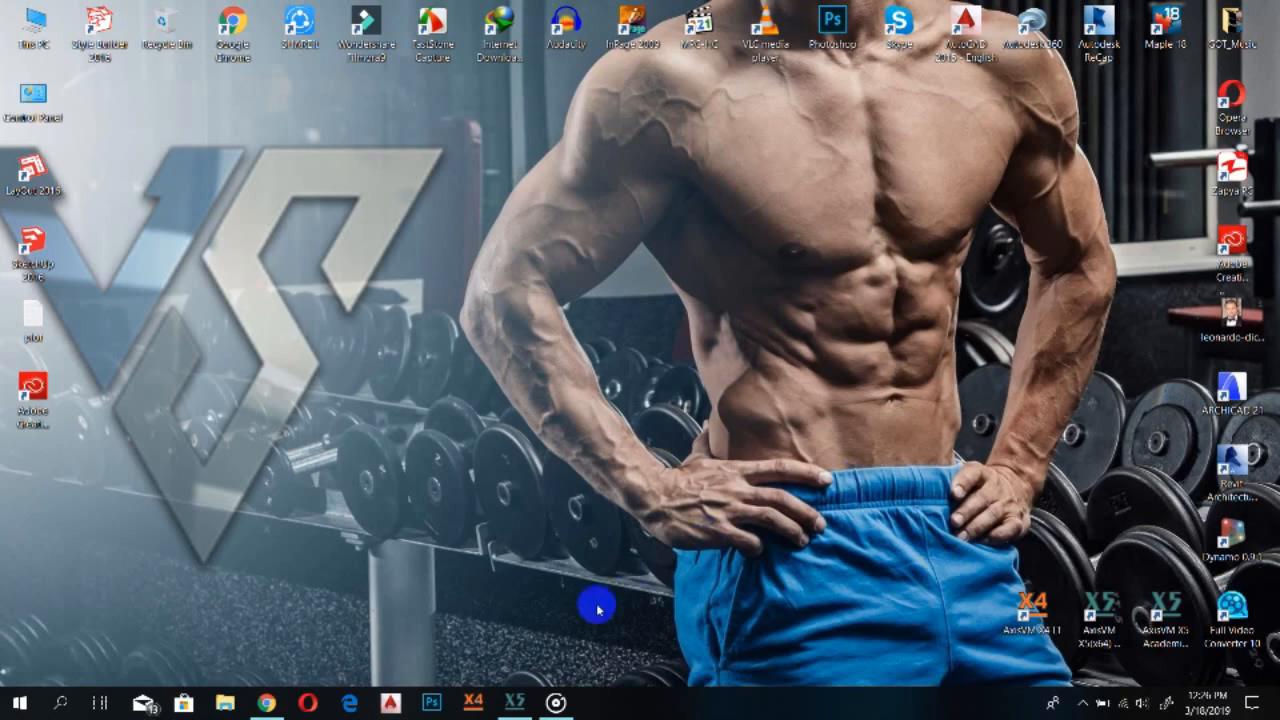
# Open AxisVM and start a new model without saving the current one
pyautogui.click(527, 697)
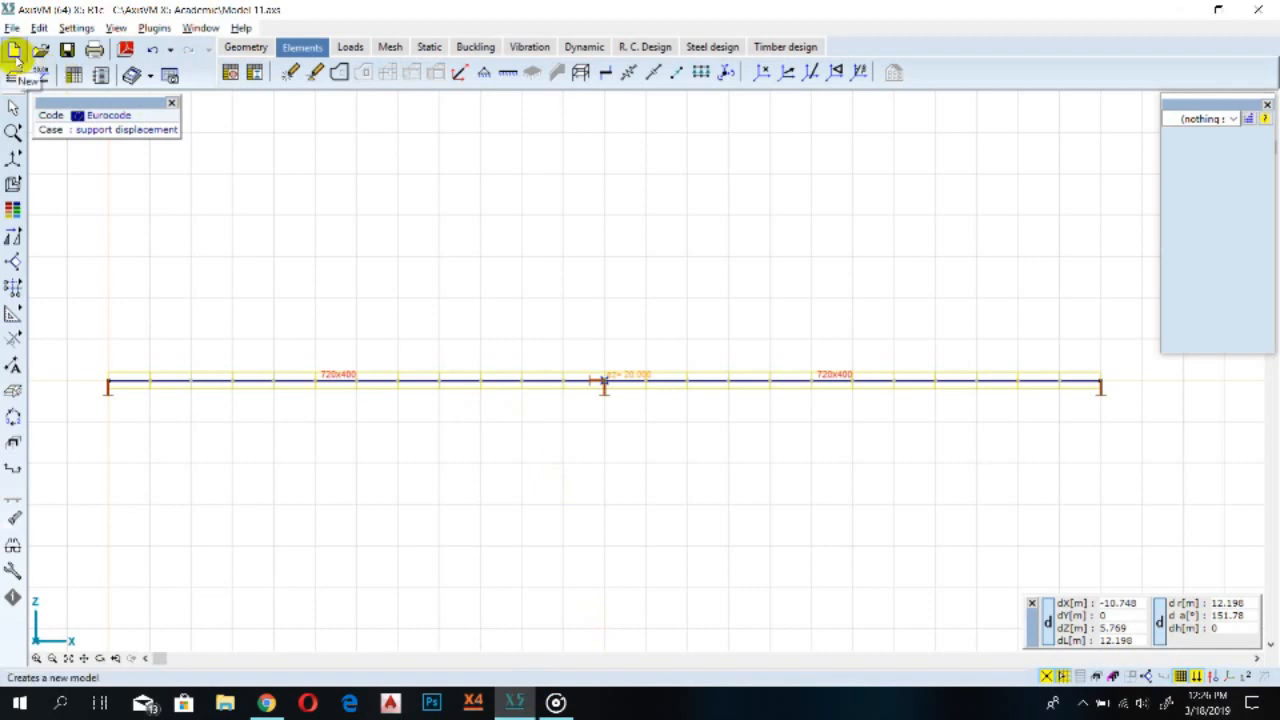
pyautogui.click(14, 52)
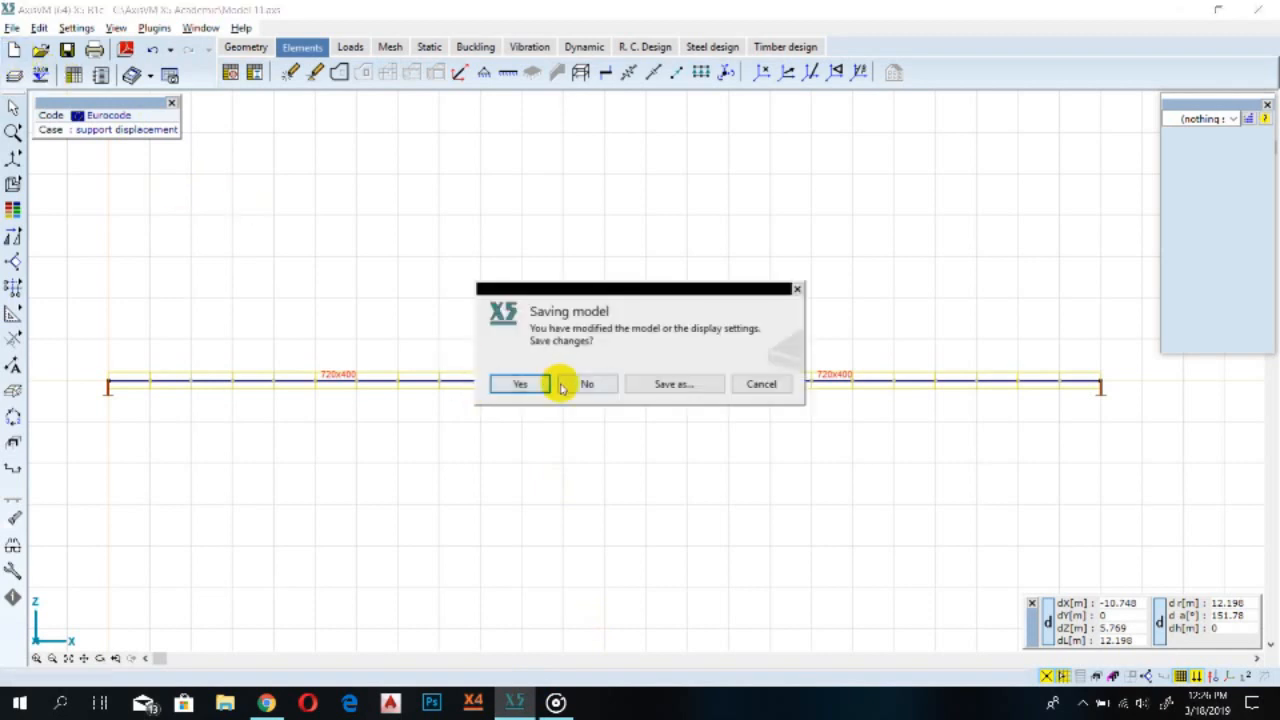
pyautogui.click(580, 378)
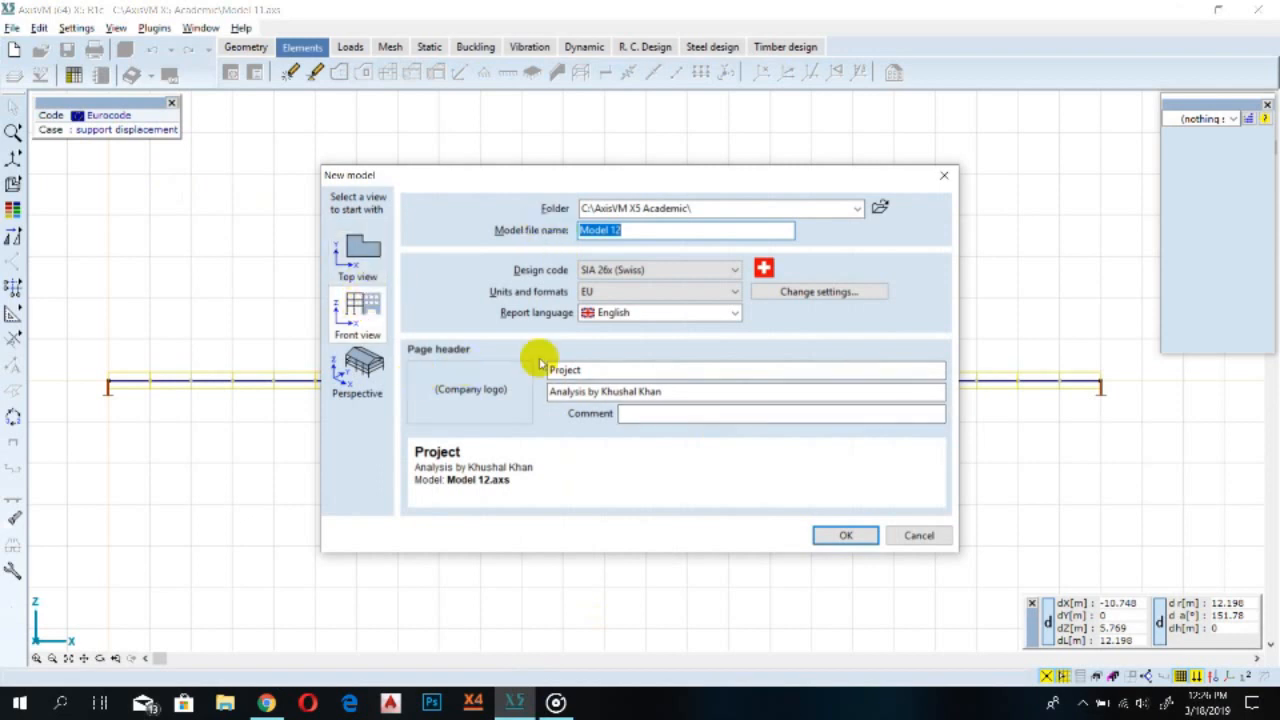
# Set the new model's design code to Eurocode
pyautogui.click(646, 270)
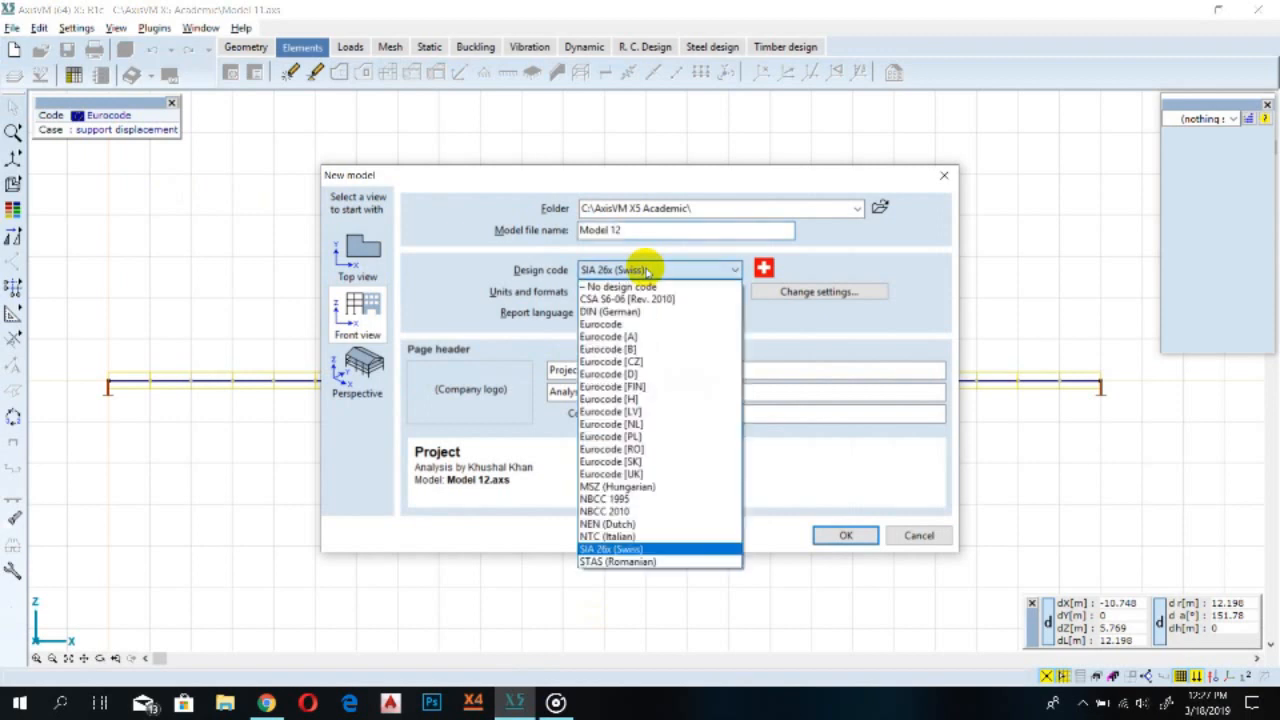
pyautogui.click(605, 321)
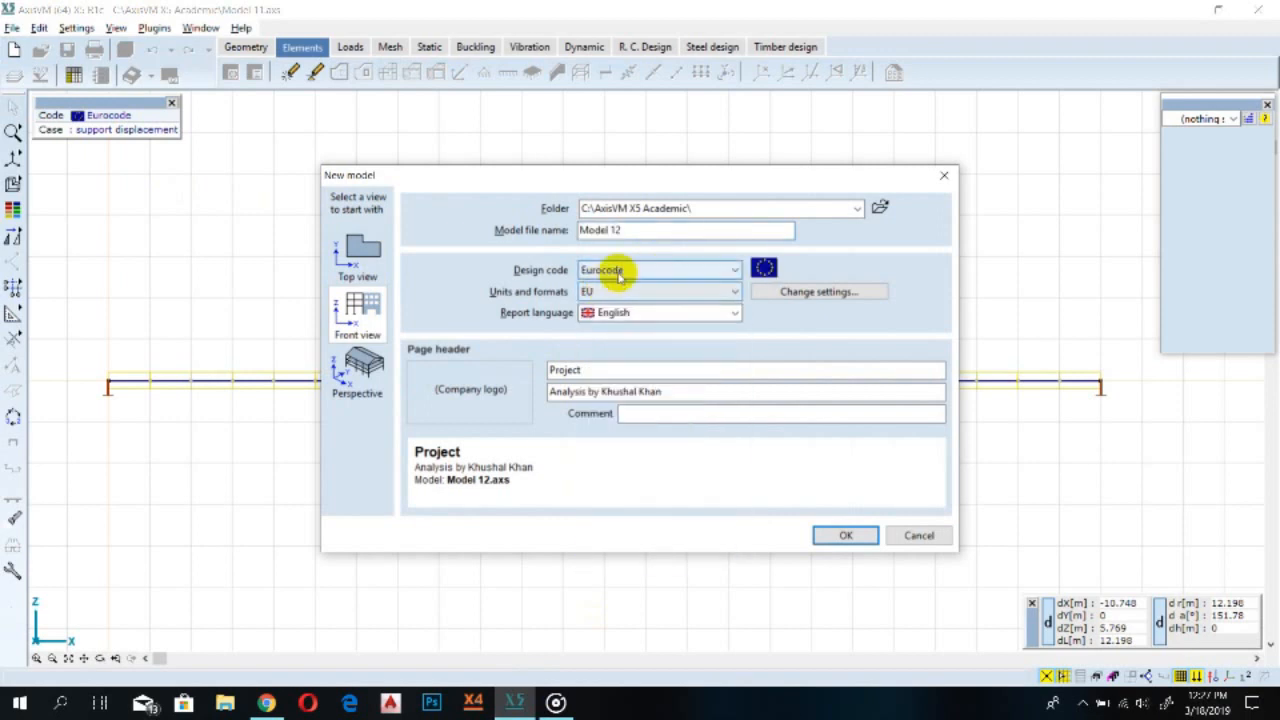
pyautogui.click(618, 292)
pyautogui.click(618, 292)
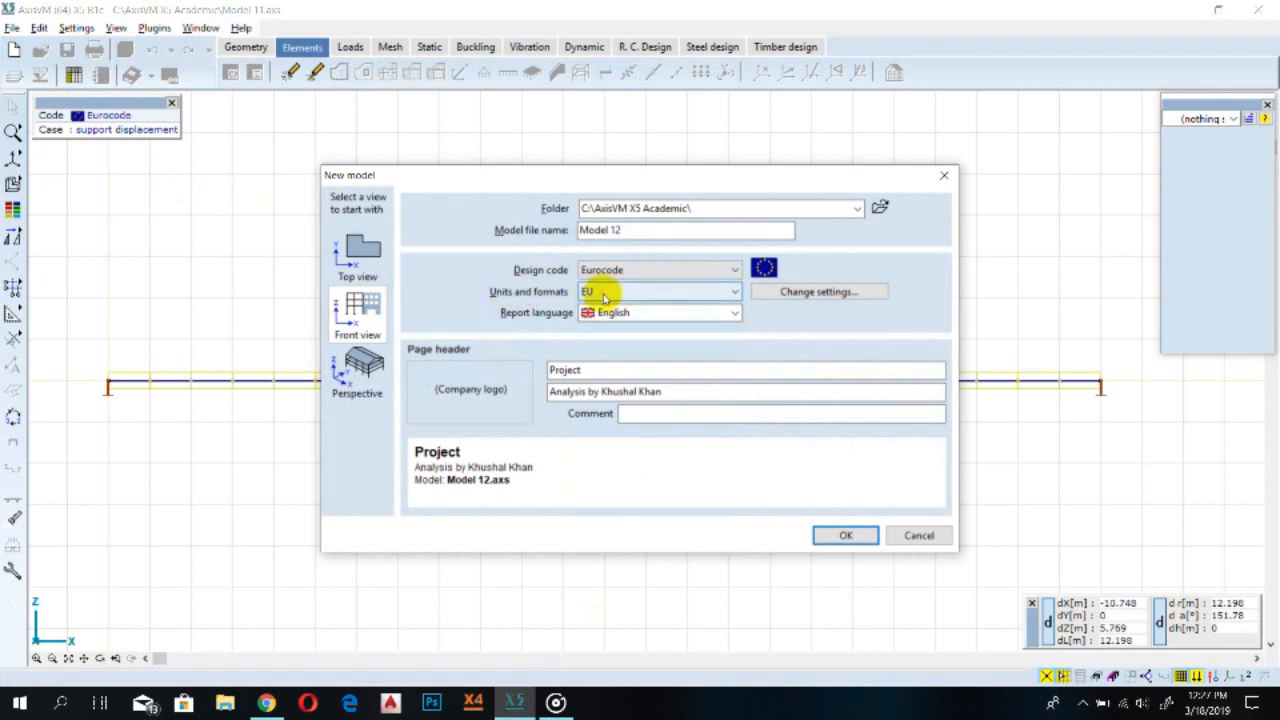
# Enter beam-concrete as the page header project title and create the model
pyautogui.doubleClick(669, 372)
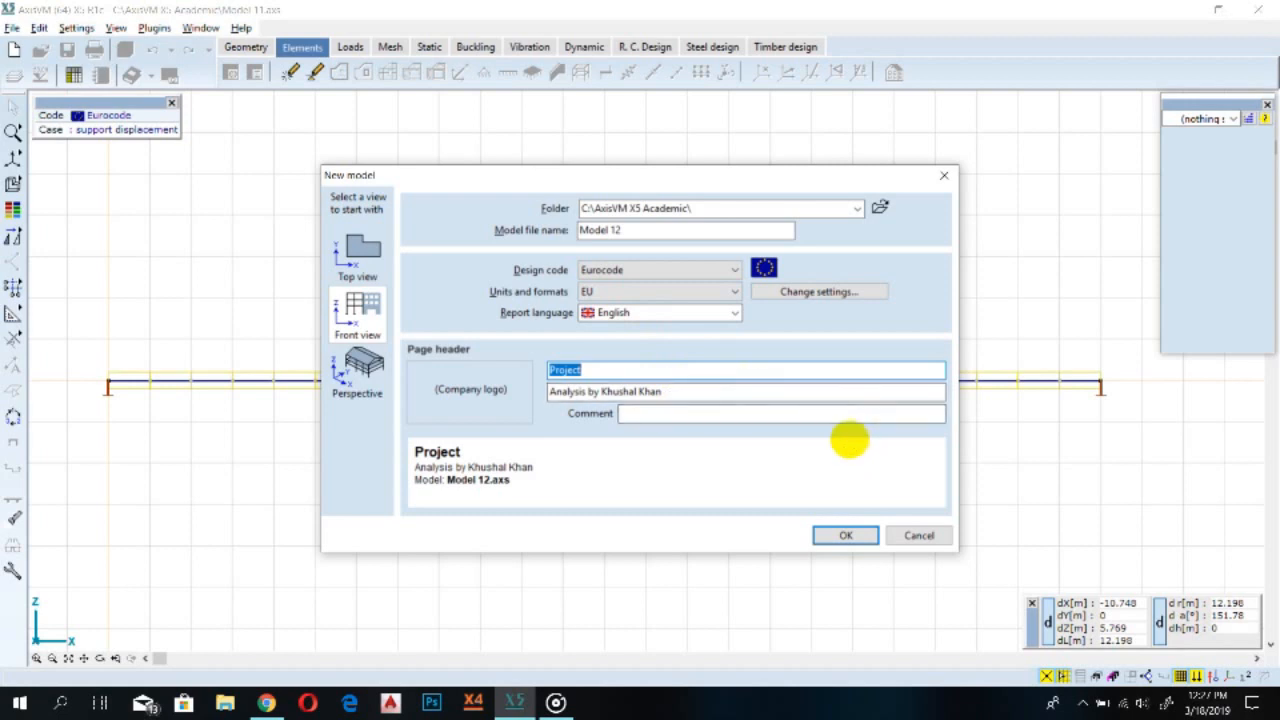
pyautogui.write('beam-concrete')
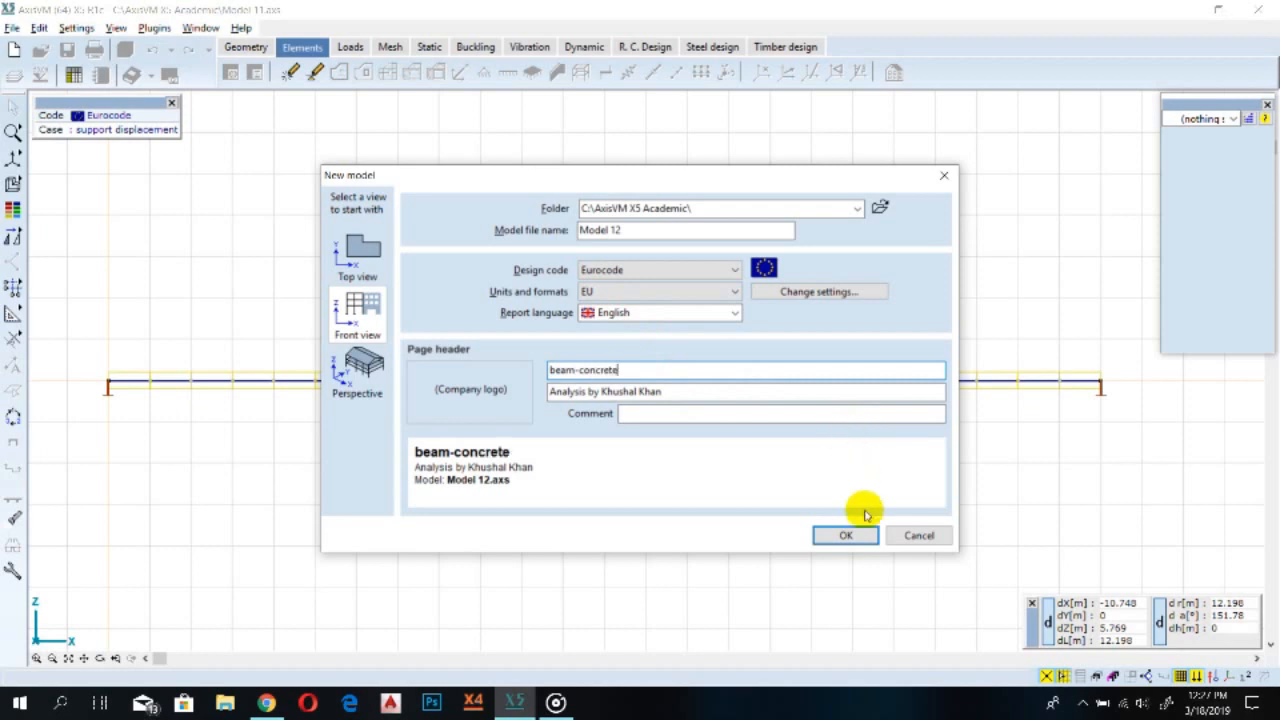
pyautogui.click(840, 532)
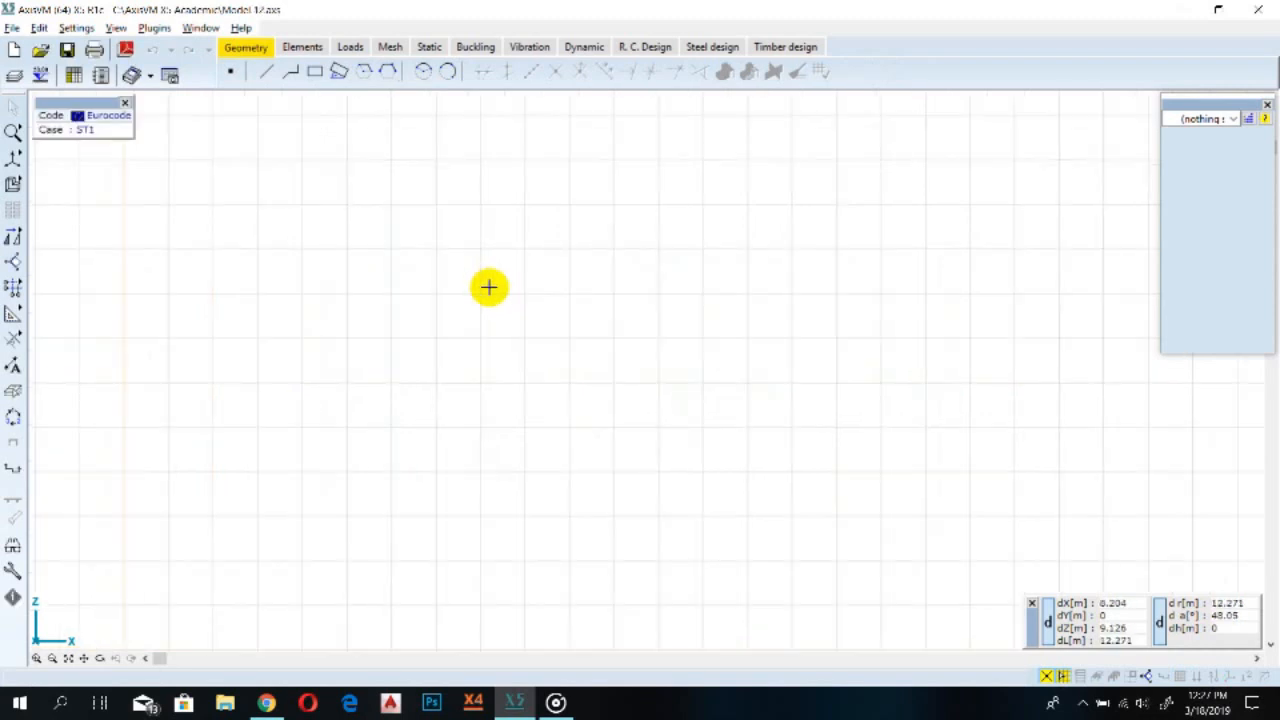
# Place the relative coordinate origin at a grid point in the drawing area
pyautogui.scroll(-2, 503, 295)
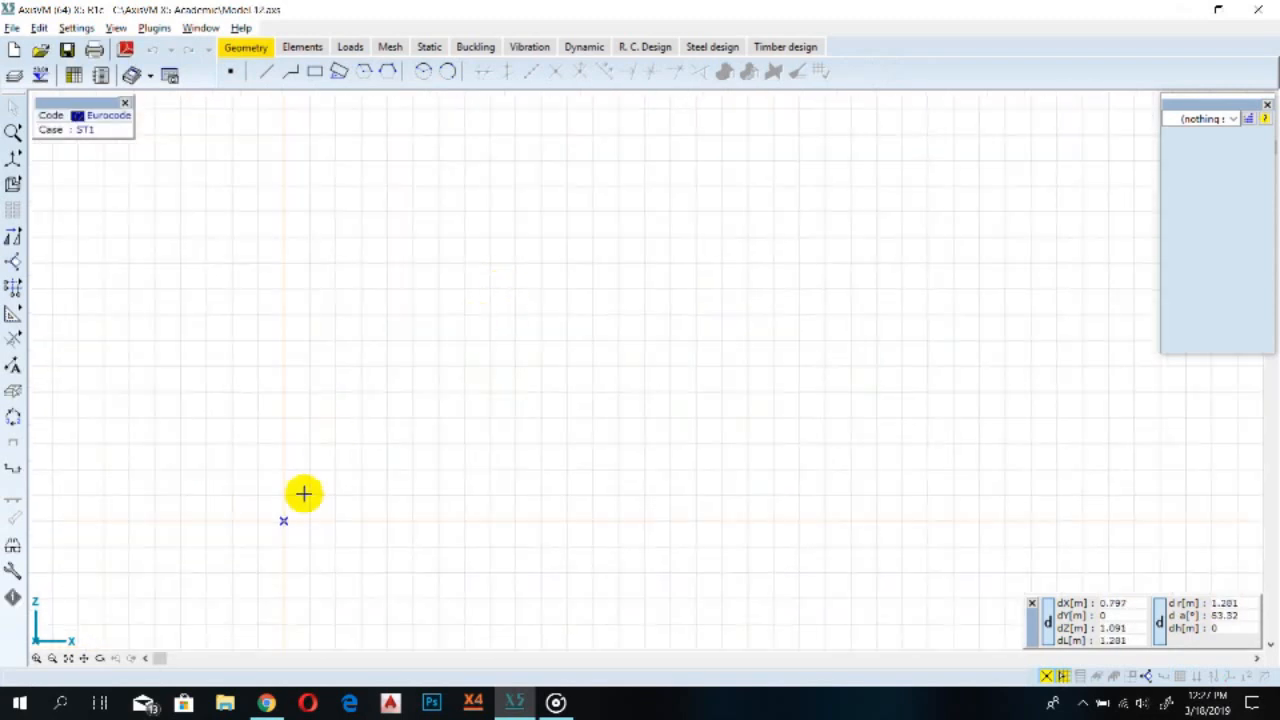
pyautogui.scroll(3, 291, 503)
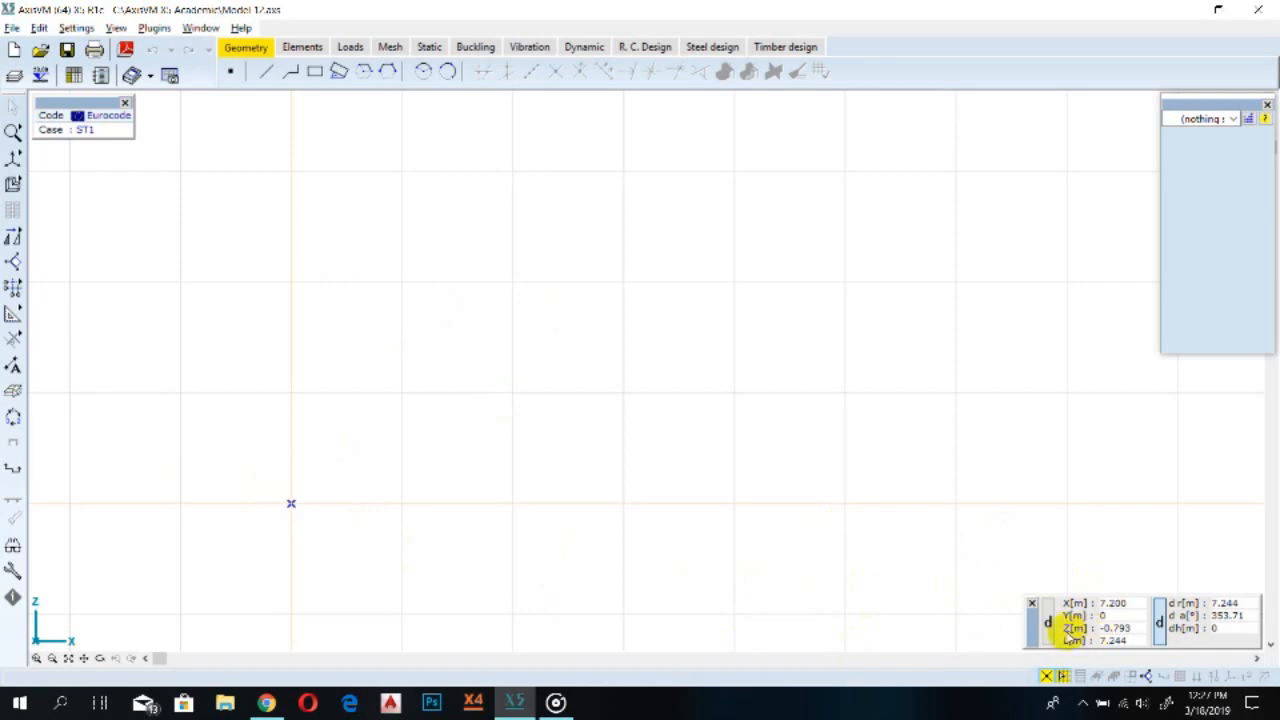
pyautogui.click(1048, 623)
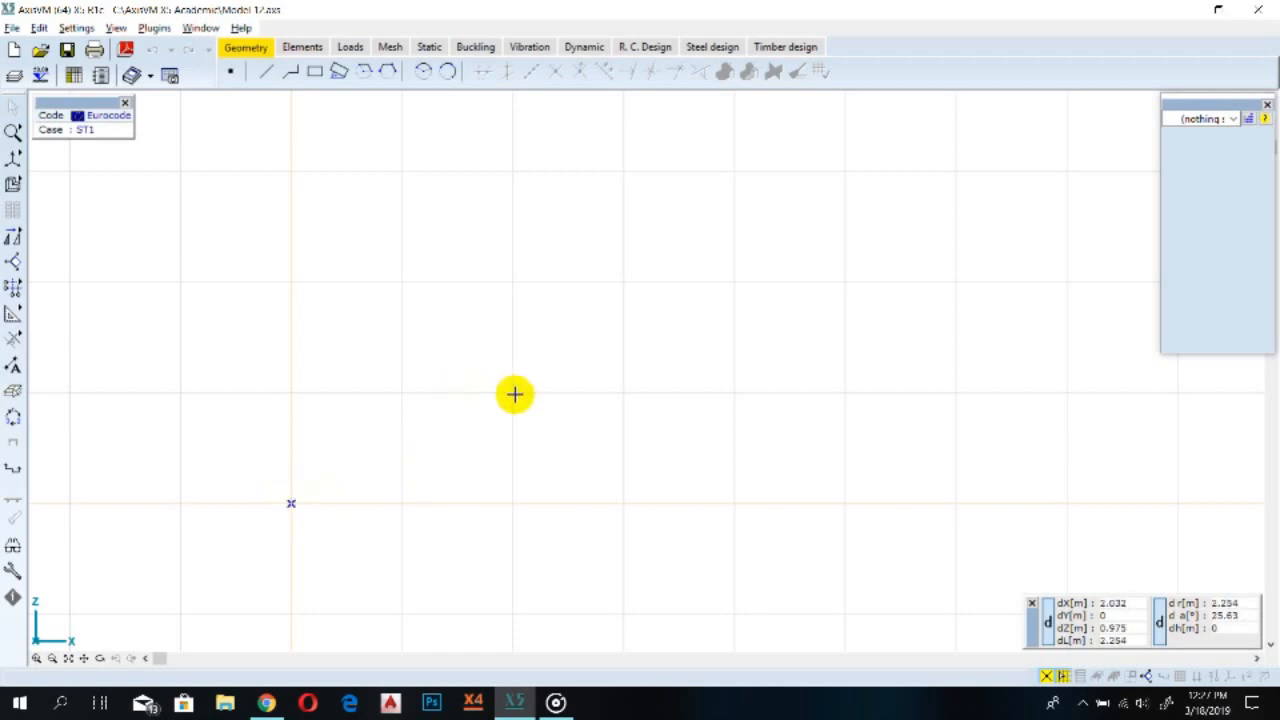
pyautogui.press('Insert')
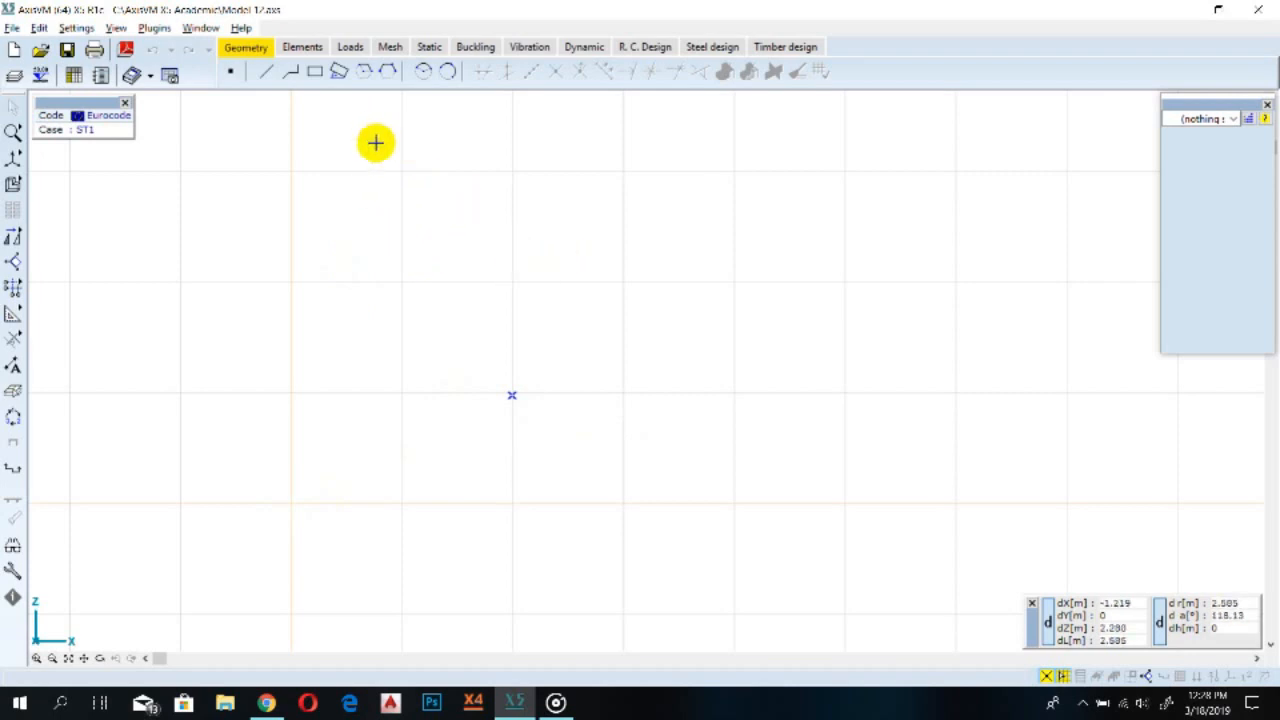
# Start drawing elements directly with the element drawing tool
pyautogui.click(302, 48)
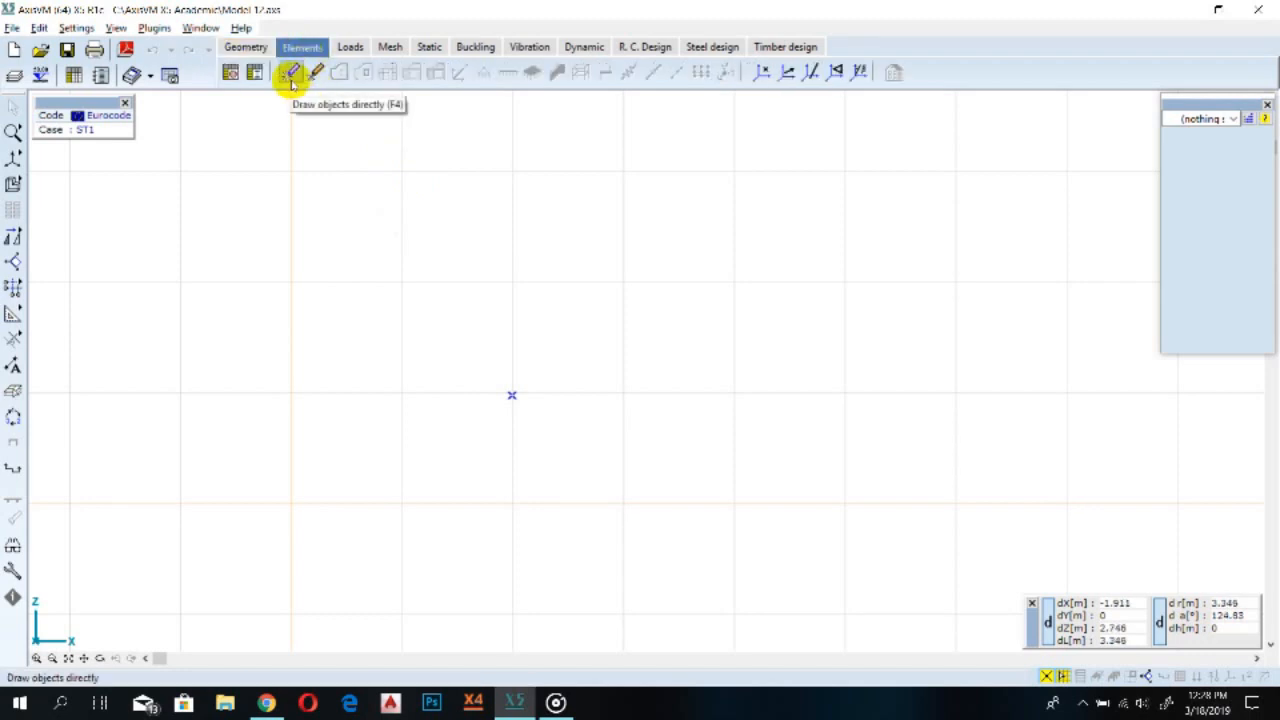
pyautogui.click(290, 74)
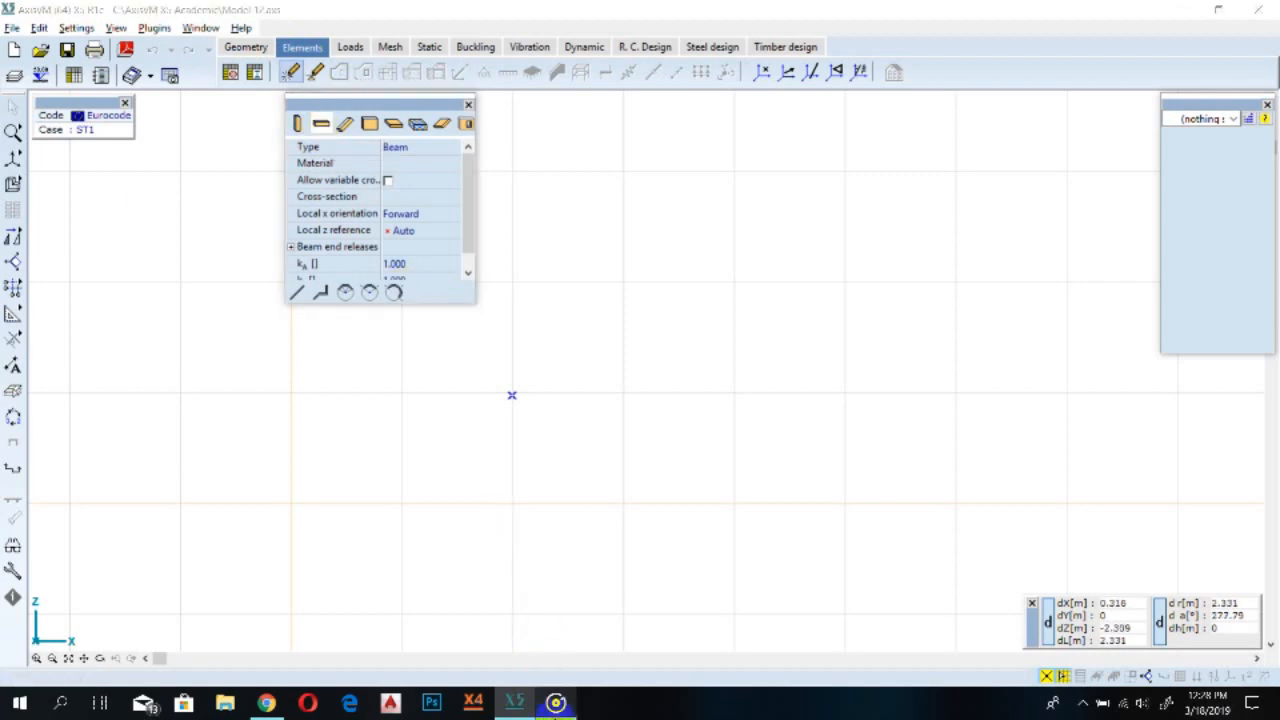
pyautogui.click(556, 702)
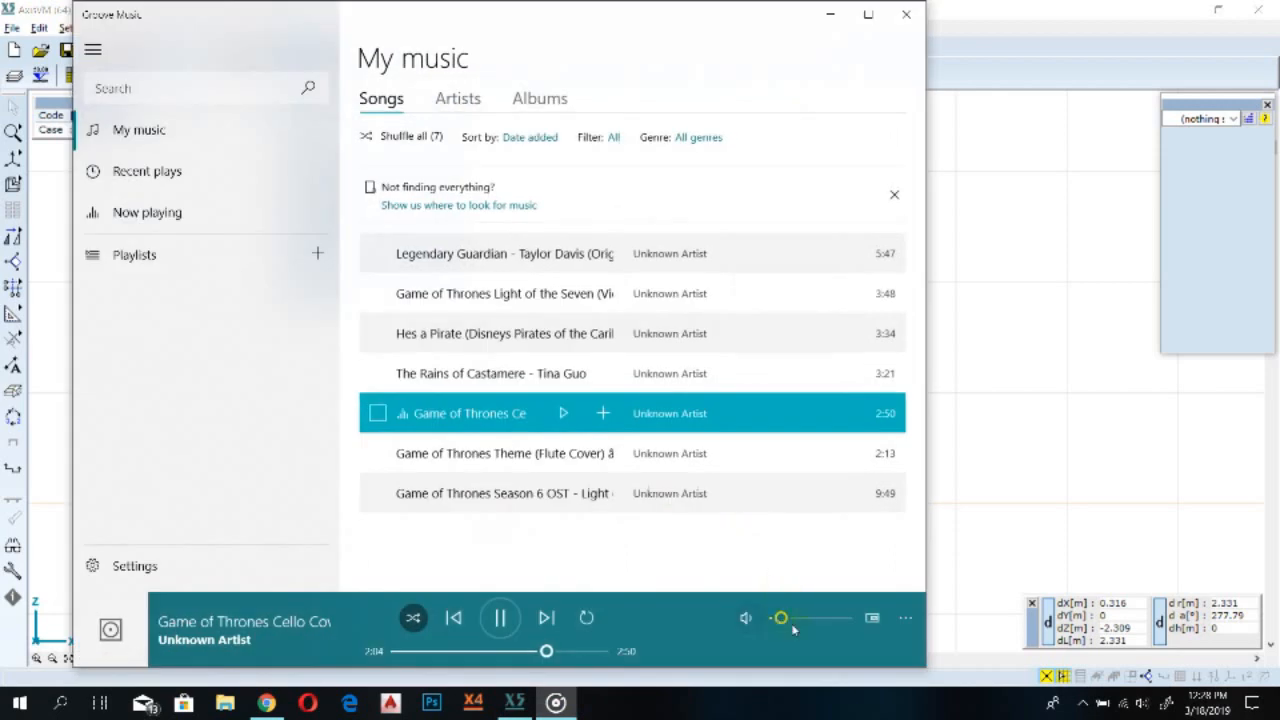
pyautogui.click(780, 617)
pyautogui.click(514, 702)
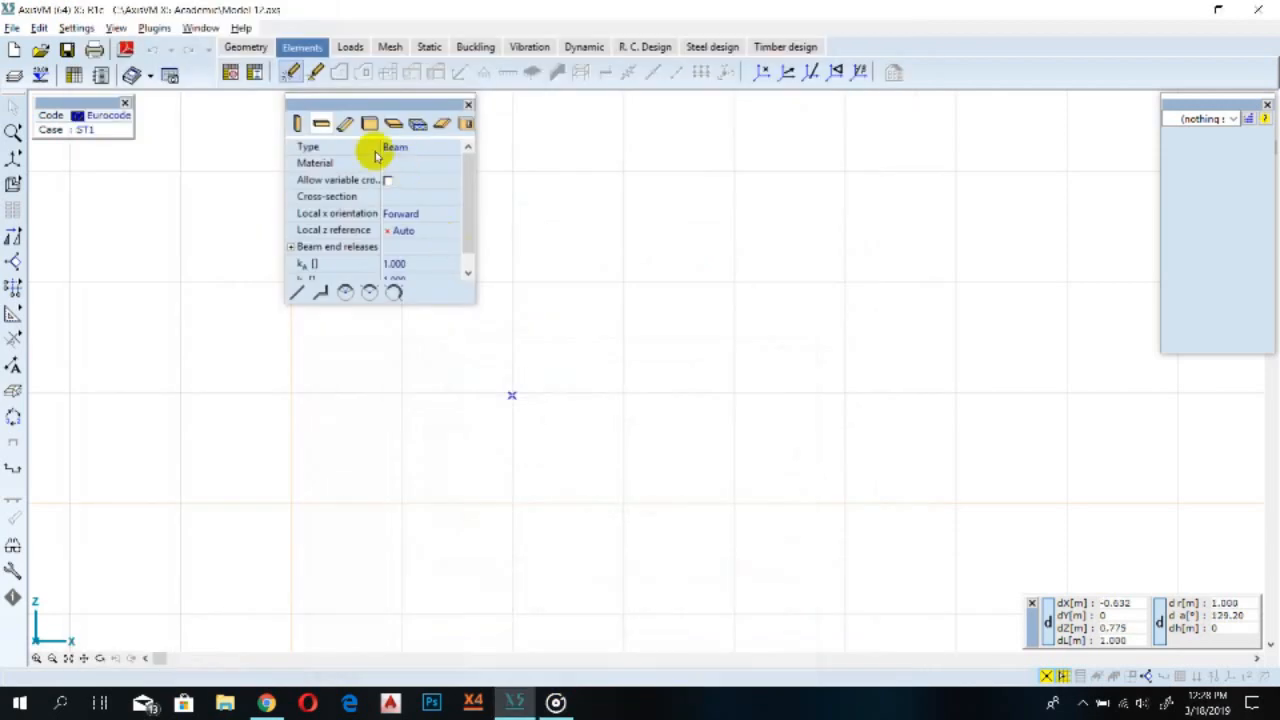
# Choose the beam element type and open the cross-section editor for a new section
pyautogui.click(322, 124)
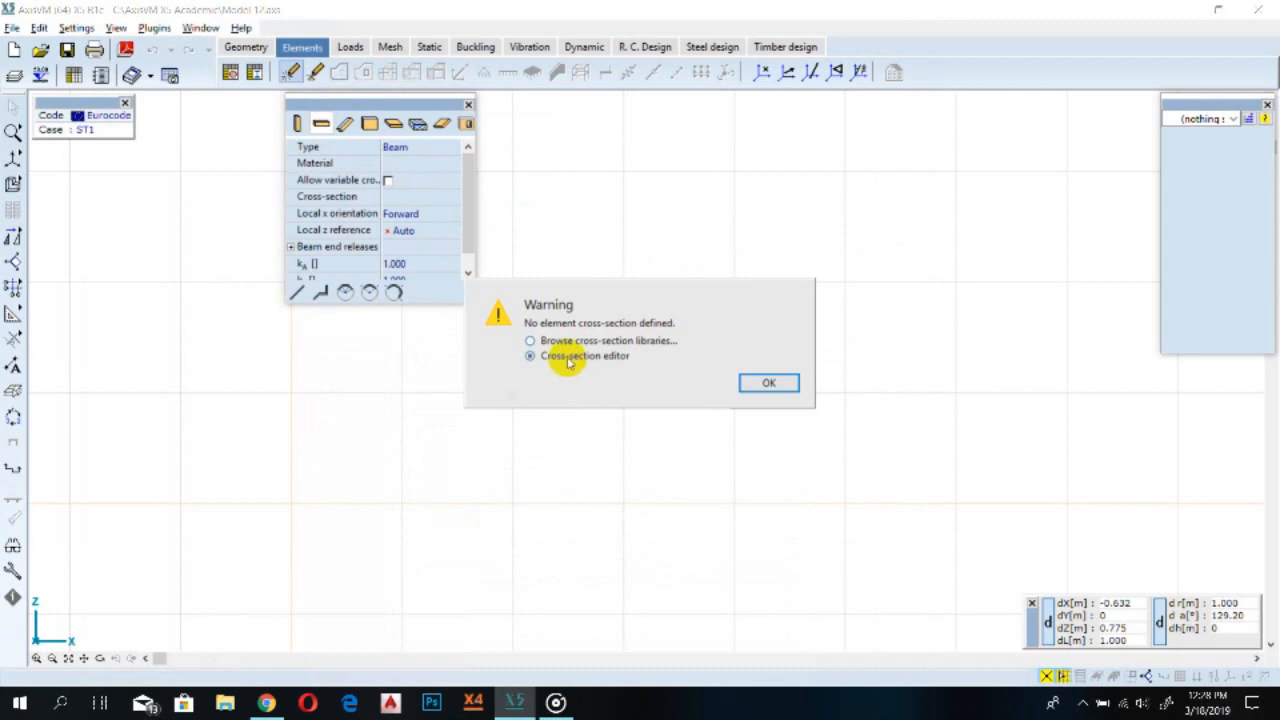
pyautogui.click(785, 390)
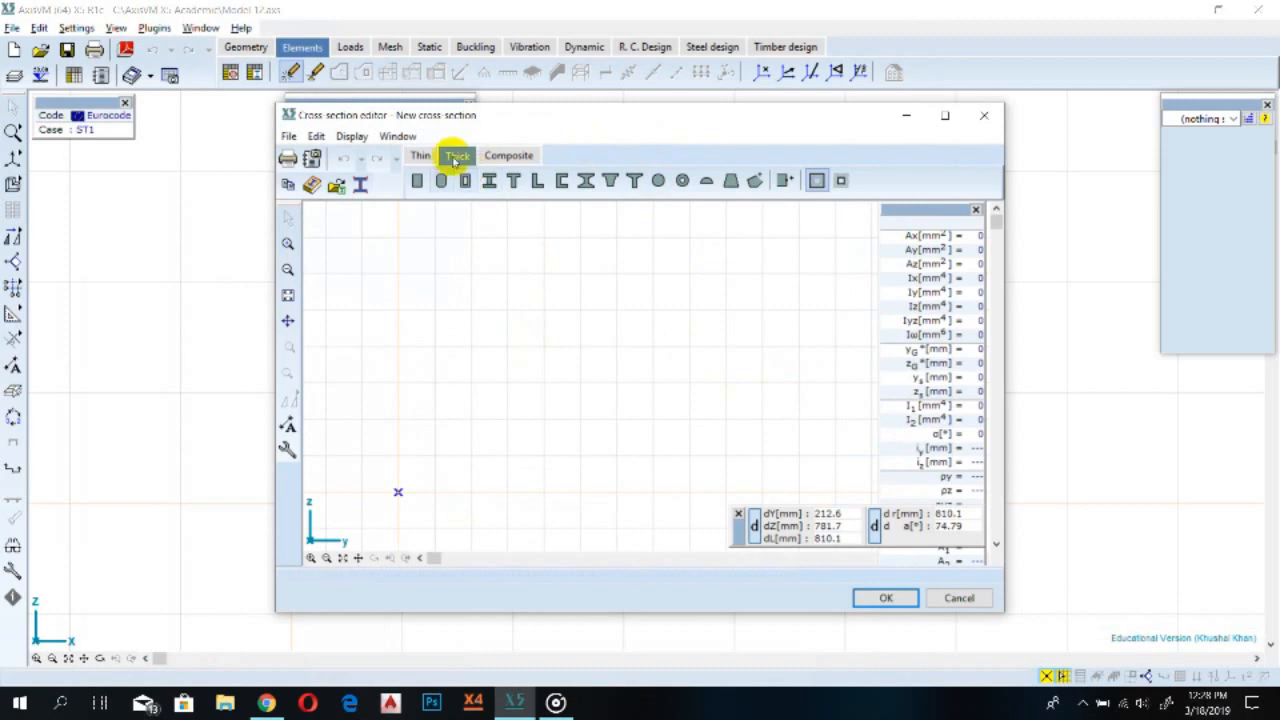
# Add a thick rectangular shape with b 400 mm and h 720 mm to the cross-section
pyautogui.click(417, 180)
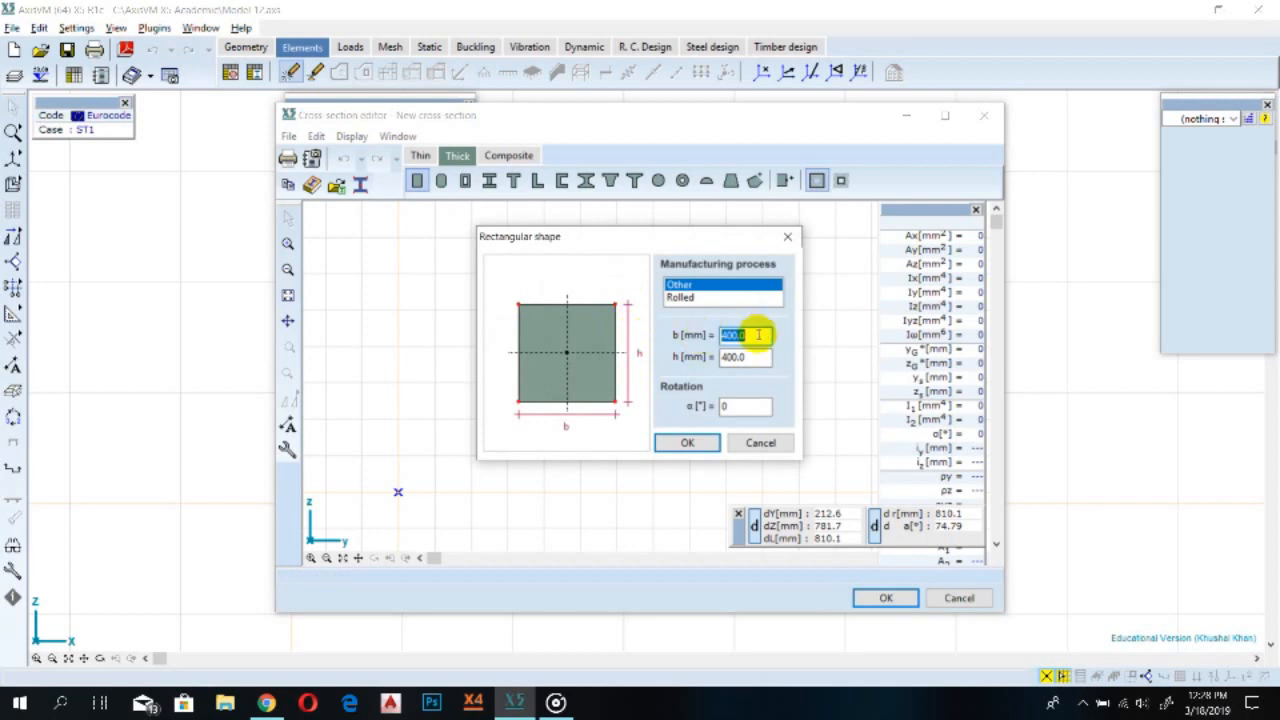
pyautogui.write('400')
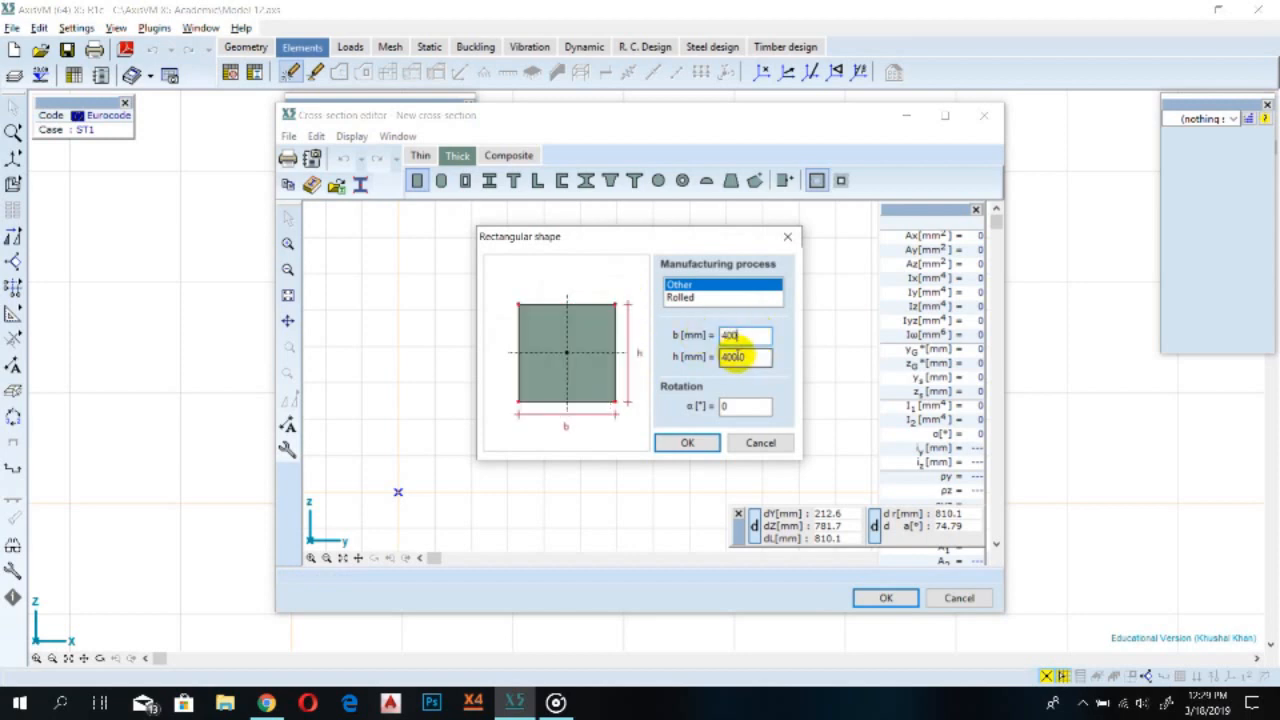
pyautogui.click(755, 357)
pyautogui.write('720')
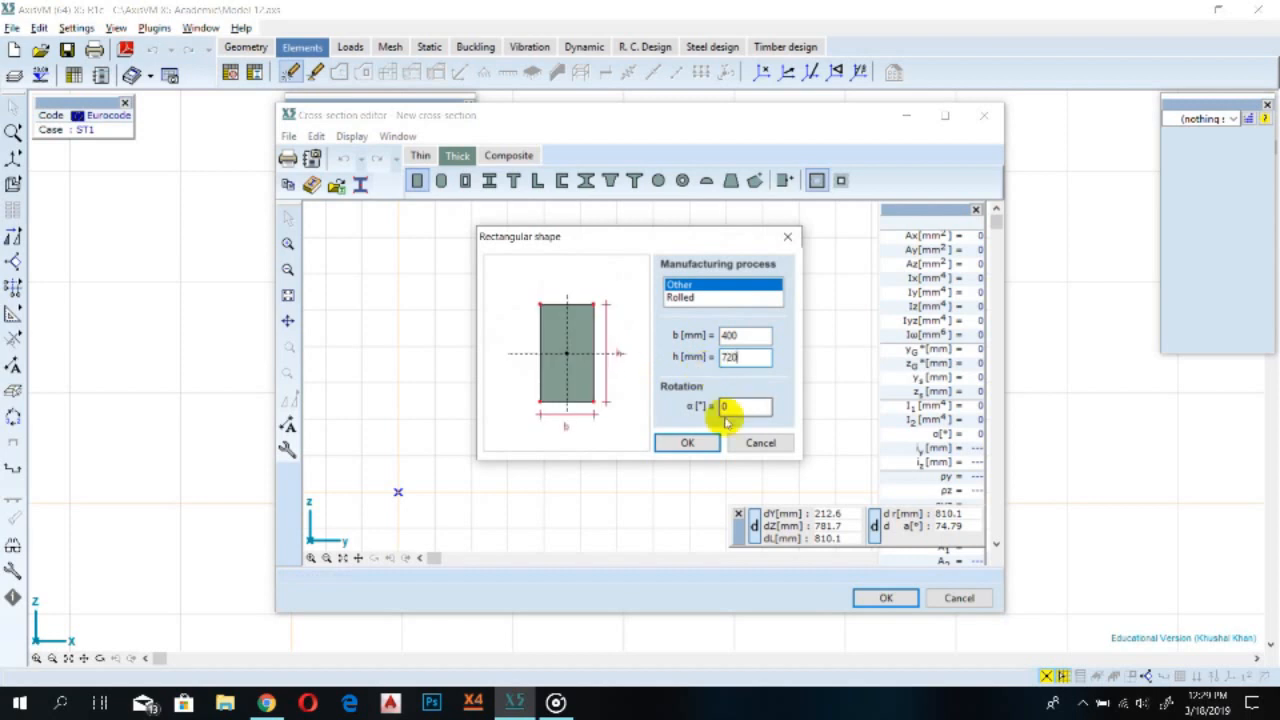
pyautogui.click(703, 446)
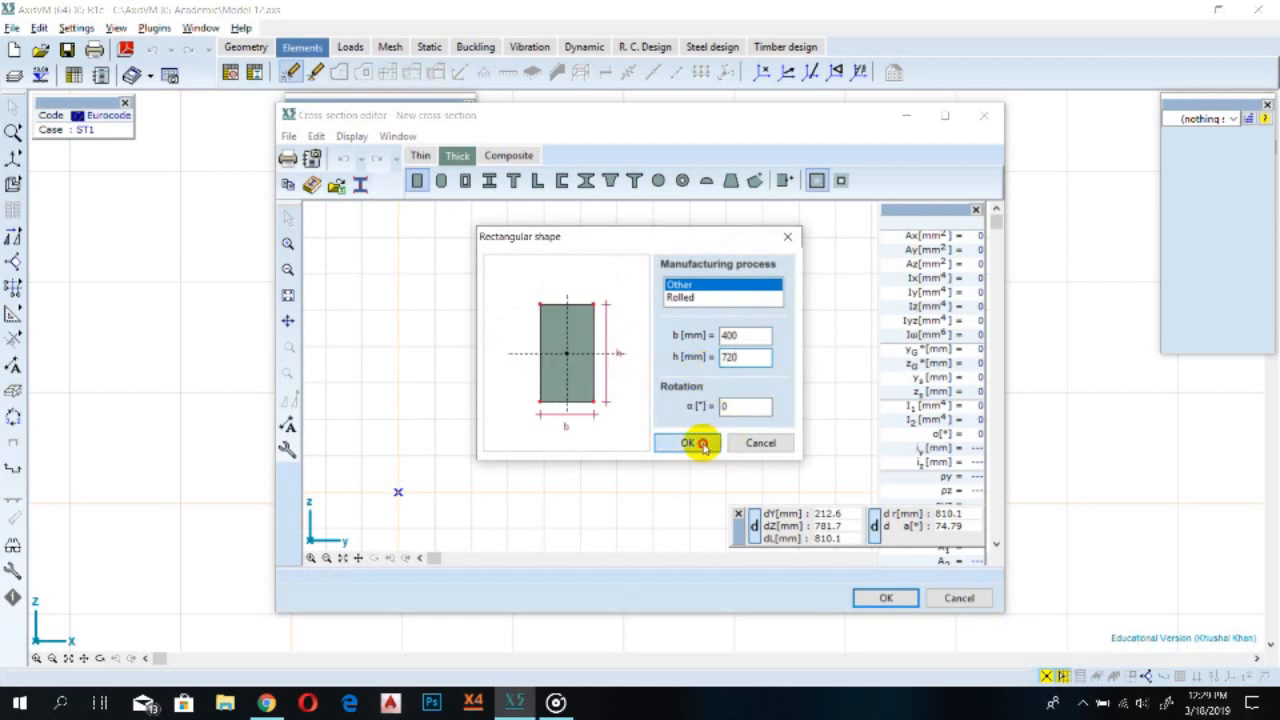
pyautogui.click(544, 368)
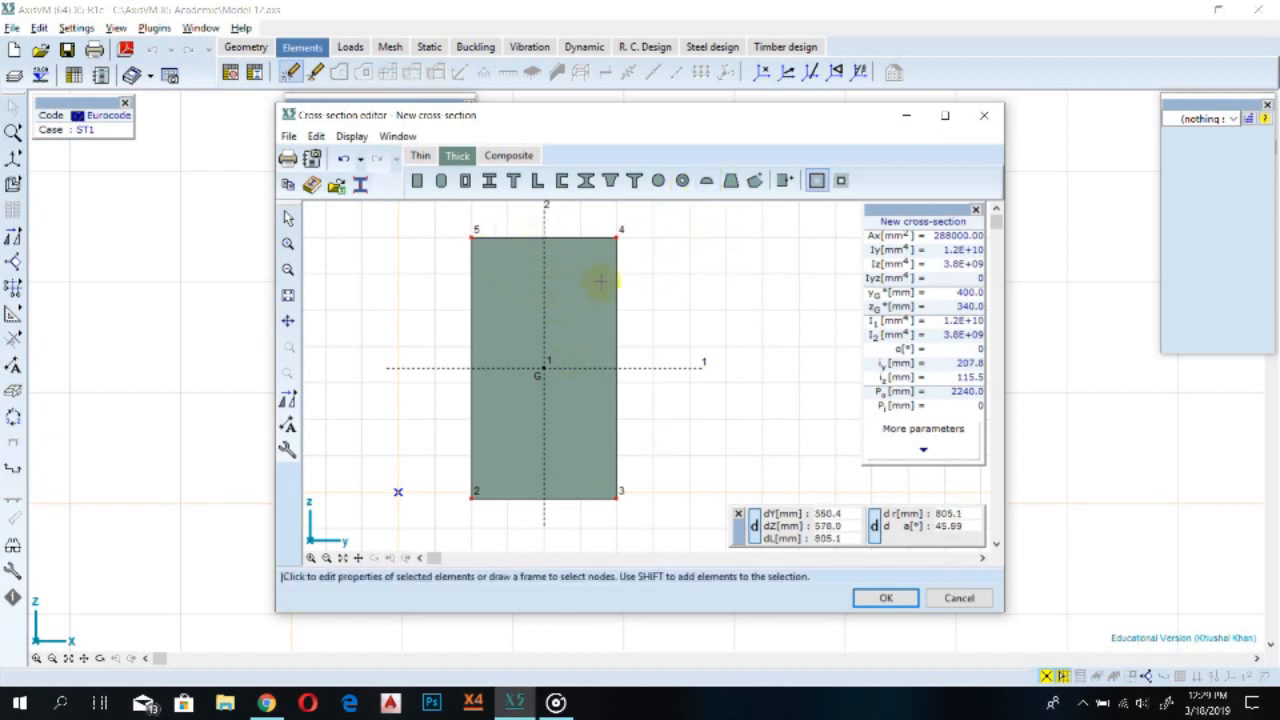
pyautogui.click(705, 183)
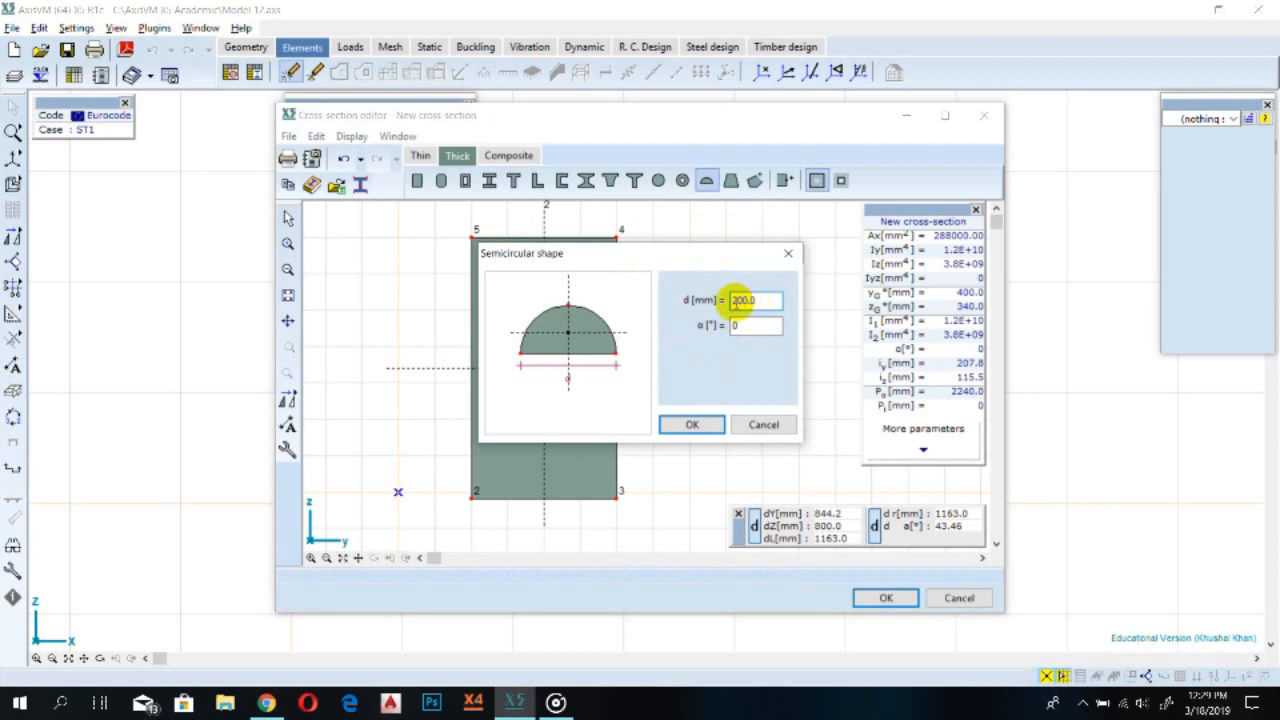
pyautogui.moveTo(741, 301); pyautogui.dragTo(713, 301)
pyautogui.write('1')
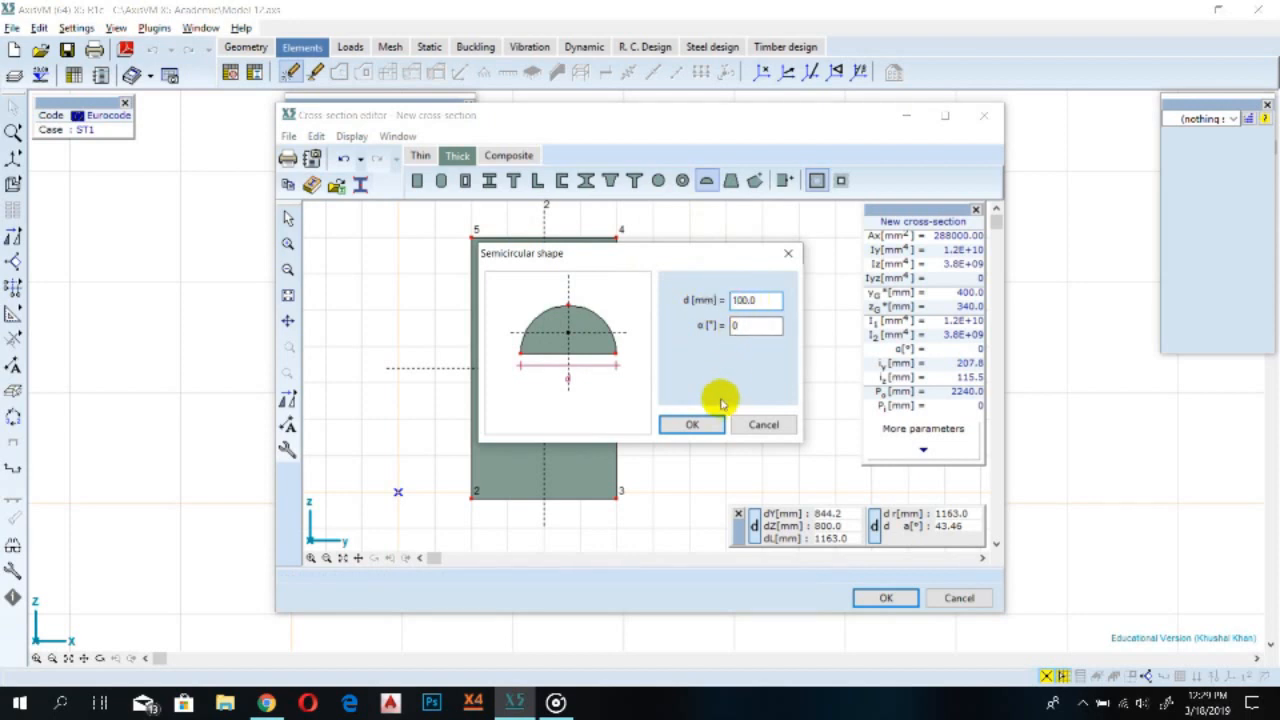
pyautogui.click(700, 424)
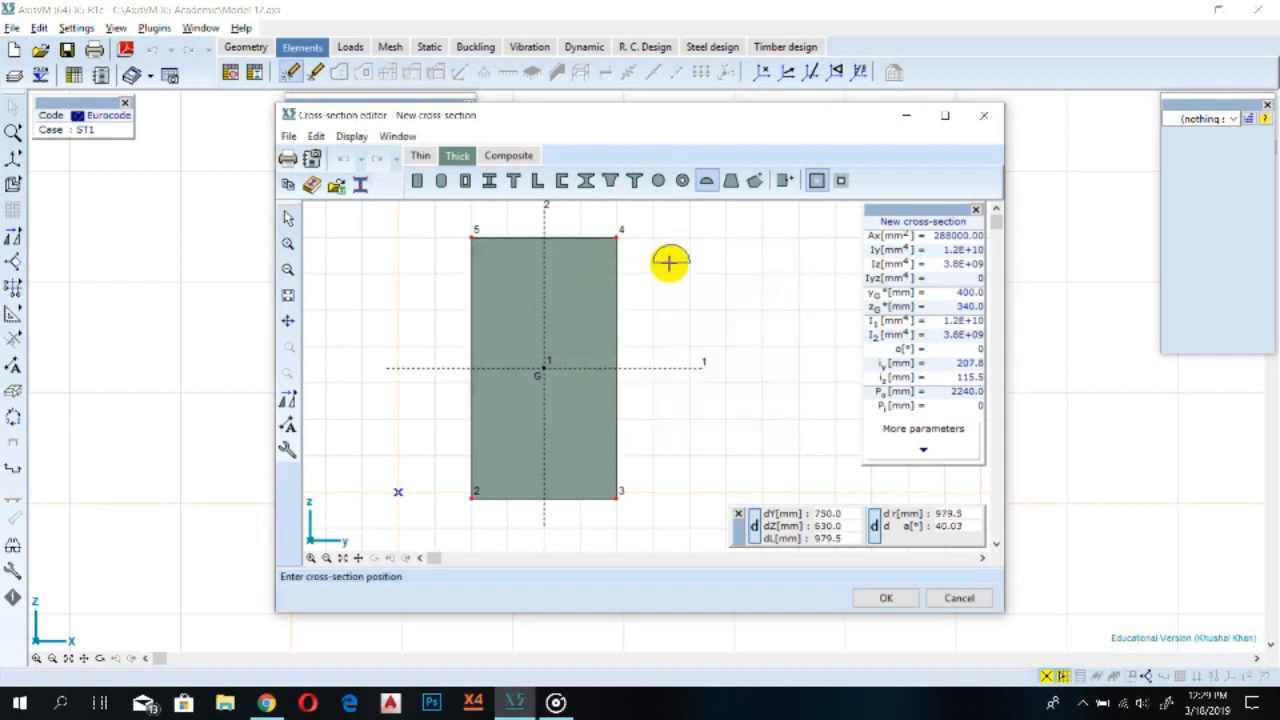
pyautogui.click(703, 180)
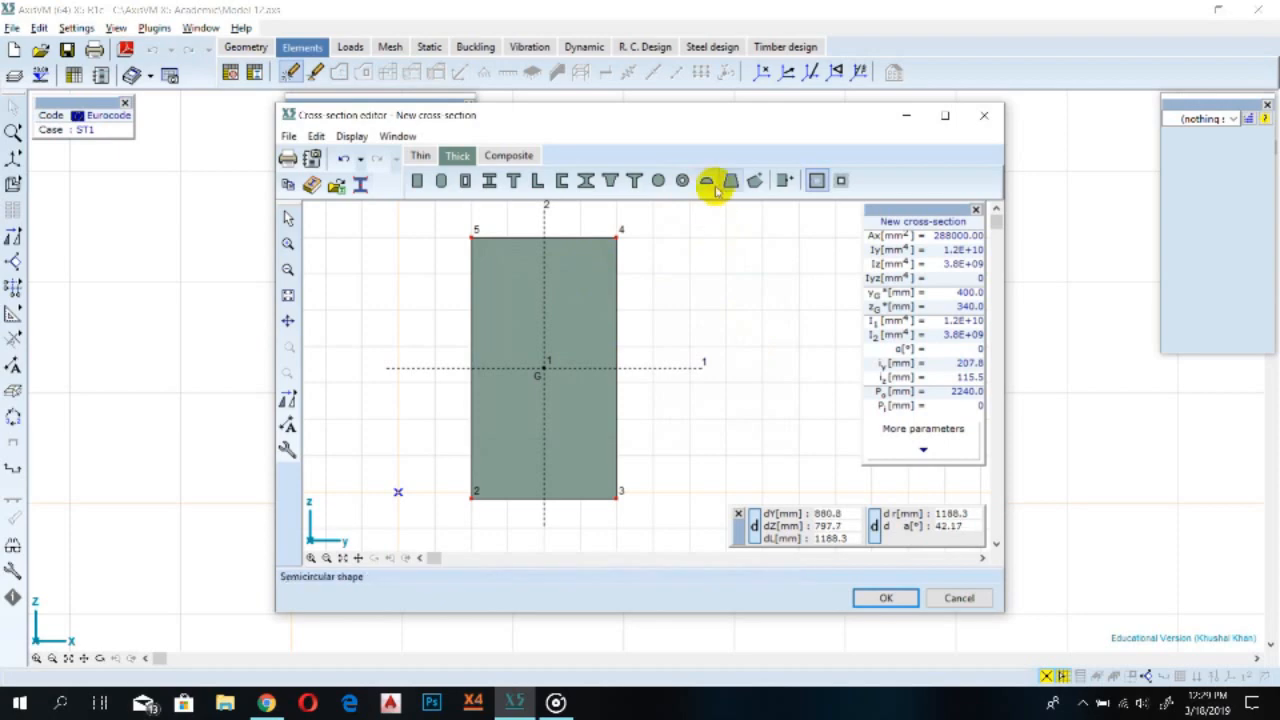
pyautogui.click(706, 180)
pyautogui.write('200')
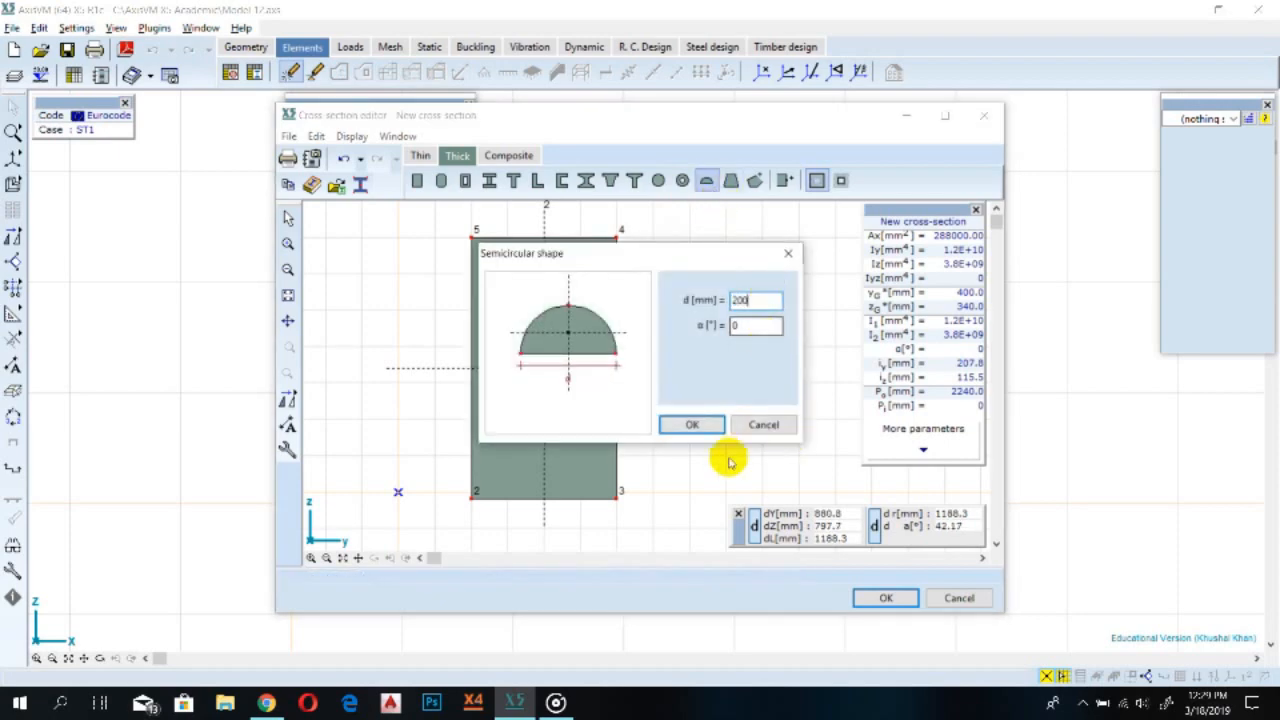
pyautogui.click(692, 424)
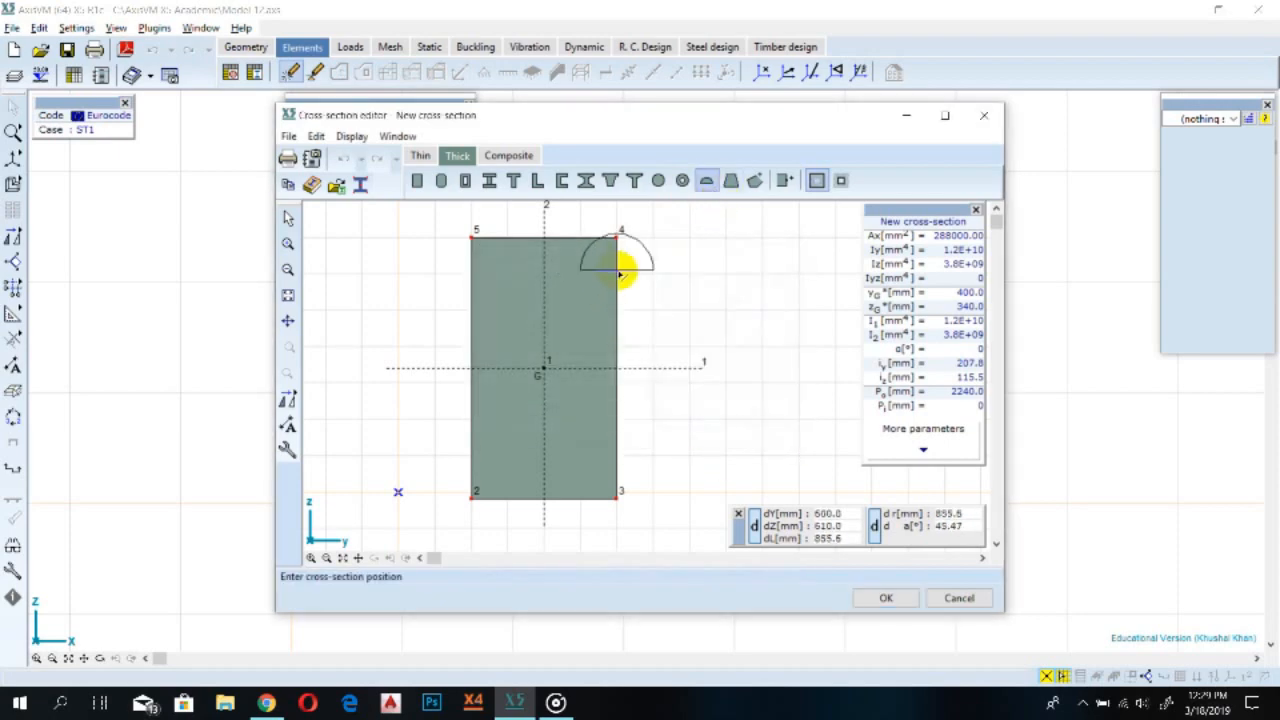
# Add a 400 mm semicircle rotated 180° to the section, centred on the rectangle's top edge near its right corner
pyautogui.click(706, 180)
pyautogui.write('400')
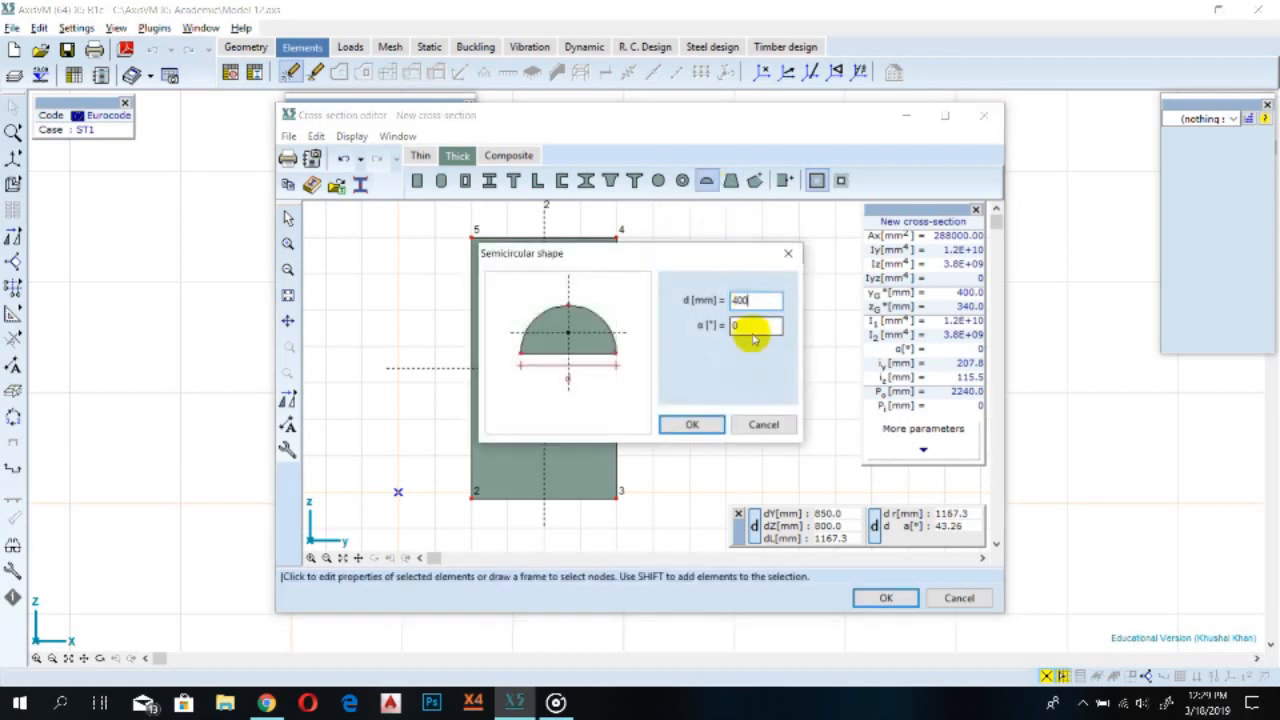
pyautogui.click(735, 325)
pyautogui.write('180')
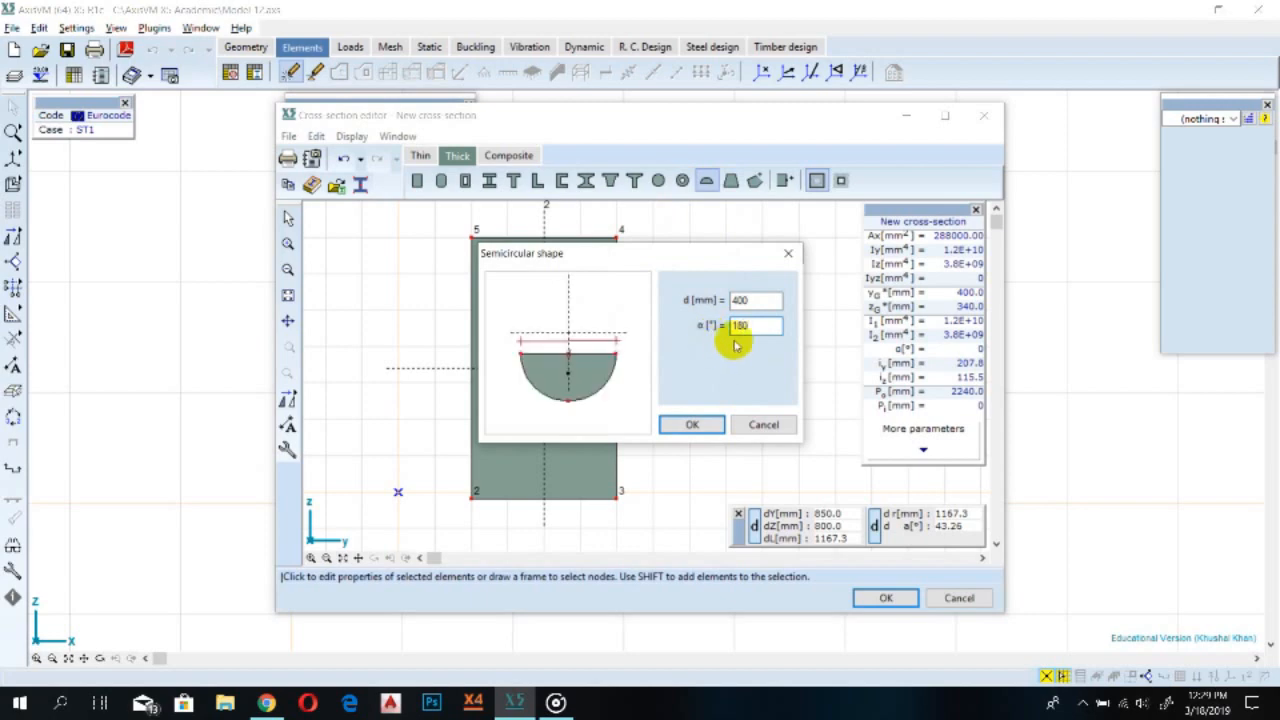
pyautogui.moveTo(604, 261); pyautogui.dragTo(535, 420)
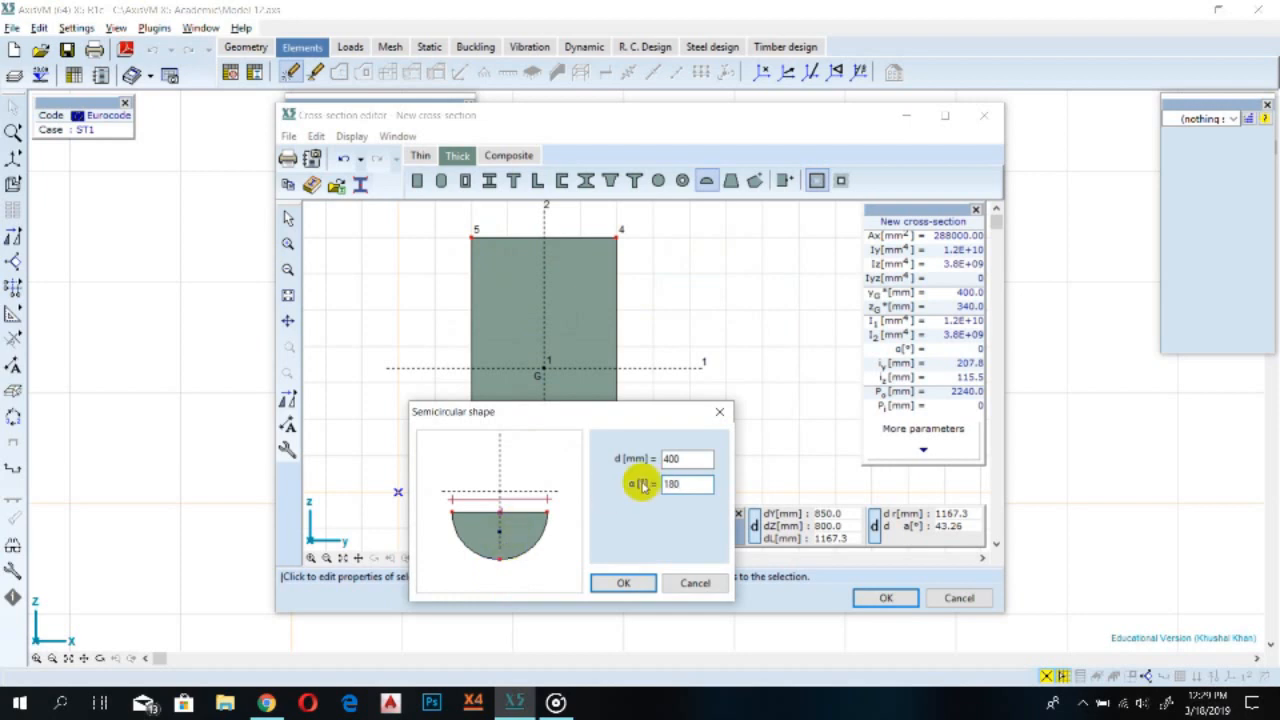
pyautogui.click(625, 584)
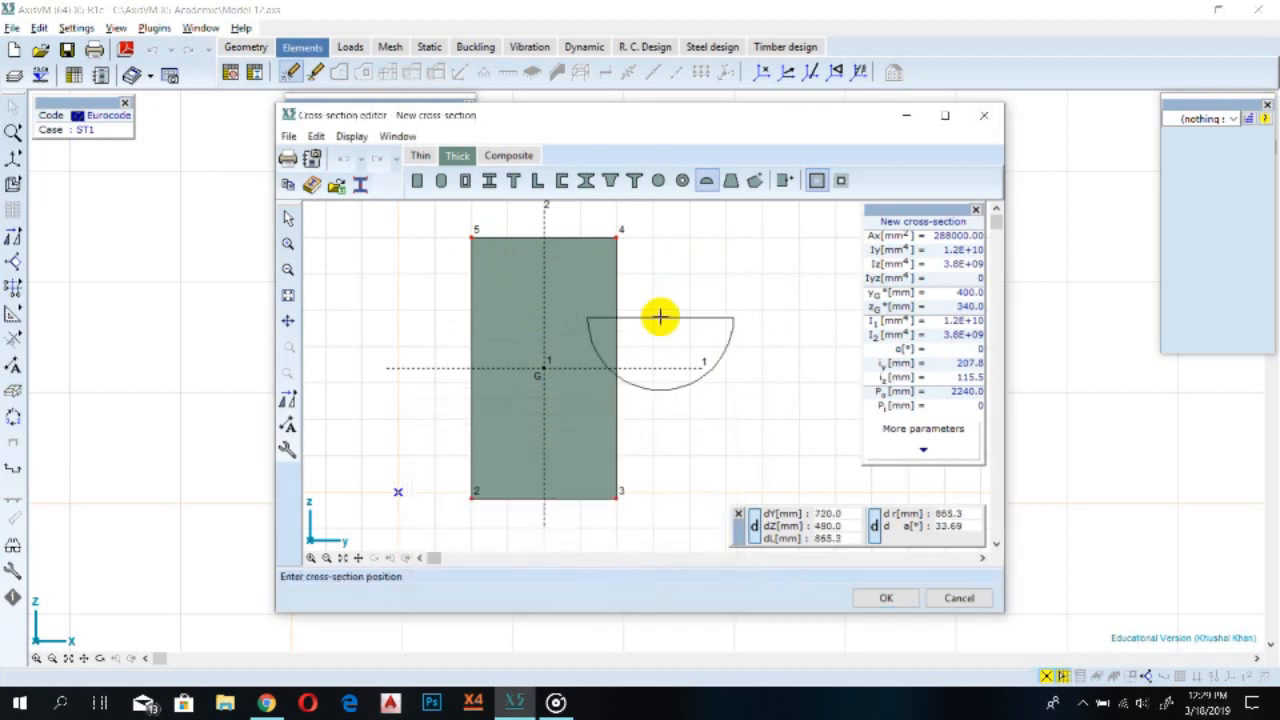
pyautogui.click(652, 237)
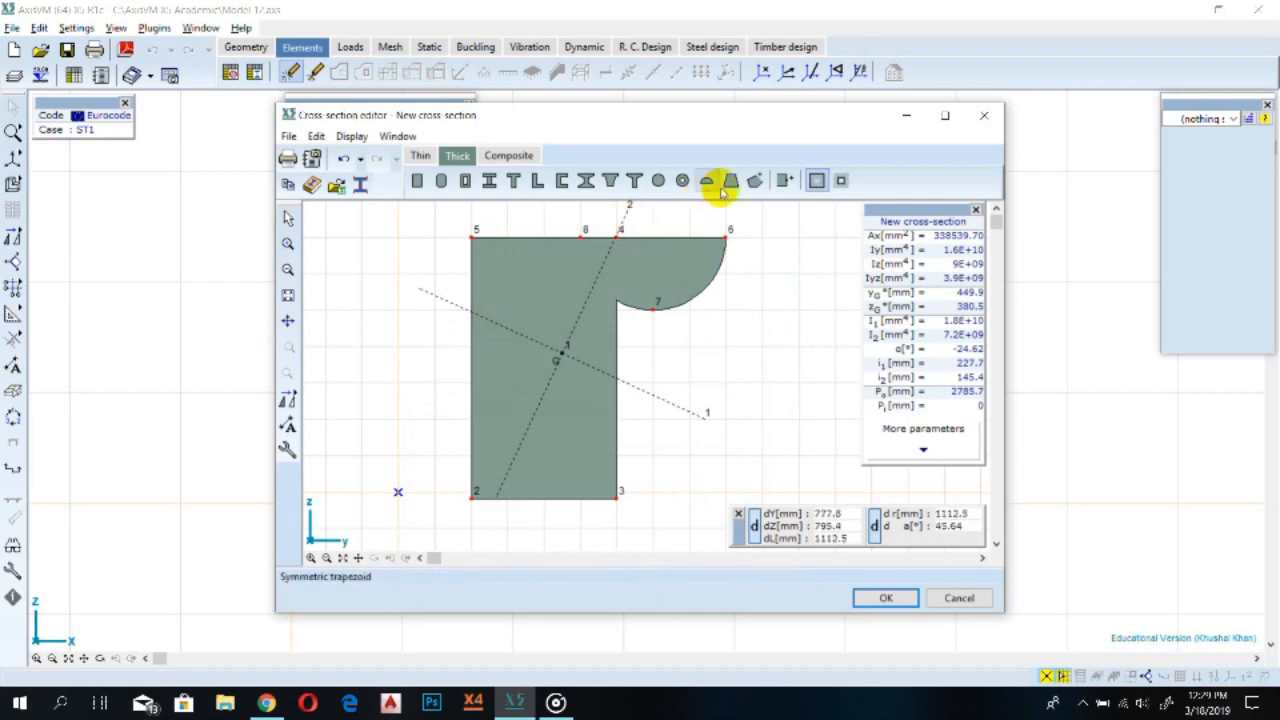
# Try to fill the gap under the semicircle with a polygon through the rectangle's corners, then undo the shape edits
pyautogui.click(756, 182)
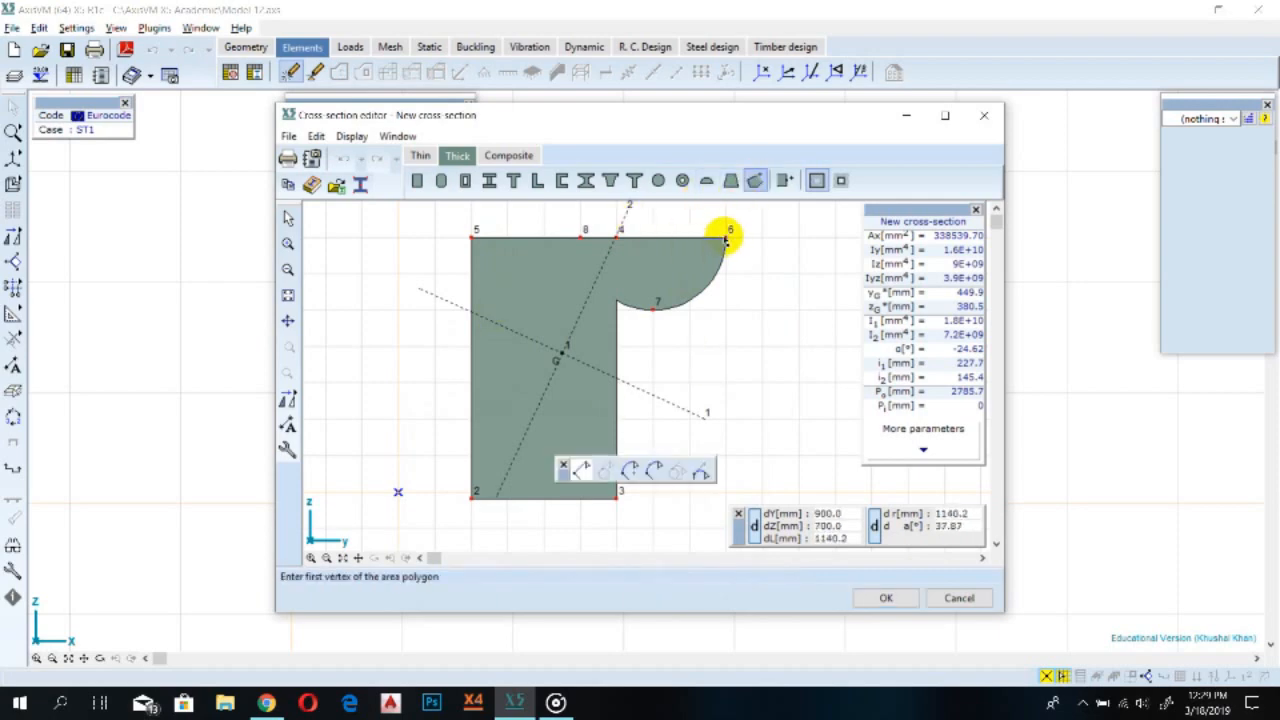
pyautogui.click(725, 240)
pyautogui.click(474, 240)
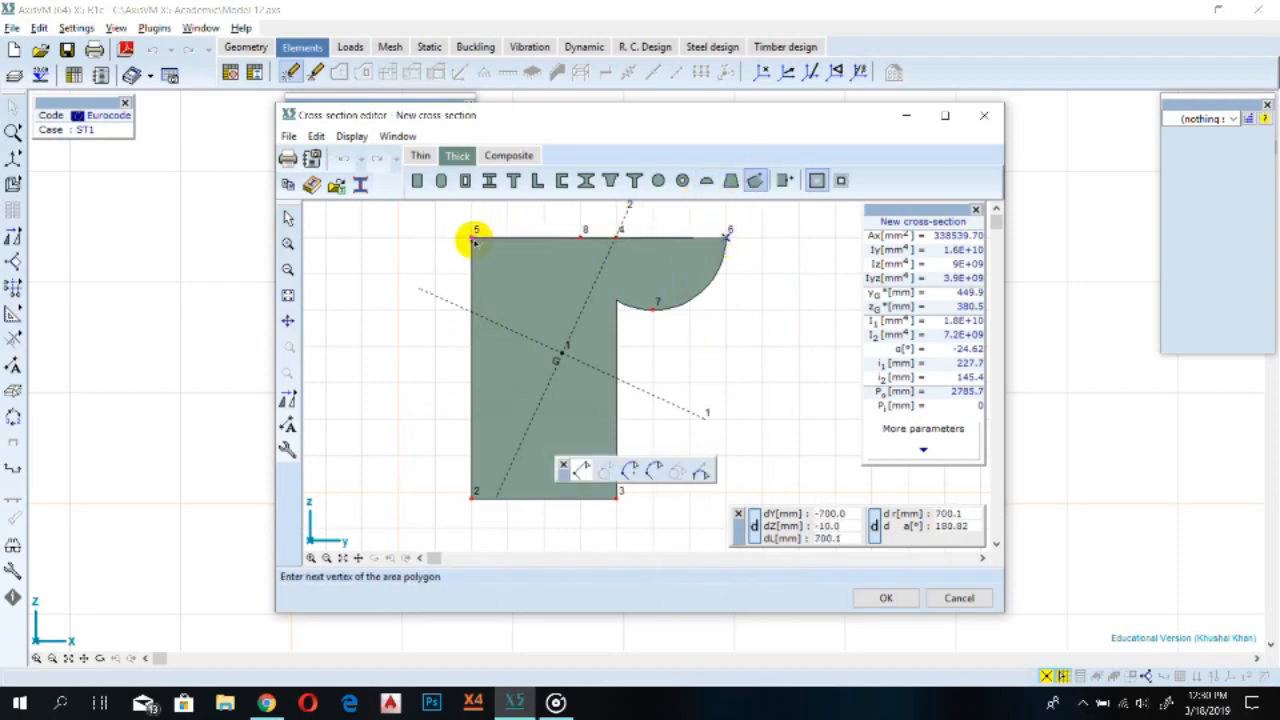
pyautogui.click(472, 500)
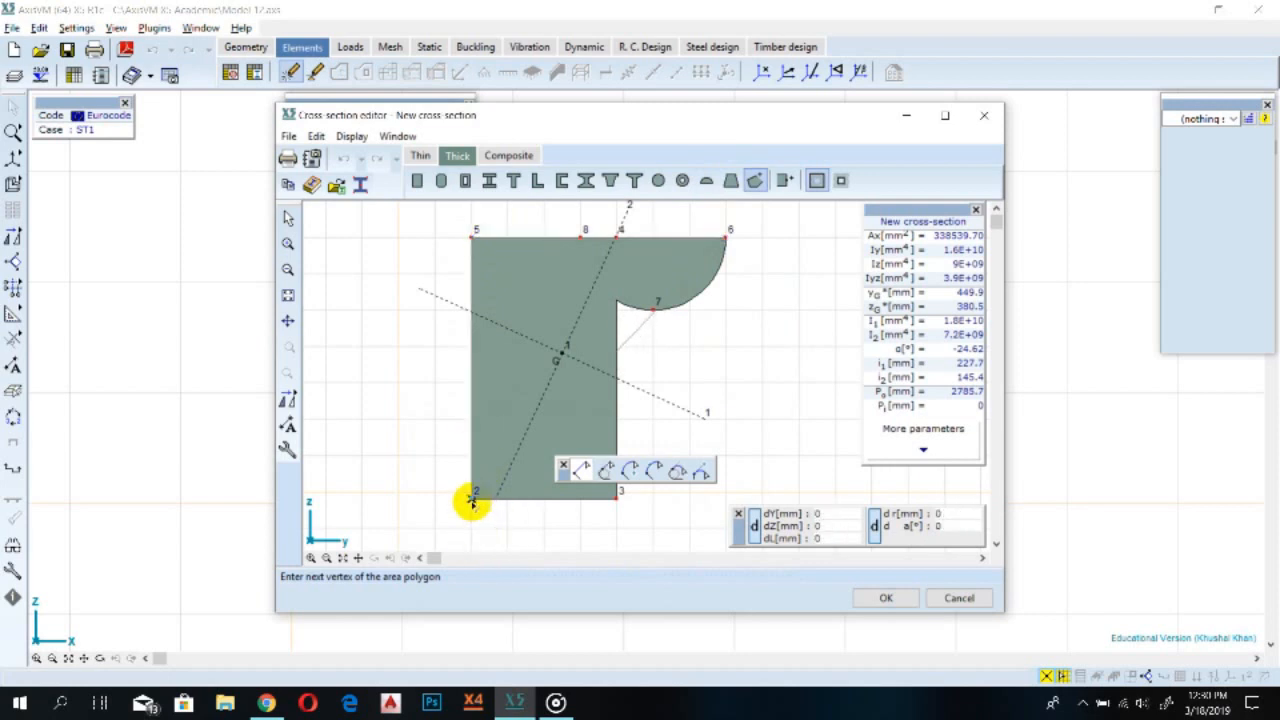
pyautogui.click(619, 494)
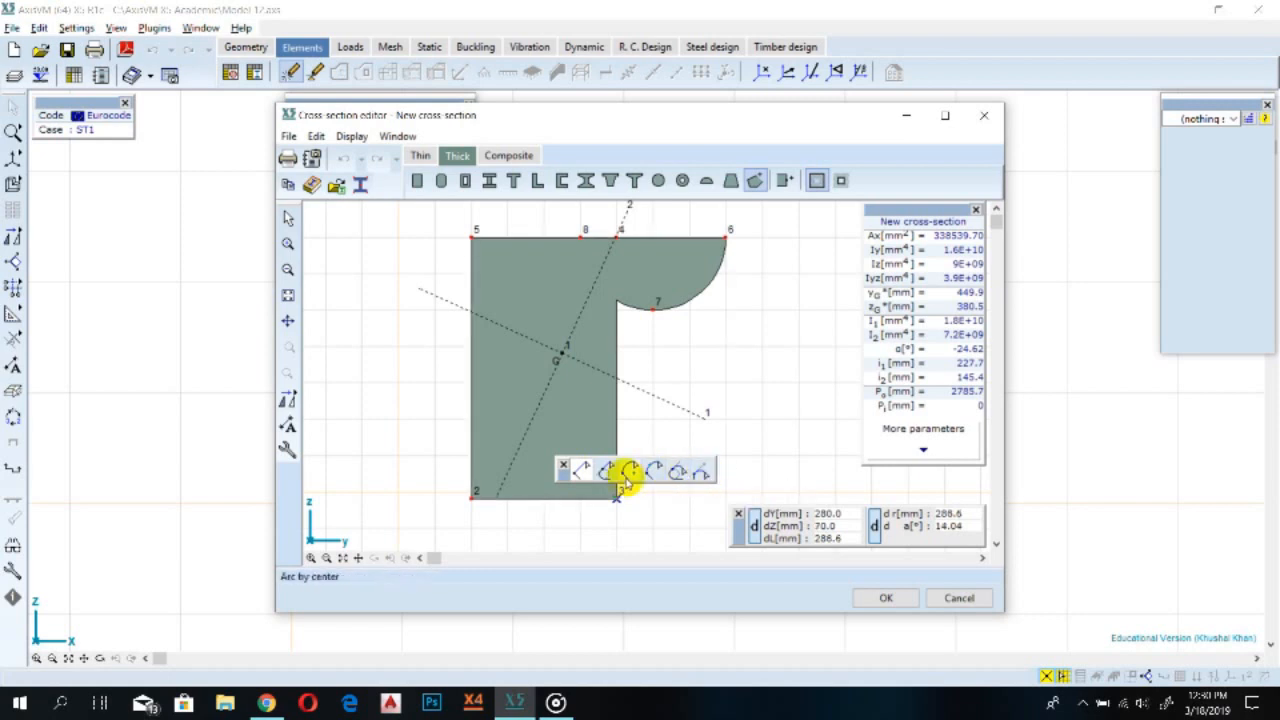
pyautogui.click(727, 240)
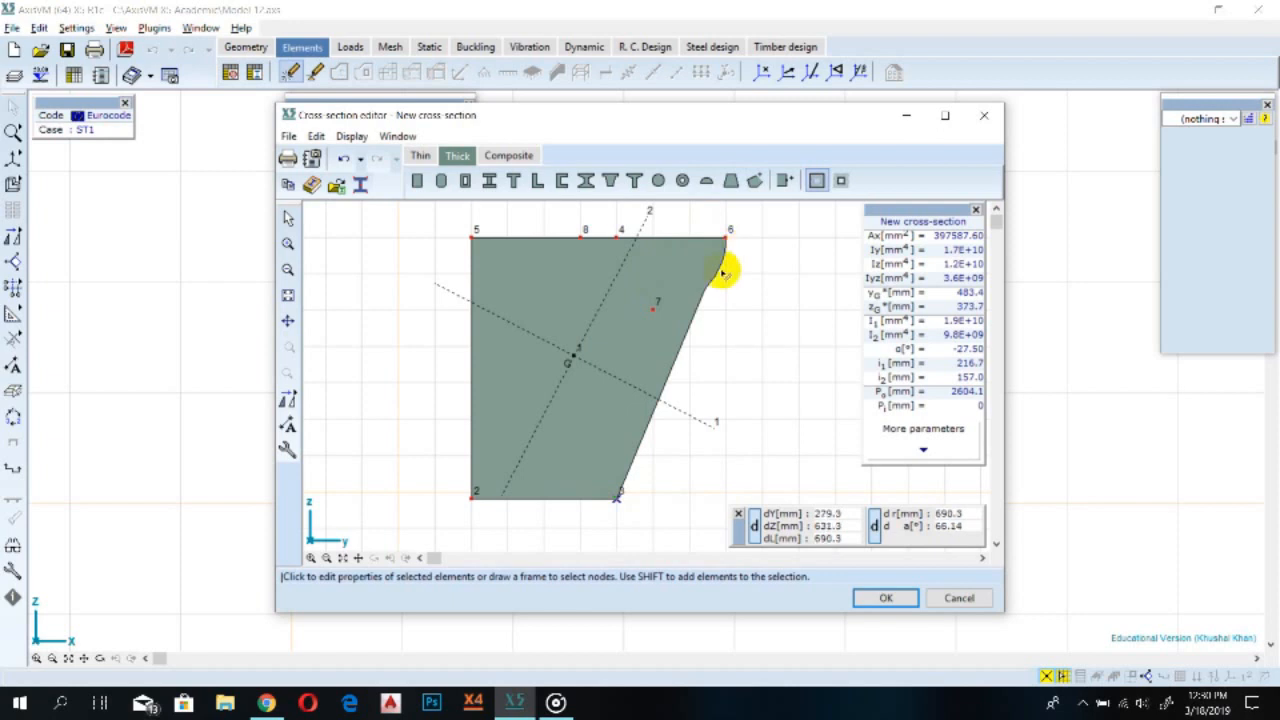
pyautogui.click(650, 315)
pyautogui.hotkey('ctrl', 'z')
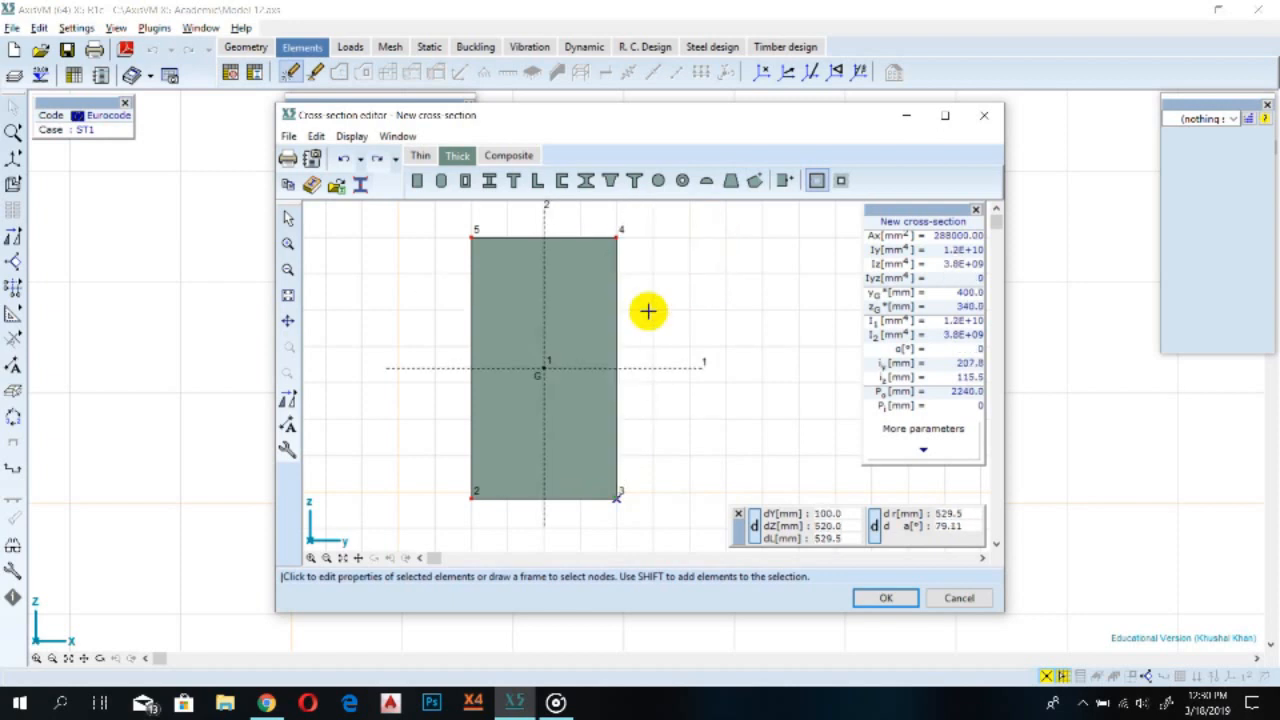
# Add an 800 mm semicircle rotated 180°, centred on the rectangle's top edge line about 200 mm beyond its right corner
pyautogui.click(706, 184)
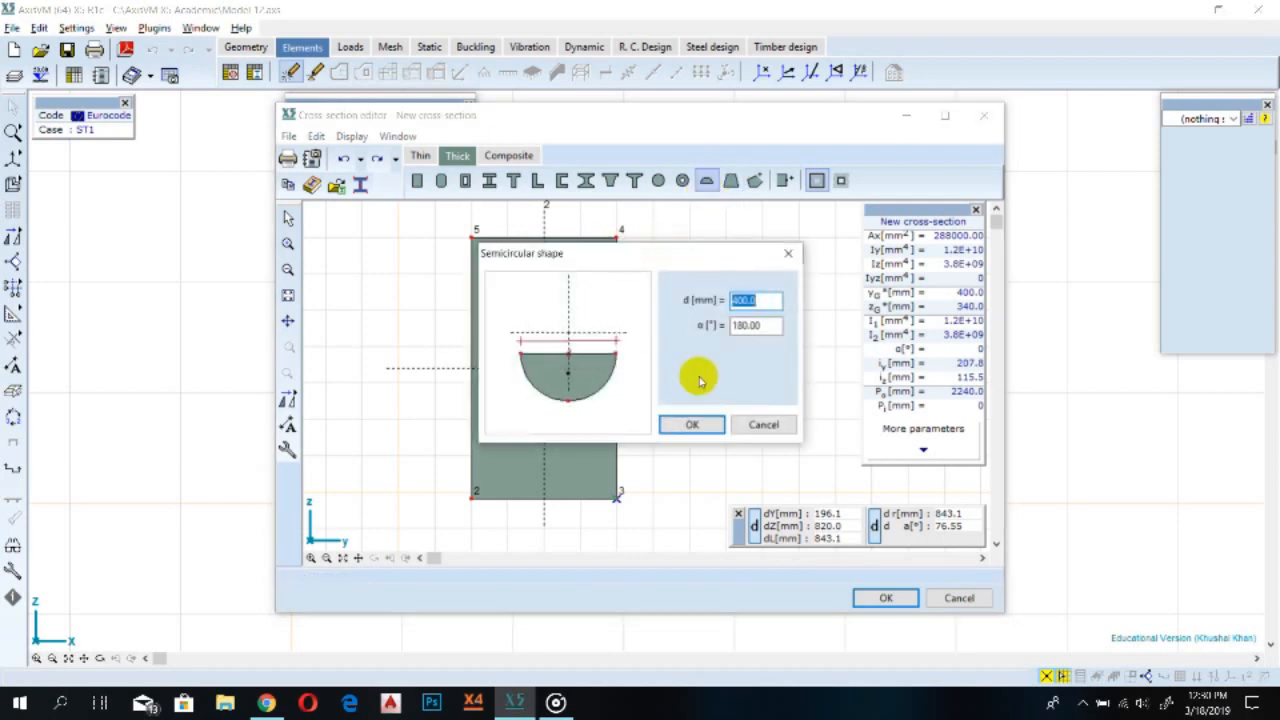
pyautogui.write('810.0')
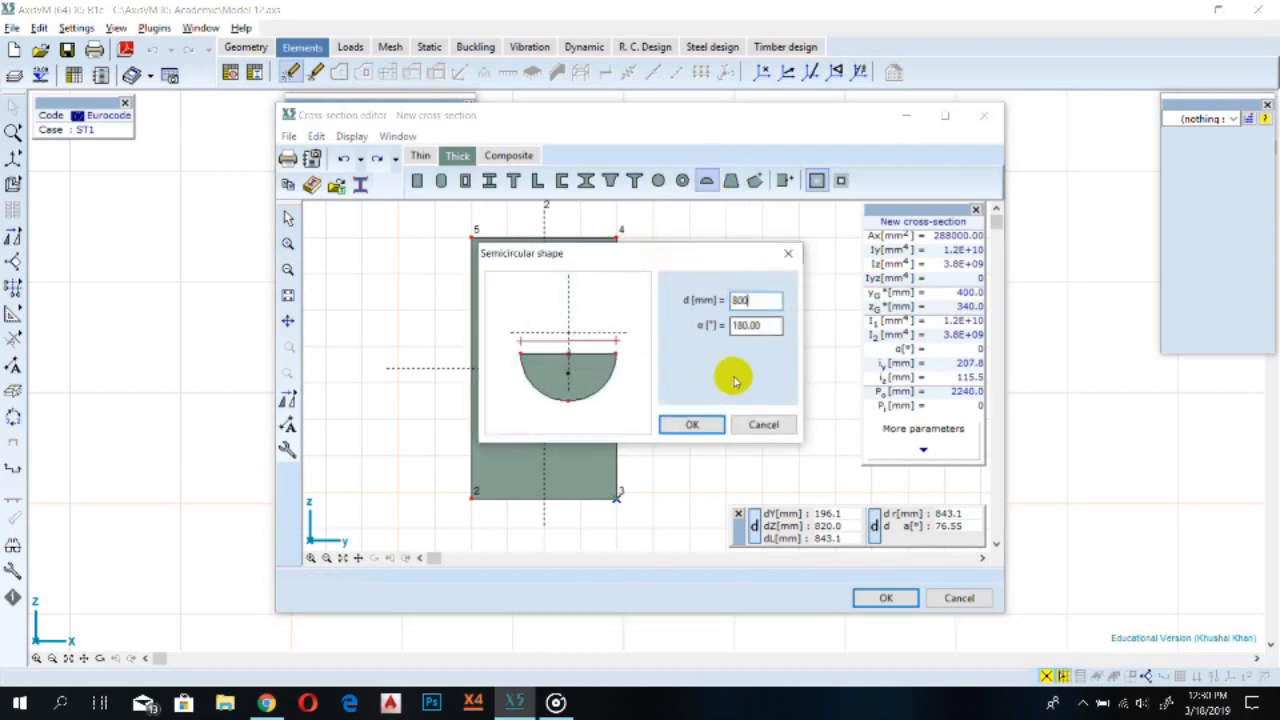
pyautogui.click(691, 424)
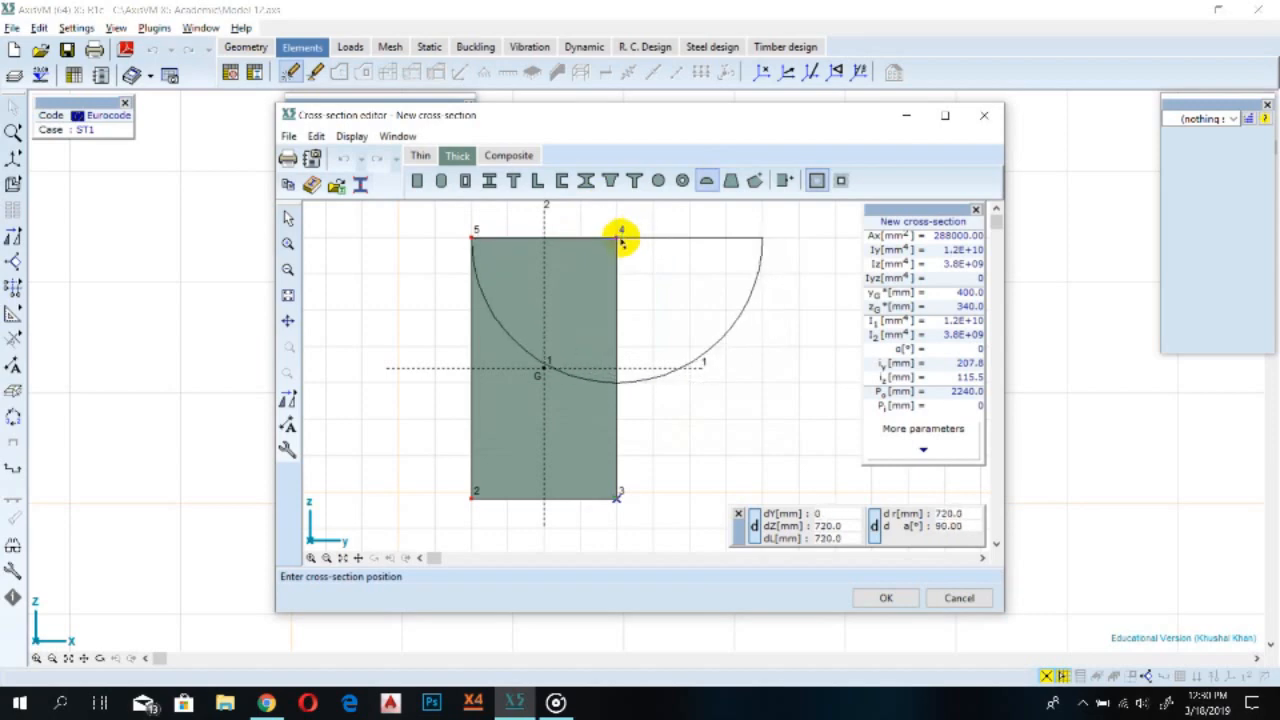
pyautogui.click(689, 237)
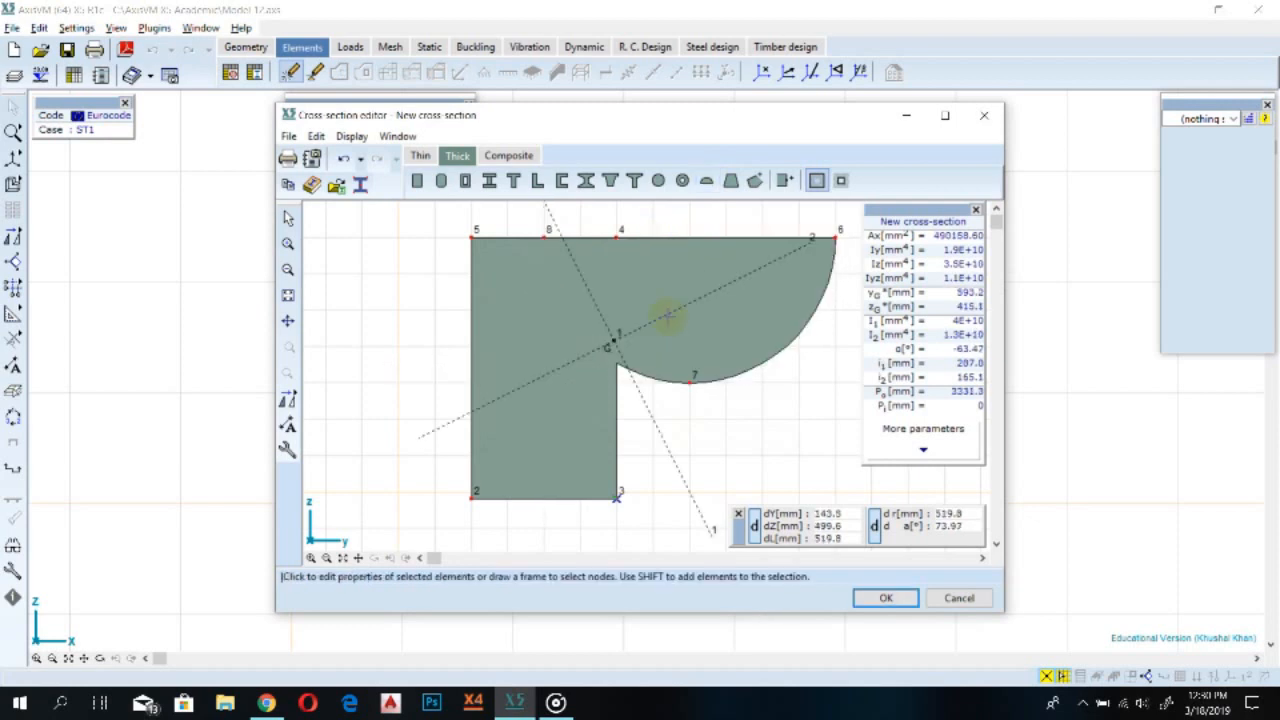
# Draw a polygon from the semicircle's outer tip through the rectangle's top-left, bottom-left and bottom-right corners, then save the cross-section
pyautogui.click(756, 180)
pyautogui.click(837, 240)
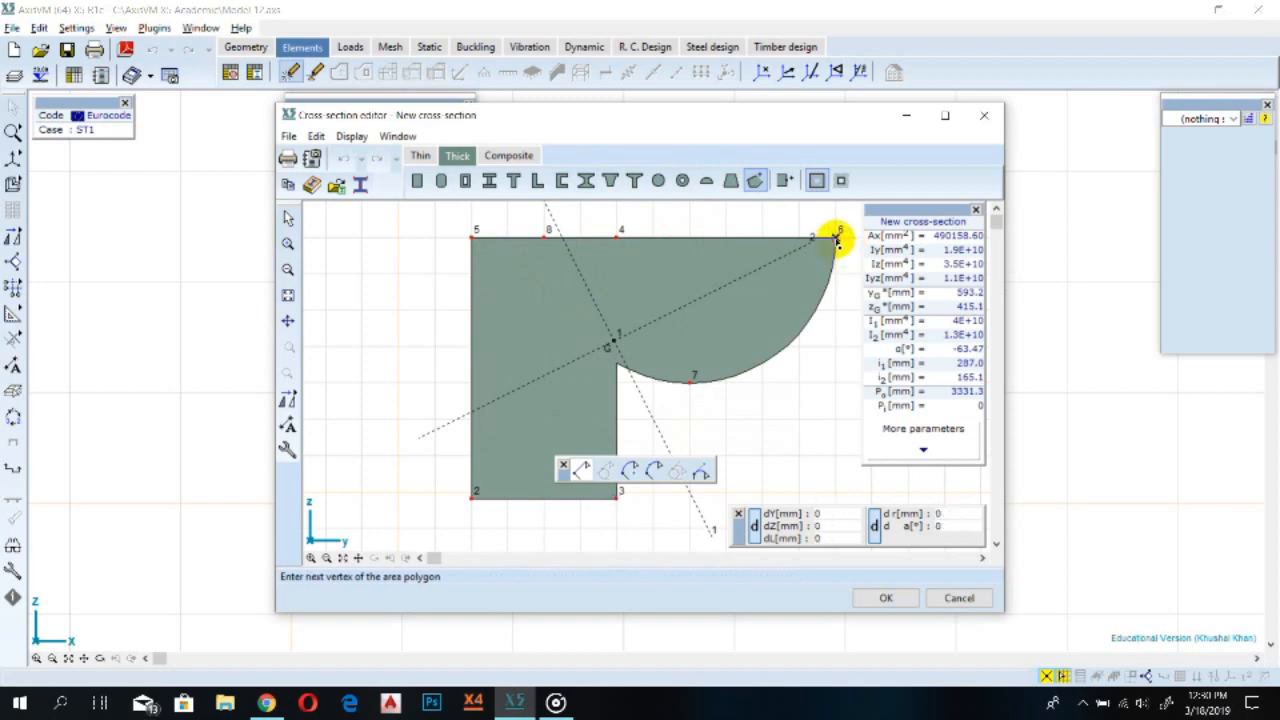
pyautogui.click(472, 237)
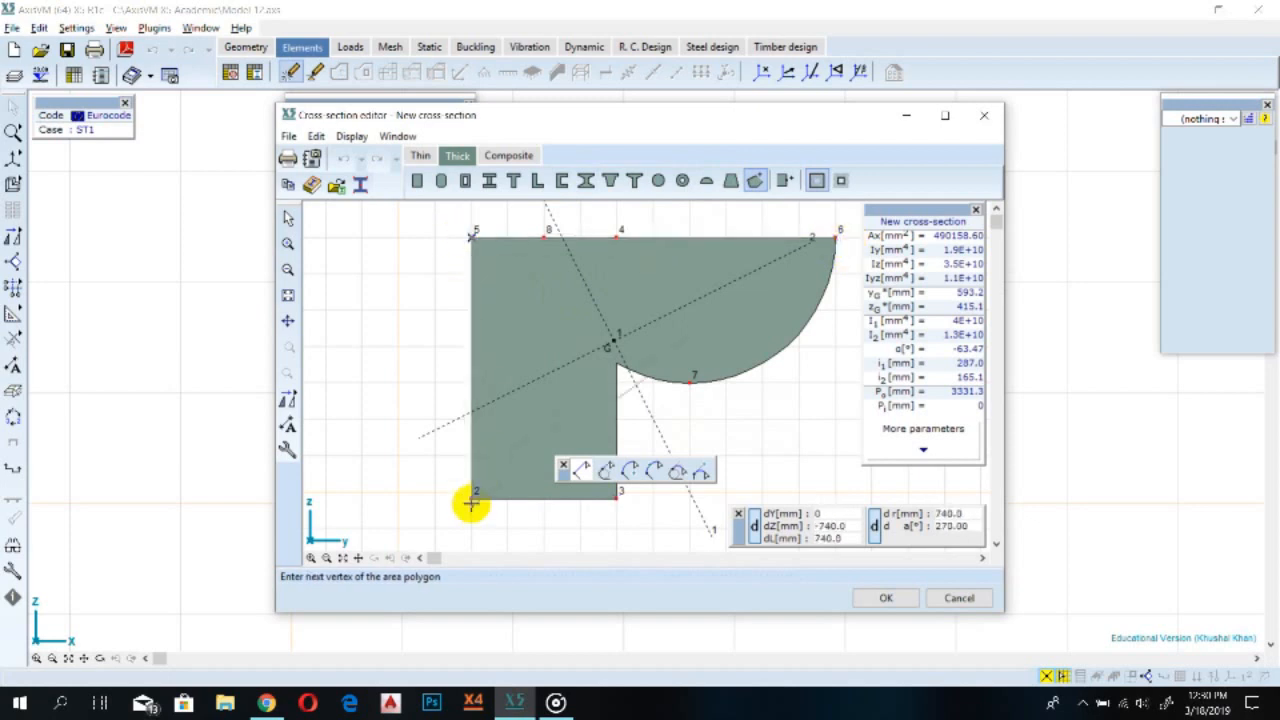
pyautogui.click(472, 497)
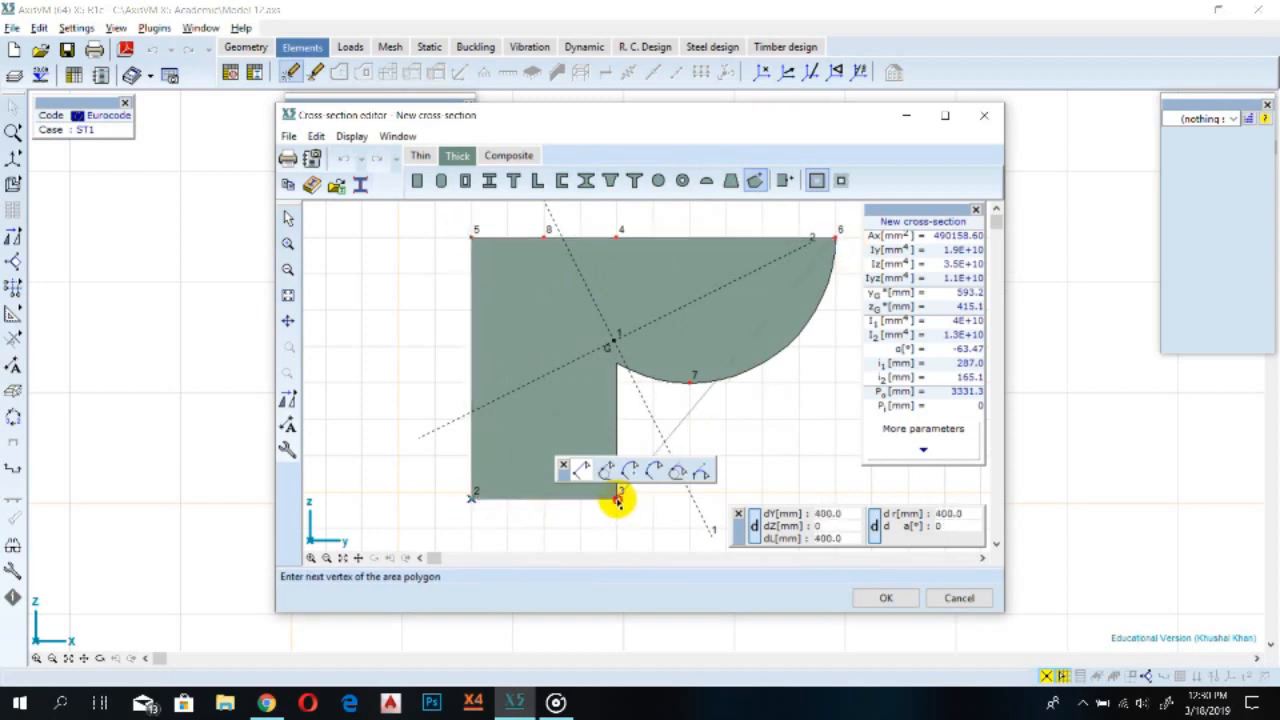
pyautogui.click(618, 497)
pyautogui.click(834, 239)
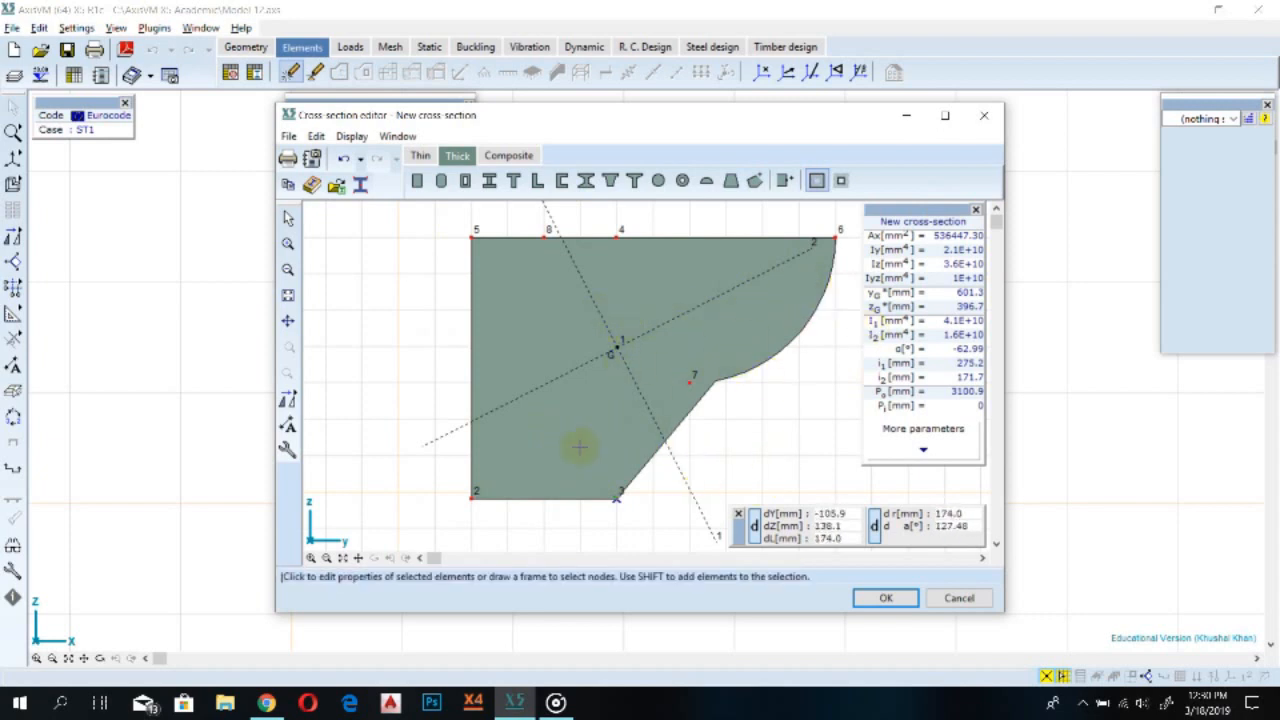
pyautogui.click(877, 598)
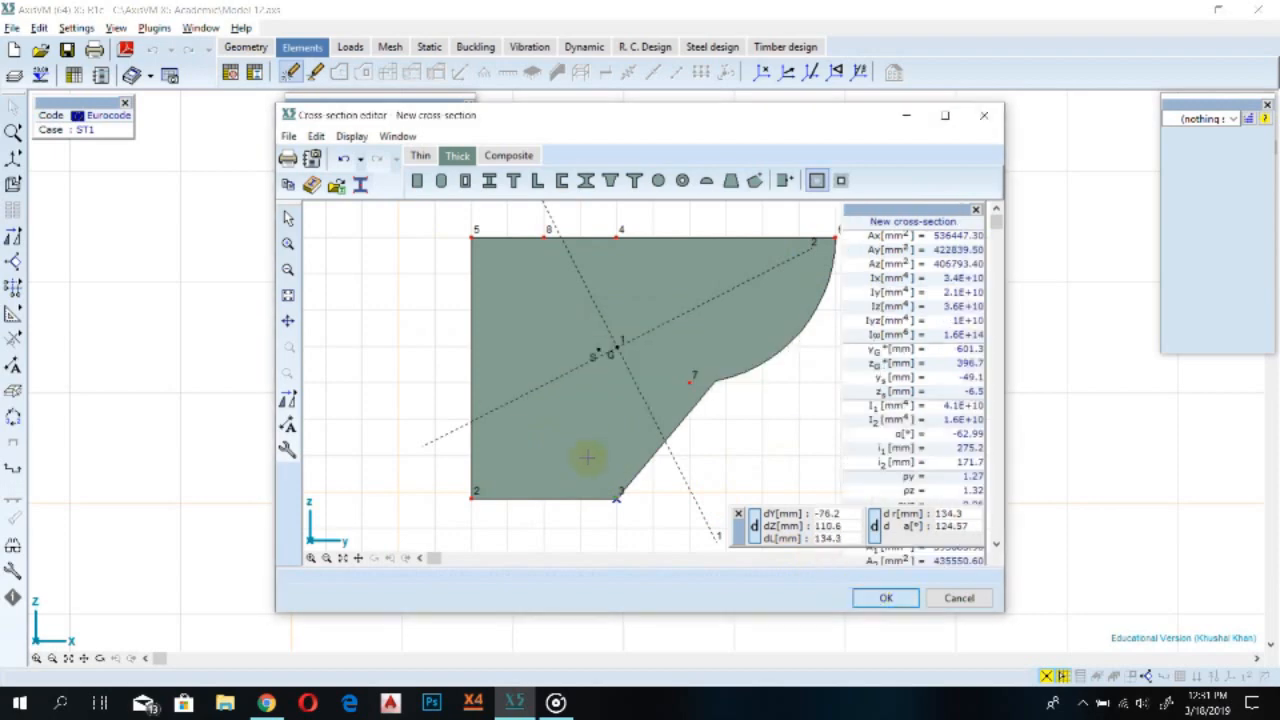
pyautogui.click(703, 387)
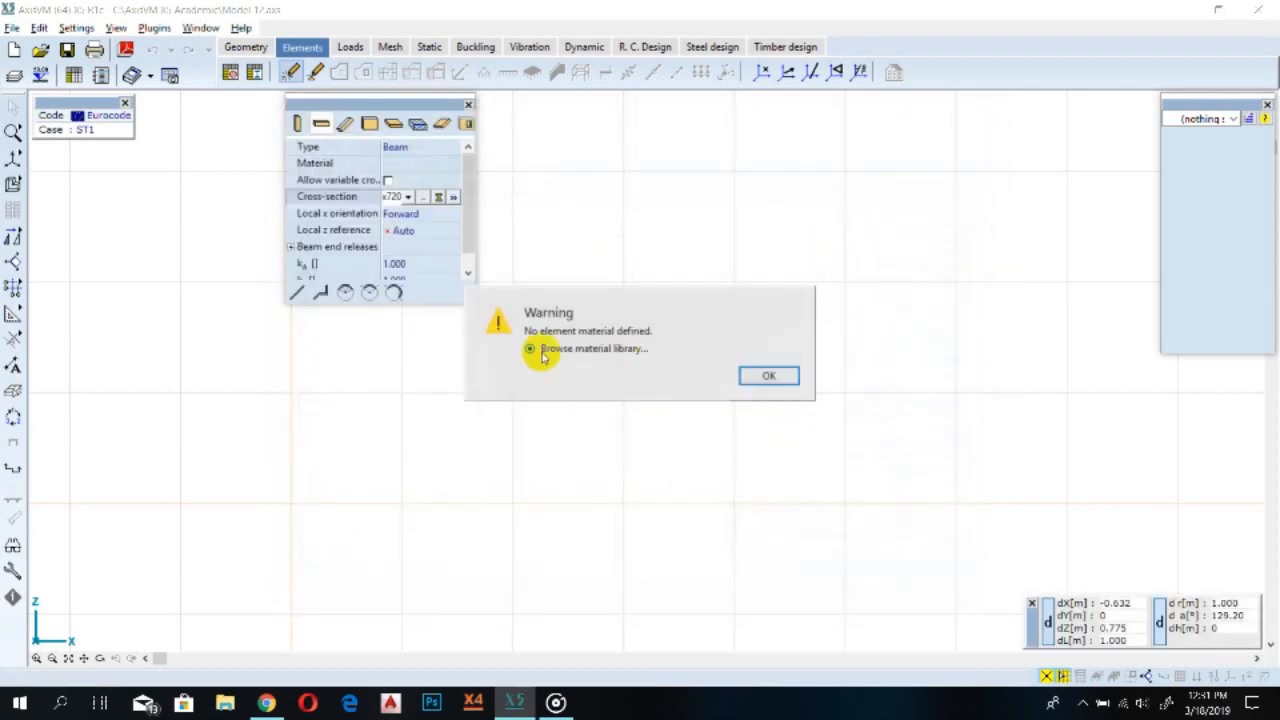
# Import C25/30 concrete from the Eurocode material library as the beam material
pyautogui.click(785, 378)
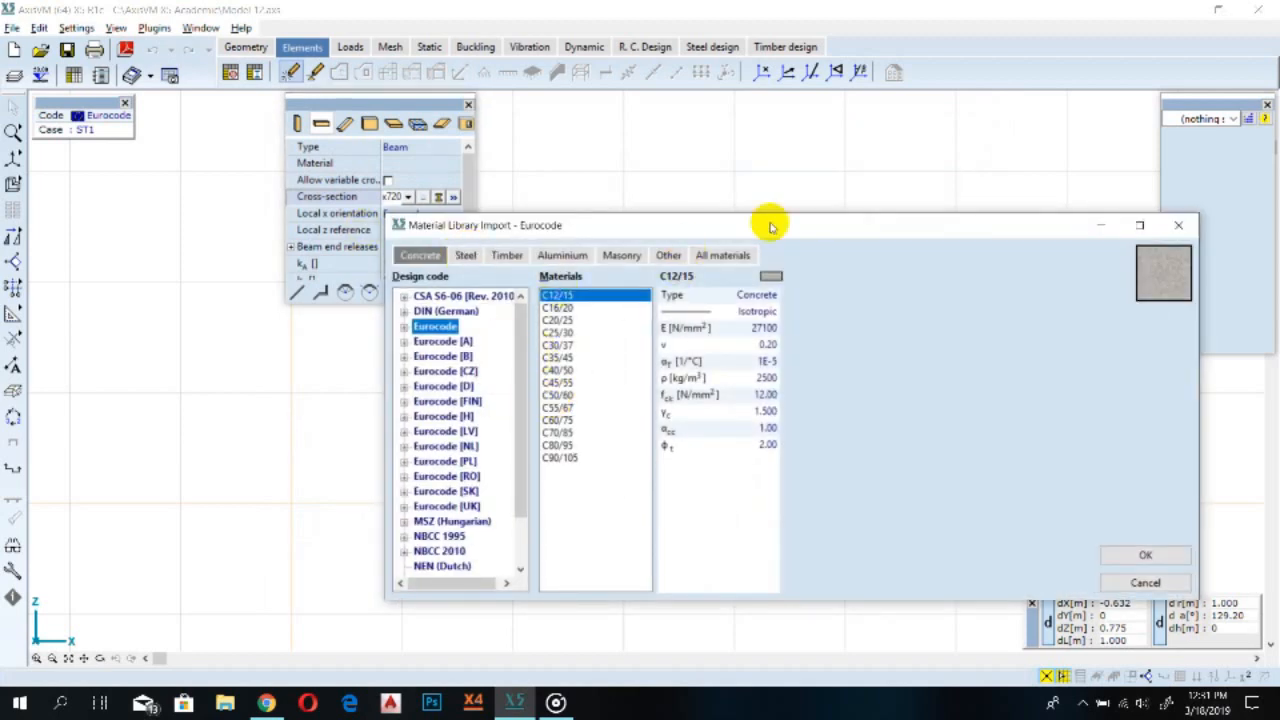
pyautogui.moveTo(770, 227); pyautogui.dragTo(702, 204)
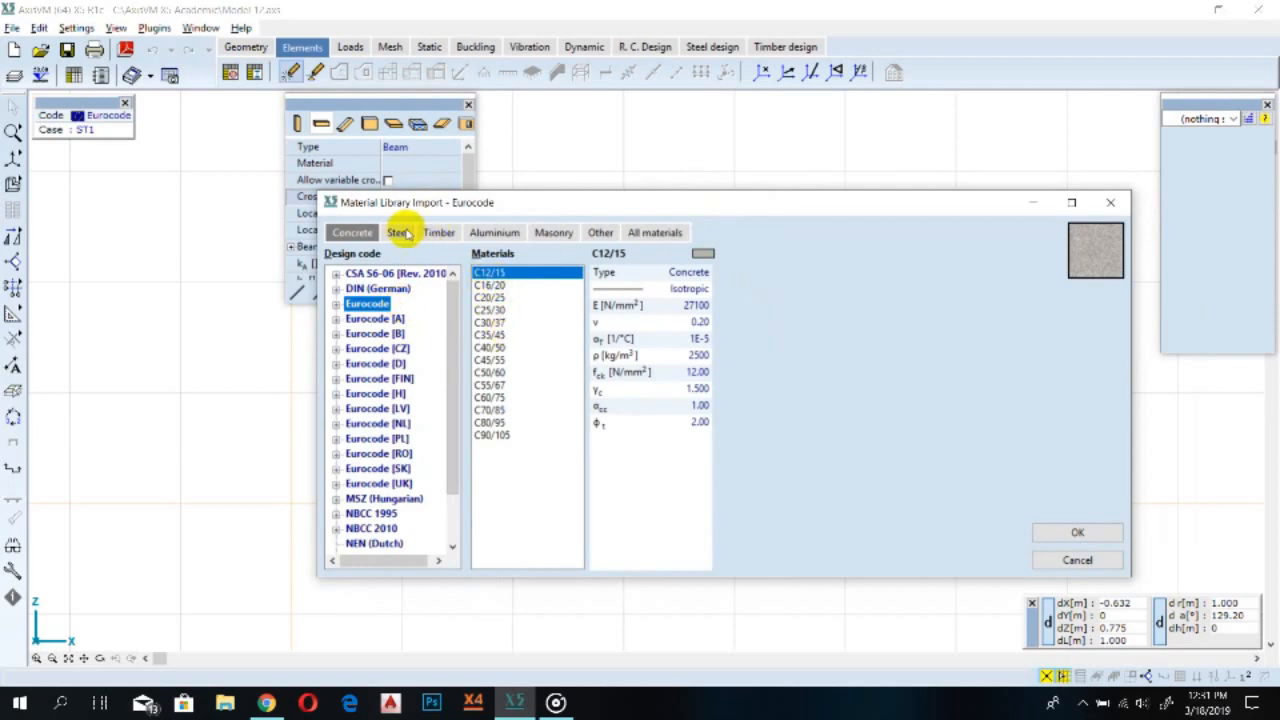
pyautogui.click(400, 232)
pyautogui.click(438, 232)
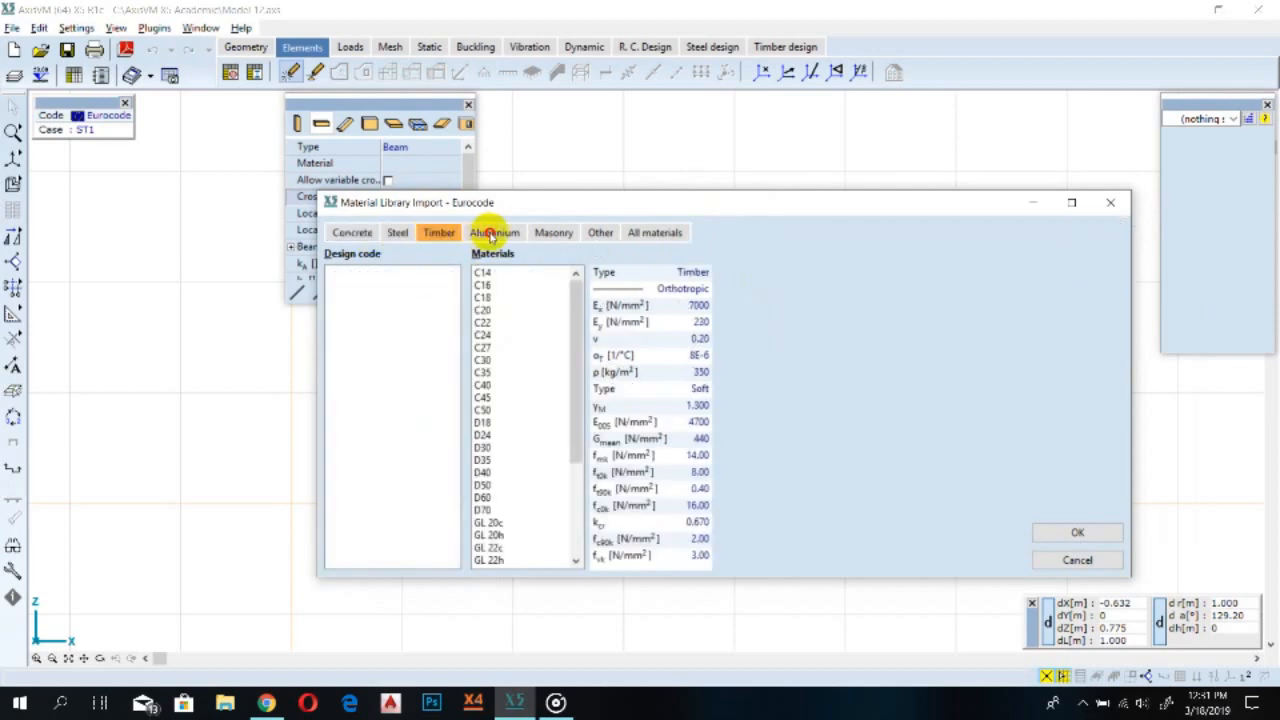
pyautogui.click(493, 232)
pyautogui.click(553, 232)
pyautogui.click(352, 232)
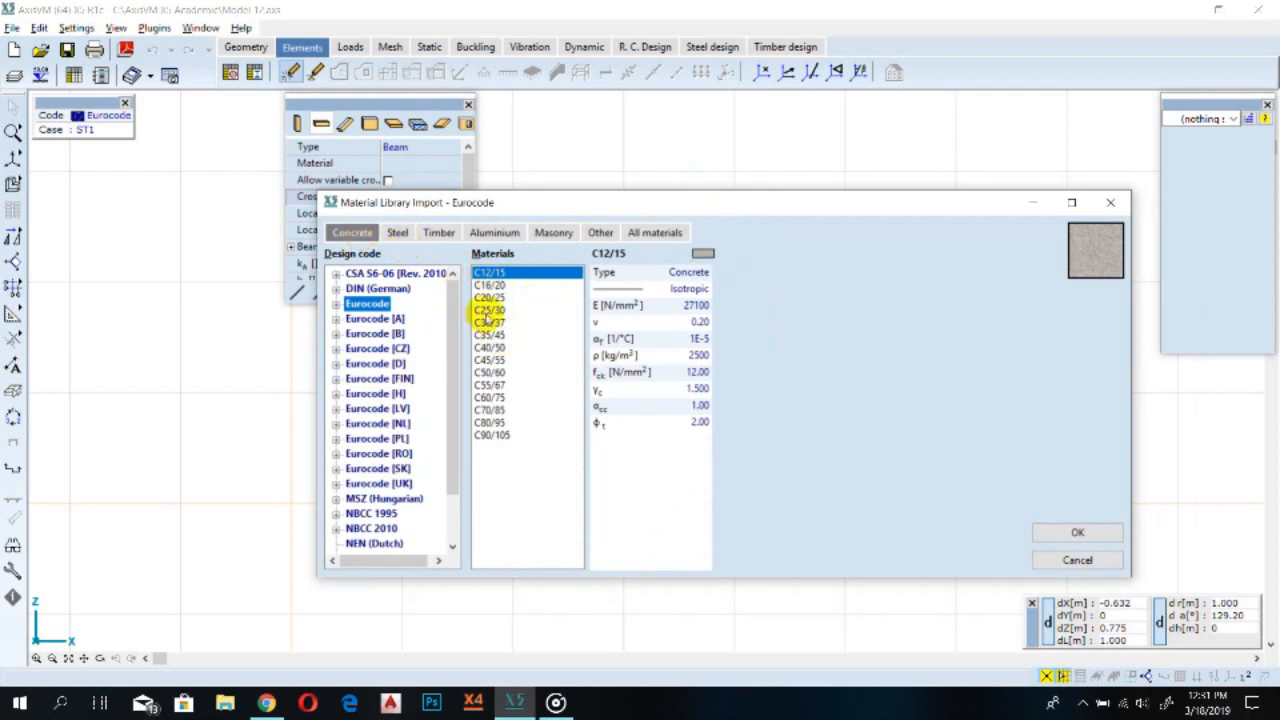
pyautogui.click(489, 311)
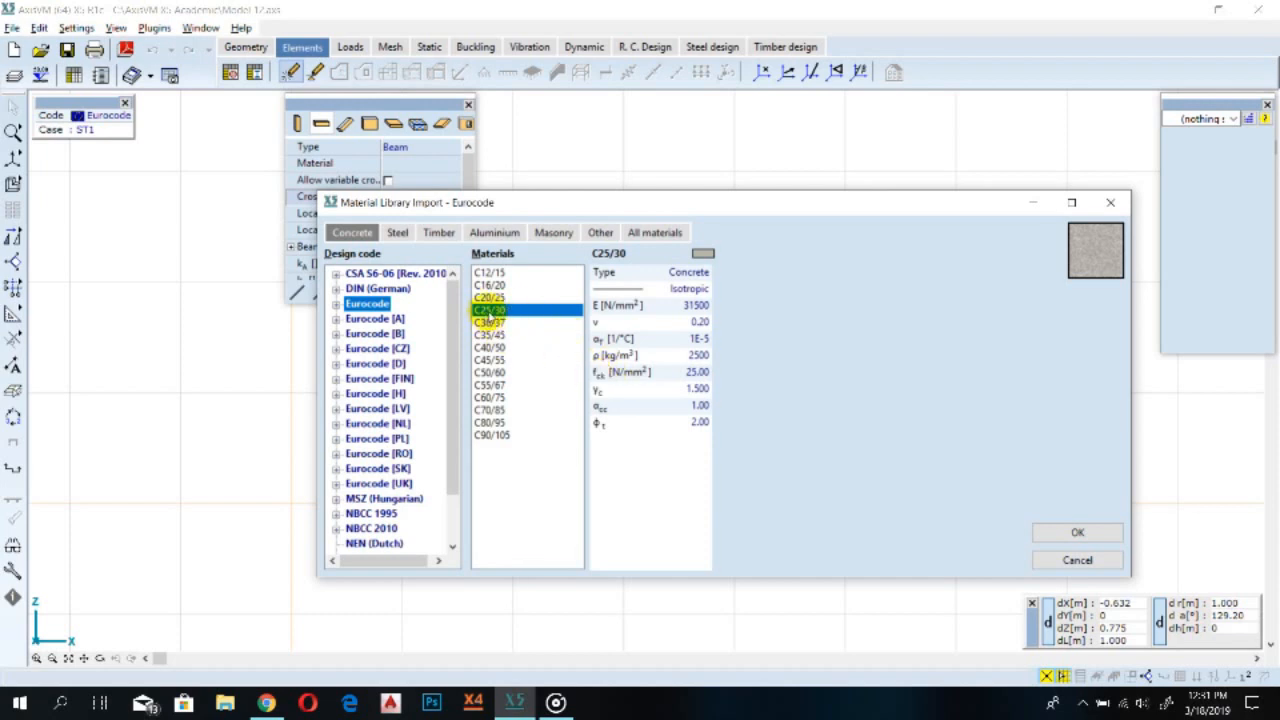
pyautogui.click(1107, 533)
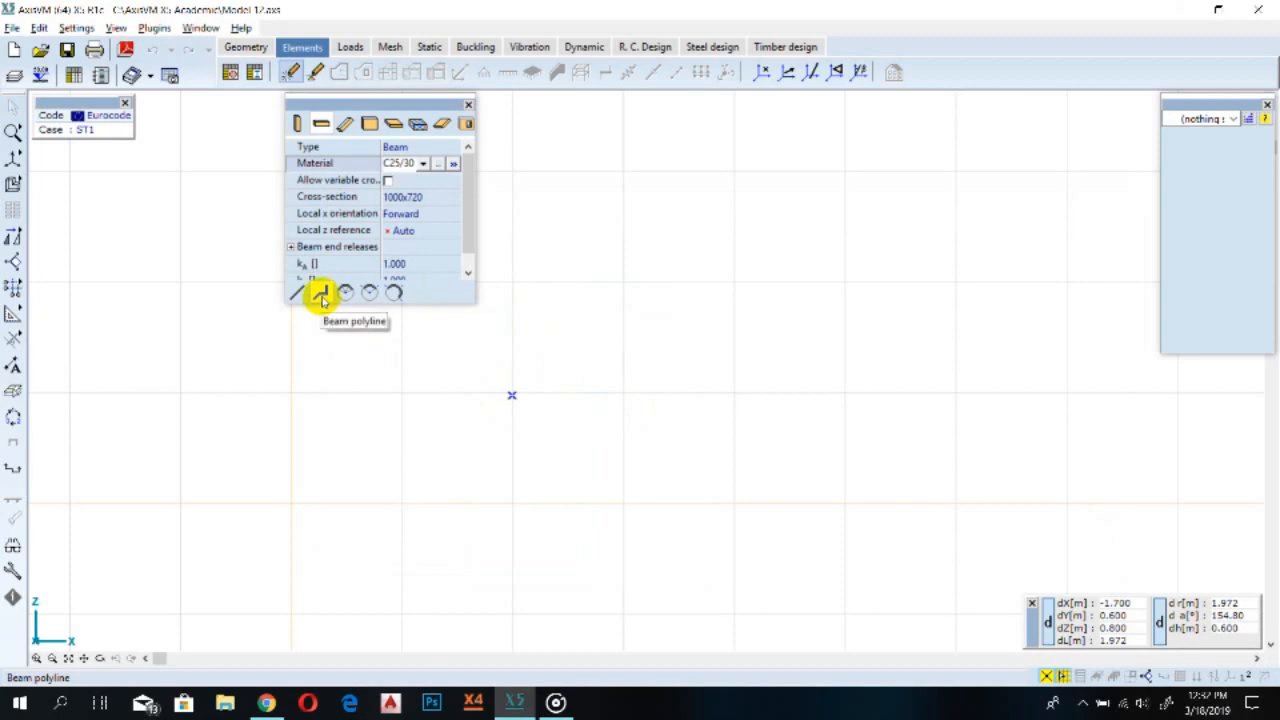
# Start a beam polyline at a point in the view and draw a first horizontal segment 10 m long
pyautogui.click(320, 293)
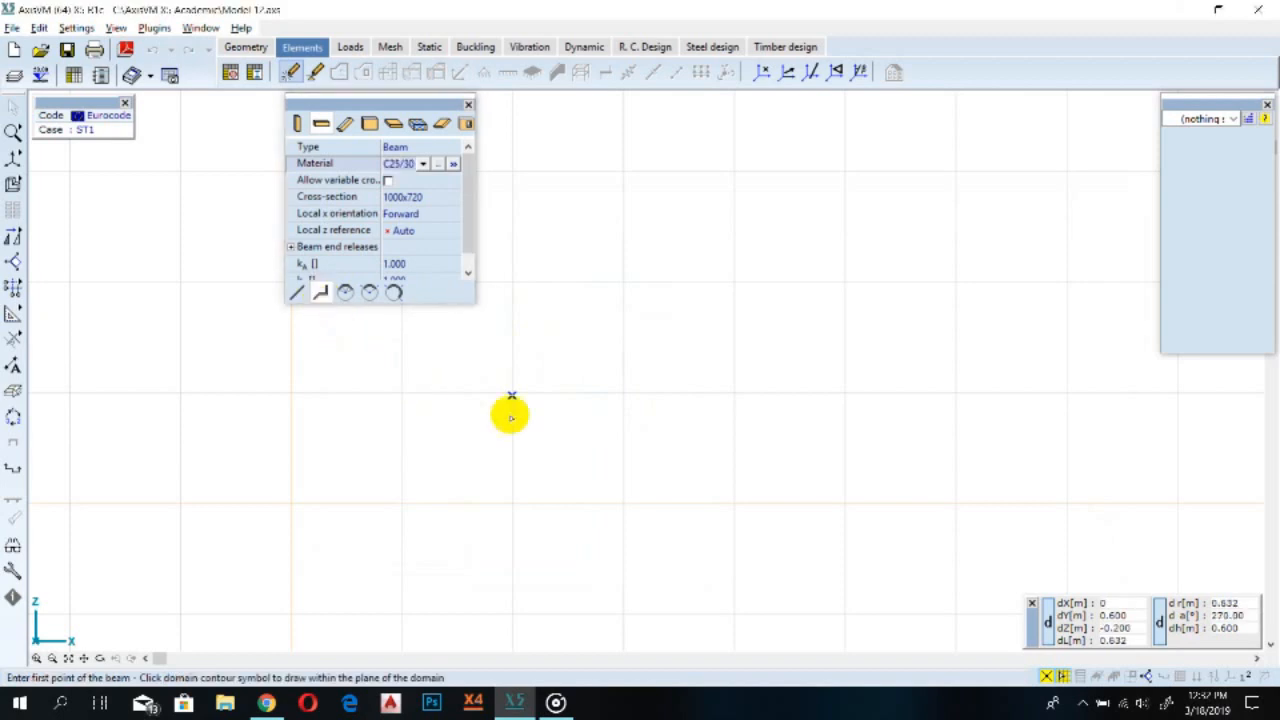
pyautogui.click(512, 395)
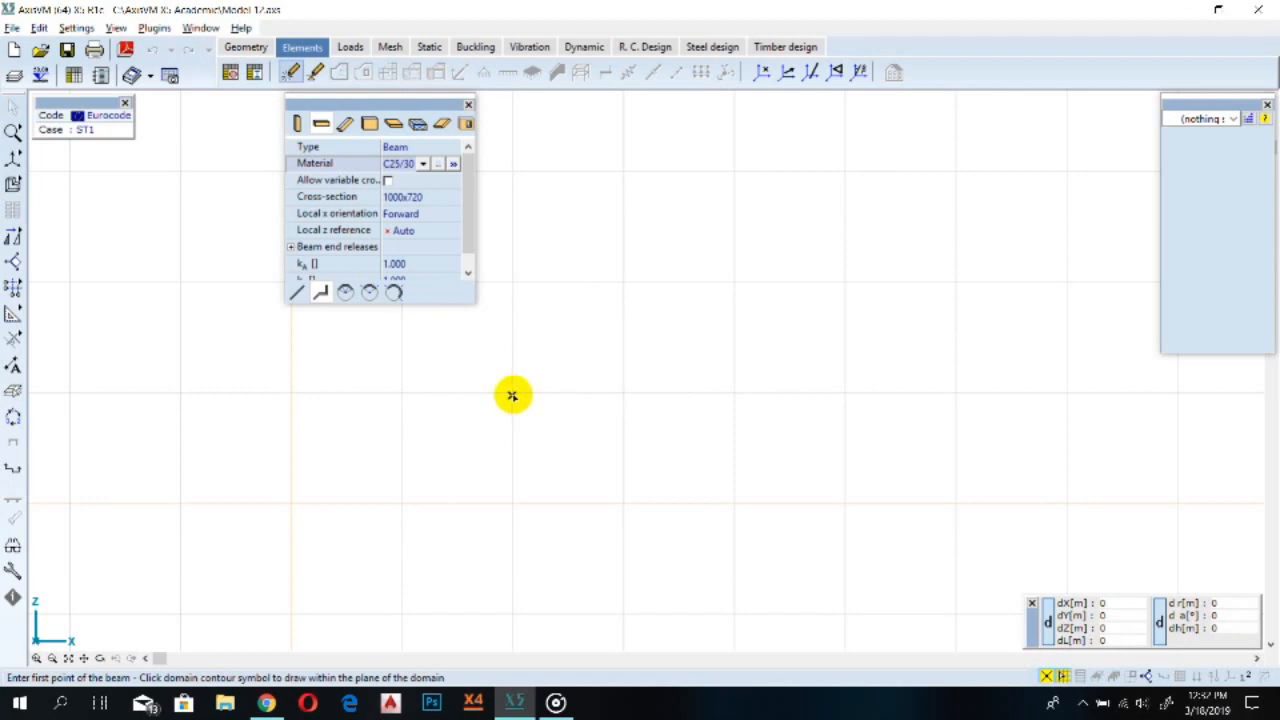
pyautogui.click(513, 397)
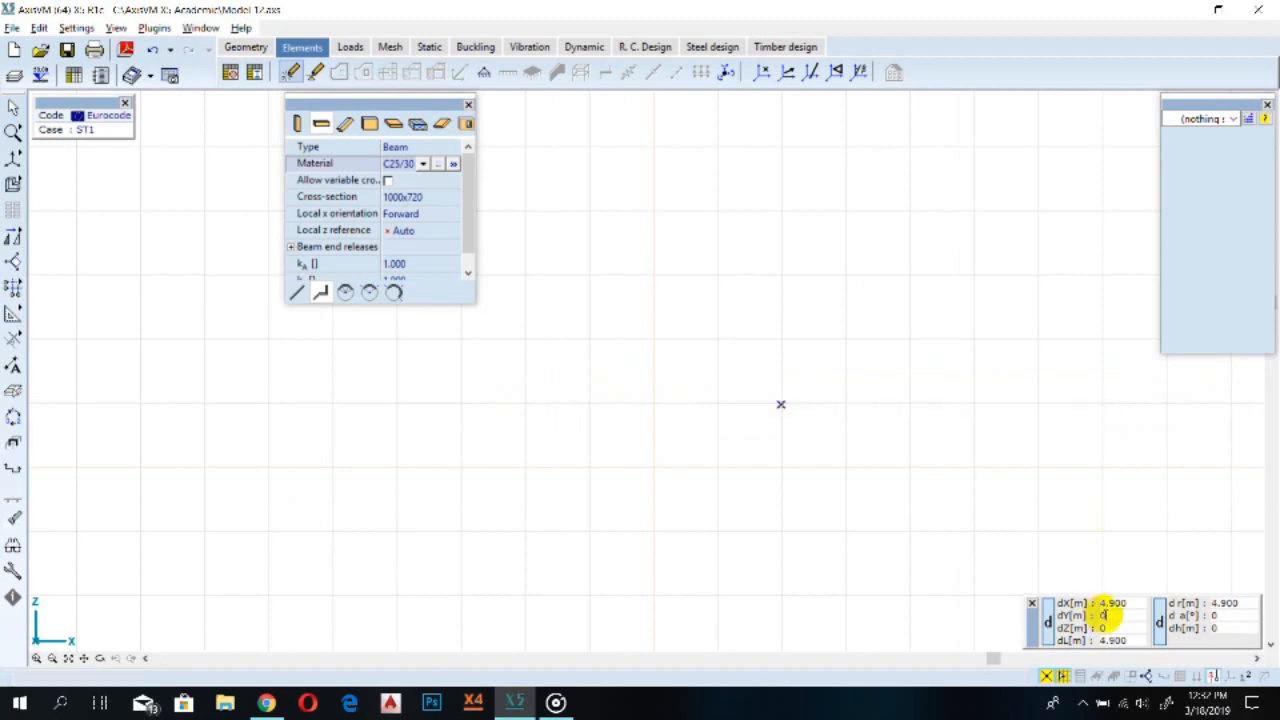
pyautogui.click(1115, 603)
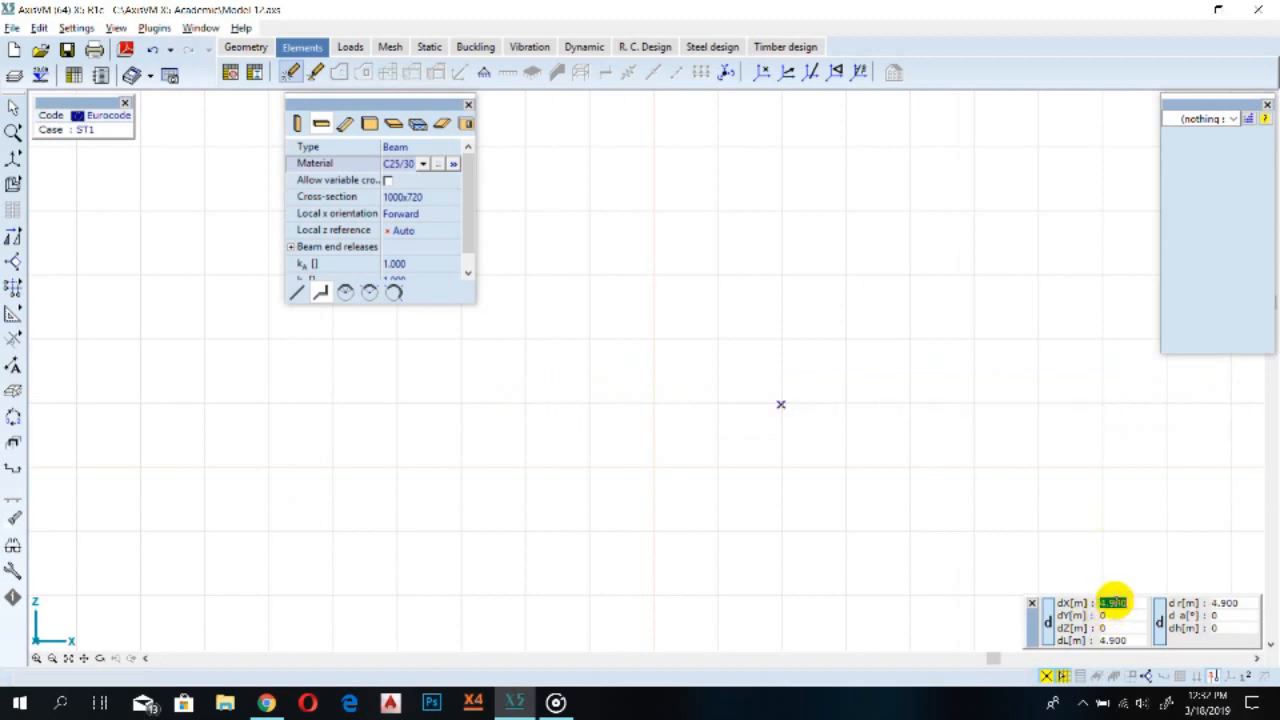
pyautogui.moveTo(1005, 421); pyautogui.dragTo(598, 423, button='middle')
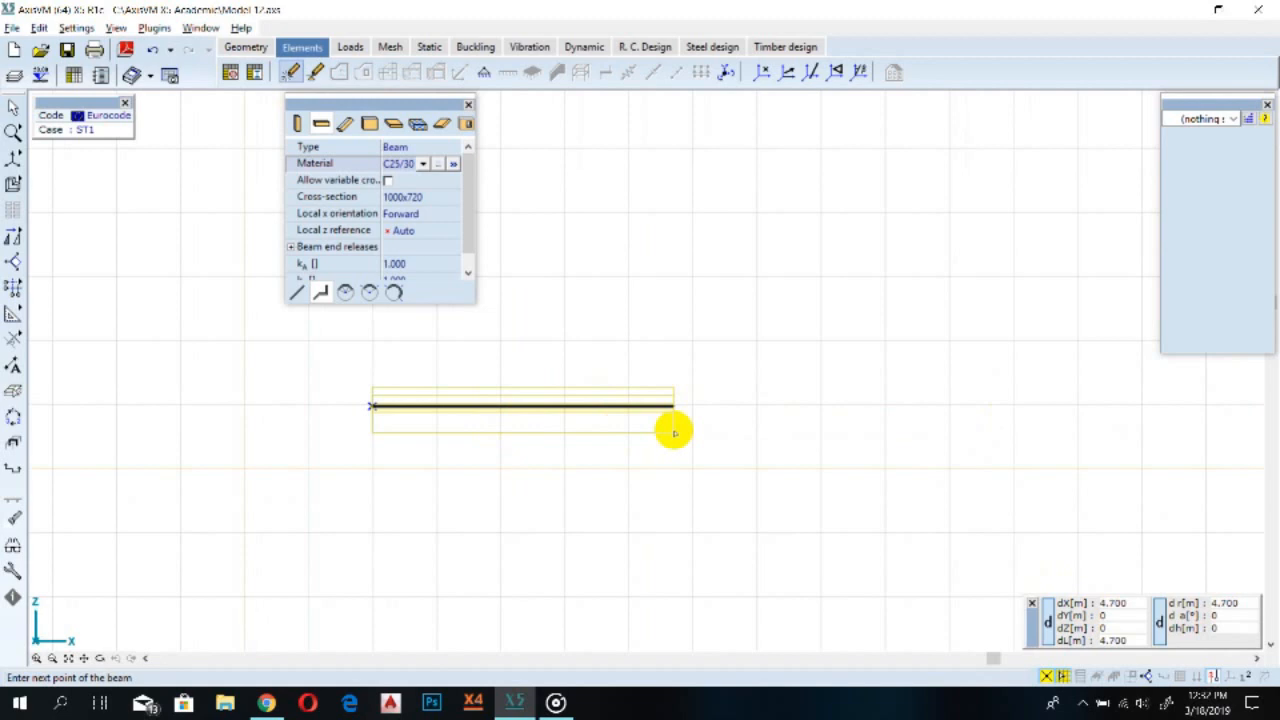
pyautogui.press('x')
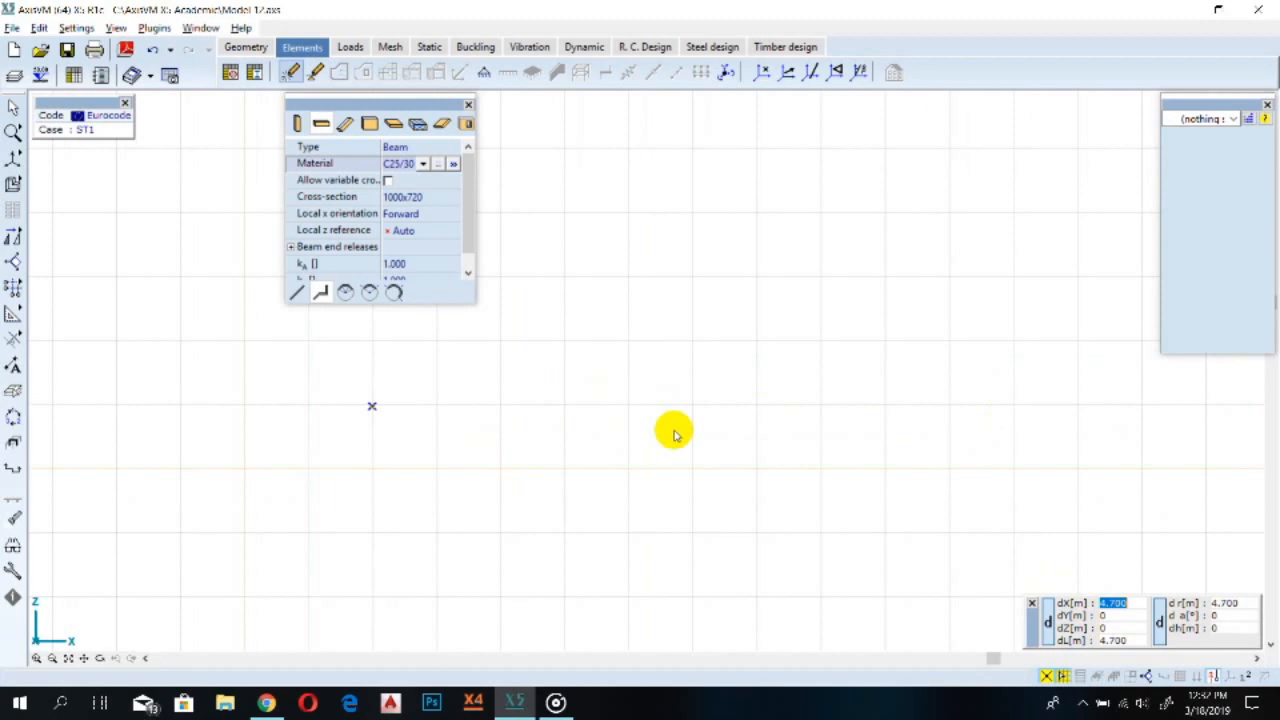
pyautogui.press('Return')
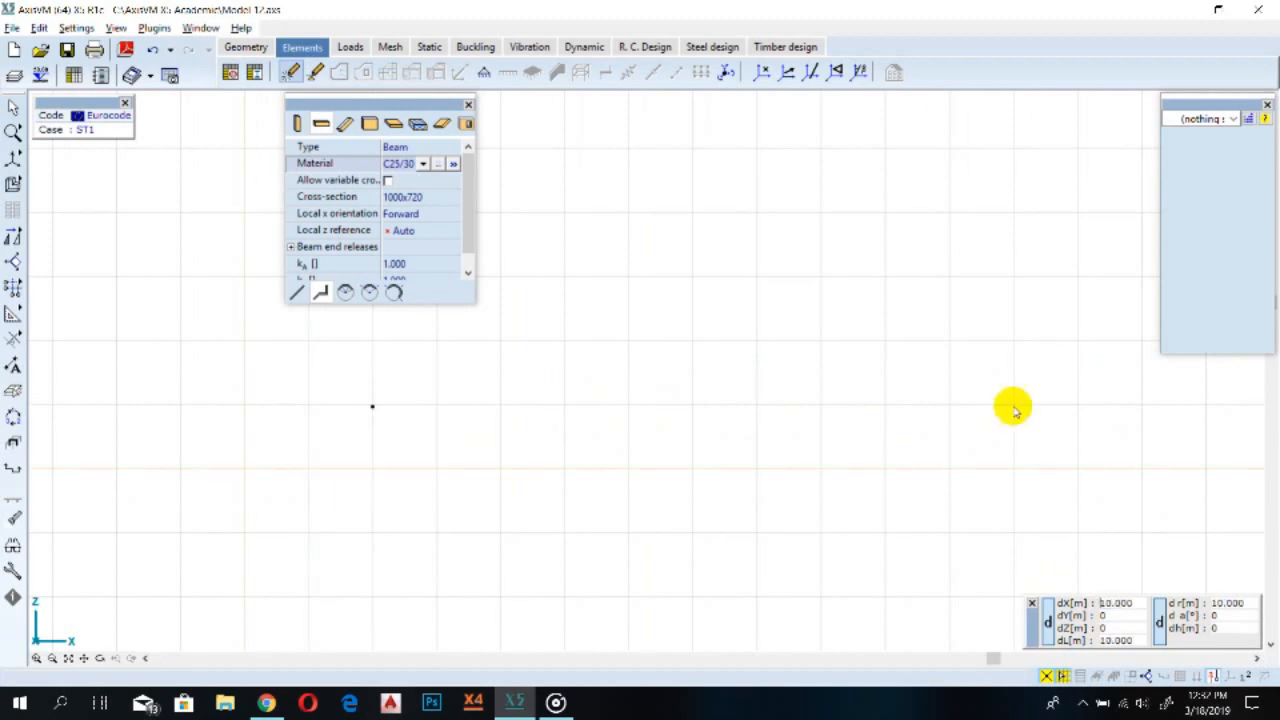
# Continue the beam polyline with a second horizontal segment 10 m long
pyautogui.scroll(-1, 712, 250)
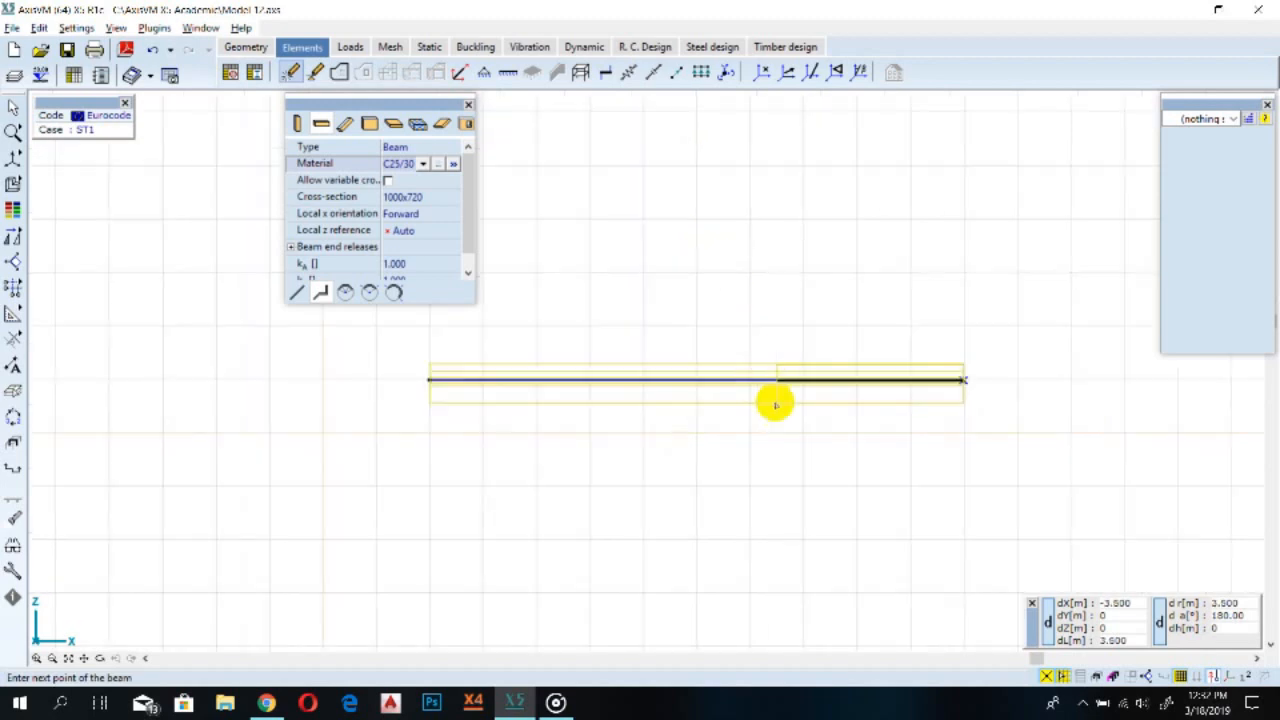
pyautogui.moveTo(843, 394); pyautogui.dragTo(559, 417, button='middle')
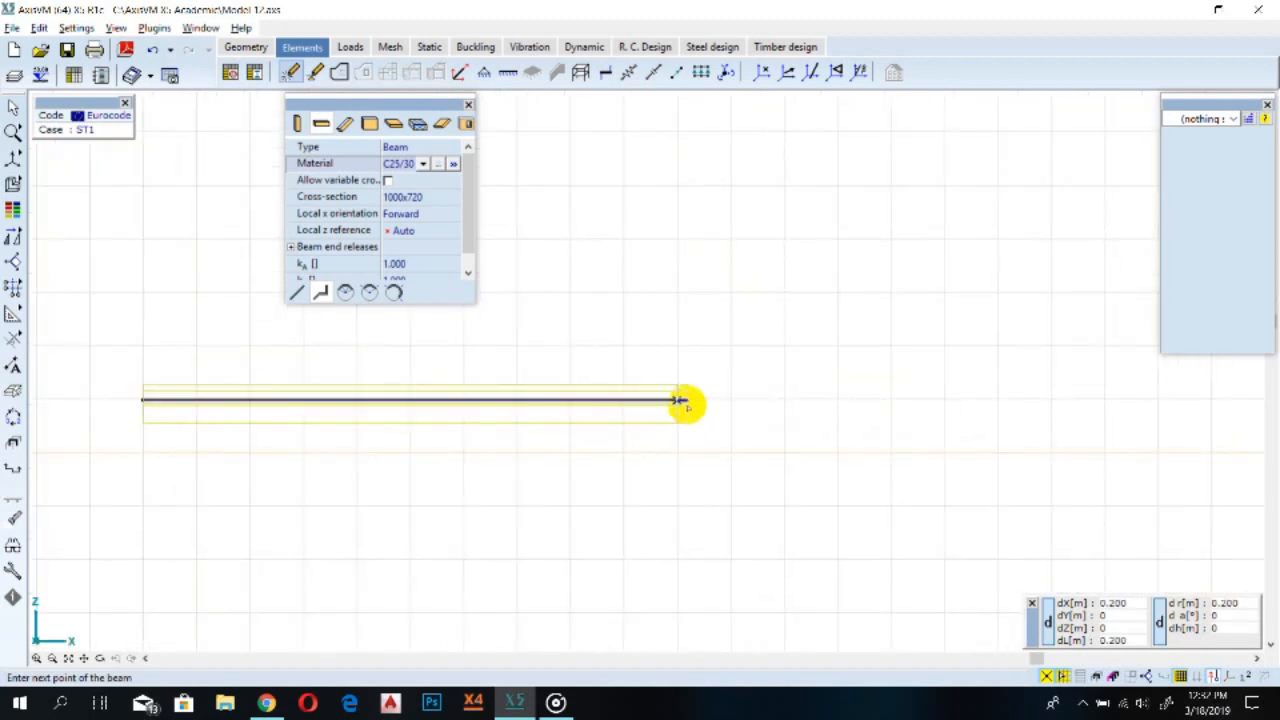
pyautogui.press('Escape')
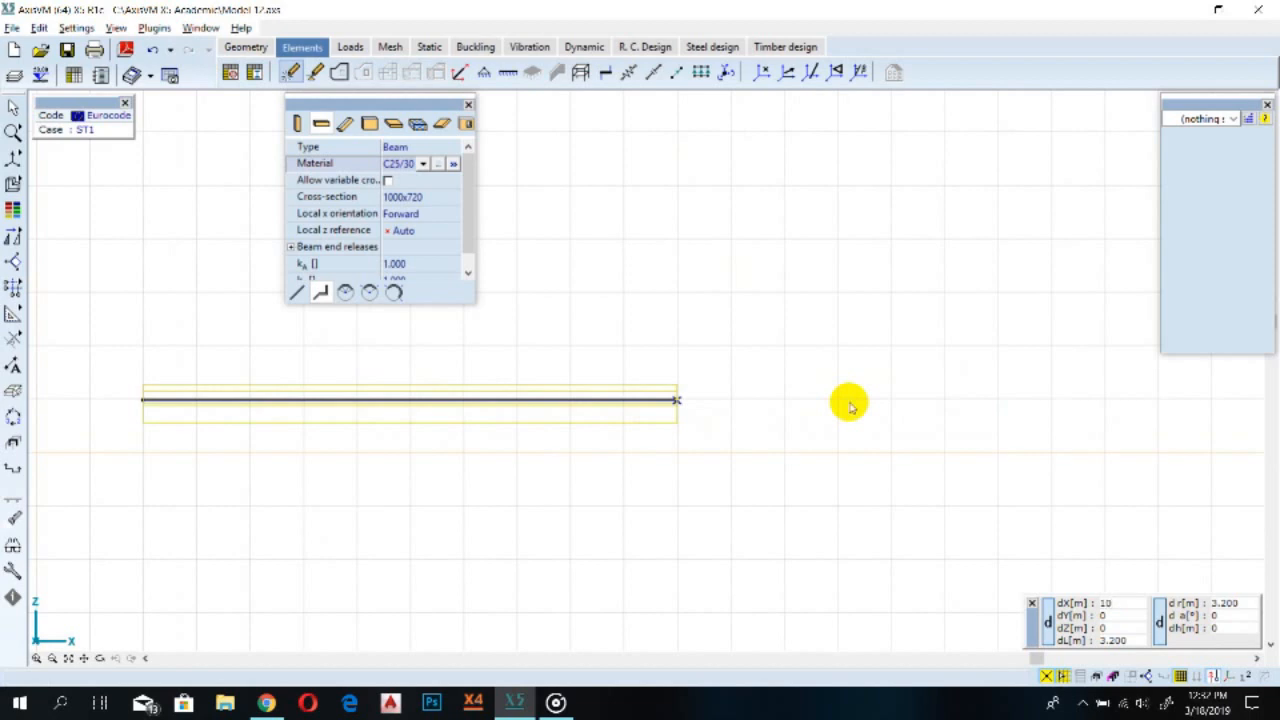
pyautogui.write('10')
pyautogui.press('Return')
# Try to extend the beam polyline with a 5 m segment in Z, then undo the beam drawing
pyautogui.scroll(-1, 1104, 488)
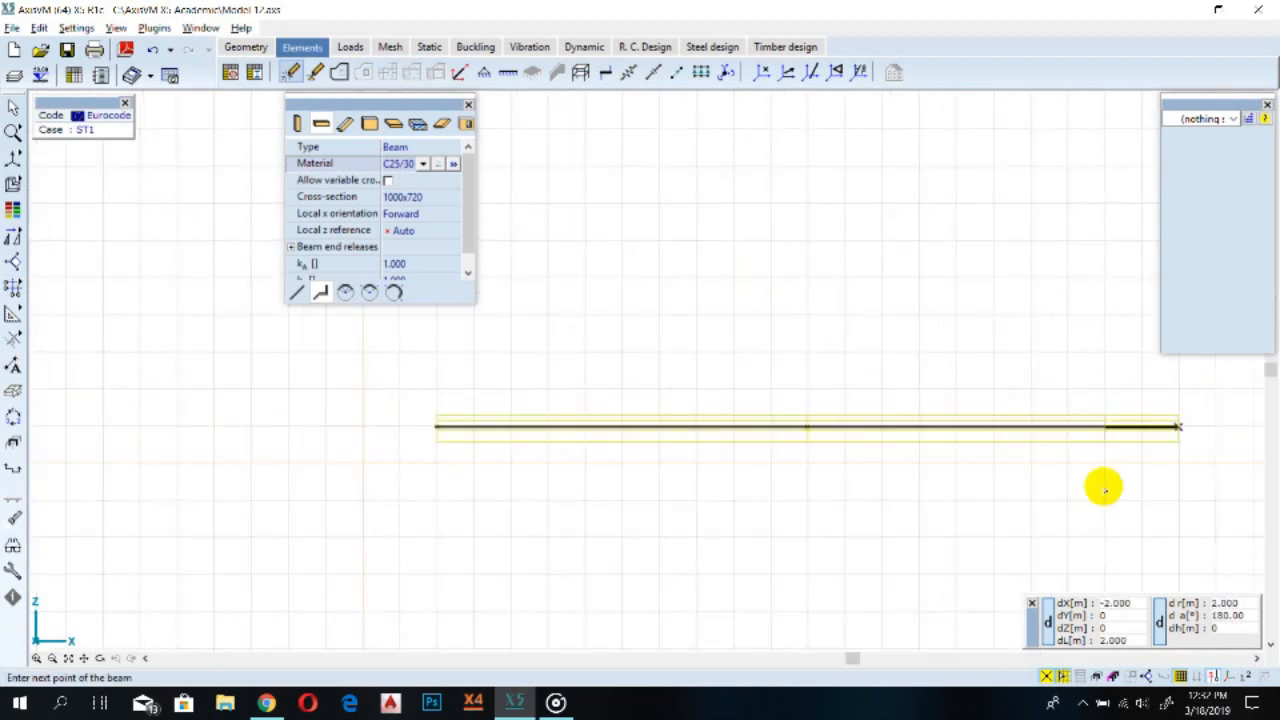
pyautogui.moveTo(1134, 484); pyautogui.dragTo(954, 483, button='middle')
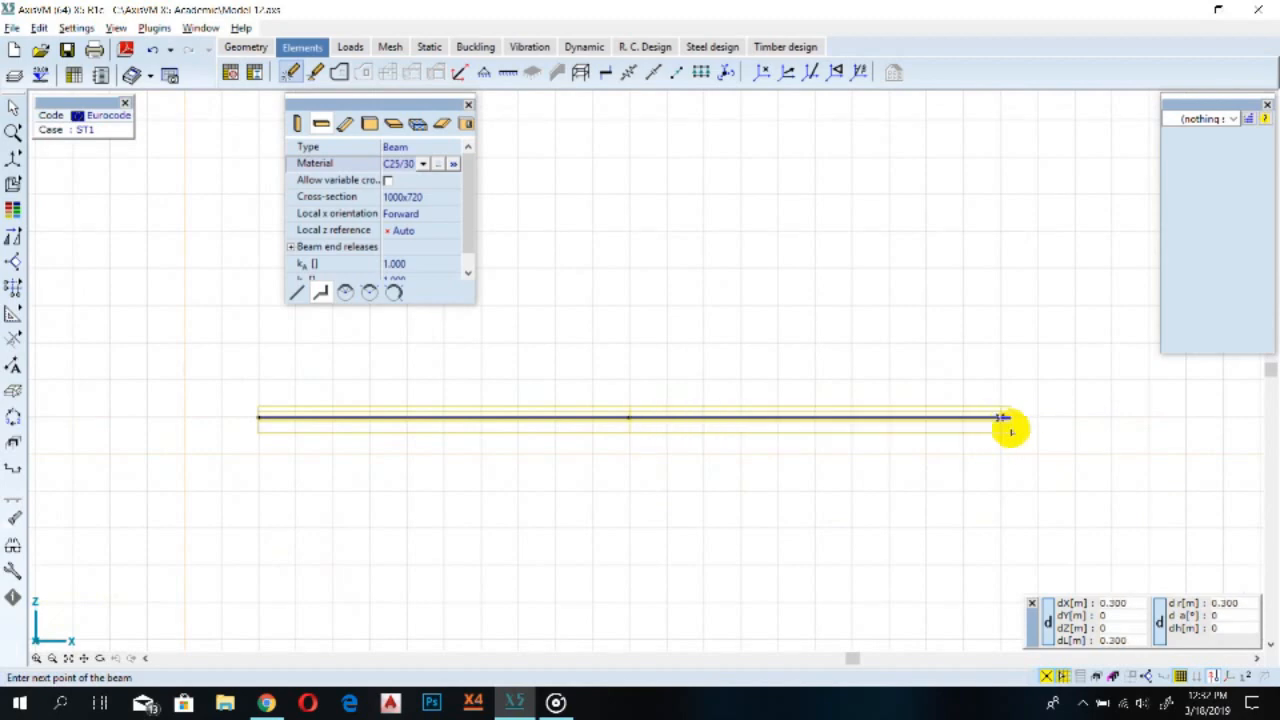
pyautogui.press('z')
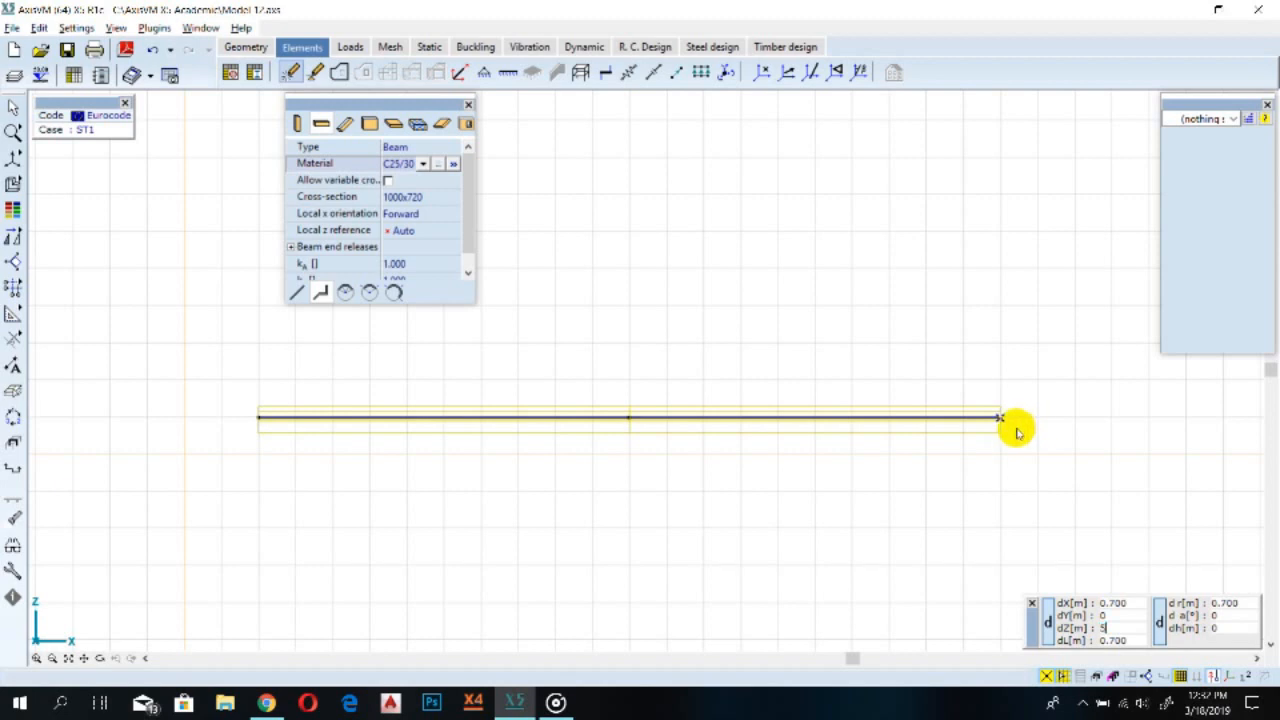
pyautogui.press('Return')
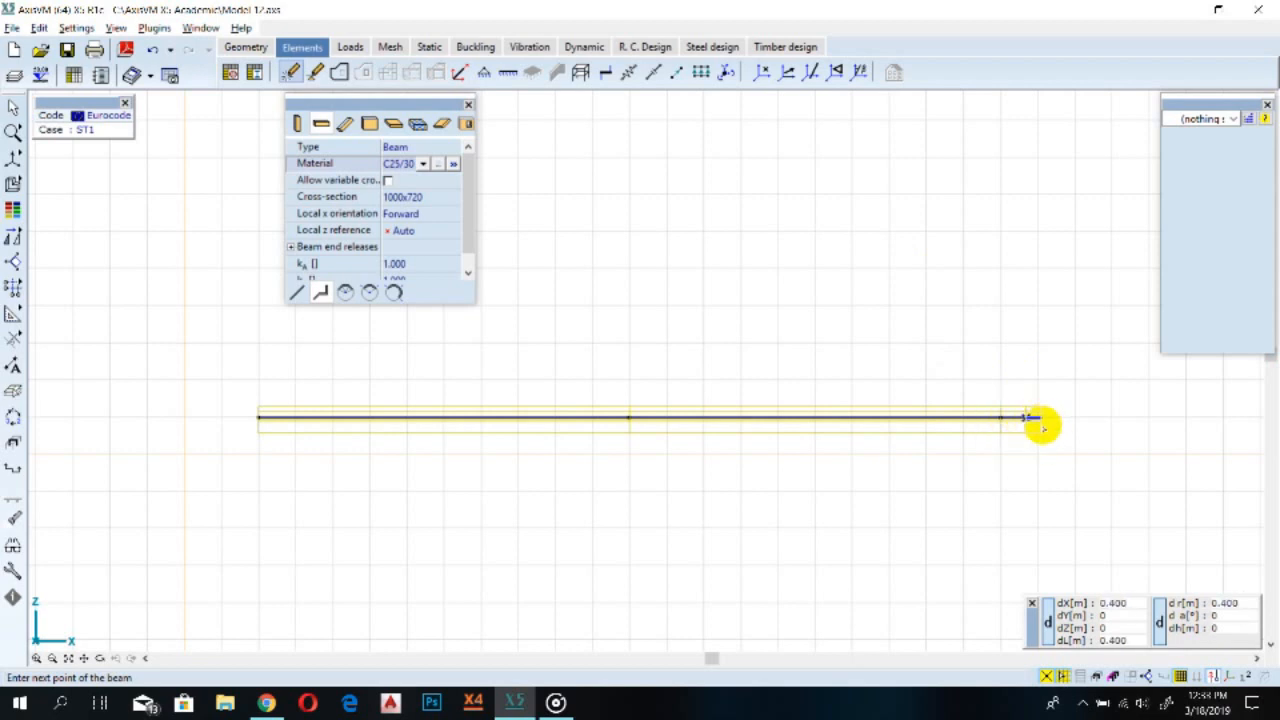
pyautogui.hotkey('ctrl', 'z')
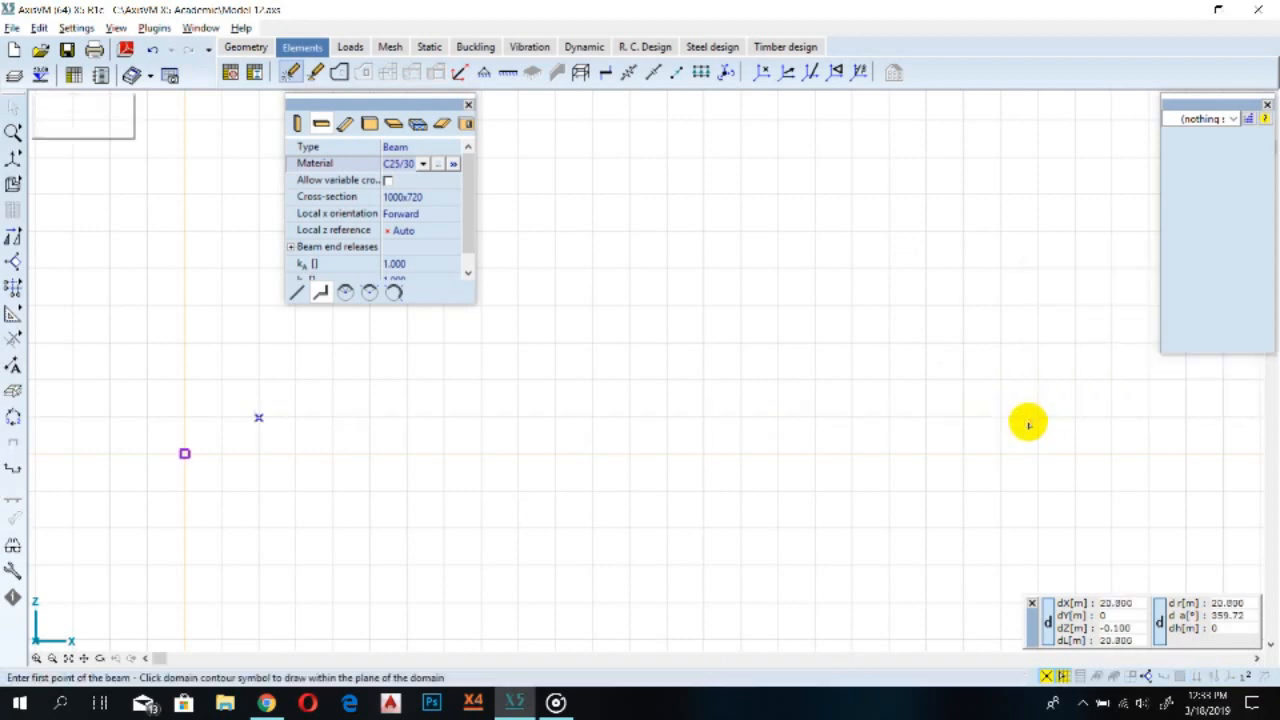
# Start a new beam segment from the left point and undo it again
pyautogui.click(259, 418)
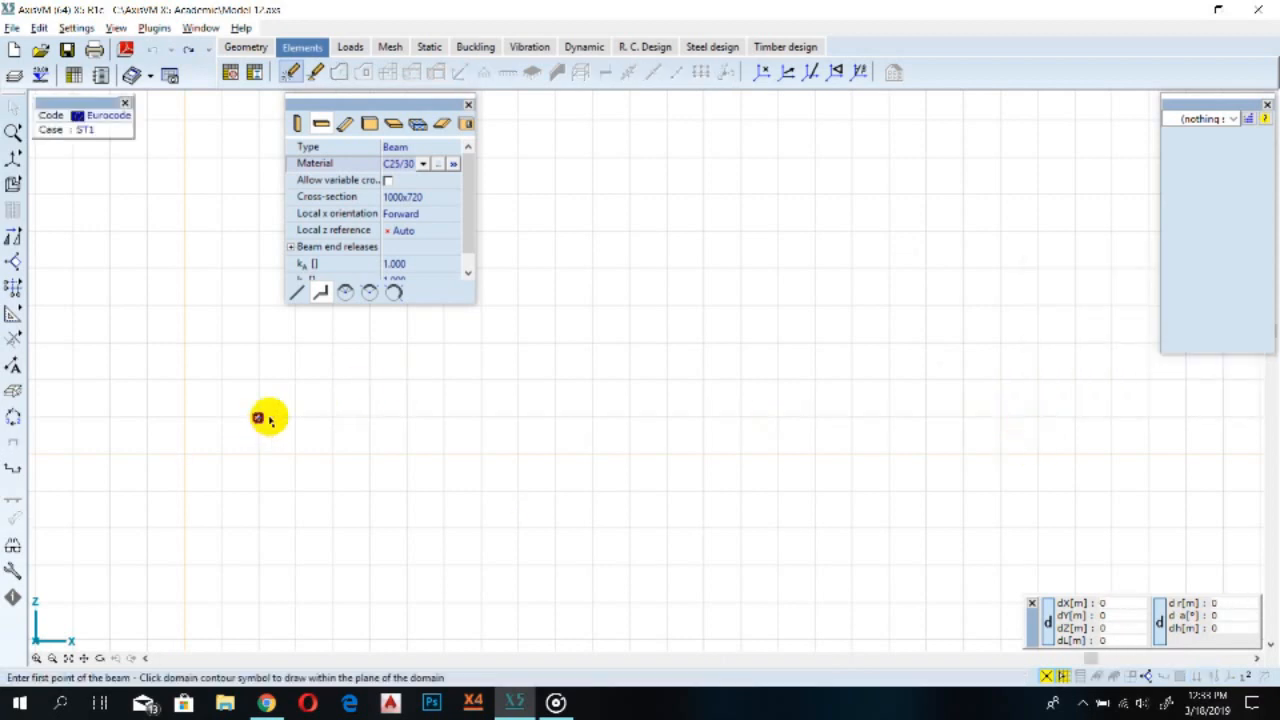
pyautogui.click(383, 417)
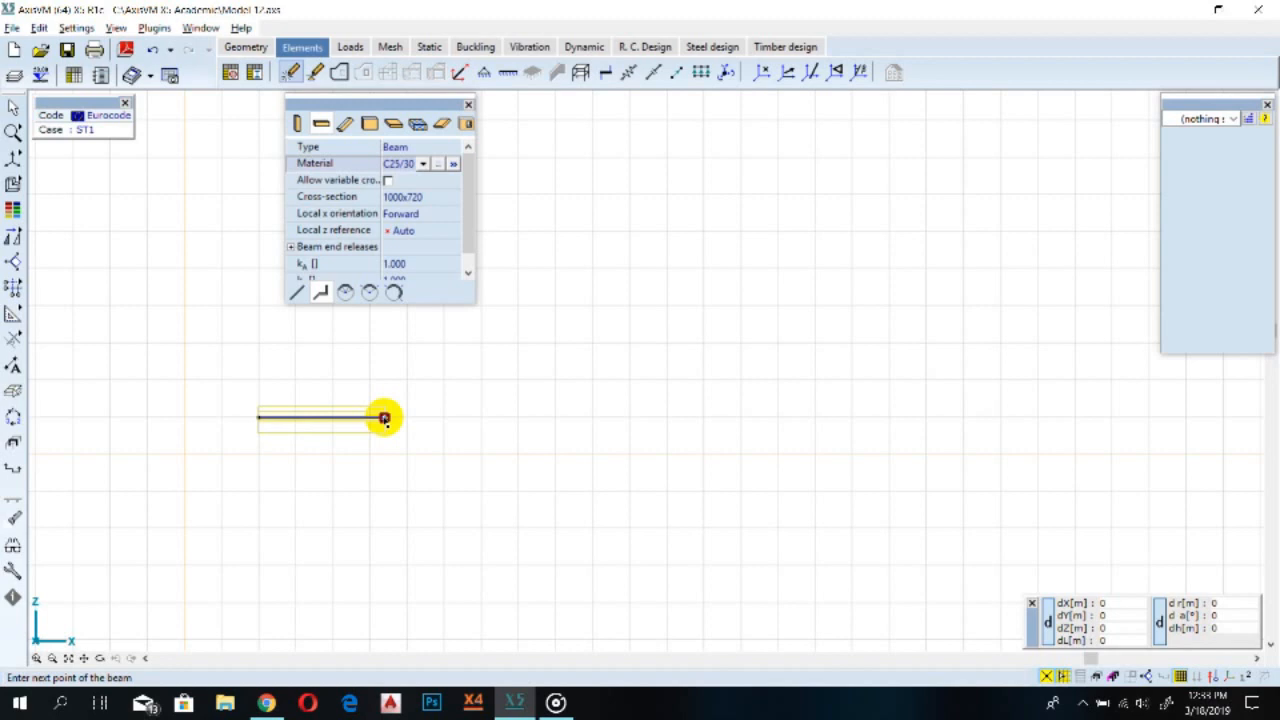
pyautogui.hotkey('ctrl', 'z')
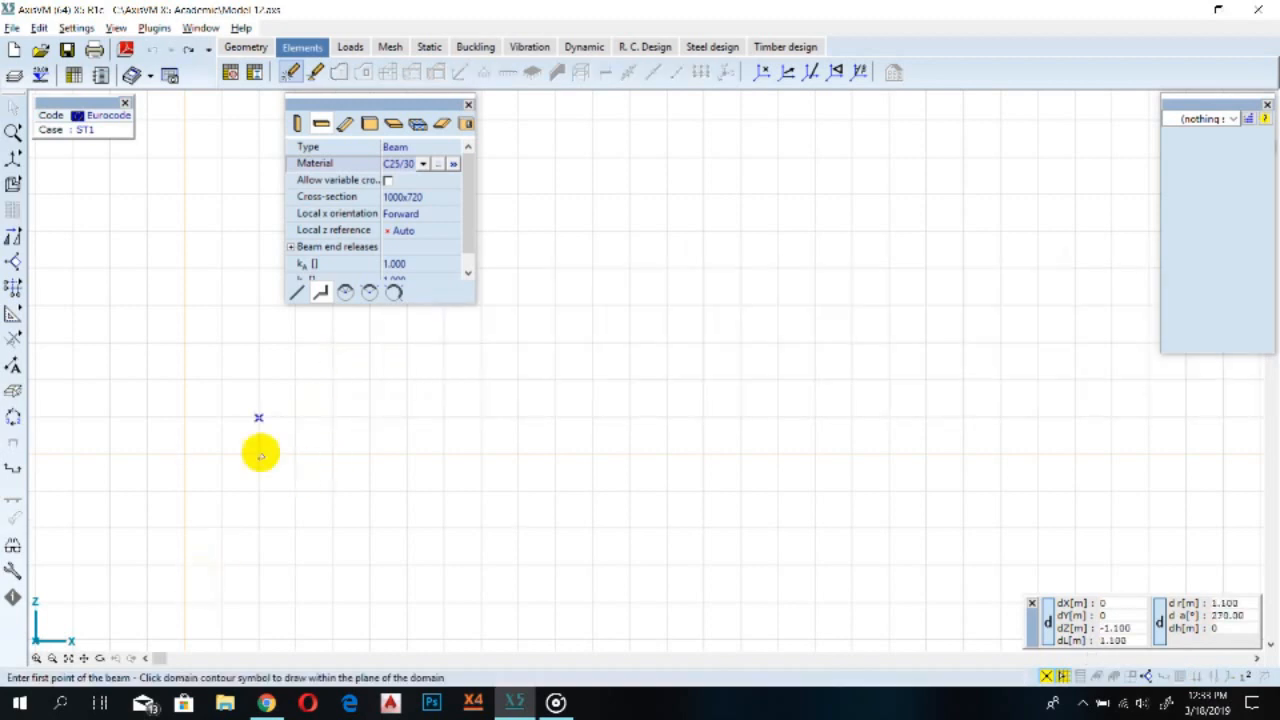
# Redraw the beam from the left point as two consecutive 10 m horizontal segments along X, then leave the command
pyautogui.click(259, 418)
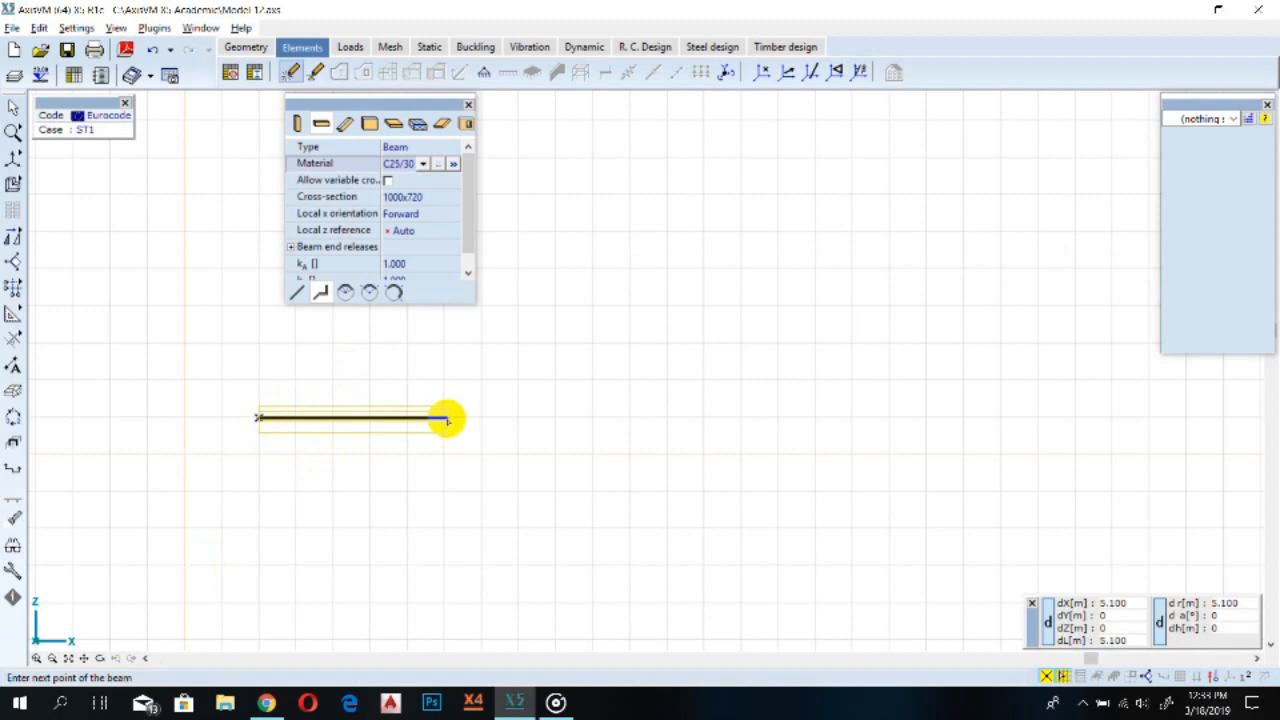
pyautogui.write('x')
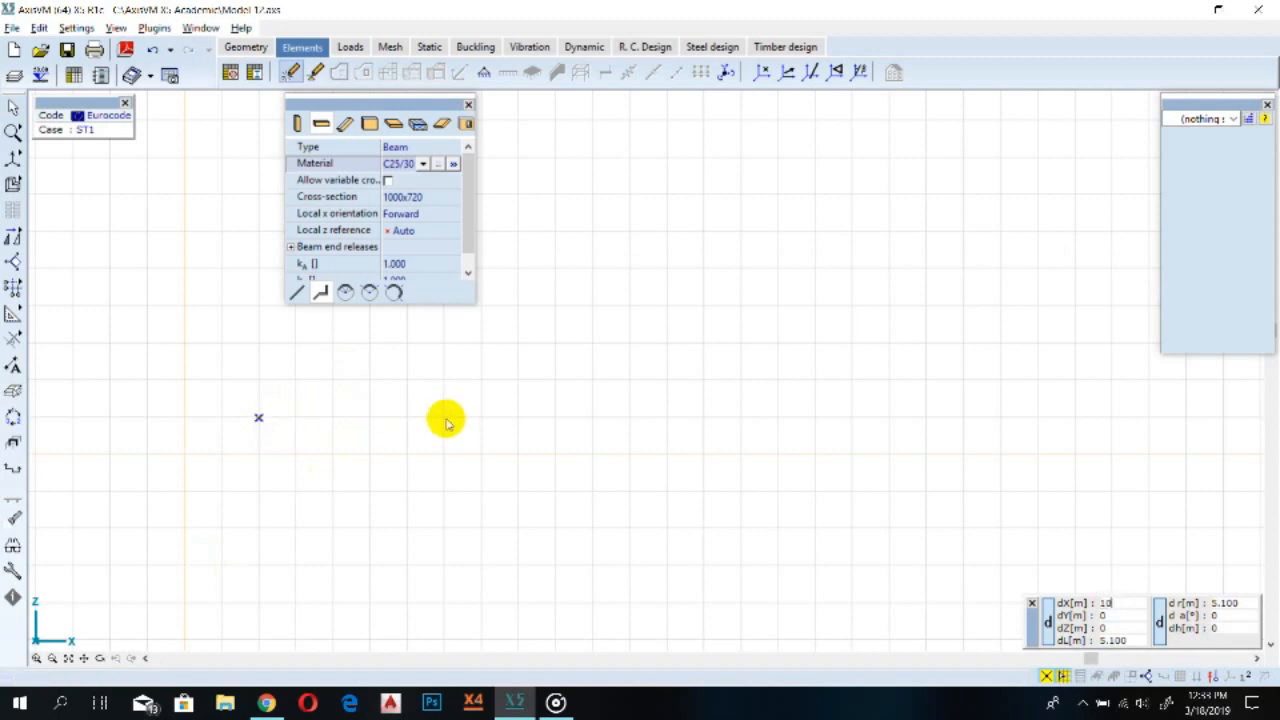
pyautogui.write('10')
pyautogui.press('Return')
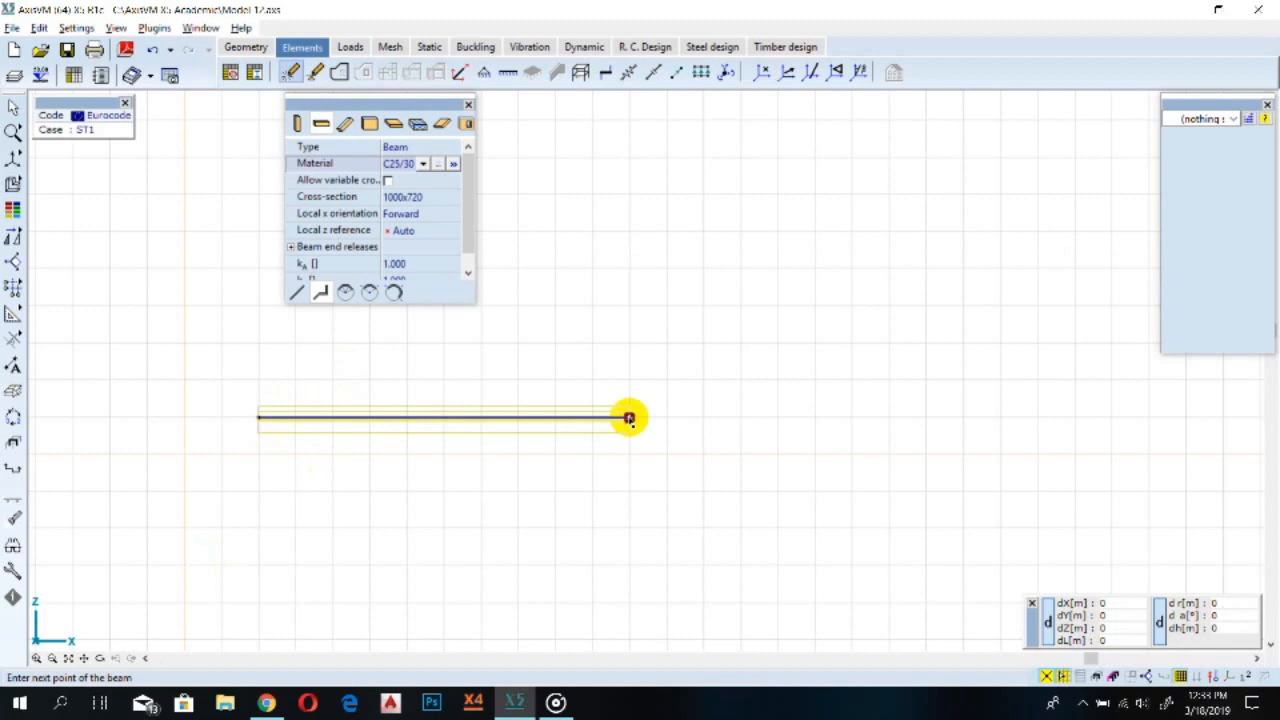
pyautogui.press('Return')
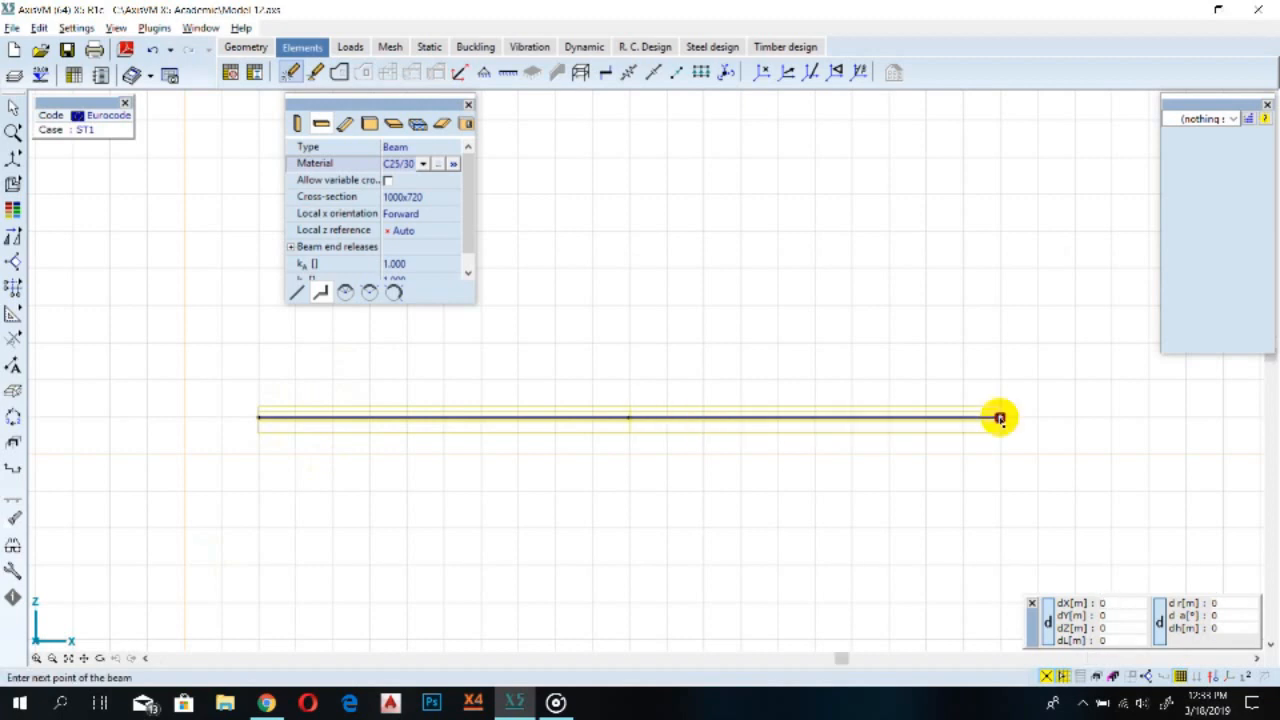
pyautogui.press('Escape')
pyautogui.scroll(2, 629, 420)
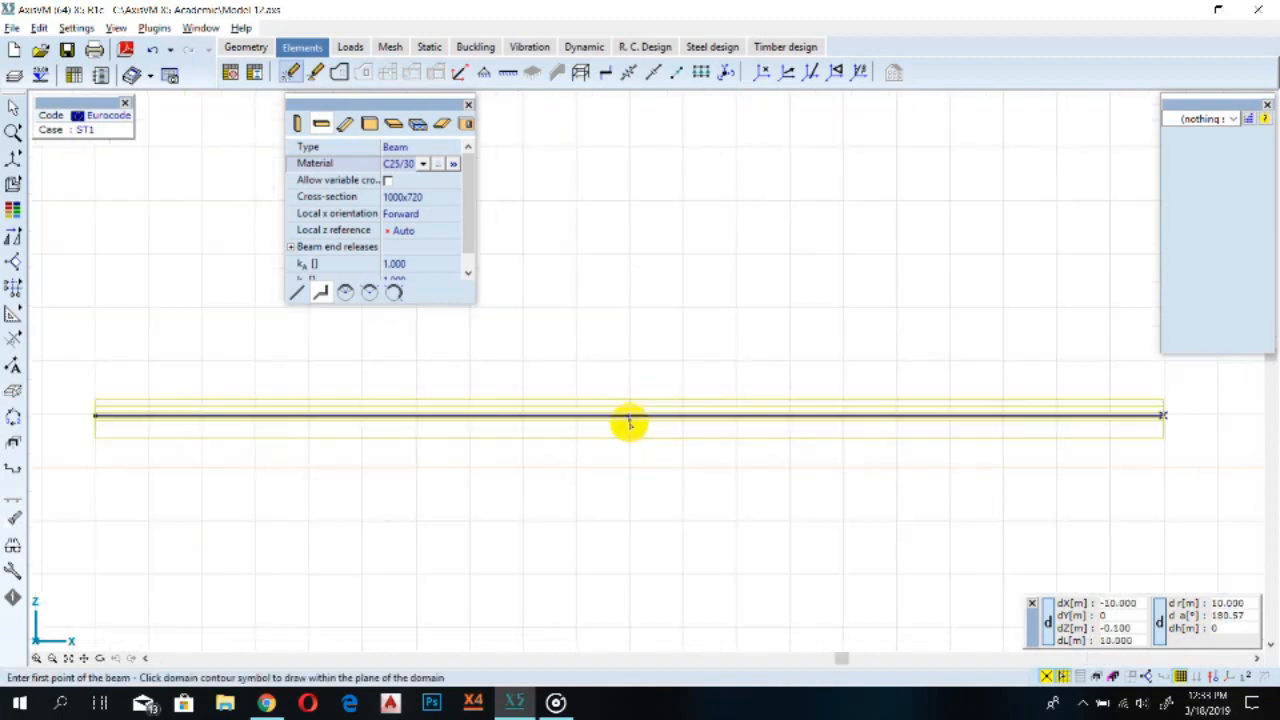
pyautogui.scroll(-1, 629, 424)
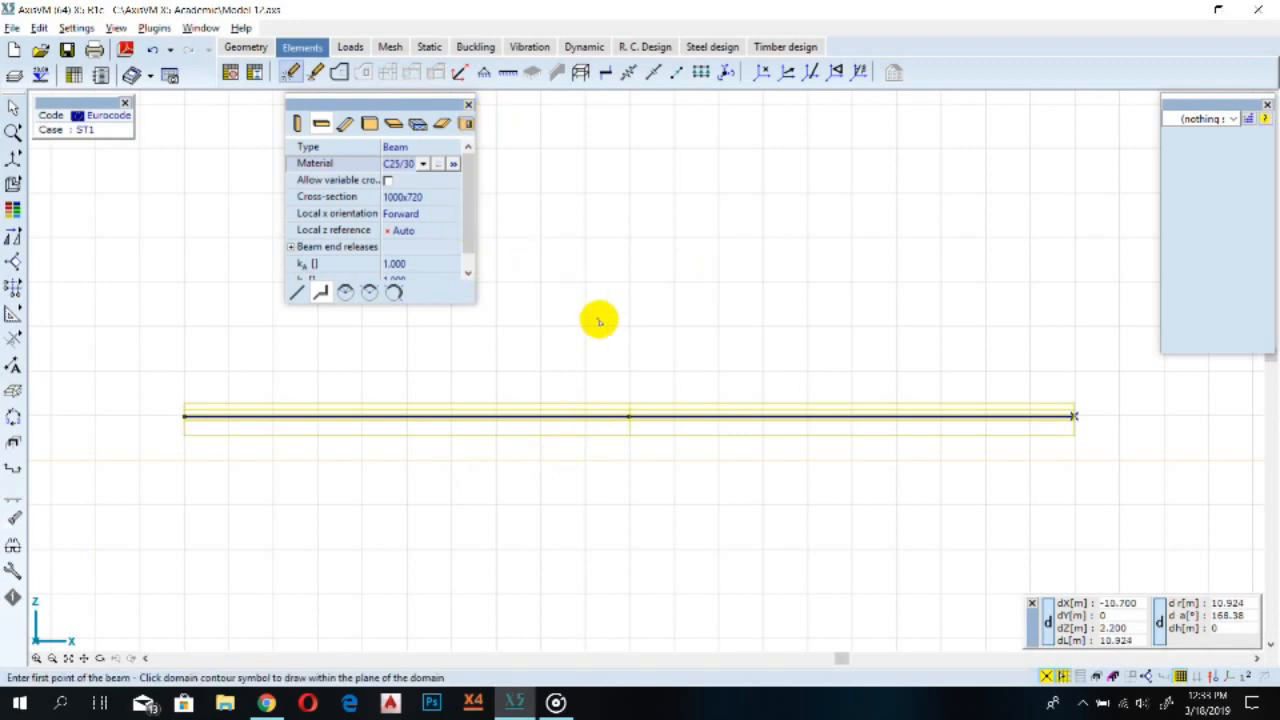
pyautogui.press('Escape')
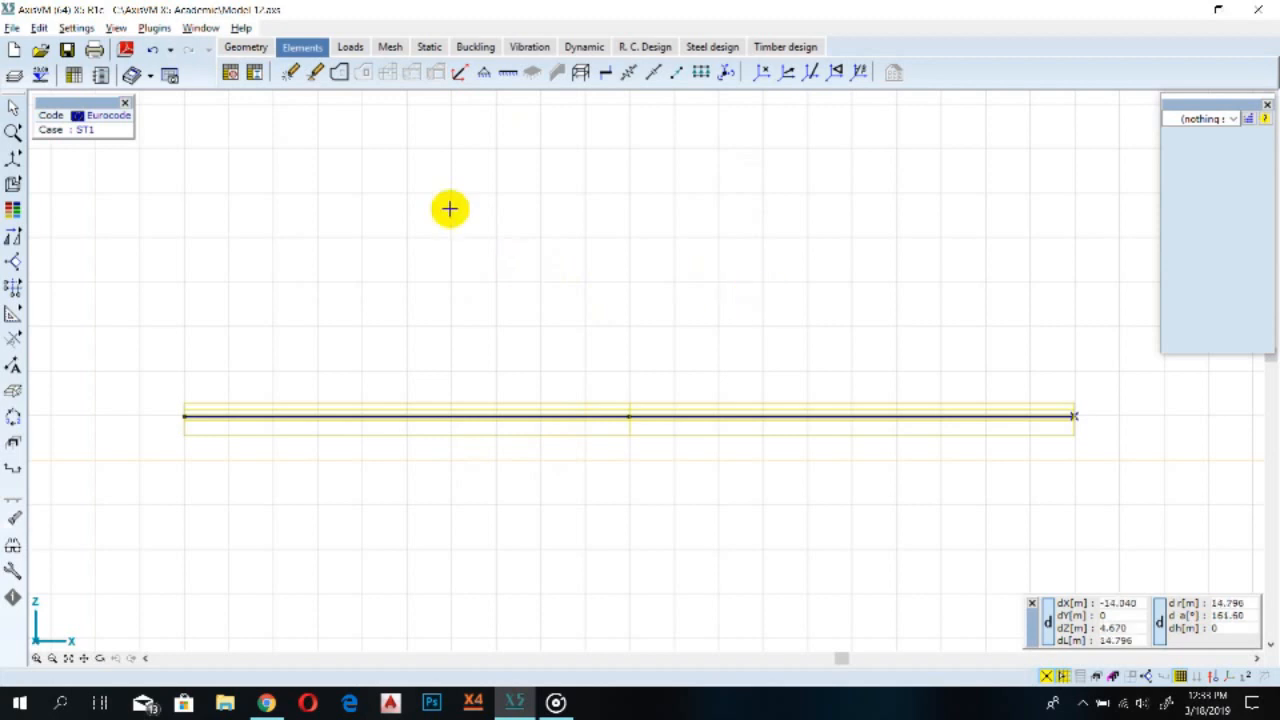
# Run a geometry check on the model with 0.001 m tolerance, including domain contours
pyautogui.click(245, 47)
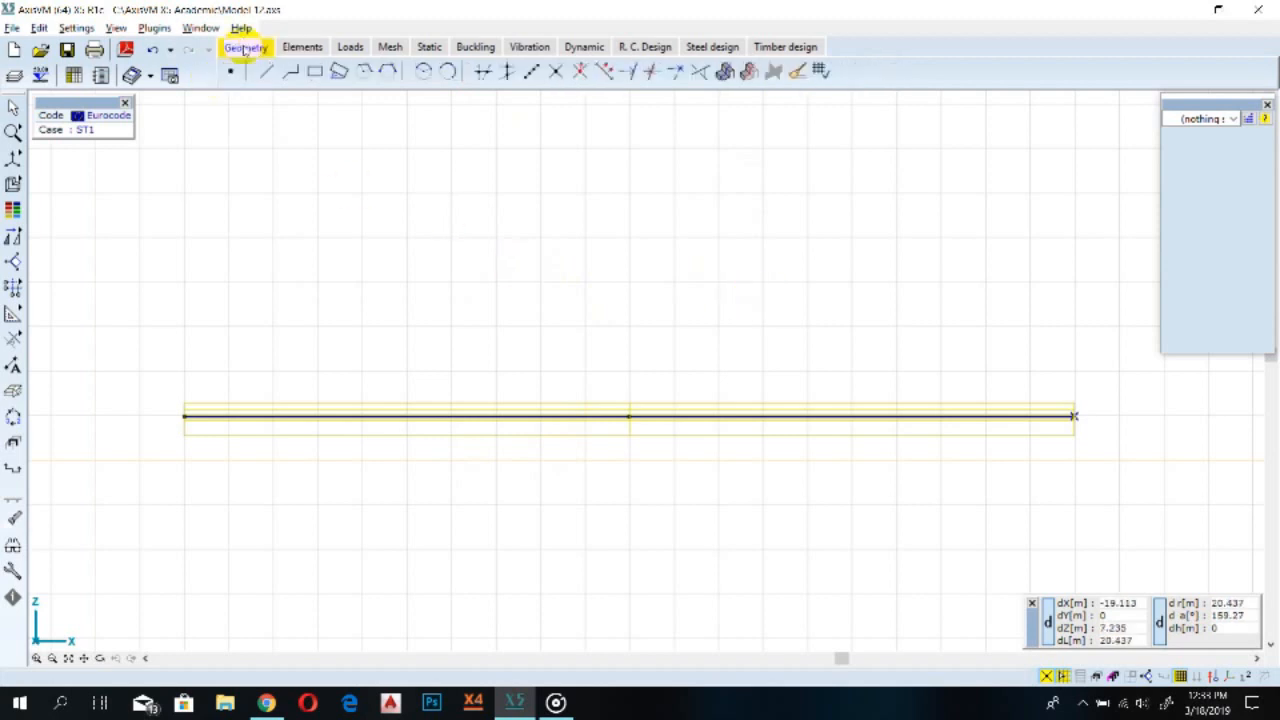
pyautogui.click(824, 75)
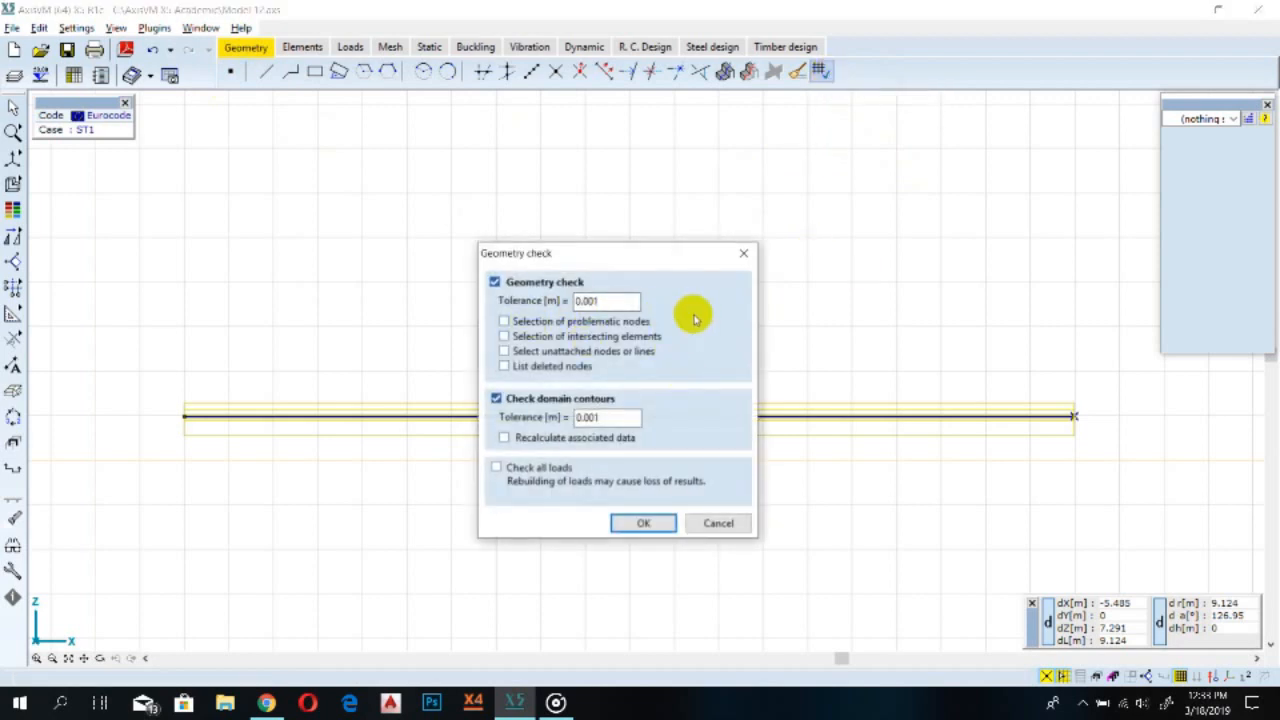
pyautogui.click(642, 524)
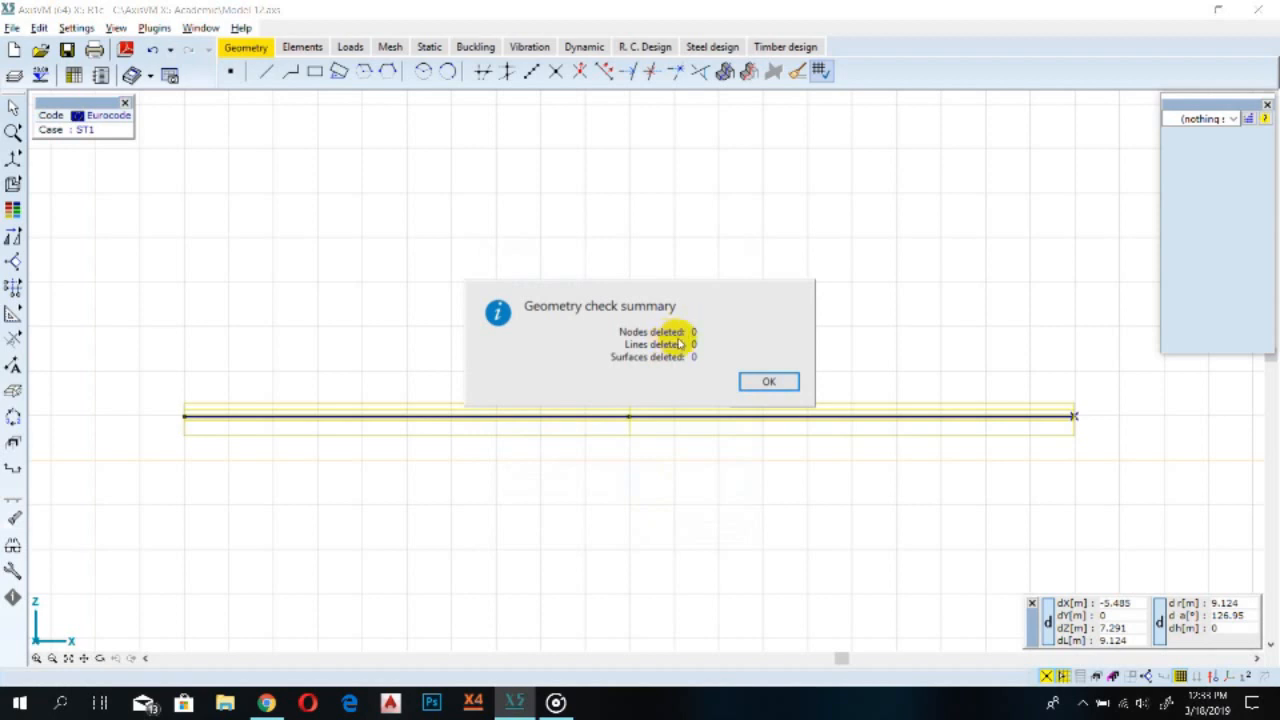
pyautogui.click(775, 381)
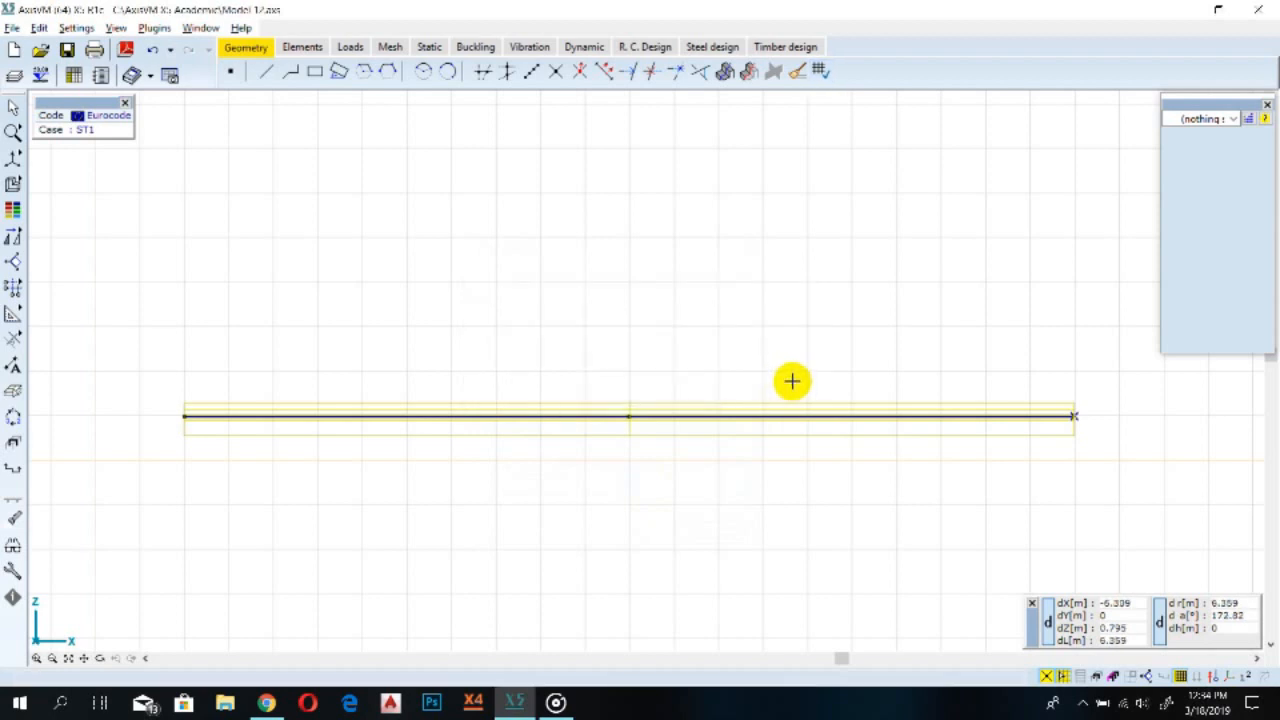
# Inspect the drawn beam by zooming and panning around it in the view
pyautogui.scroll(-1, 793, 380)
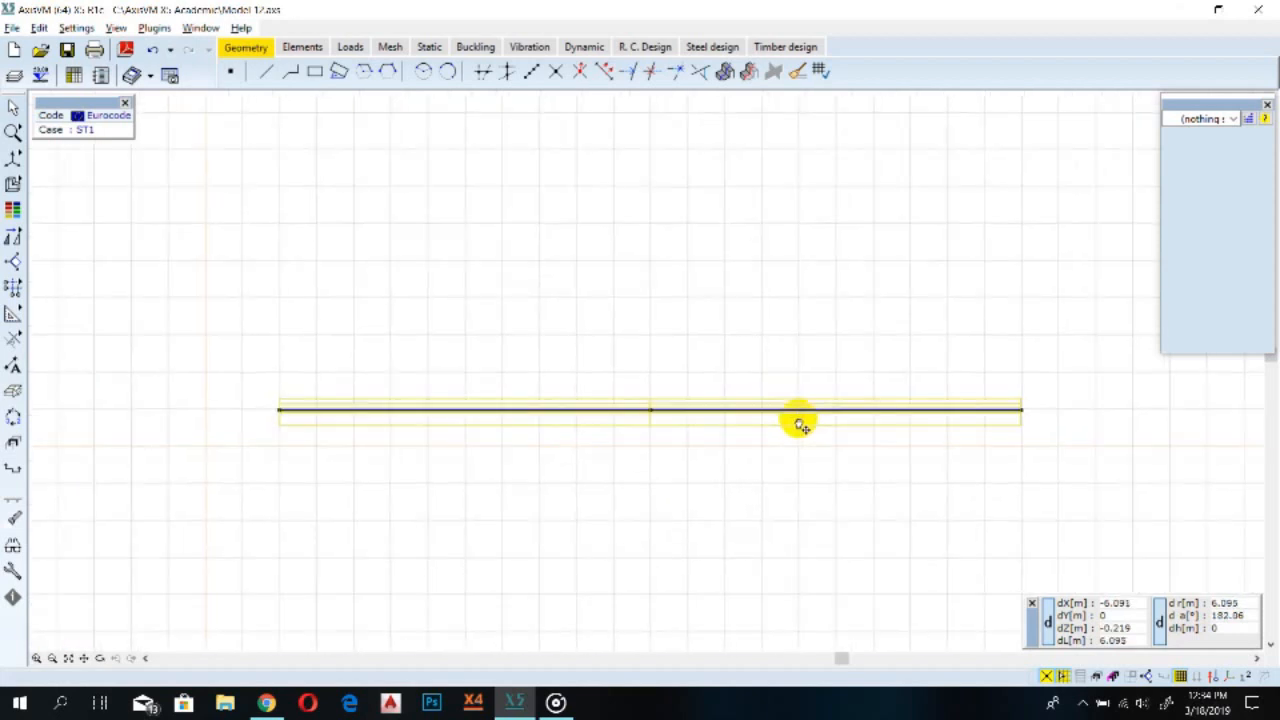
pyautogui.moveTo(800, 423); pyautogui.dragTo(692, 396, button='middle')
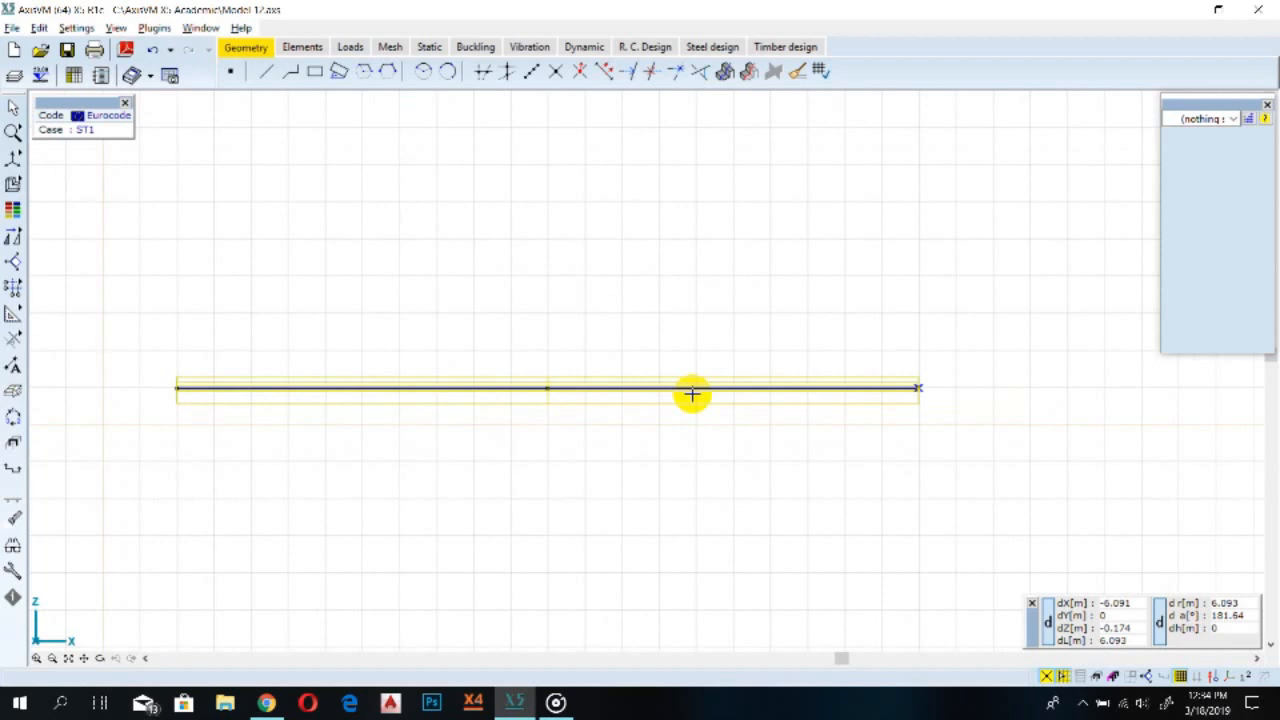
pyautogui.scroll(3, 692, 393)
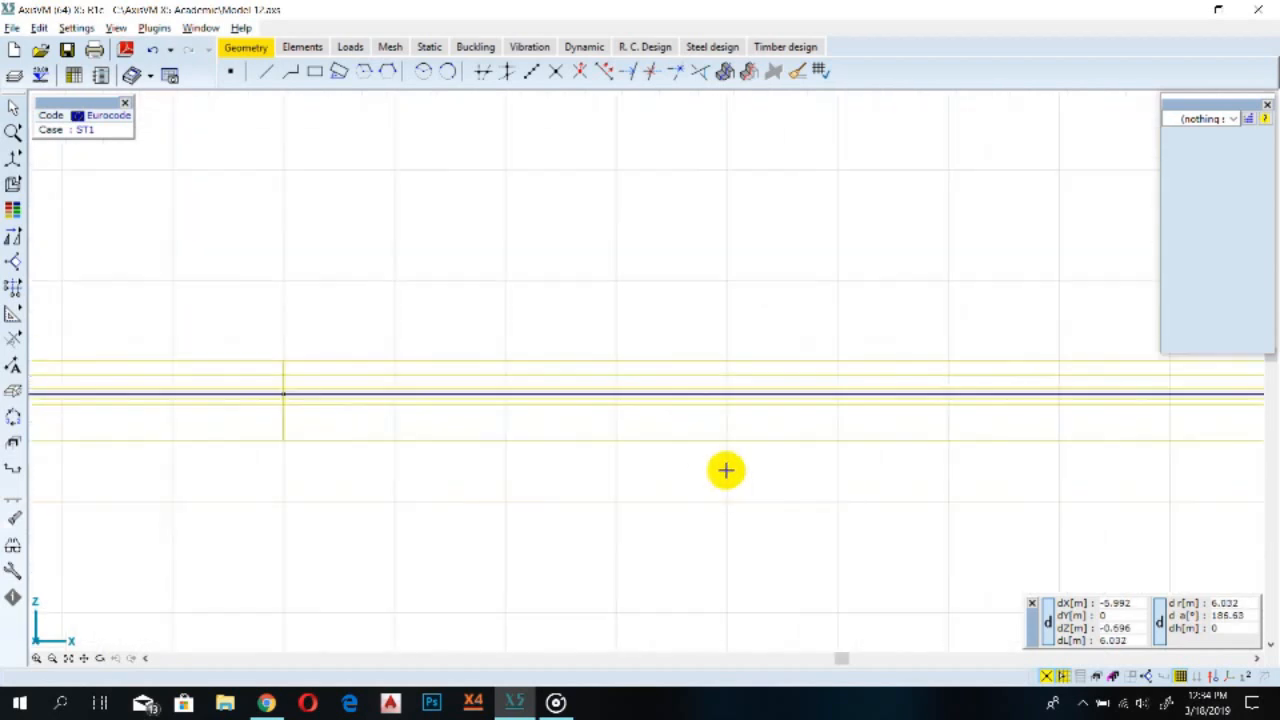
pyautogui.scroll(-1, 757, 433)
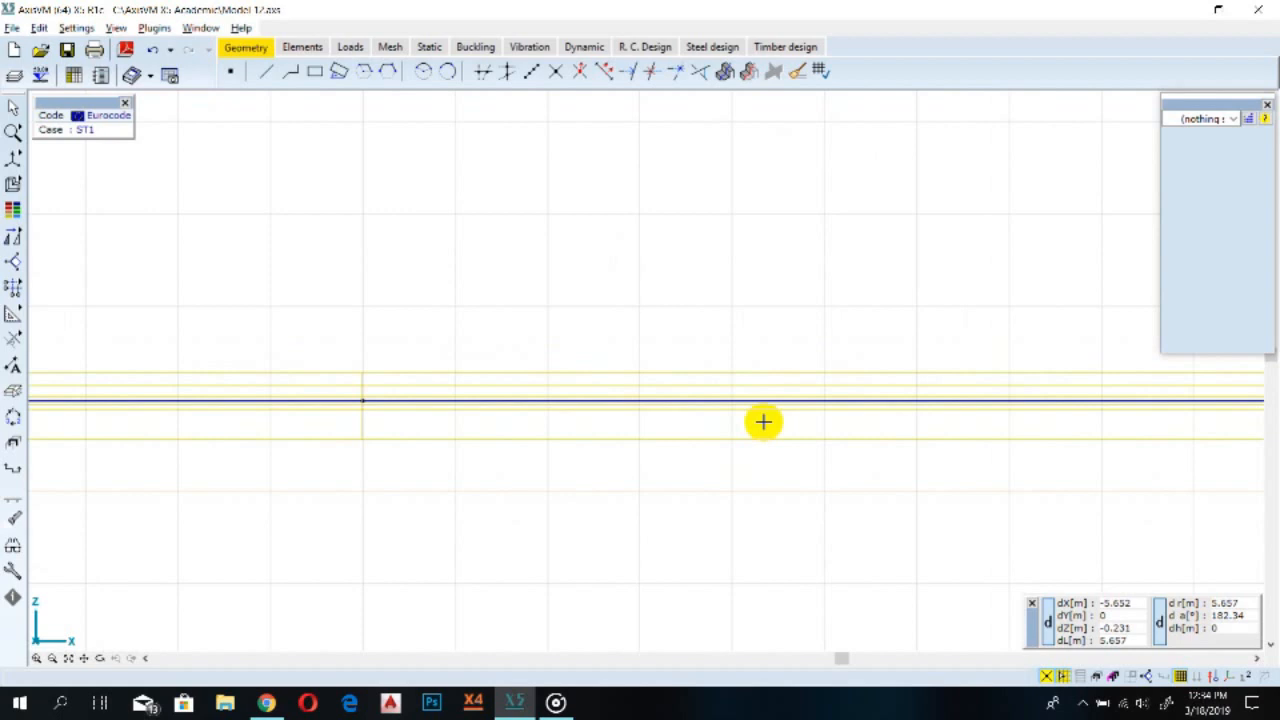
pyautogui.scroll(-1, 763, 421)
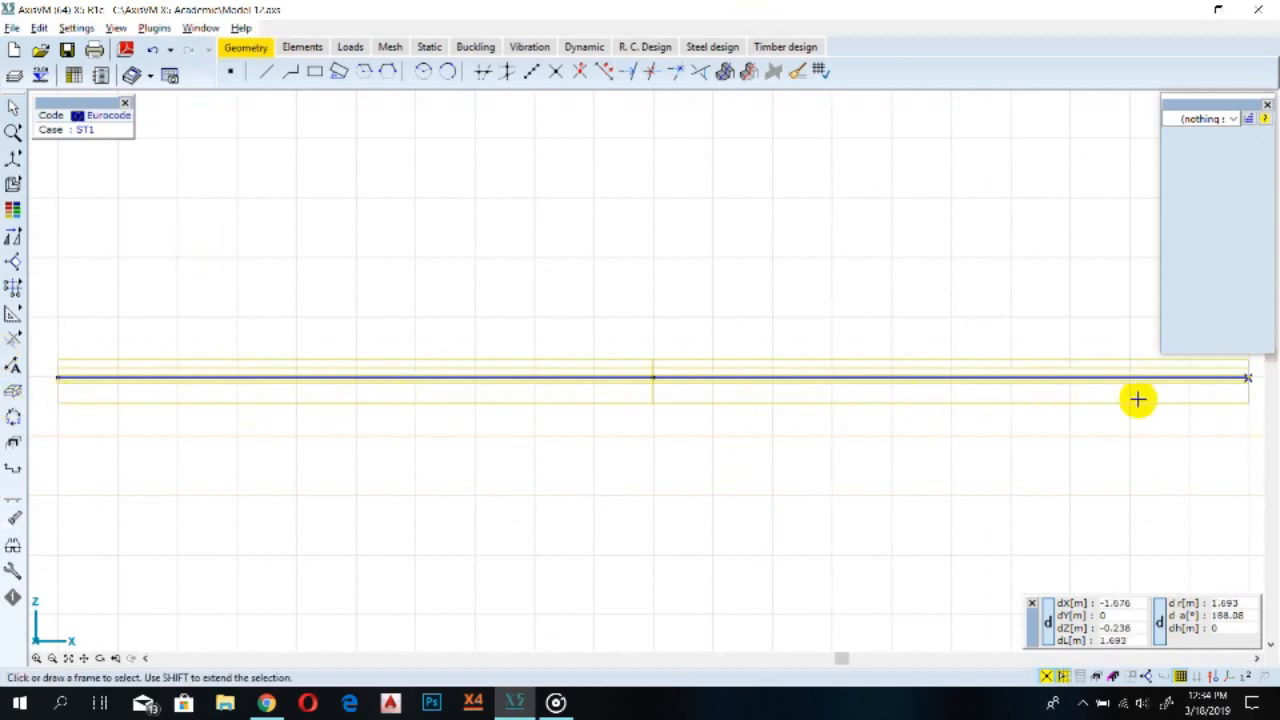
pyautogui.scroll(-5, 877, 451)
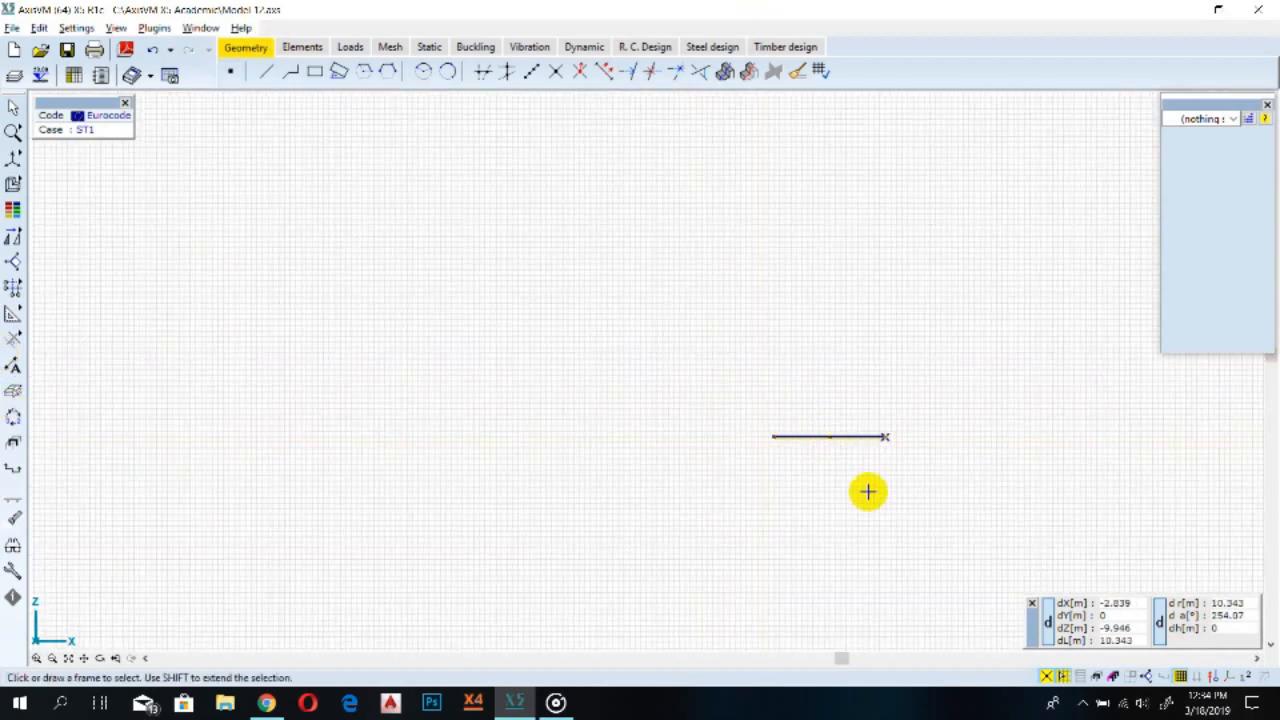
pyautogui.moveTo(866, 489); pyautogui.dragTo(634, 451, button='middle')
pyautogui.scroll(-1, 614, 432)
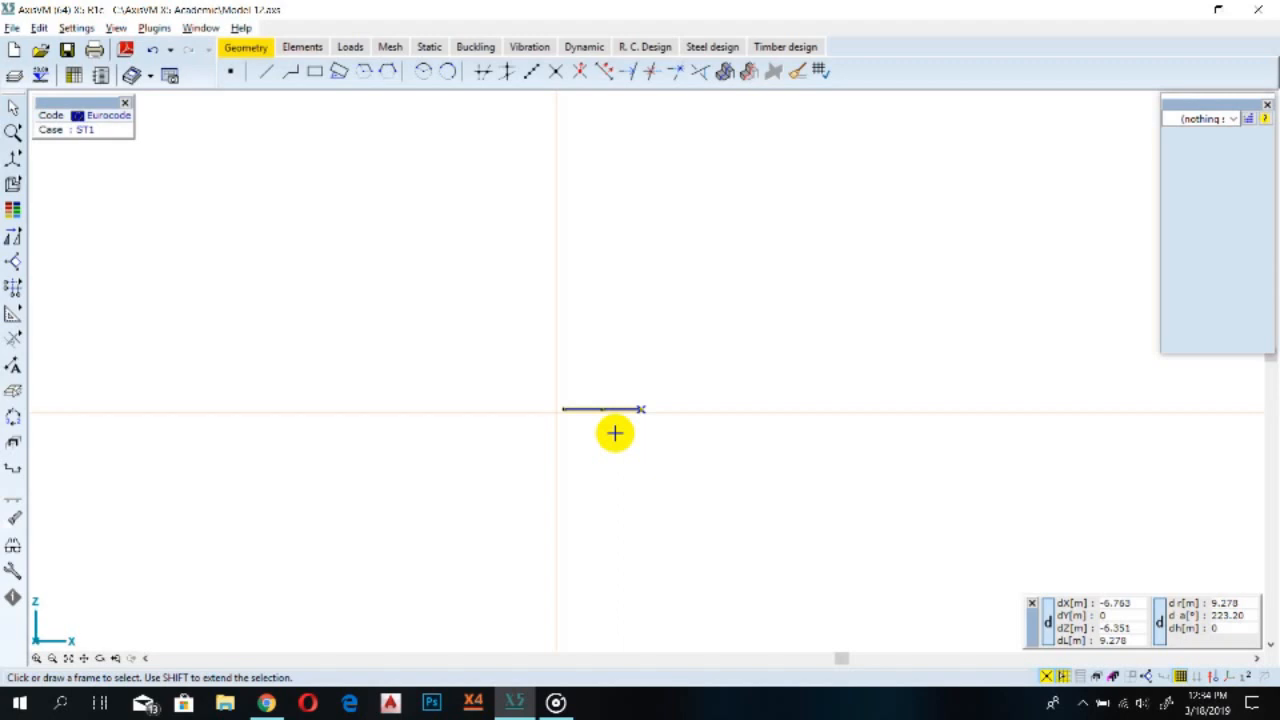
pyautogui.middleClick(615, 433)
pyautogui.middleClick(615, 433)
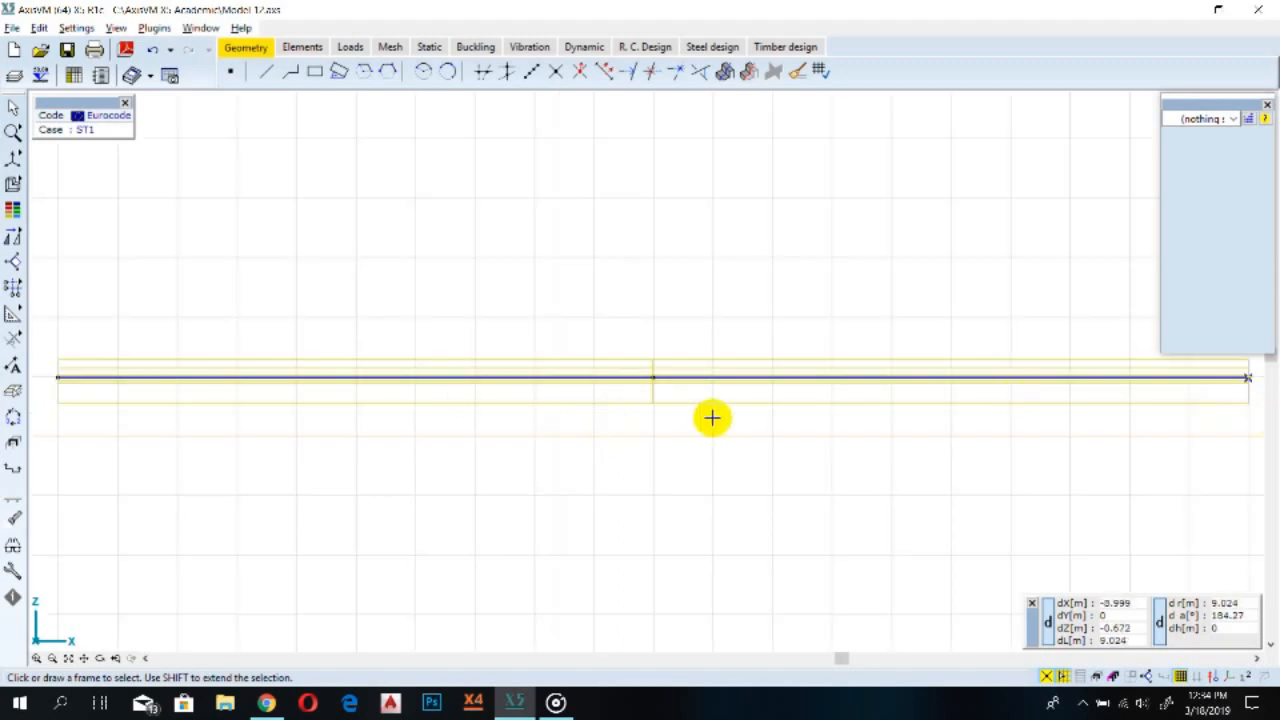
pyautogui.scroll(-2, 722, 421)
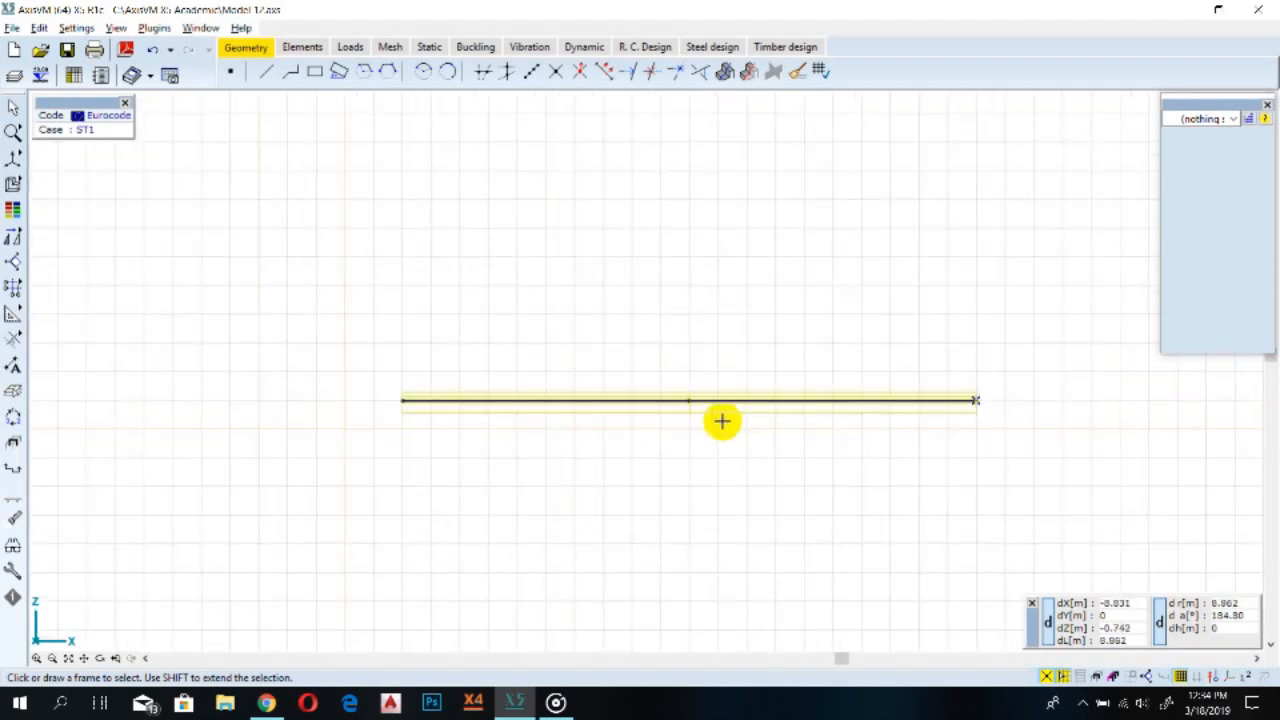
pyautogui.scroll(-1, 722, 421)
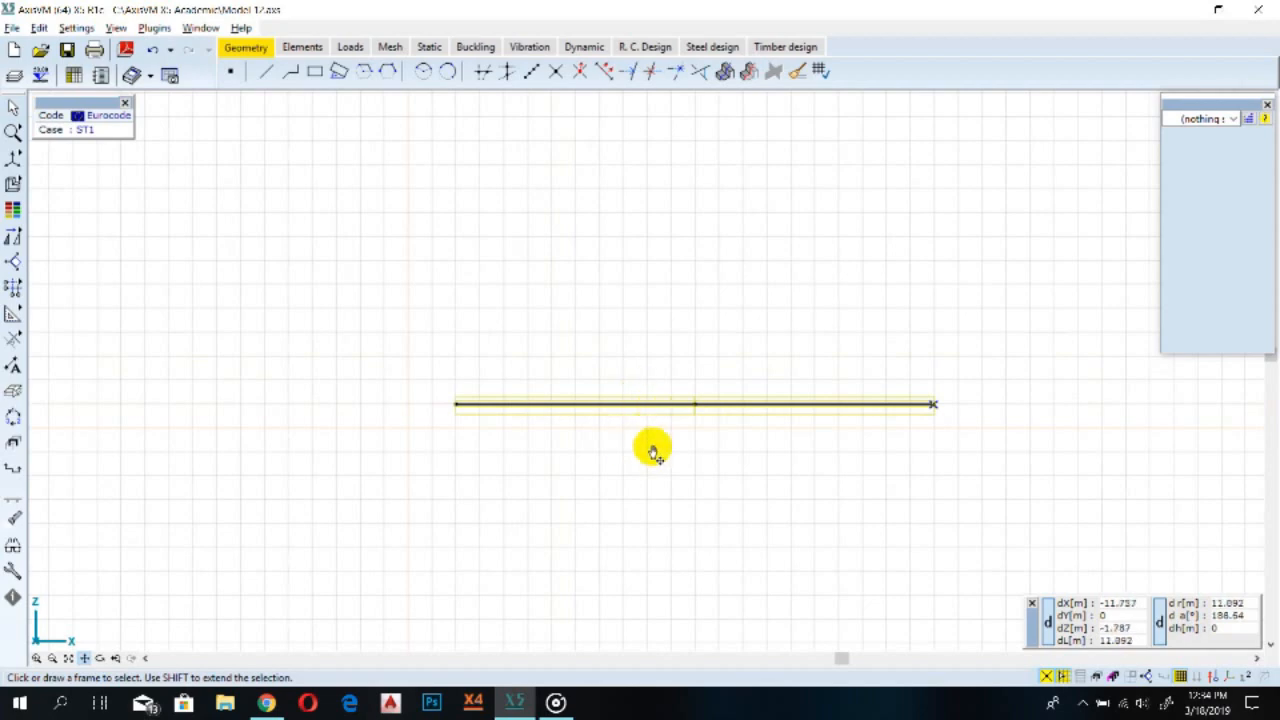
pyautogui.moveTo(680, 292); pyautogui.dragTo(610, 498, button='middle')
pyautogui.moveTo(743, 302); pyautogui.dragTo(716, 438, button='middle')
pyautogui.moveTo(794, 320); pyautogui.dragTo(703, 423, button='middle')
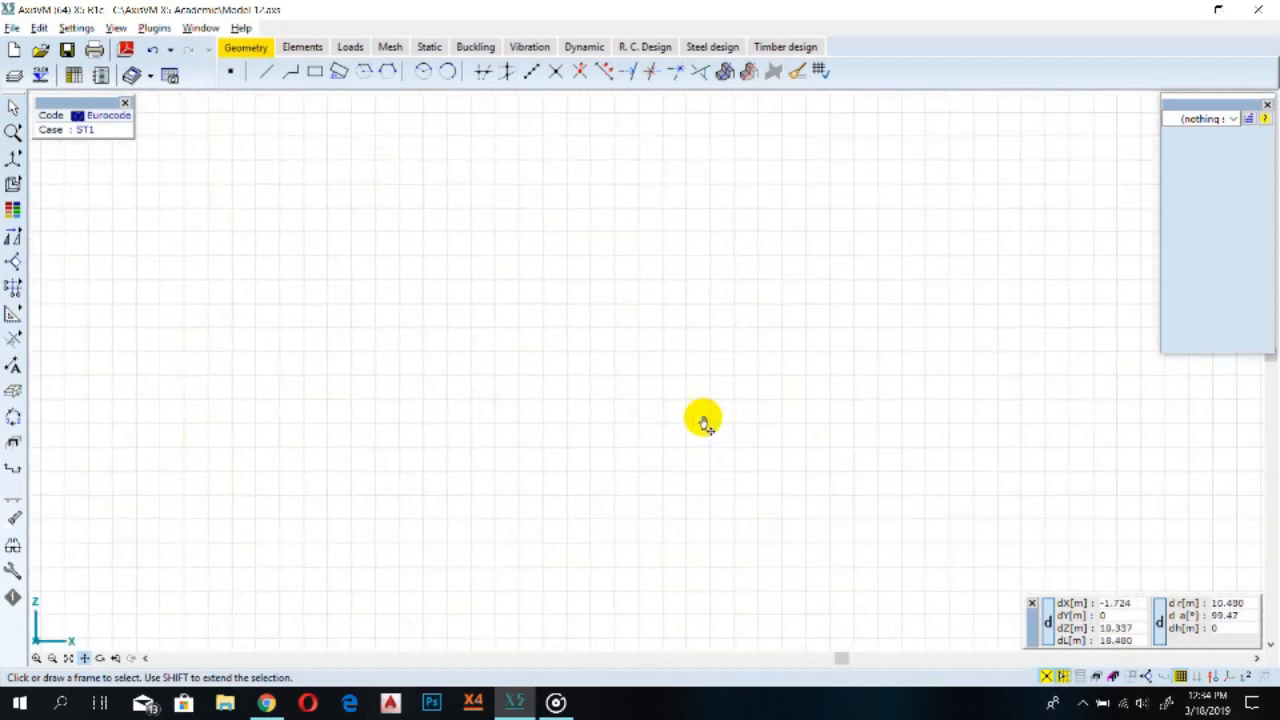
pyautogui.moveTo(662, 620); pyautogui.dragTo(720, 199, button='middle')
pyautogui.moveTo(593, 560); pyautogui.dragTo(651, 411, button='middle')
pyautogui.moveTo(517, 321); pyautogui.dragTo(601, 498, button='middle')
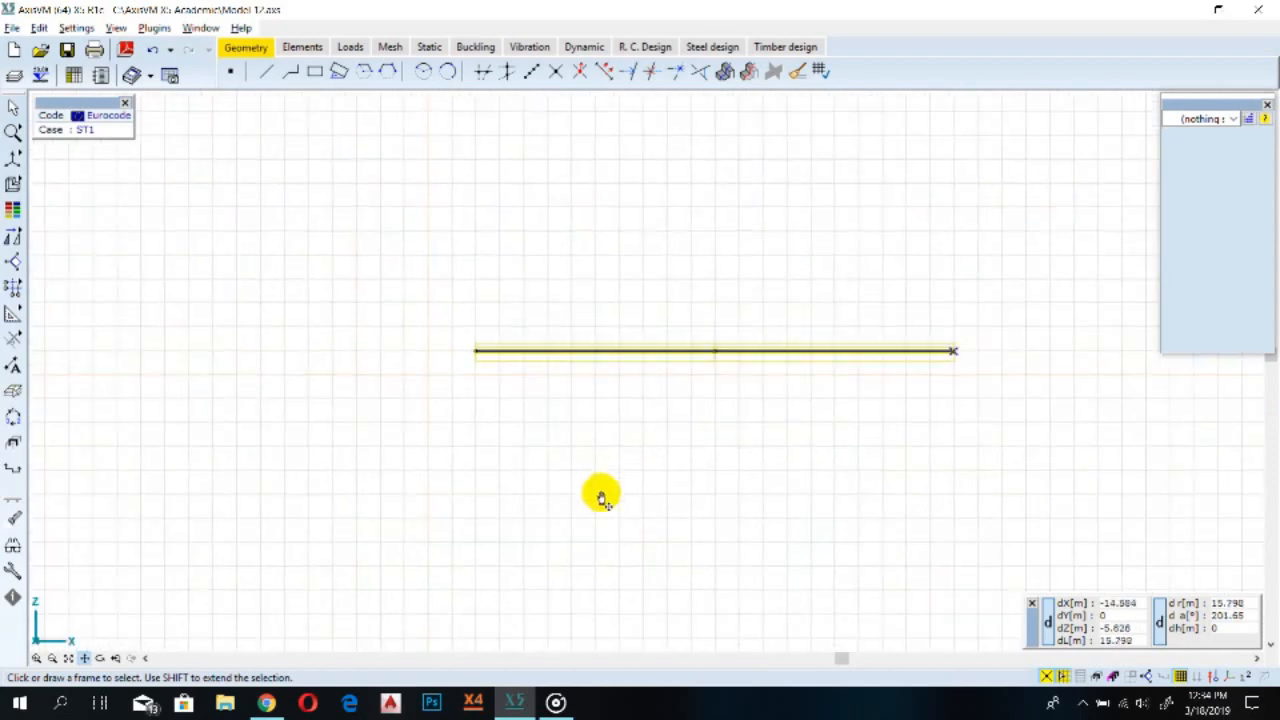
pyautogui.middleClick(649, 377)
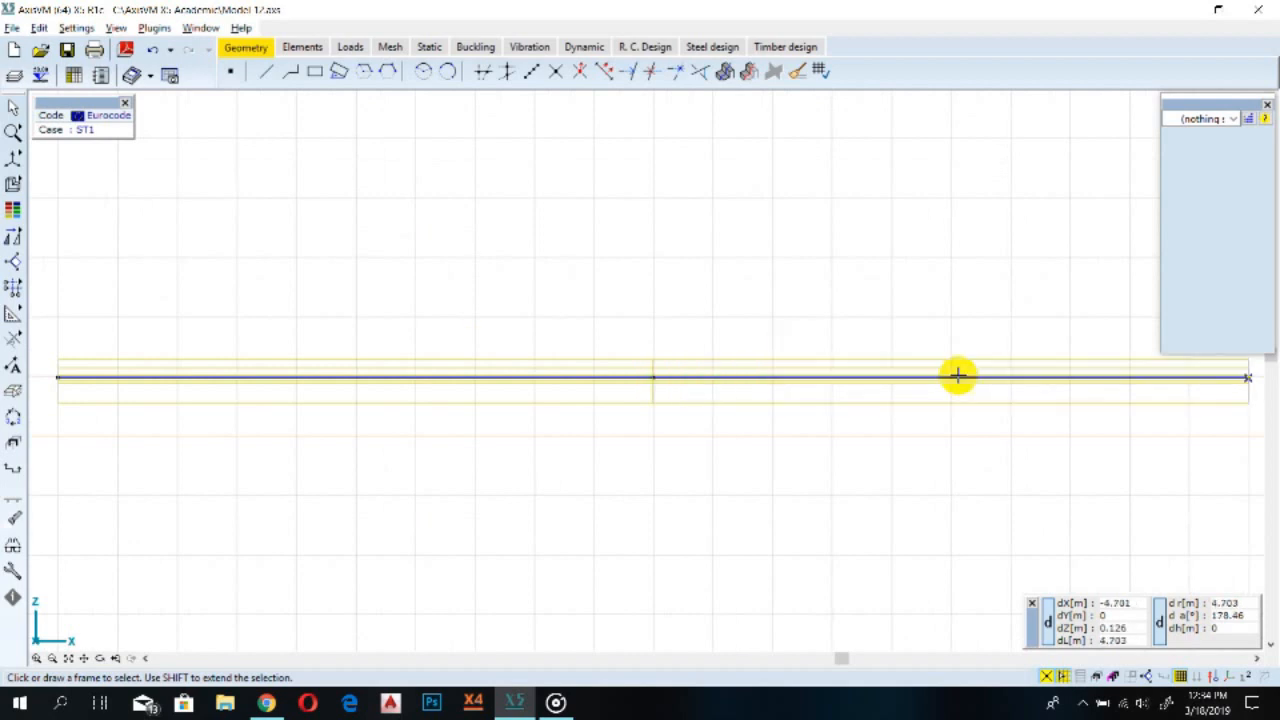
pyautogui.scroll(-1, 767, 435)
pyautogui.scroll(-1, 830, 450)
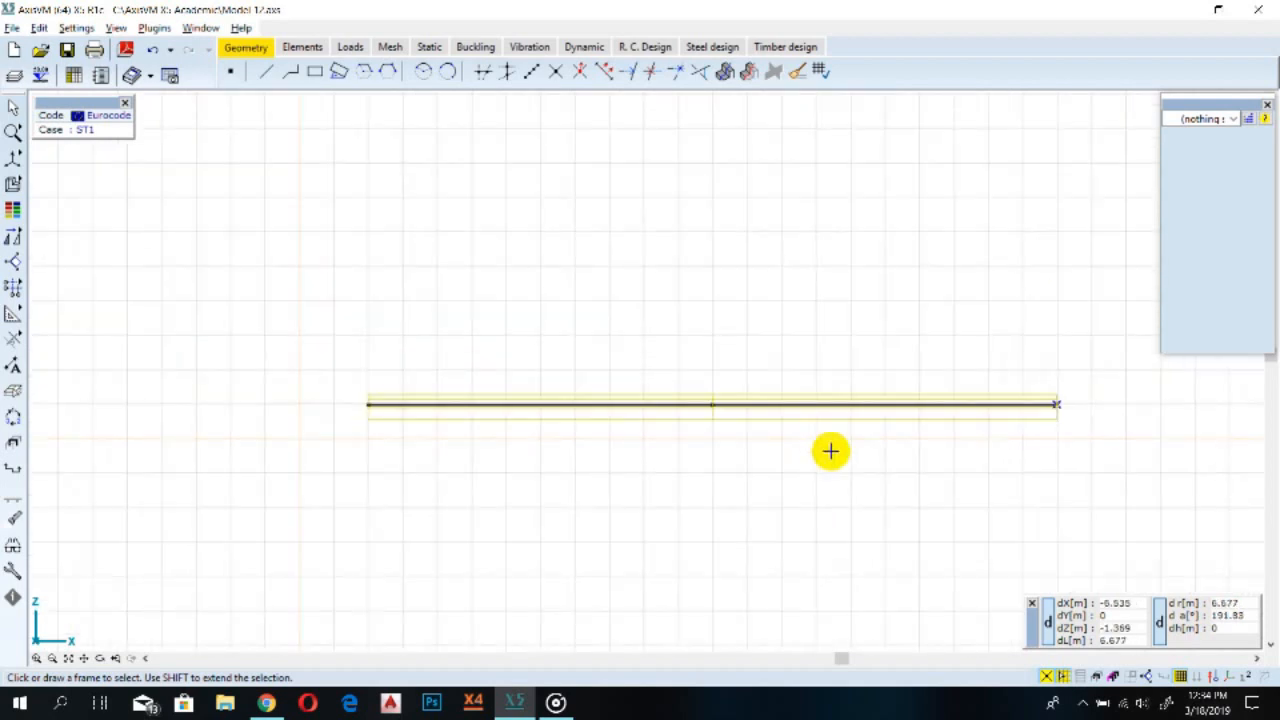
pyautogui.scroll(3, 651, 376)
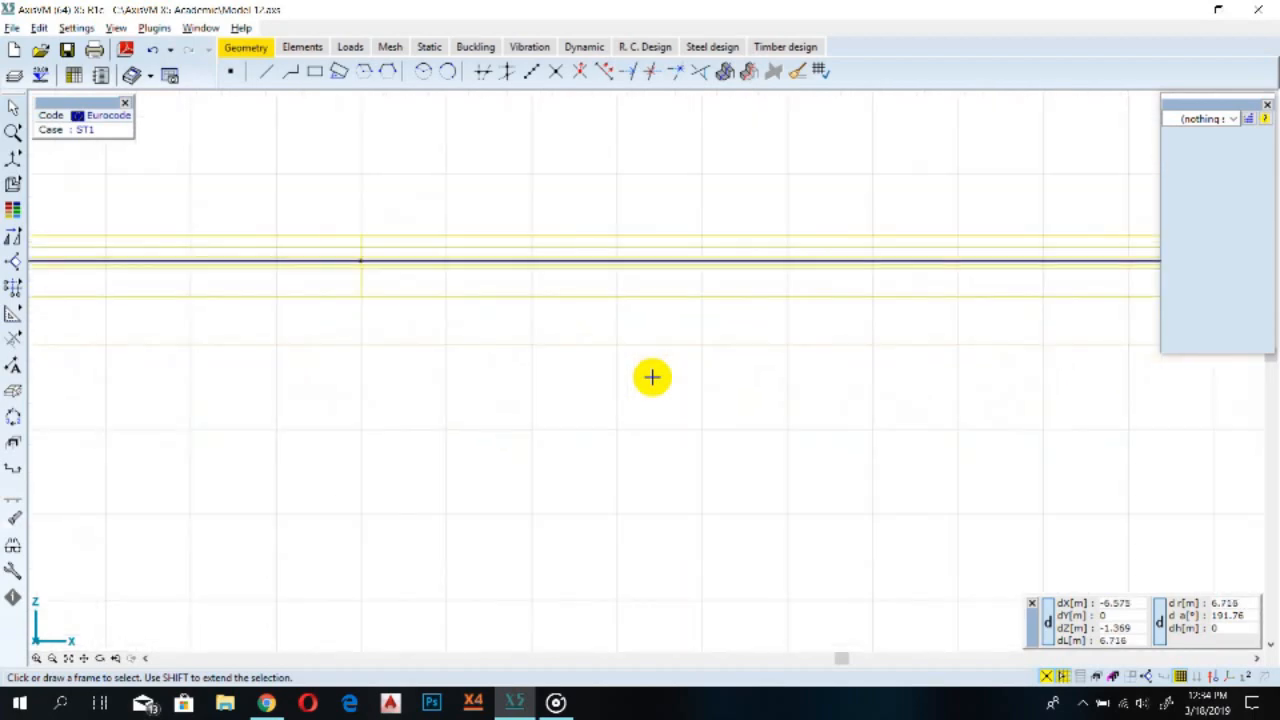
pyautogui.scroll(-4, 651, 377)
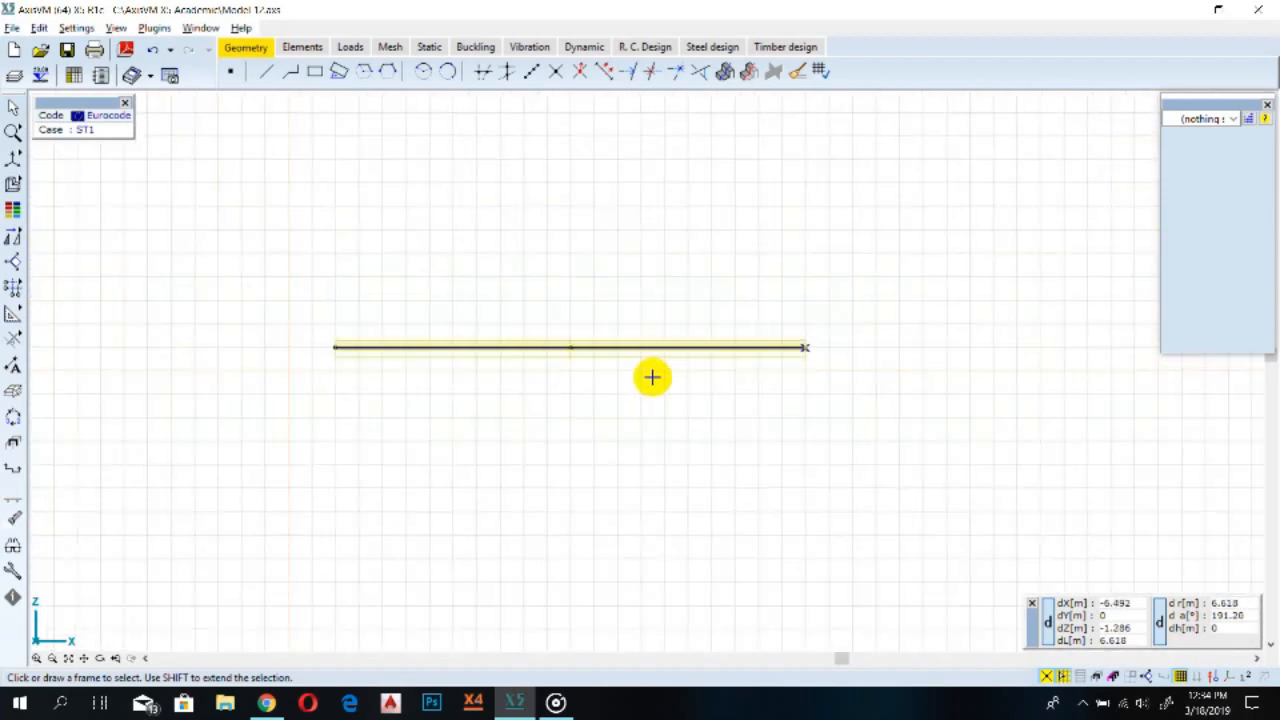
# Examine the beam and its cross-section in a perspective view by zooming and orbiting, then return to the X-Z projection
pyautogui.scroll(-3, 651, 377)
pyautogui.scroll(1, 651, 377)
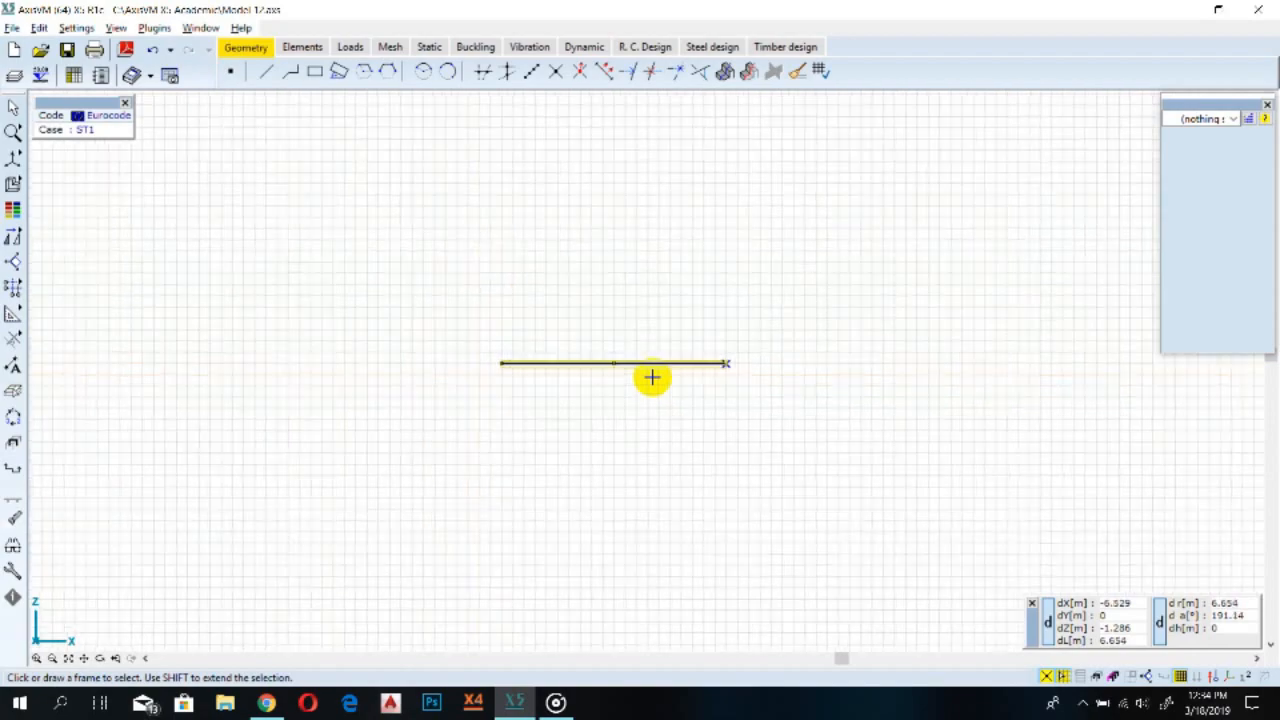
pyautogui.scroll(2, 651, 377)
pyautogui.scroll(-1, 651, 377)
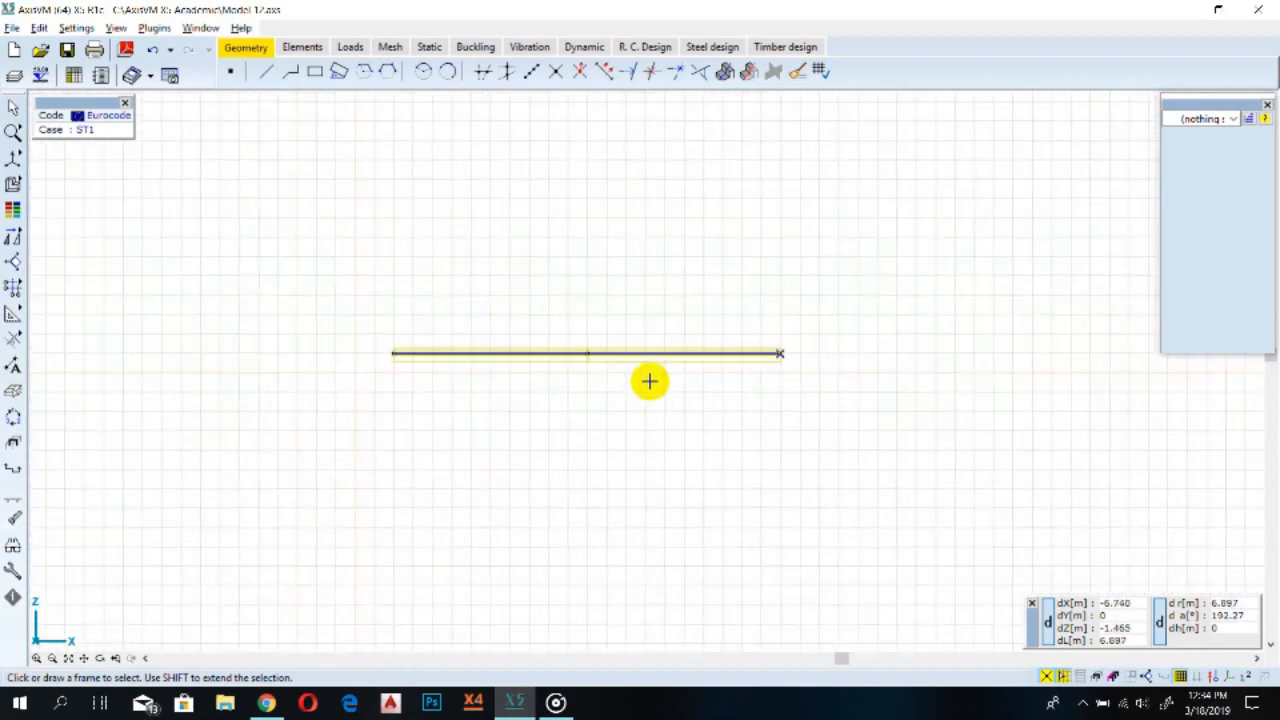
pyautogui.scroll(3, 466, 340)
pyautogui.scroll(2, 449, 340)
pyautogui.scroll(-2, 75, 262)
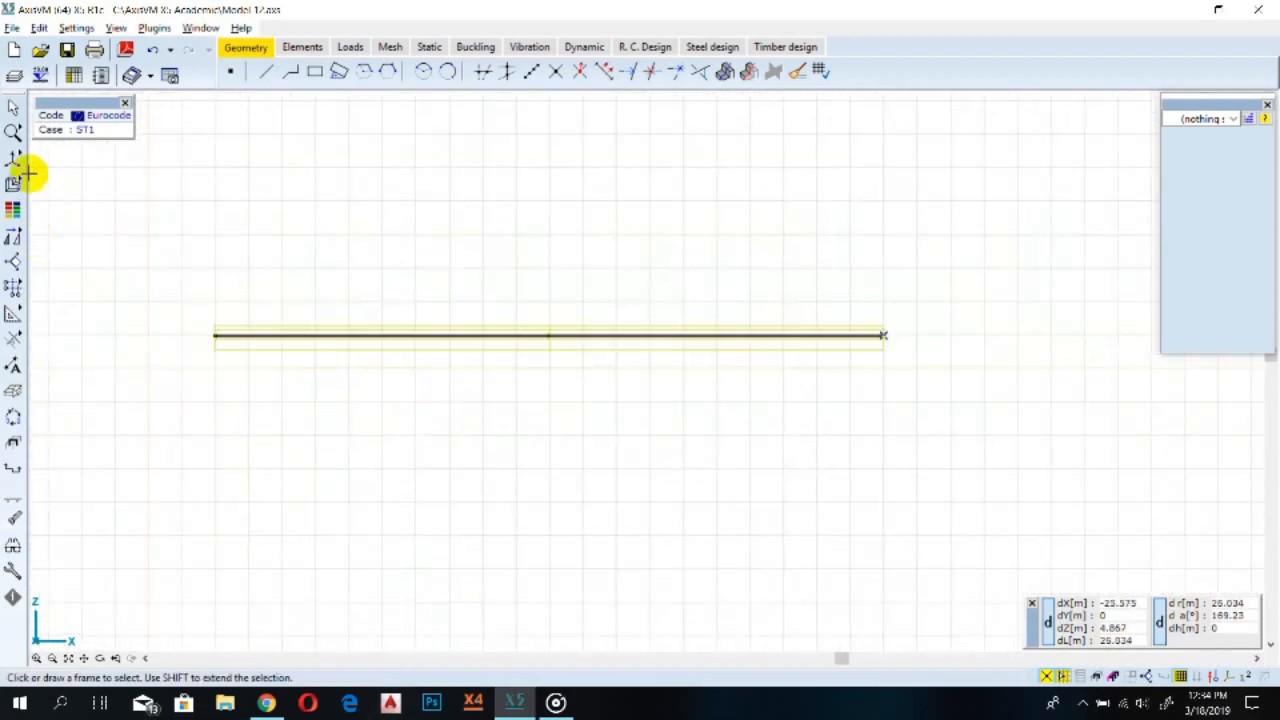
pyautogui.click(14, 160)
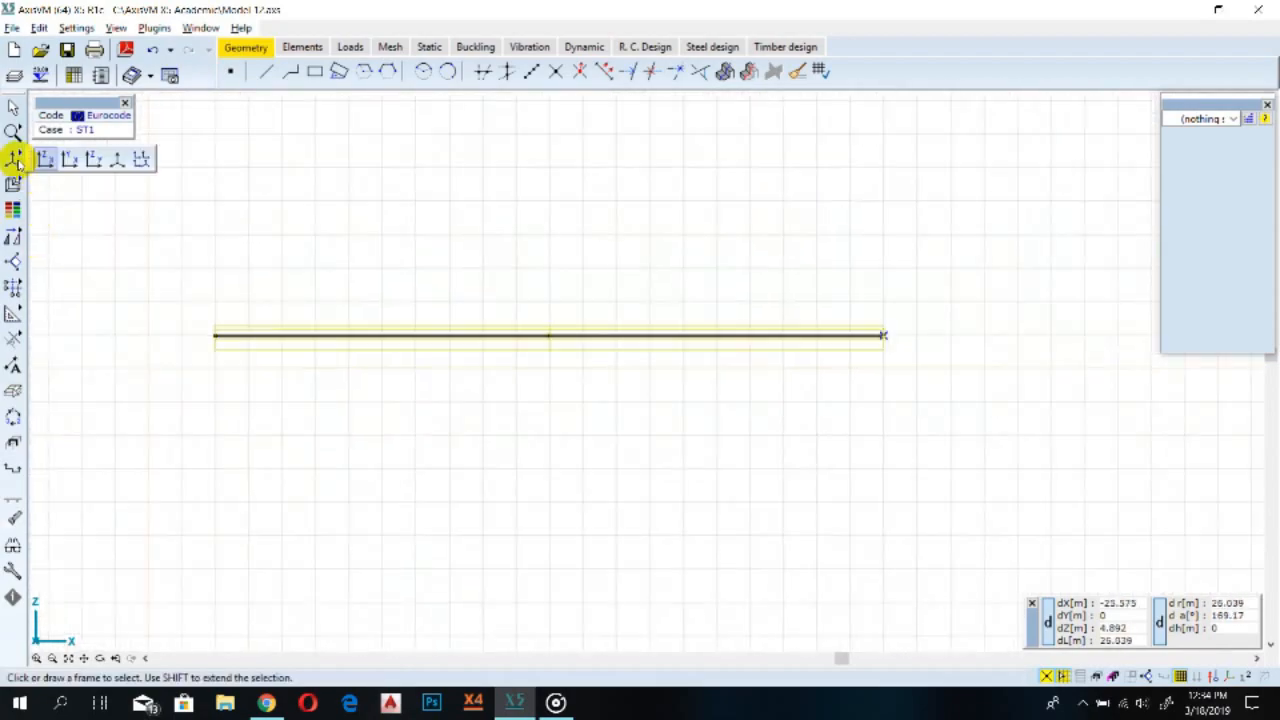
pyautogui.click(116, 158)
pyautogui.scroll(-2, 603, 391)
pyautogui.scroll(-7, 697, 505)
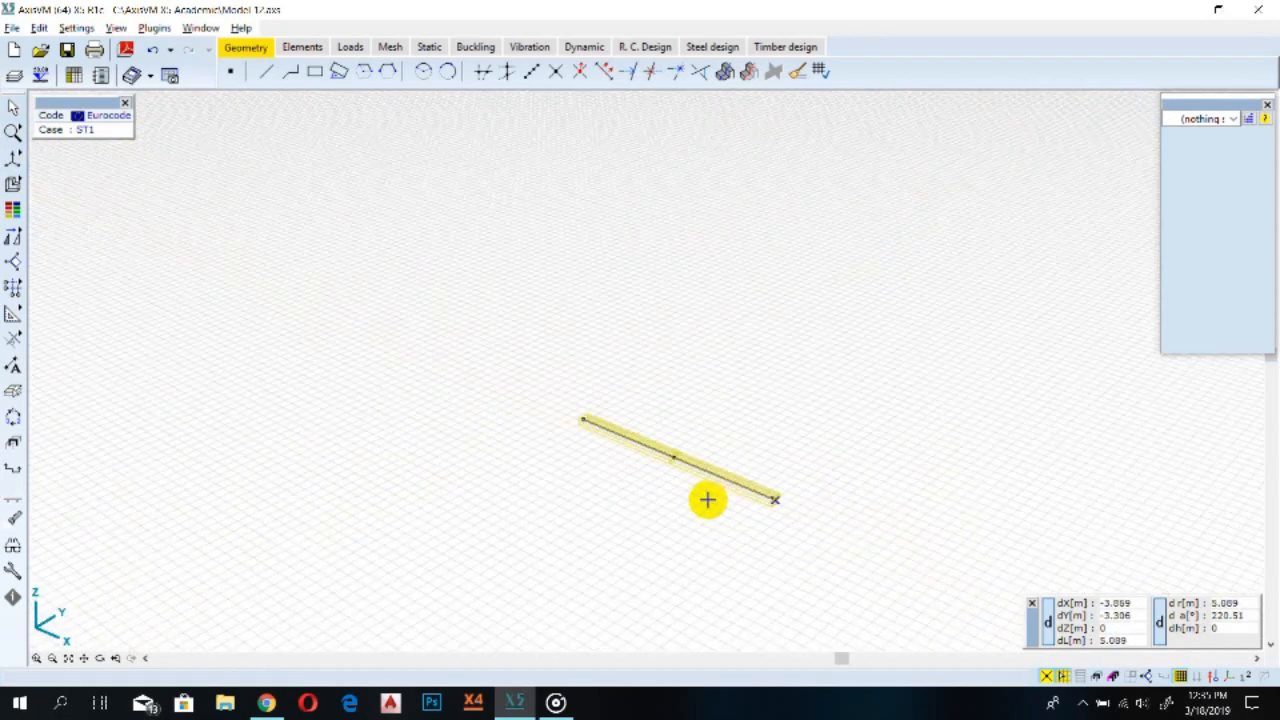
pyautogui.scroll(5, 707, 500)
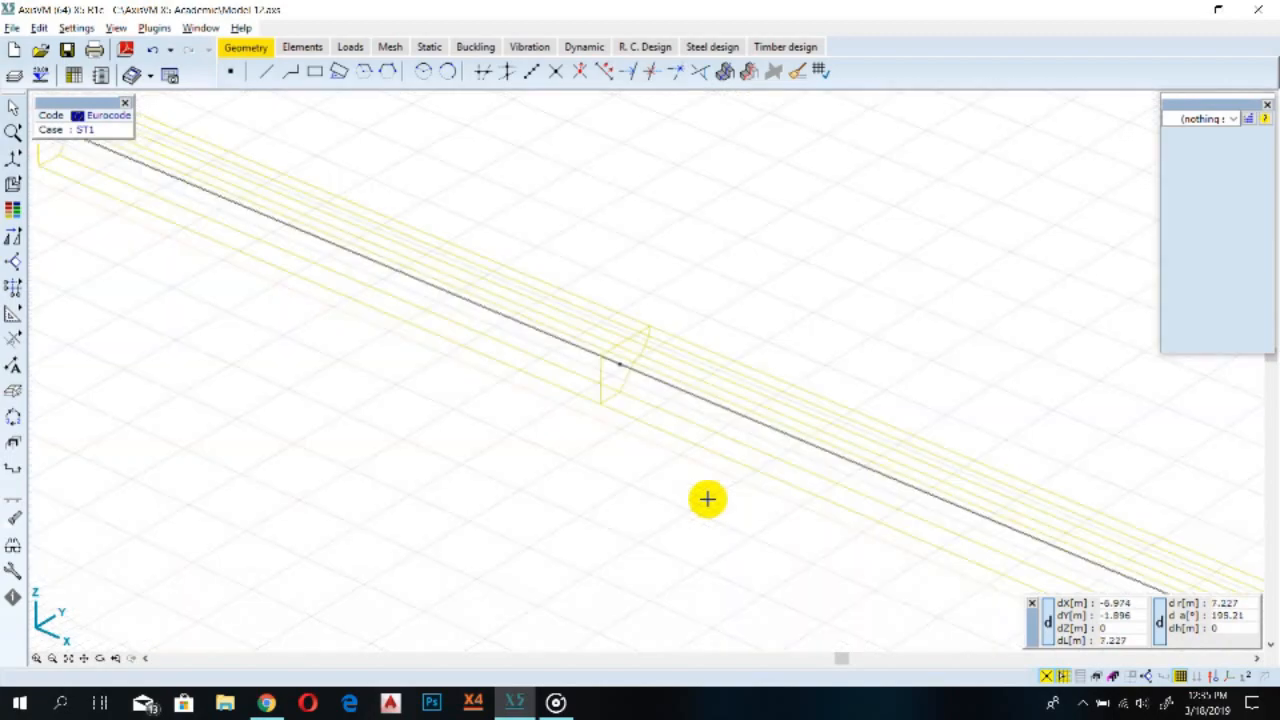
pyautogui.scroll(-2, 707, 500)
pyautogui.scroll(-1, 708, 495)
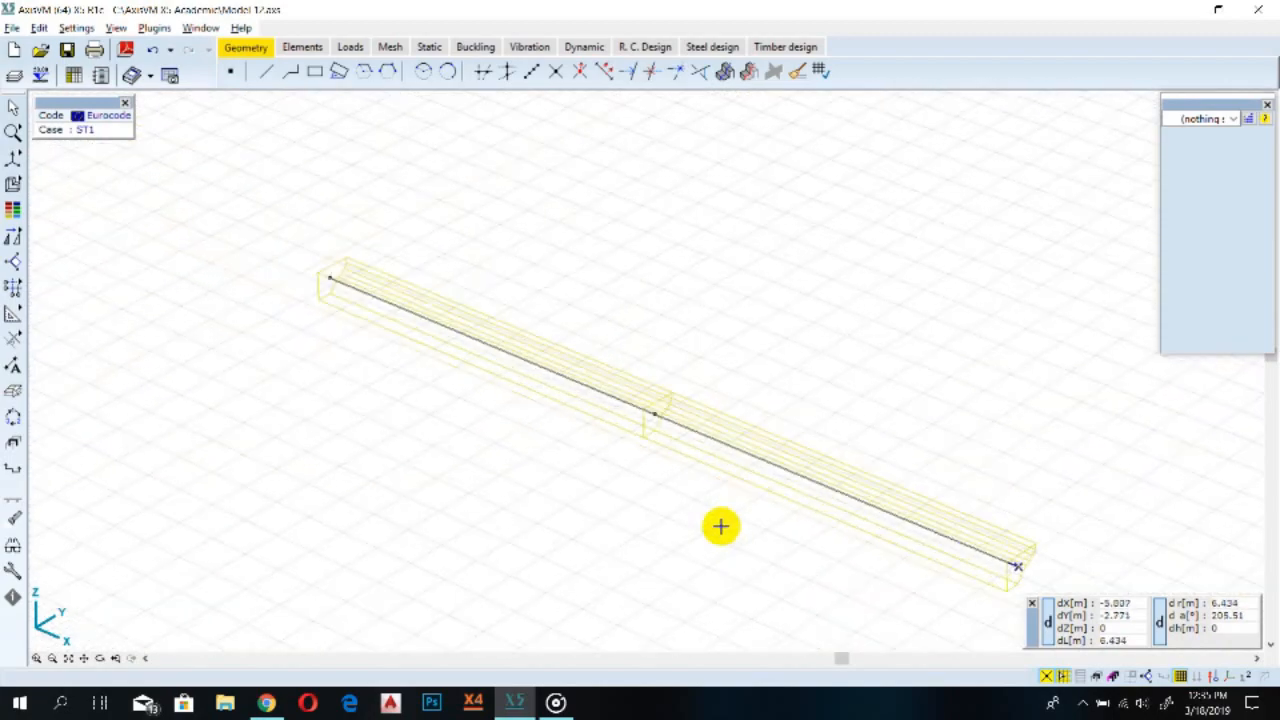
pyautogui.moveTo(763, 549); pyautogui.dragTo(657, 460, button='middle')
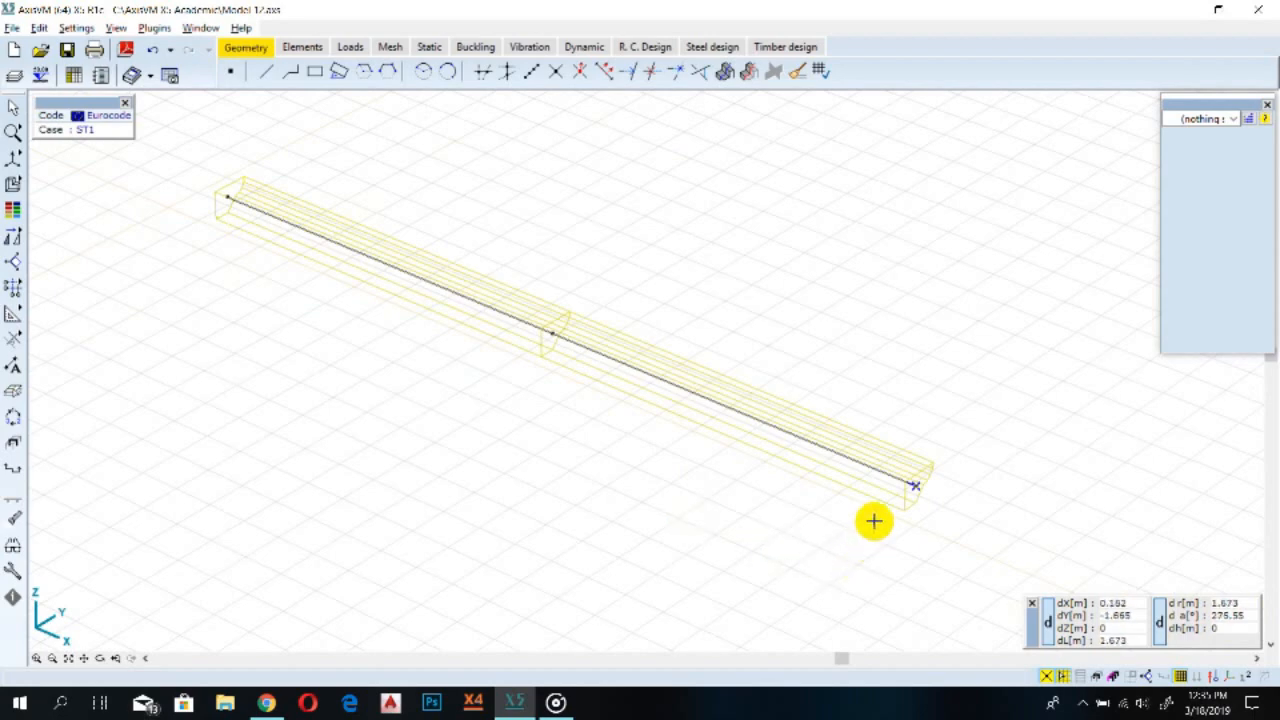
pyautogui.keyDown('alt'); pyautogui.moveTo(895, 544); pyautogui.dragTo(412, 313, button='middle'); pyautogui.keyUp('alt')
pyautogui.keyDown('alt'); pyautogui.moveTo(654, 408); pyautogui.dragTo(649, 451, button='middle'); pyautogui.keyUp('alt')
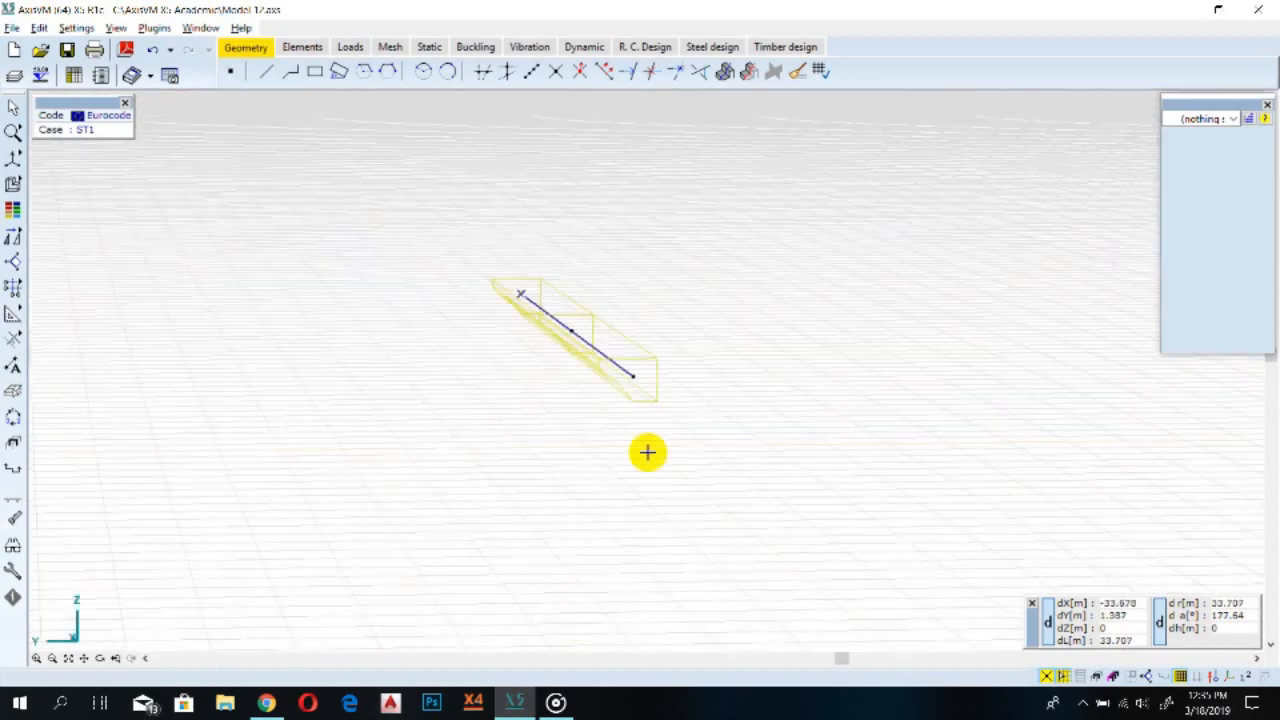
pyautogui.keyDown('alt'); pyautogui.moveTo(751, 451); pyautogui.dragTo(654, 409, button='middle'); pyautogui.keyUp('alt')
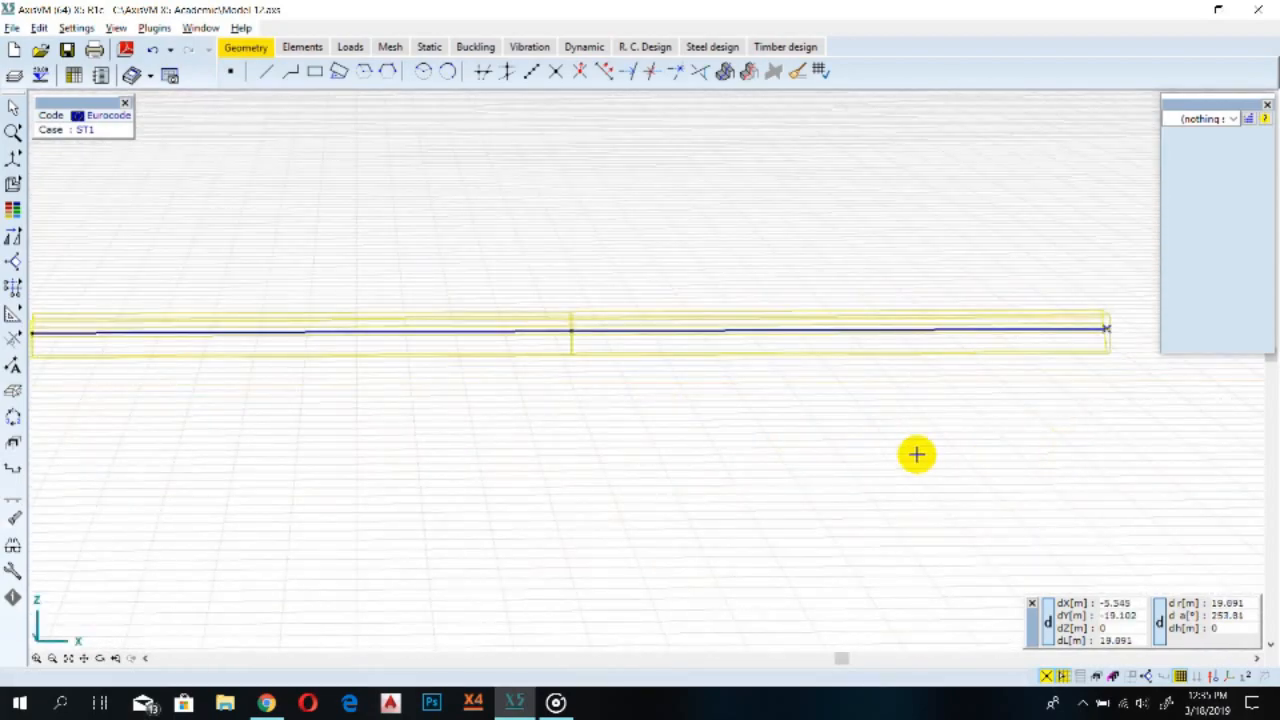
pyautogui.keyDown('alt'); pyautogui.moveTo(1074, 443); pyautogui.dragTo(666, 390, button='middle'); pyautogui.keyUp('alt')
pyautogui.scroll(2, 666, 390)
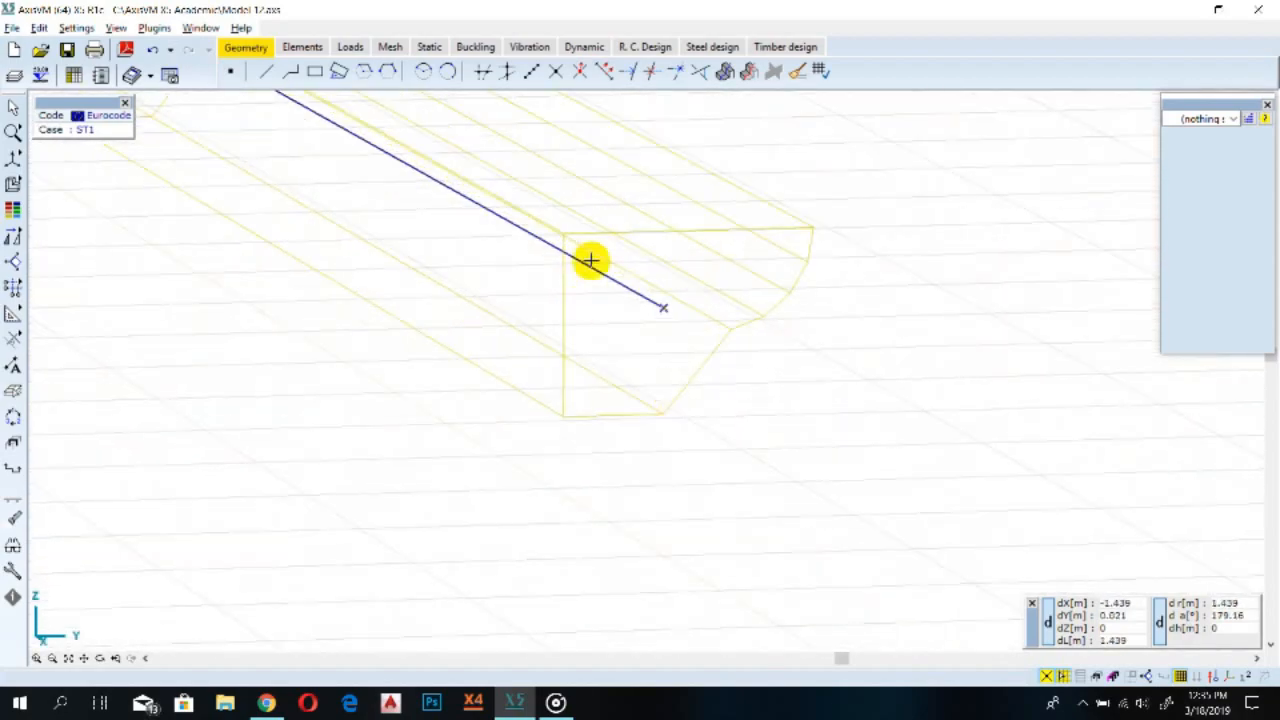
pyautogui.scroll(1, 662, 234)
pyautogui.scroll(2, 662, 234)
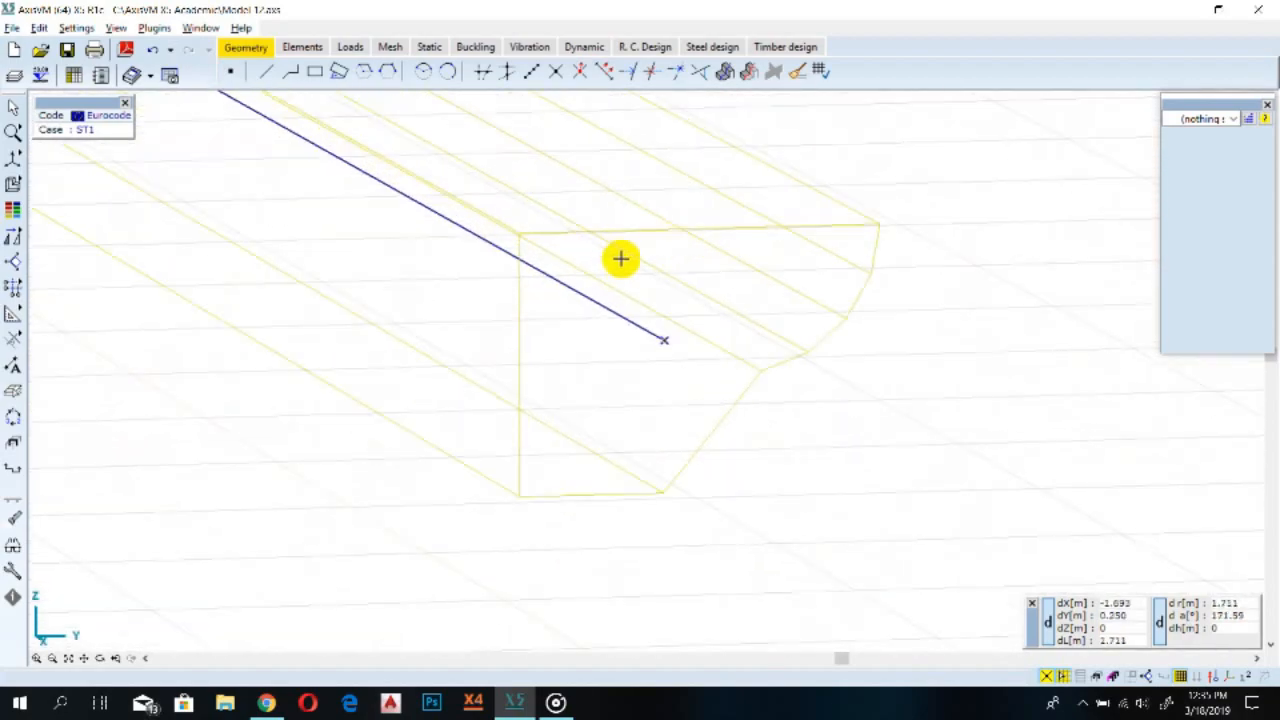
pyautogui.scroll(-5, 771, 217)
pyautogui.scroll(-3, 763, 366)
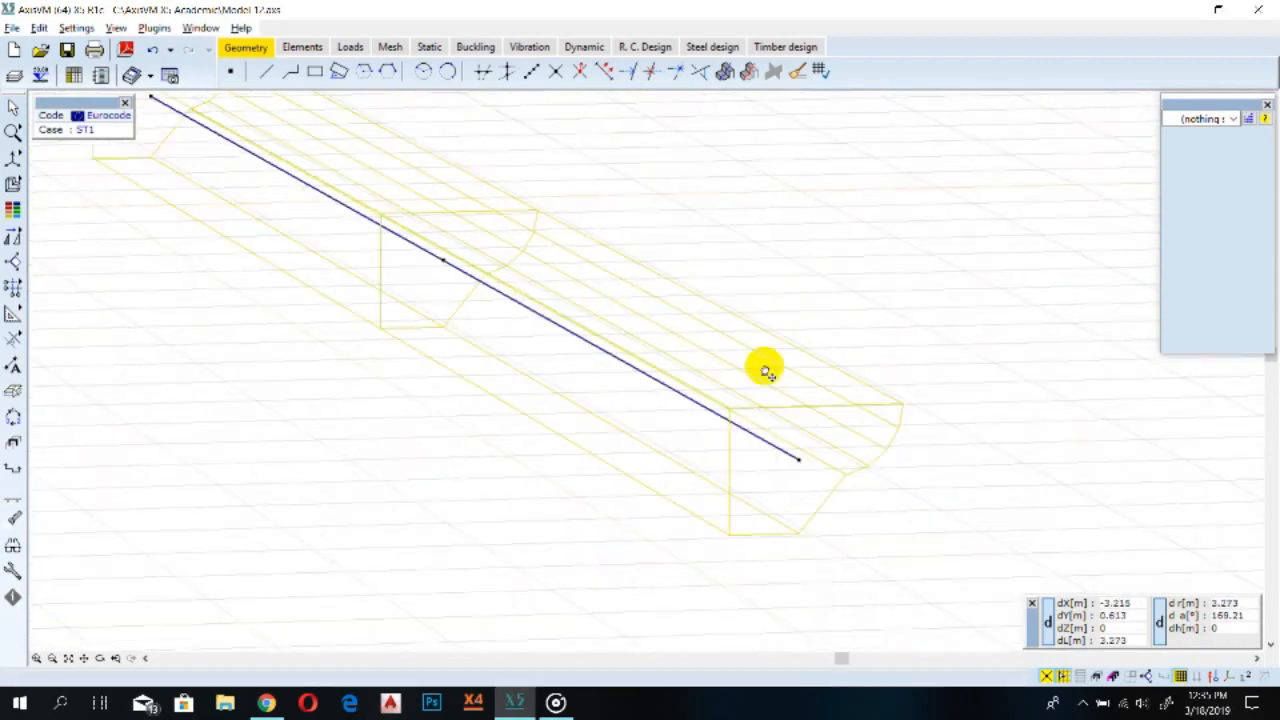
pyautogui.scroll(-2, 625, 367)
pyautogui.scroll(4, 754, 429)
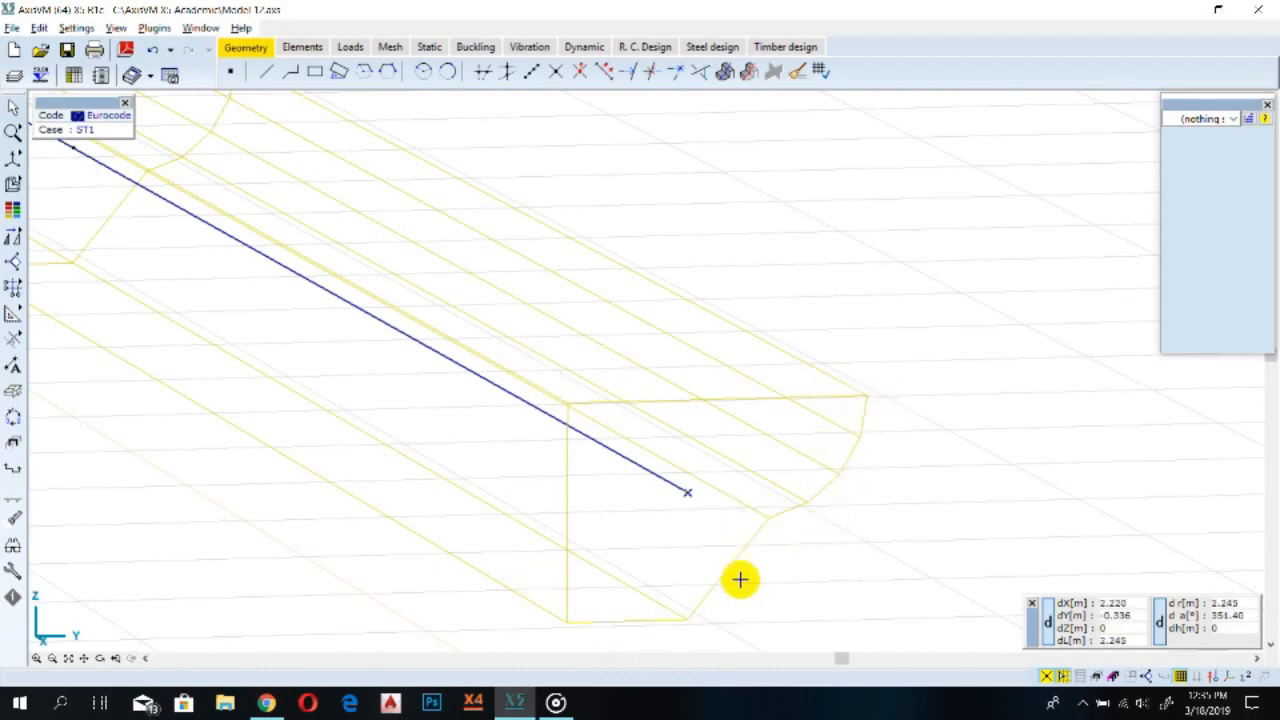
pyautogui.scroll(-5, 620, 468)
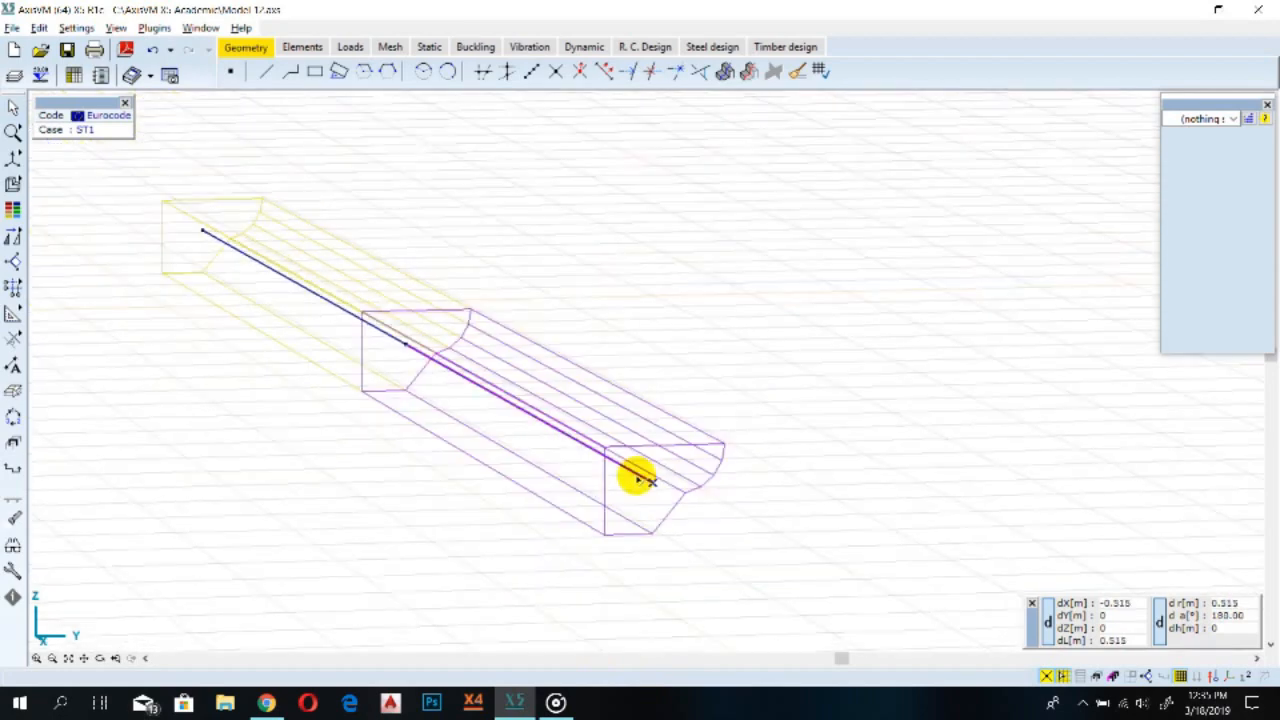
pyautogui.scroll(2, 680, 480)
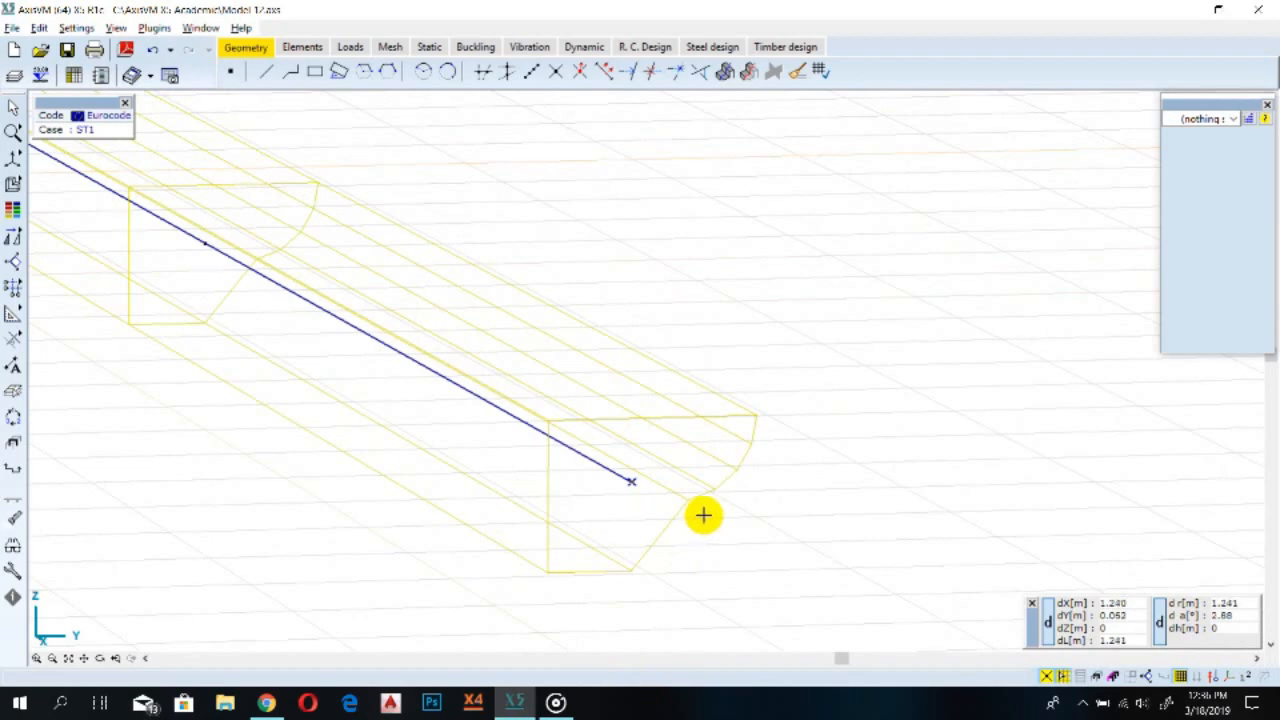
pyautogui.scroll(2, 703, 515)
pyautogui.scroll(-5, 634, 374)
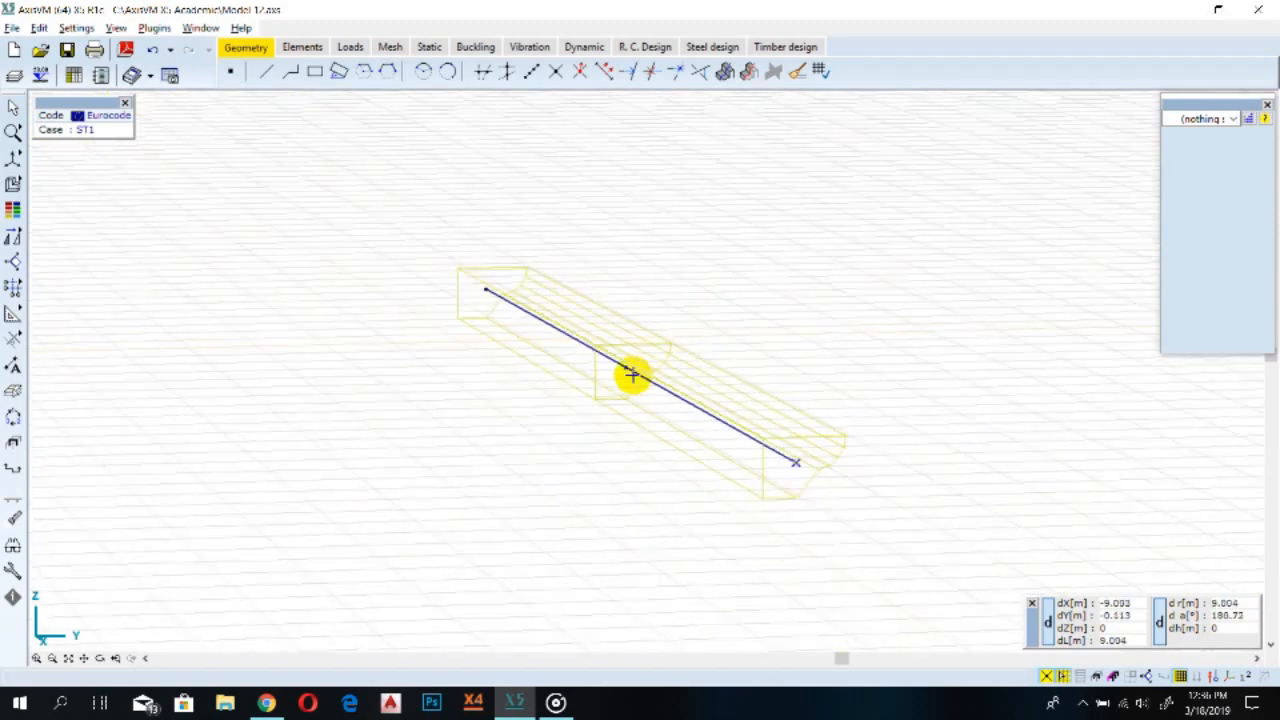
pyautogui.click(12, 157)
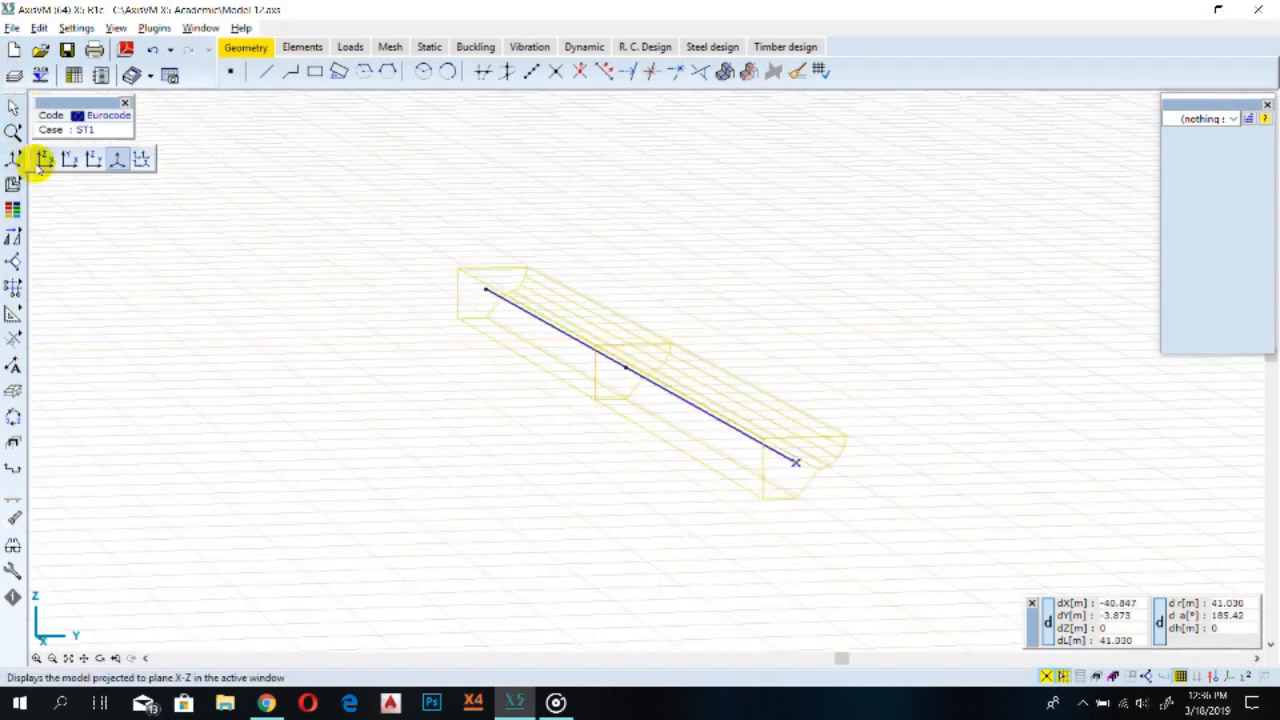
pyautogui.click(45, 159)
pyautogui.scroll(-3, 273, 241)
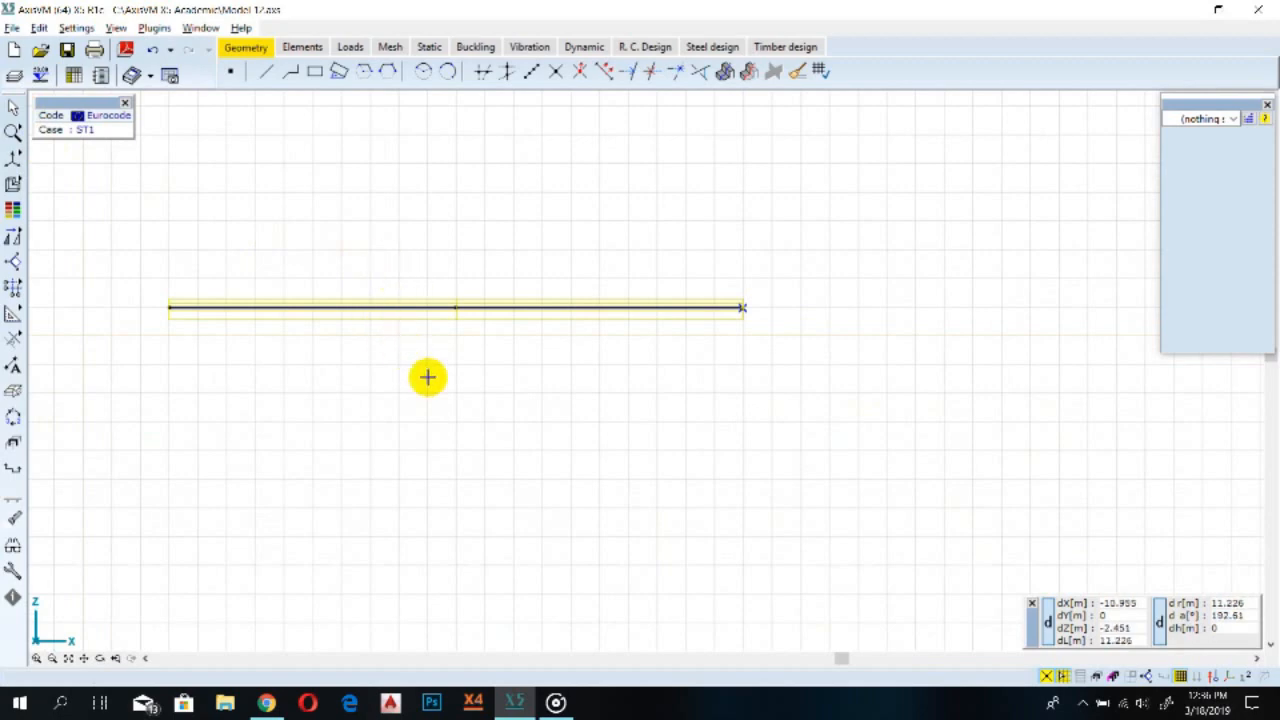
pyautogui.scroll(2, 426, 374)
pyautogui.moveTo(394, 380); pyautogui.dragTo(545, 434, button='middle')
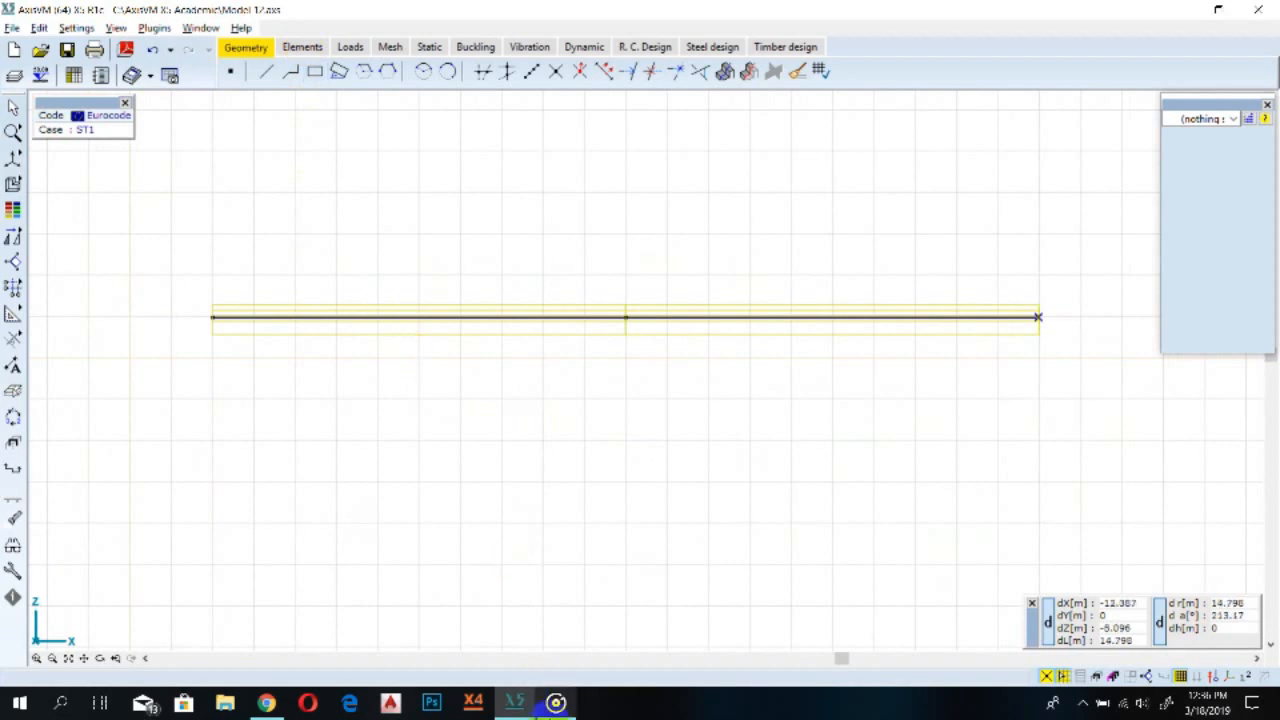
pyautogui.click(556, 703)
pyautogui.moveTo(777, 617)
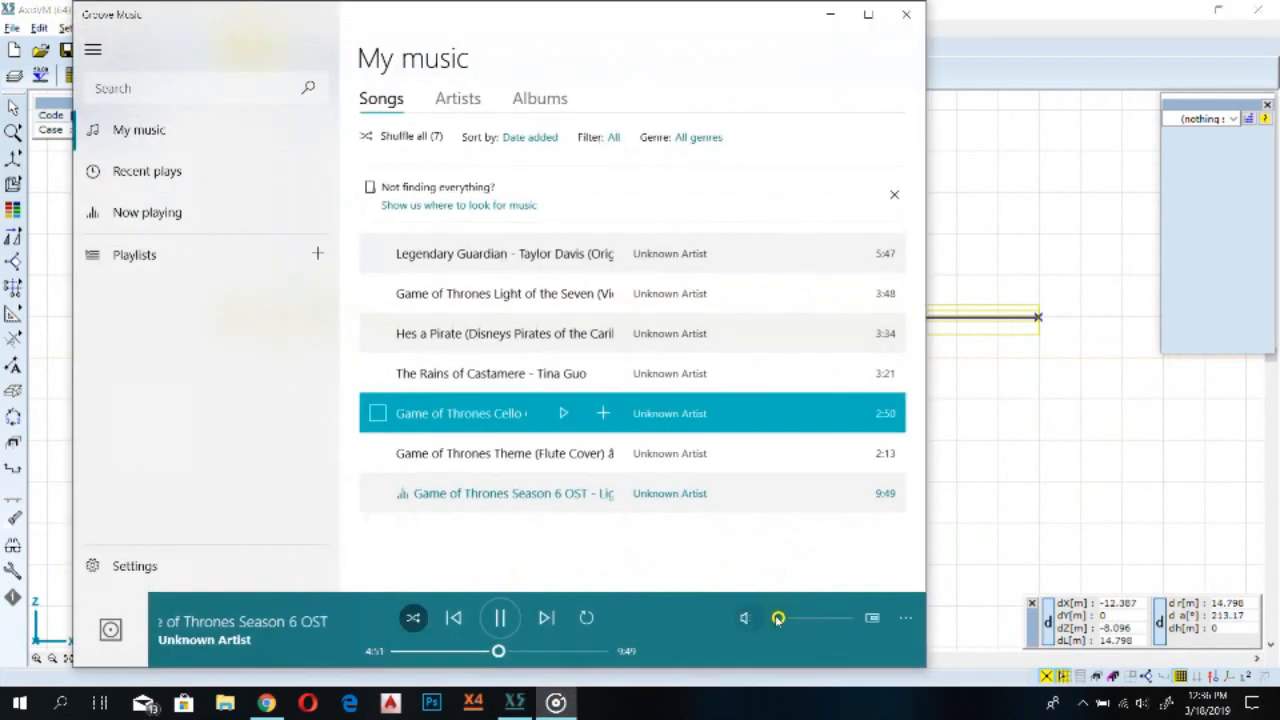
pyautogui.moveTo(778, 617); pyautogui.dragTo(780, 618)
pyautogui.press('Right')
pyautogui.press('Right')
pyautogui.press('Right')
pyautogui.press('Right')
pyautogui.press('Right')
pyautogui.press('Right')
pyautogui.press('Right')
pyautogui.press('Right')
pyautogui.press('Right')
pyautogui.press('Right')
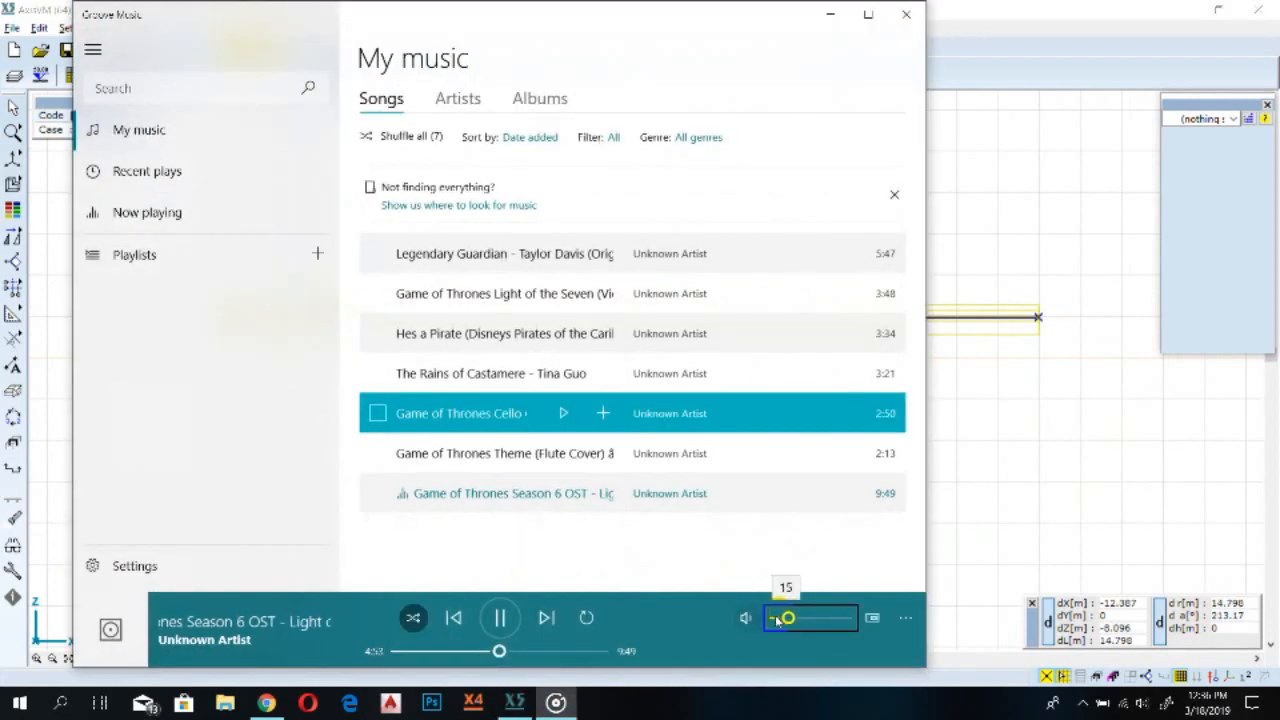
pyautogui.click(815, 713)
pyautogui.click(561, 704)
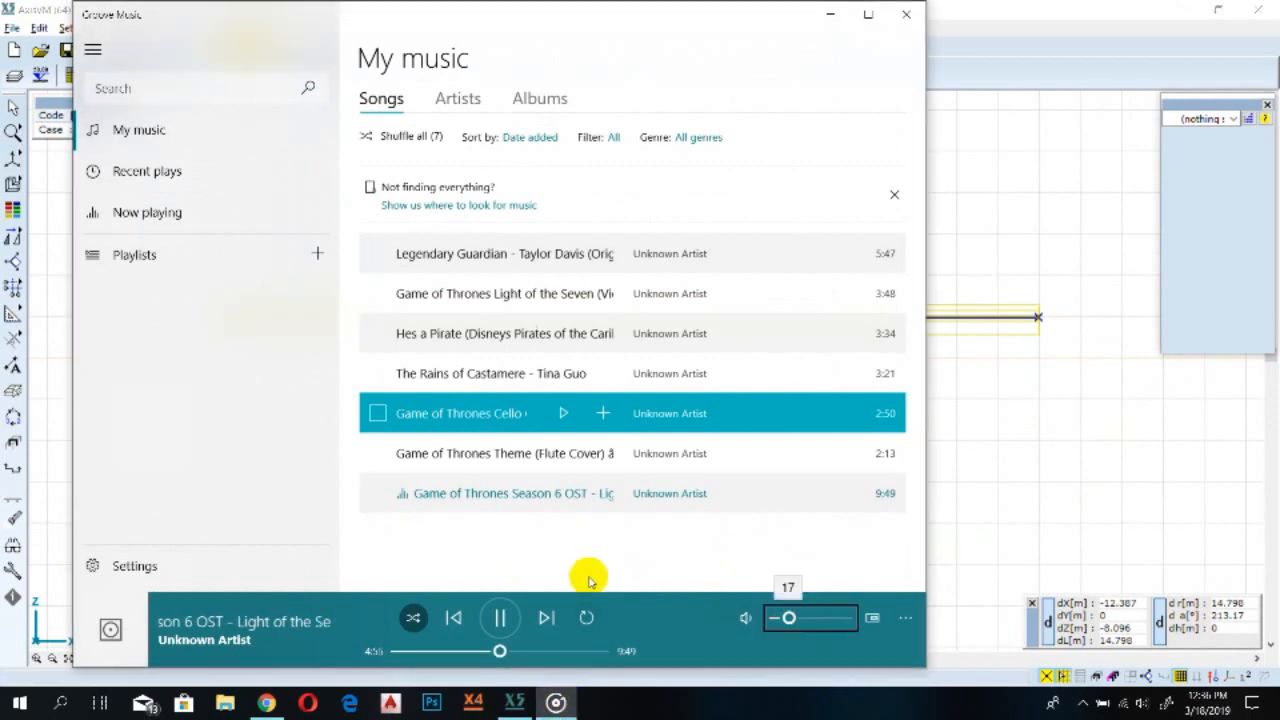
pyautogui.click(1034, 8)
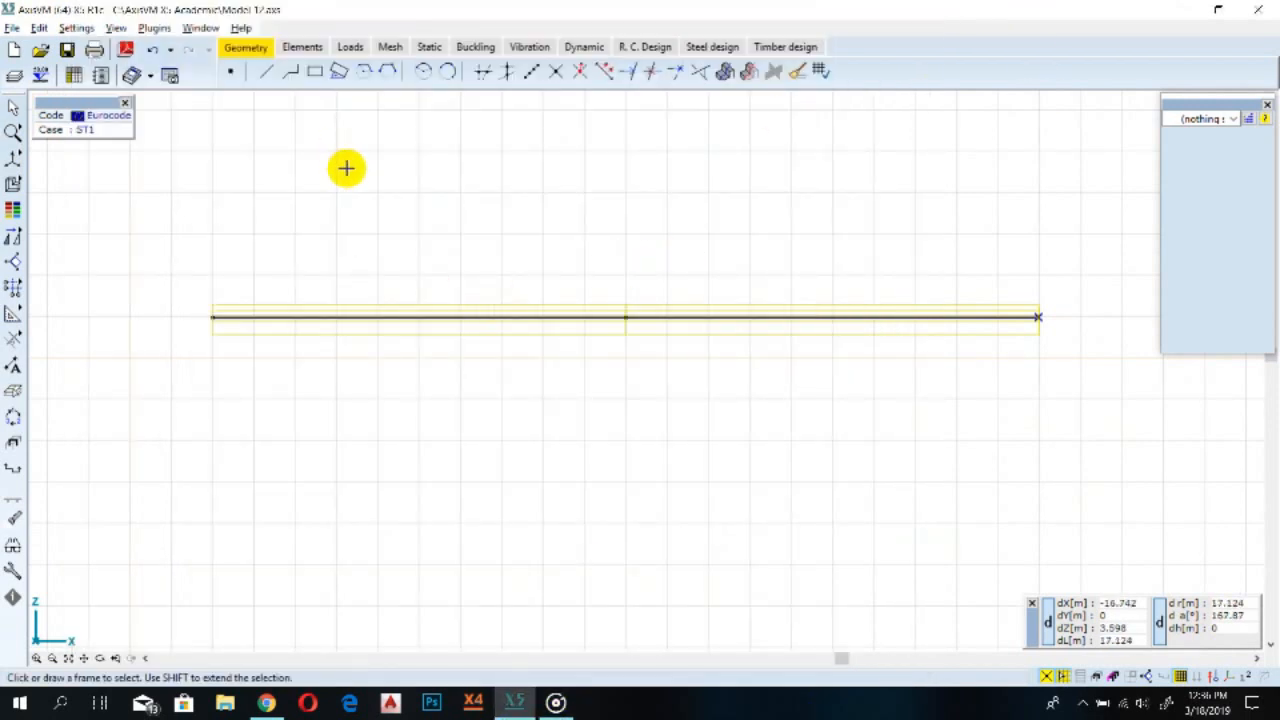
# Define global nodal supports on the beam's three nodes with Rx and Rz 1E+10 and Ry, Rxx, Ryy, Rzz 0
pyautogui.click(300, 47)
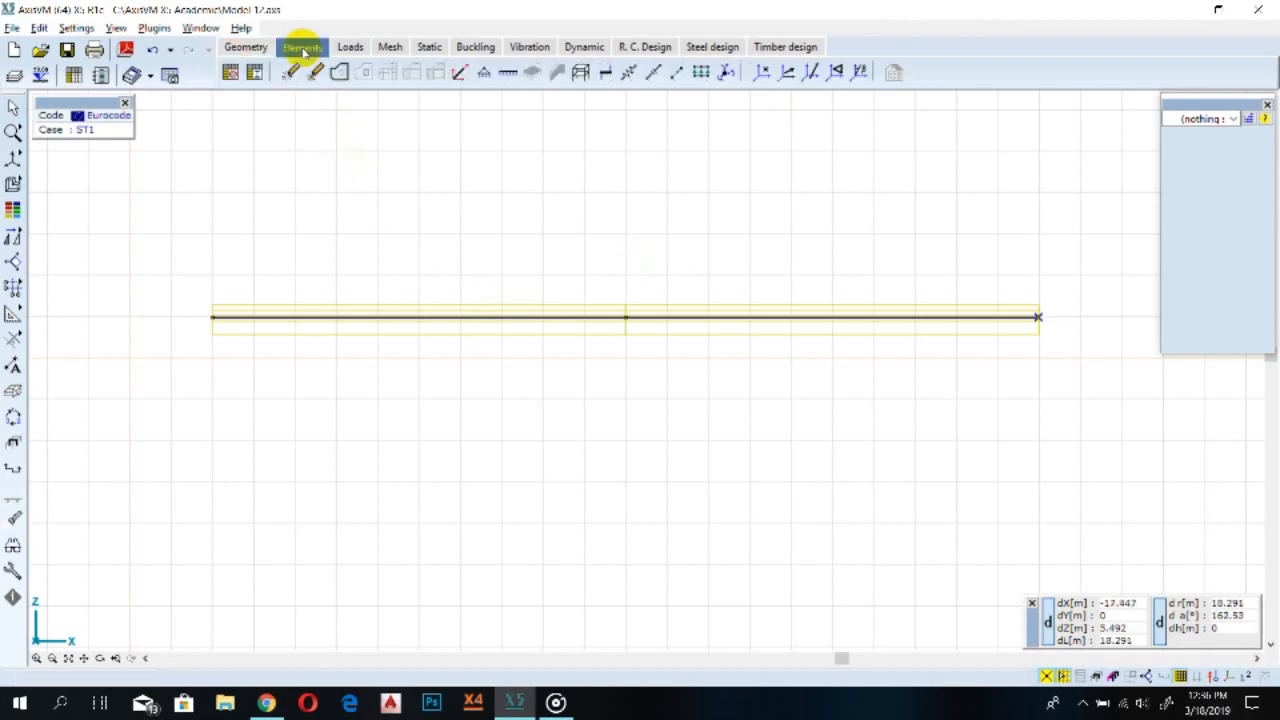
pyautogui.click(484, 75)
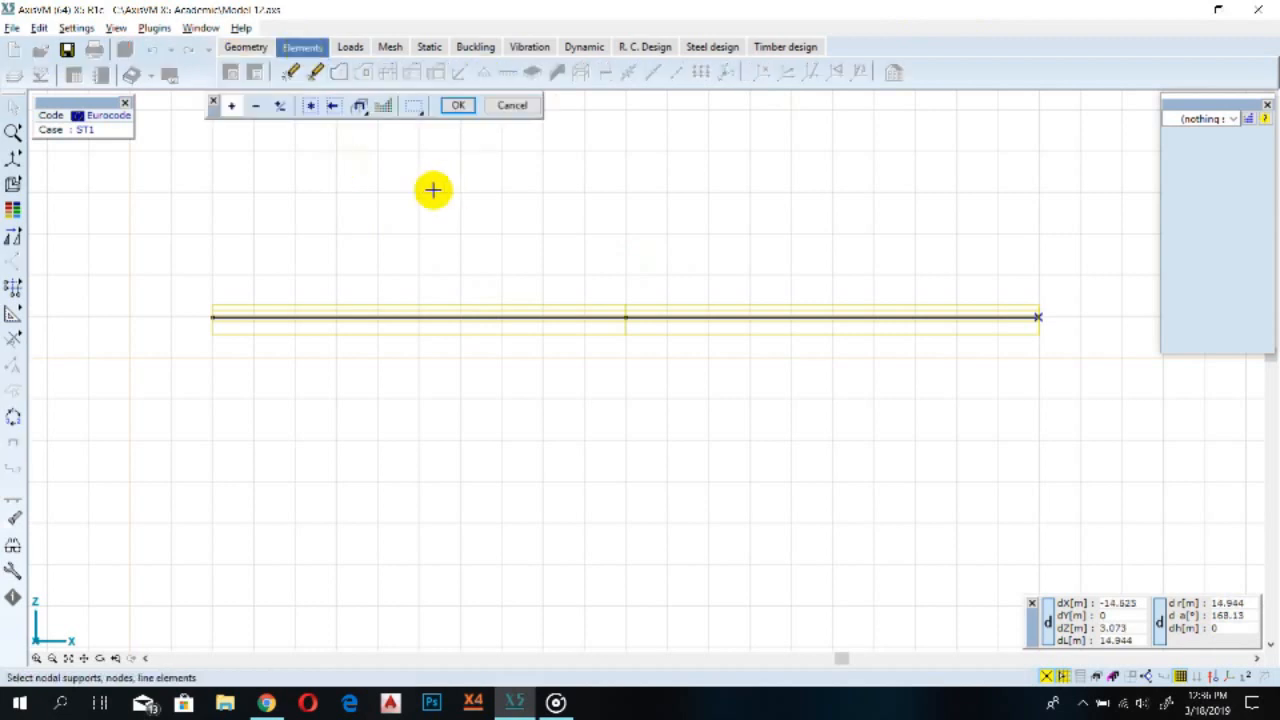
pyautogui.click(211, 317)
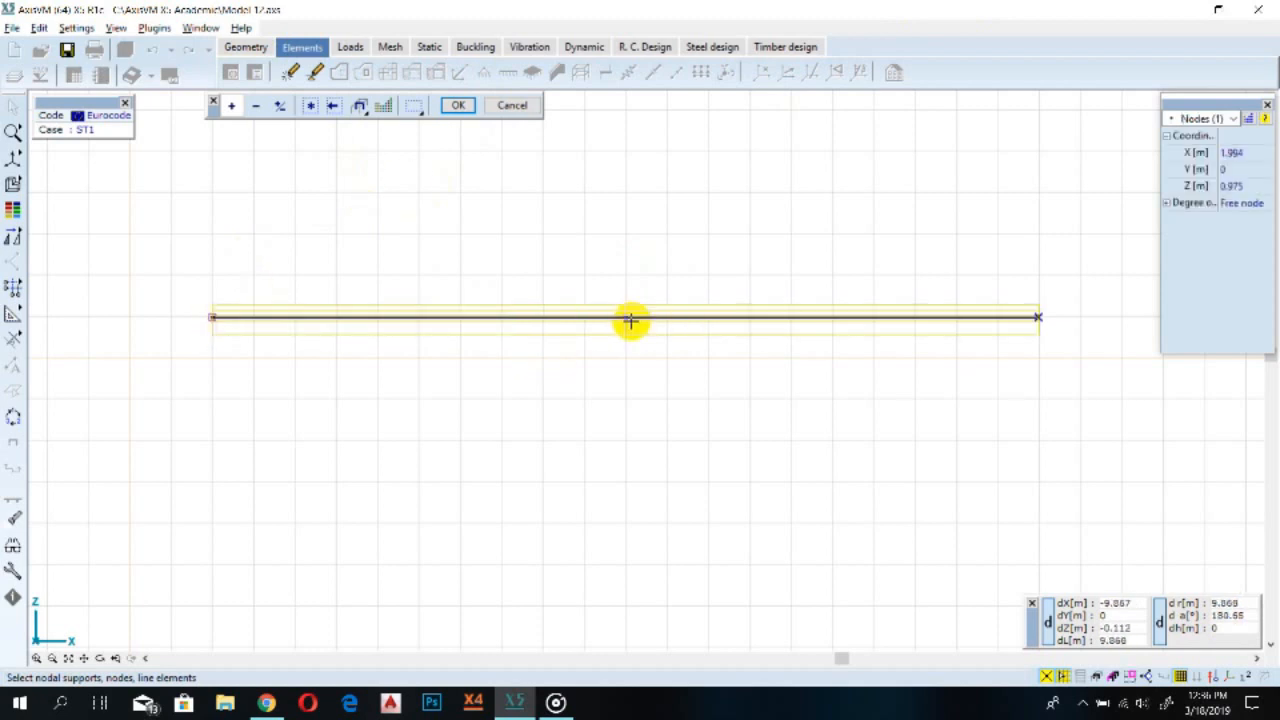
pyautogui.click(625, 318)
pyautogui.click(1037, 317)
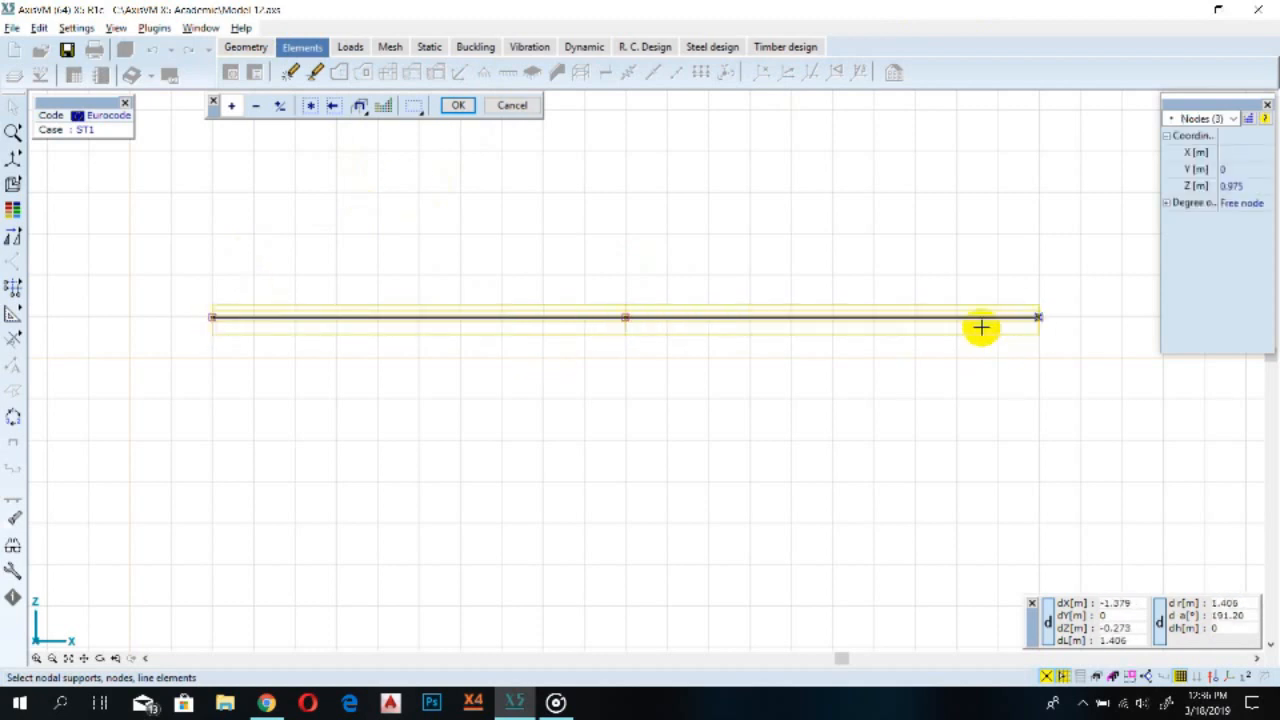
pyautogui.click(459, 105)
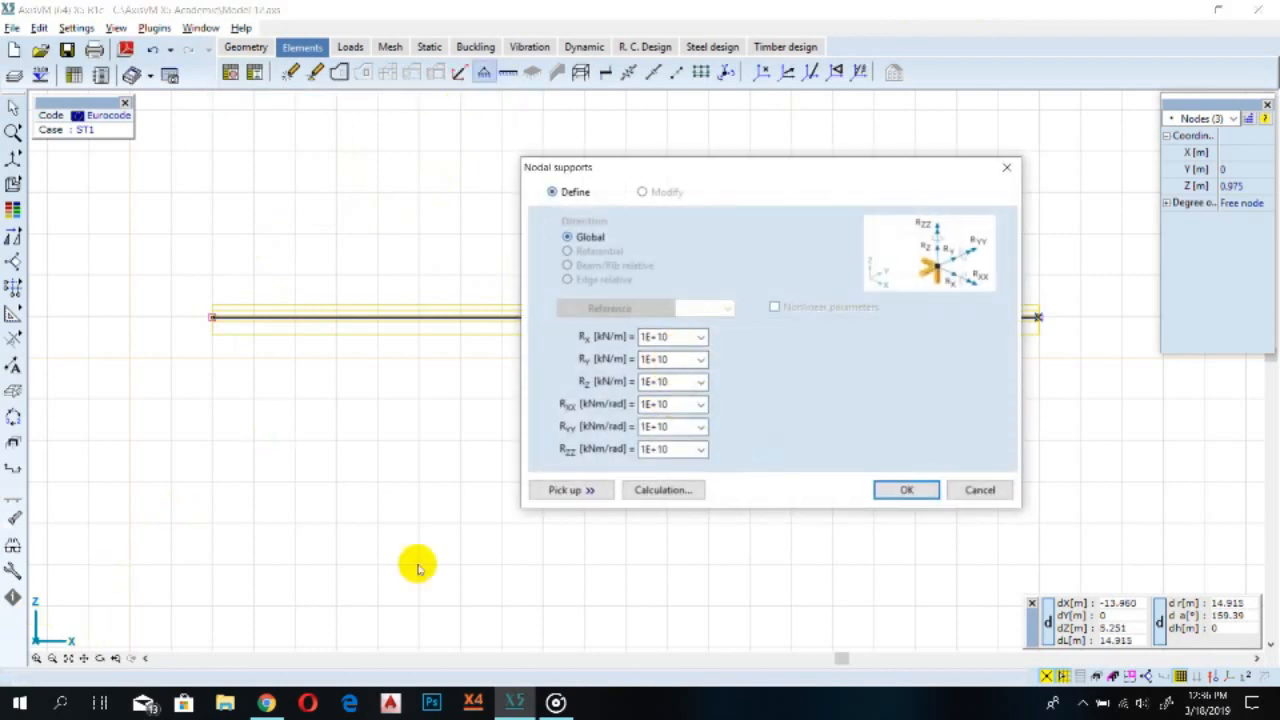
pyautogui.write('0')
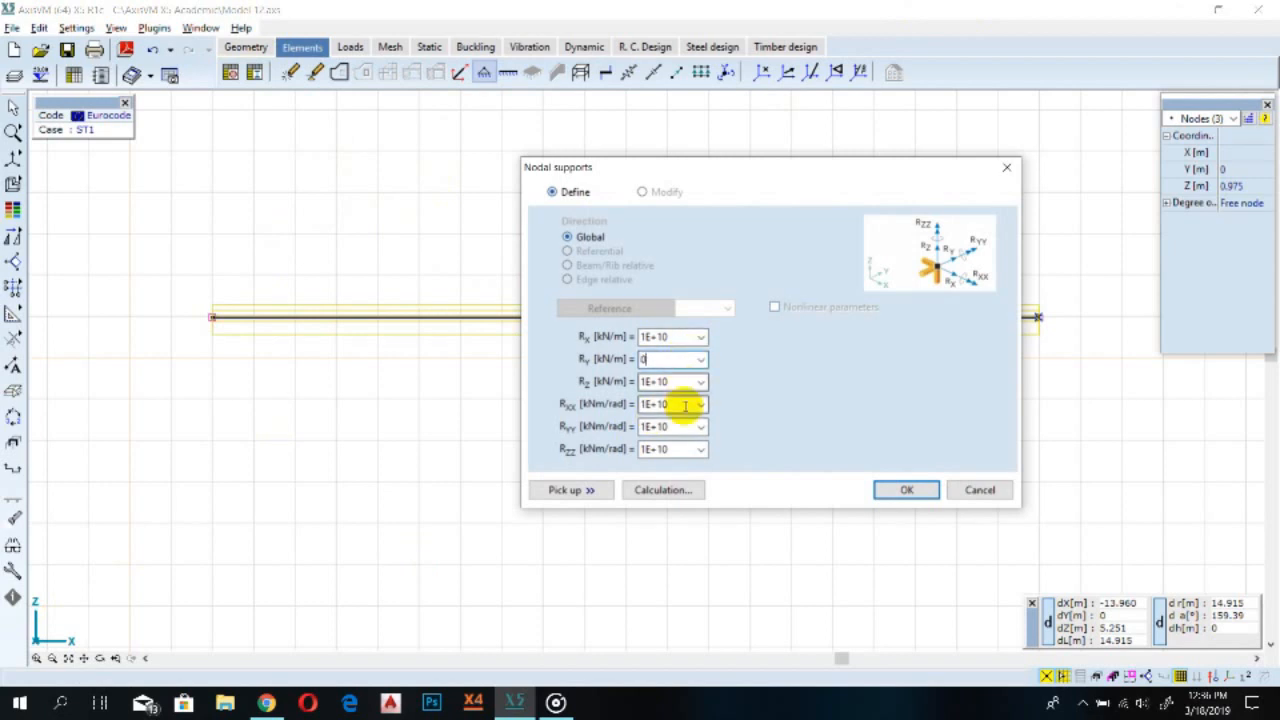
pyautogui.doubleClick(672, 403)
pyautogui.write('00')
pyautogui.doubleClick(672, 448)
pyautogui.write('0')
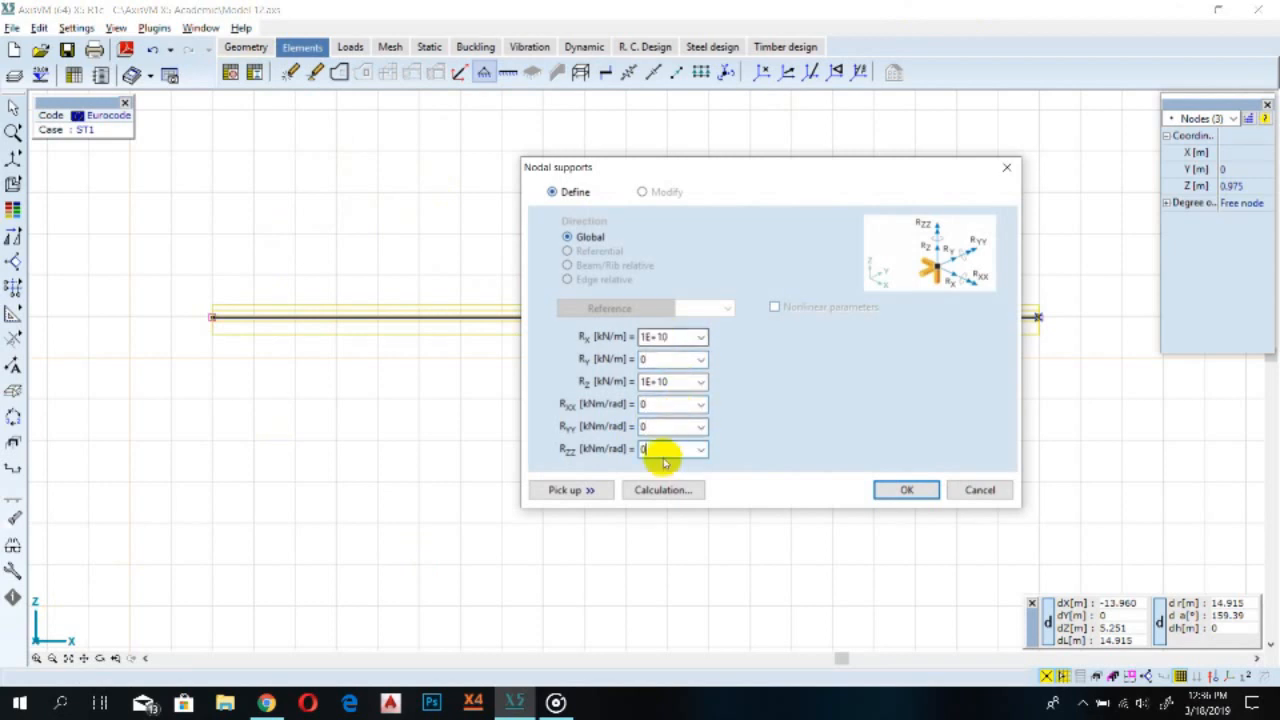
pyautogui.click(900, 489)
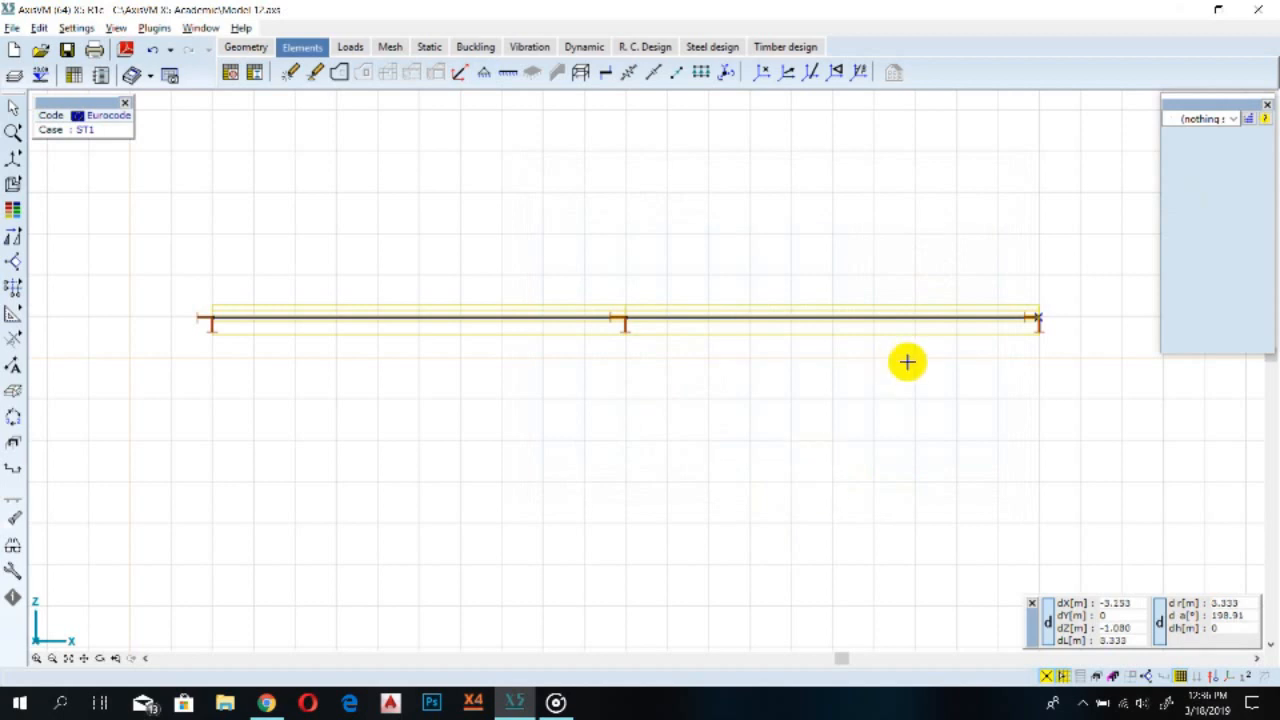
# Select the left nodal support to review its stiffness properties
pyautogui.scroll(2, 954, 343)
pyautogui.scroll(-3, 958, 341)
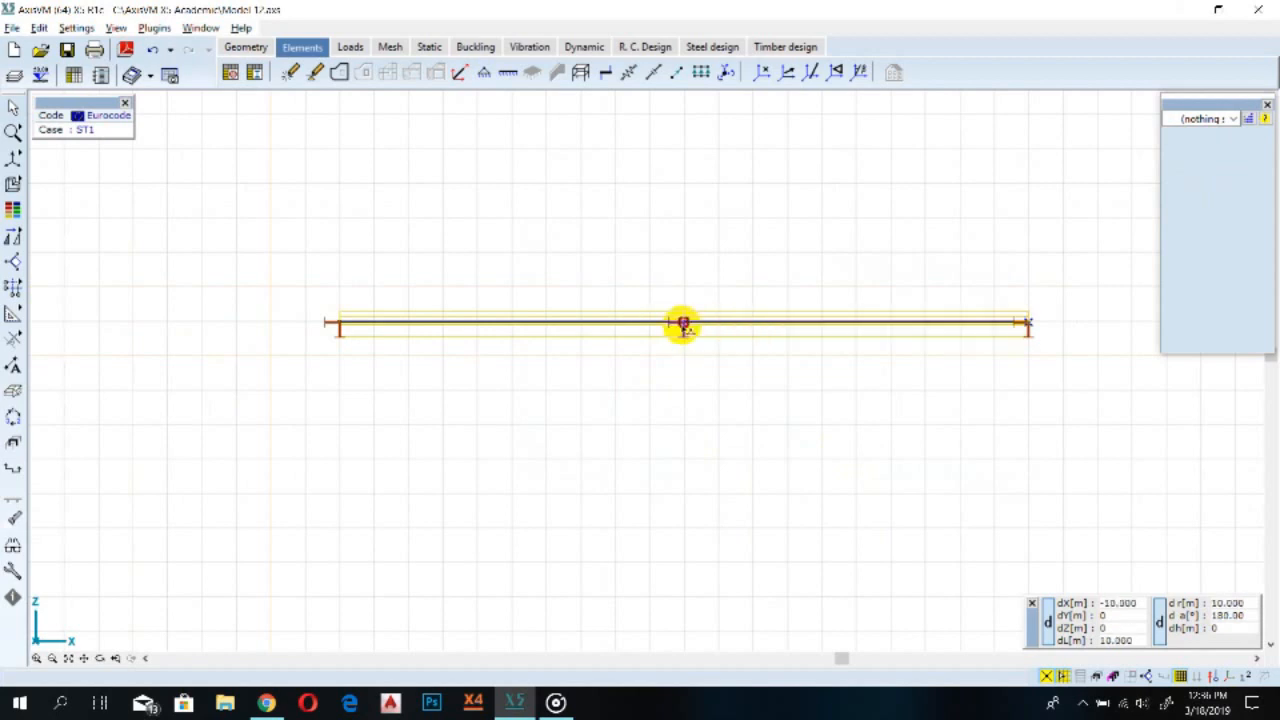
pyautogui.click(339, 325)
pyautogui.click(724, 509)
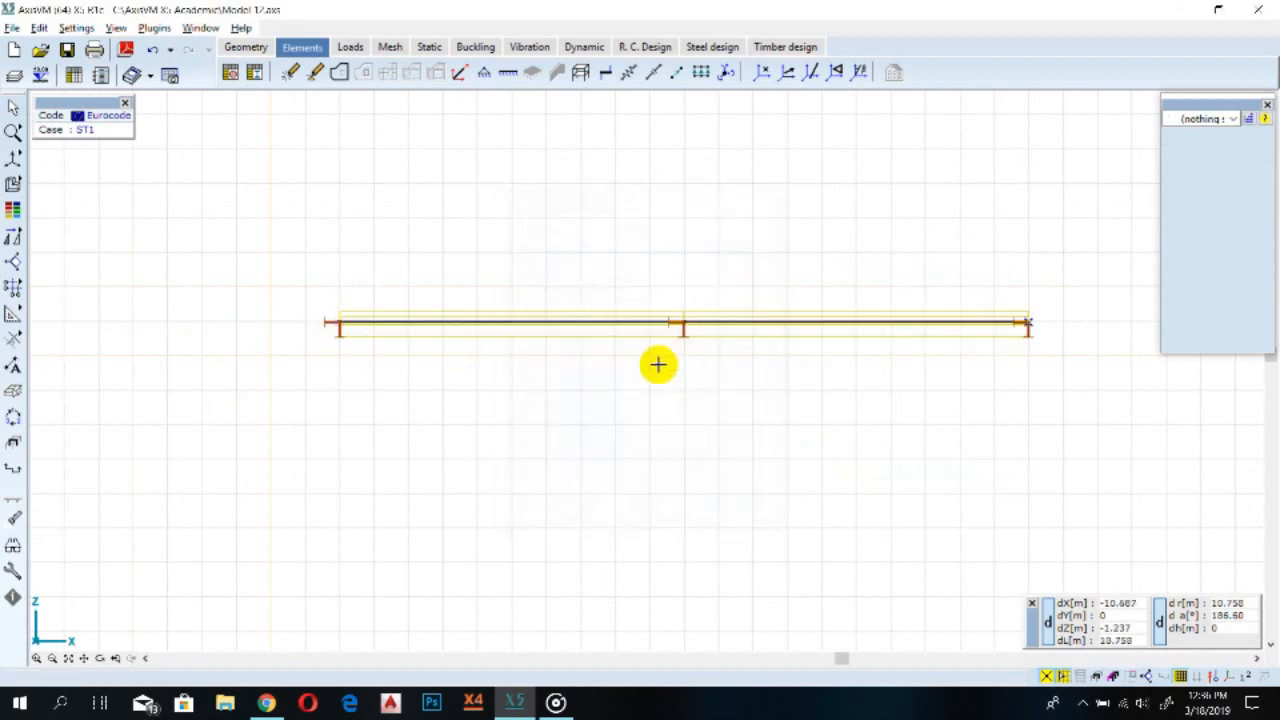
pyautogui.click(324, 324)
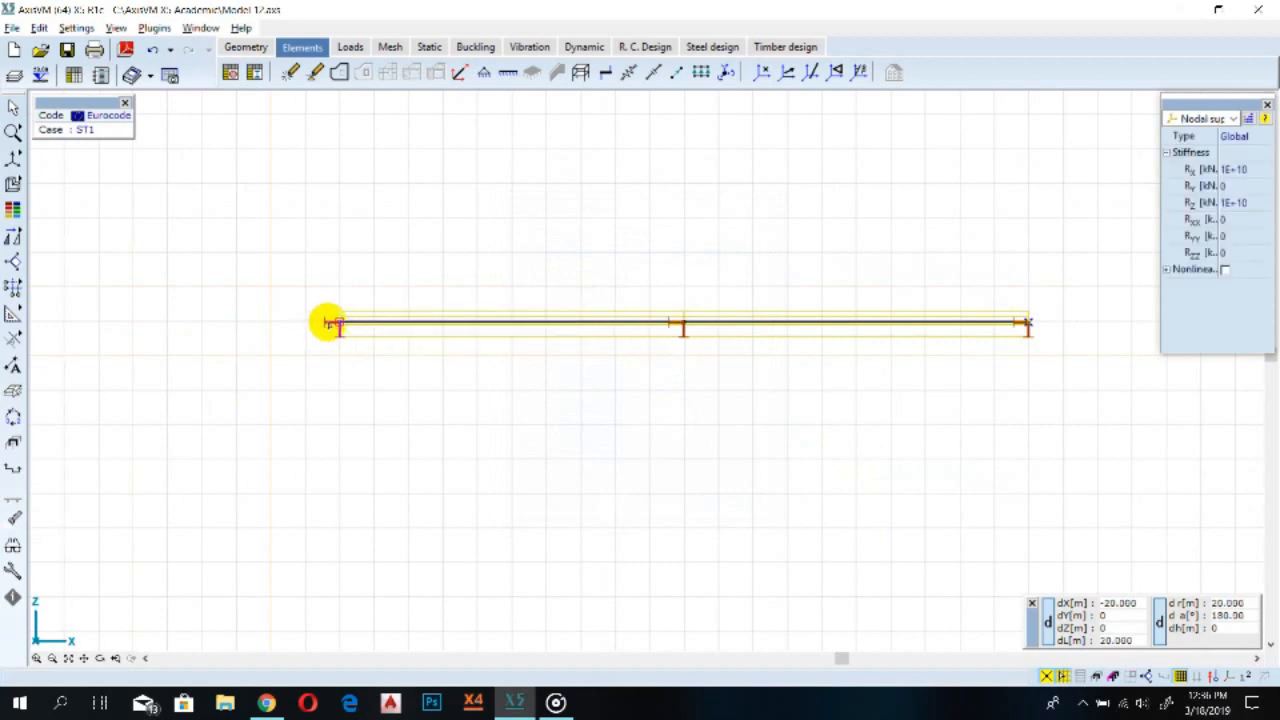
# Set the Rx stiffness to 0 on the left and right end nodal supports
pyautogui.doubleClick(328, 323)
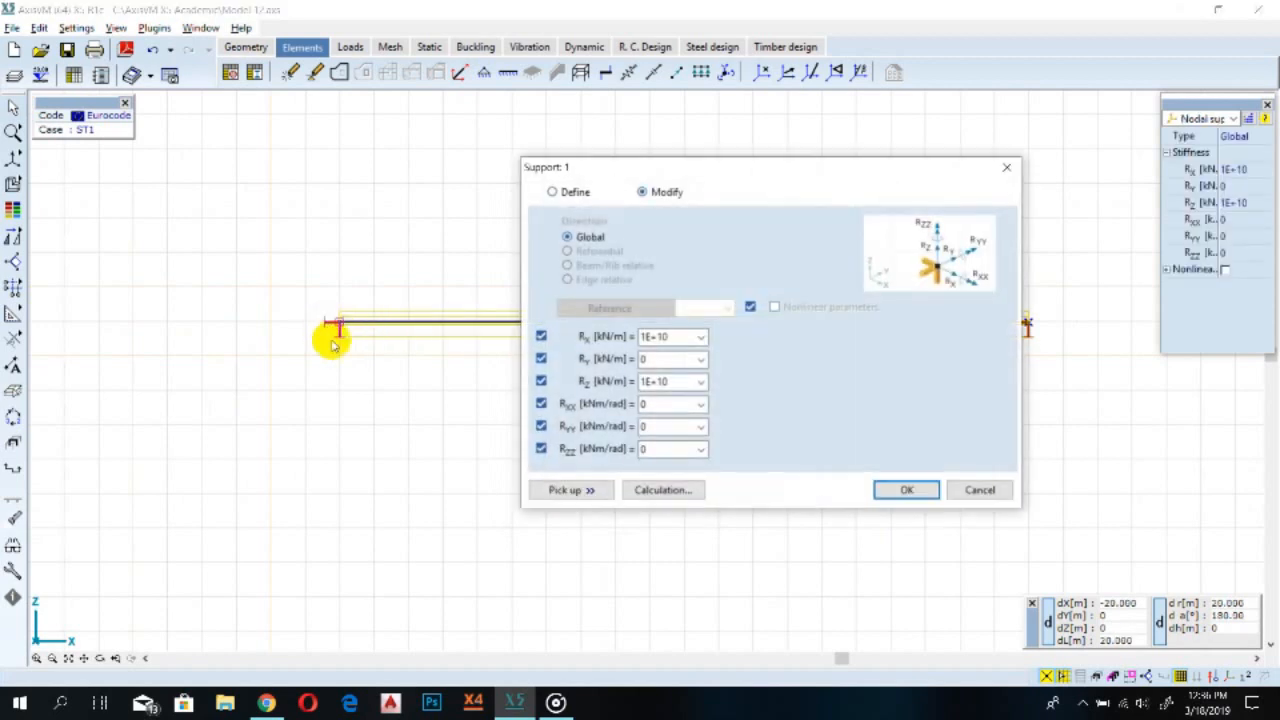
pyautogui.click(673, 336)
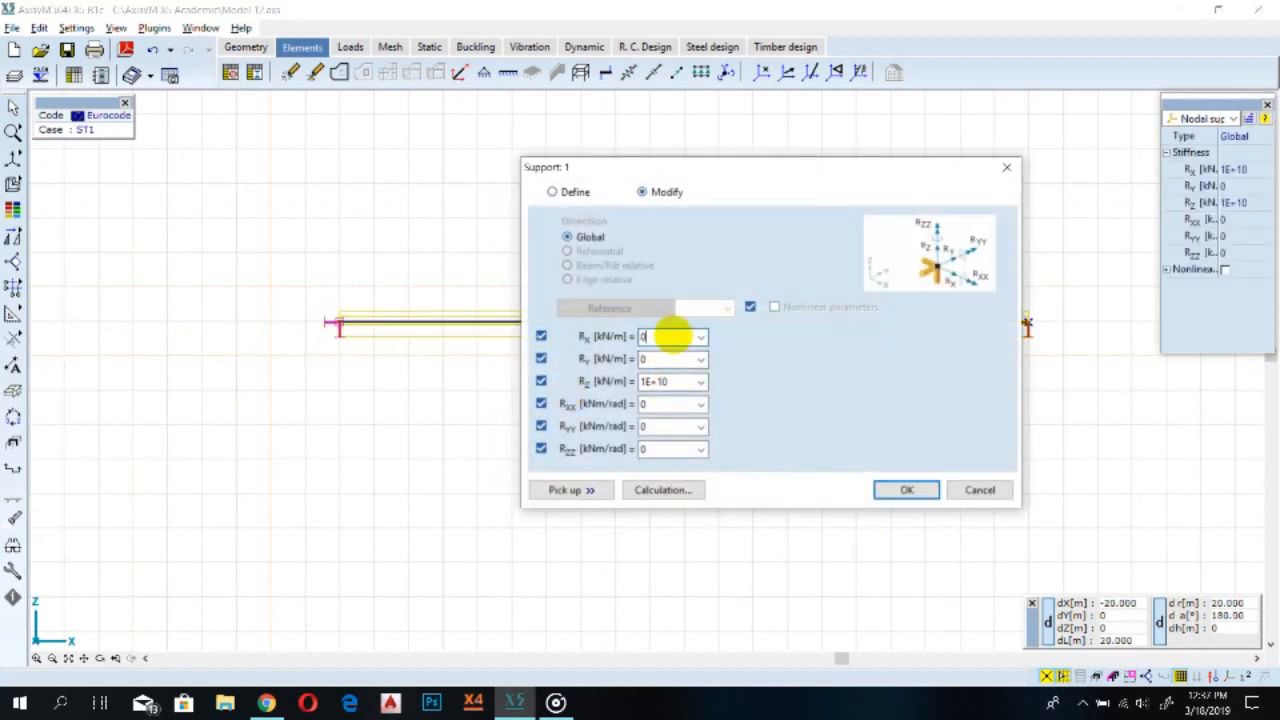
pyautogui.click(906, 489)
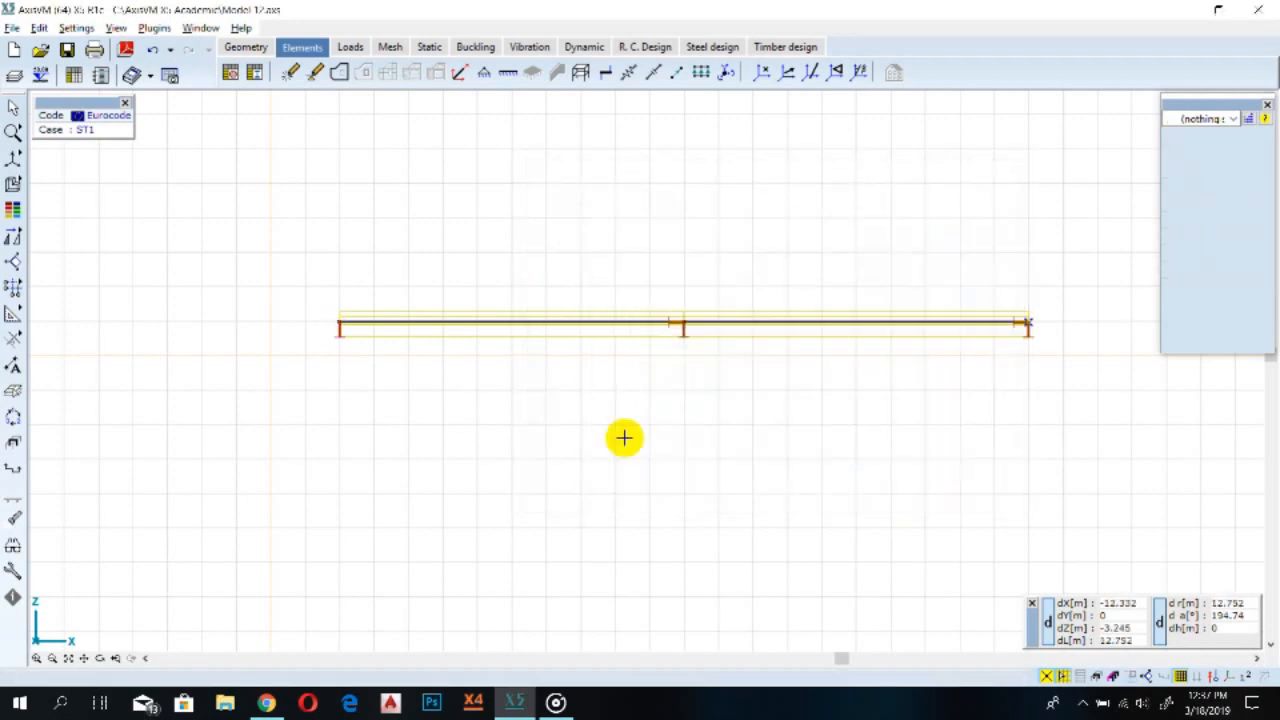
pyautogui.click(1027, 328)
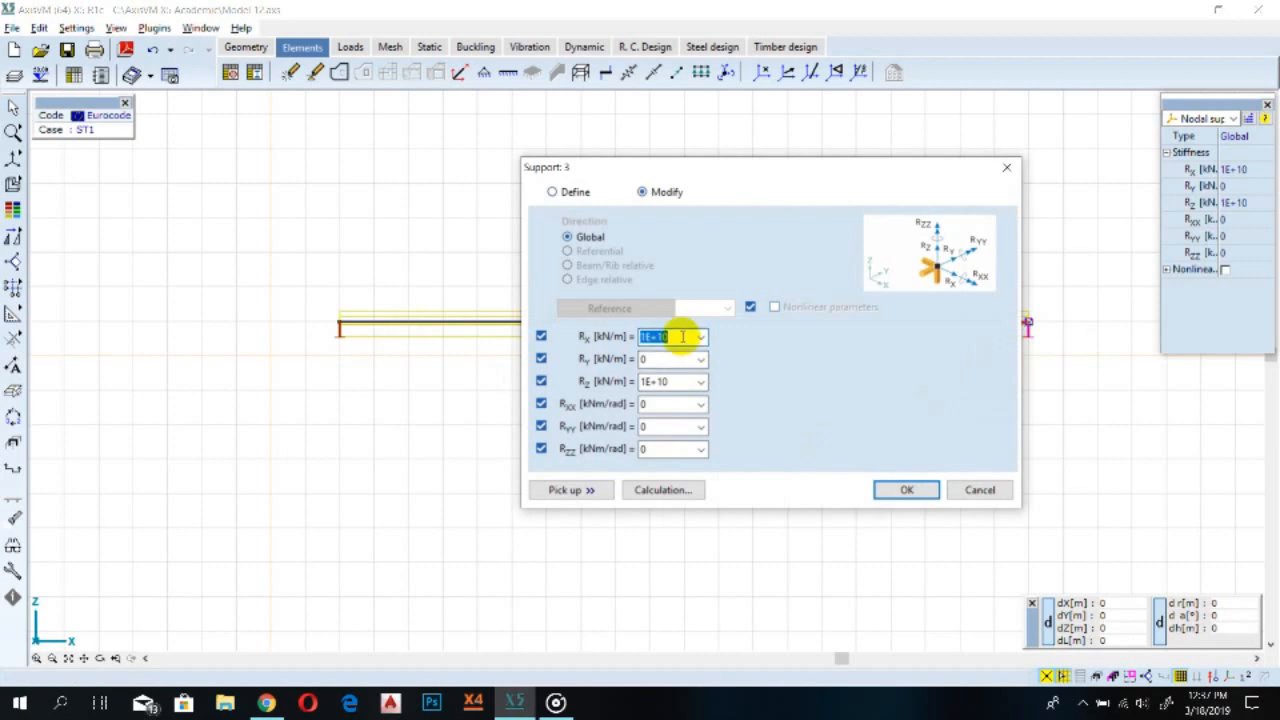
pyautogui.click(906, 489)
pyautogui.scroll(-1, 761, 404)
pyautogui.scroll(1, 761, 404)
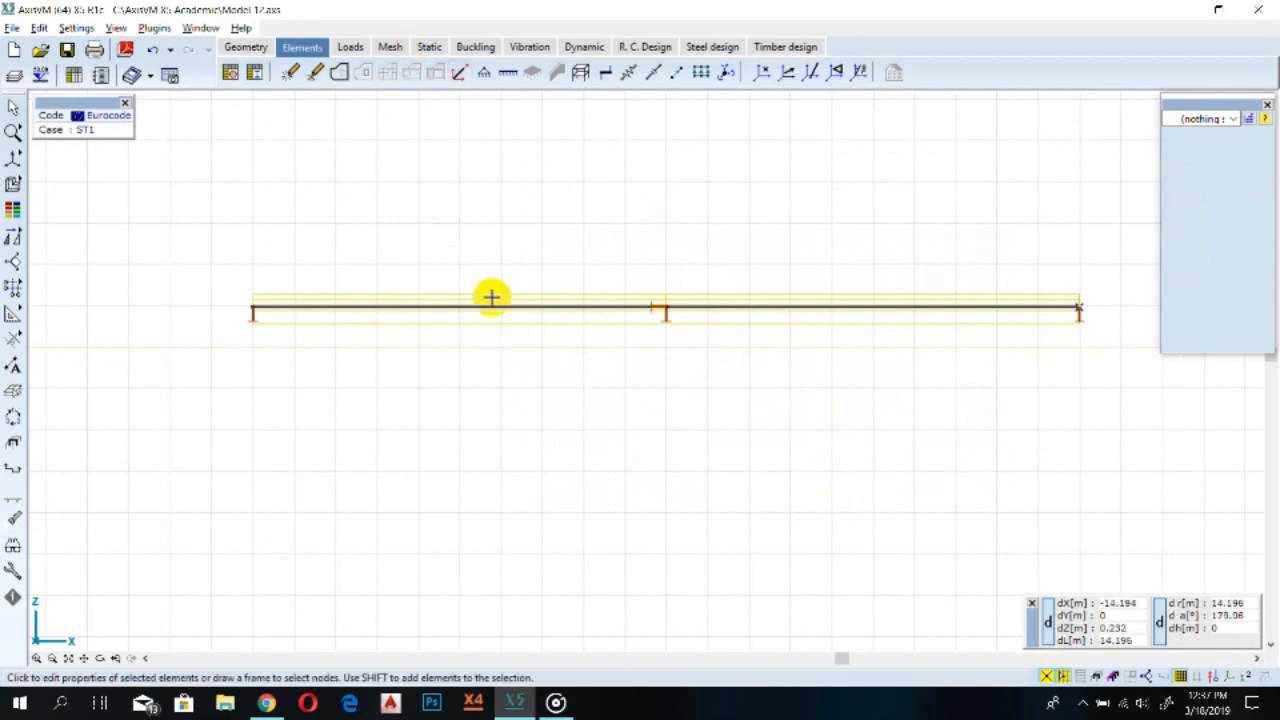
pyautogui.click(556, 703)
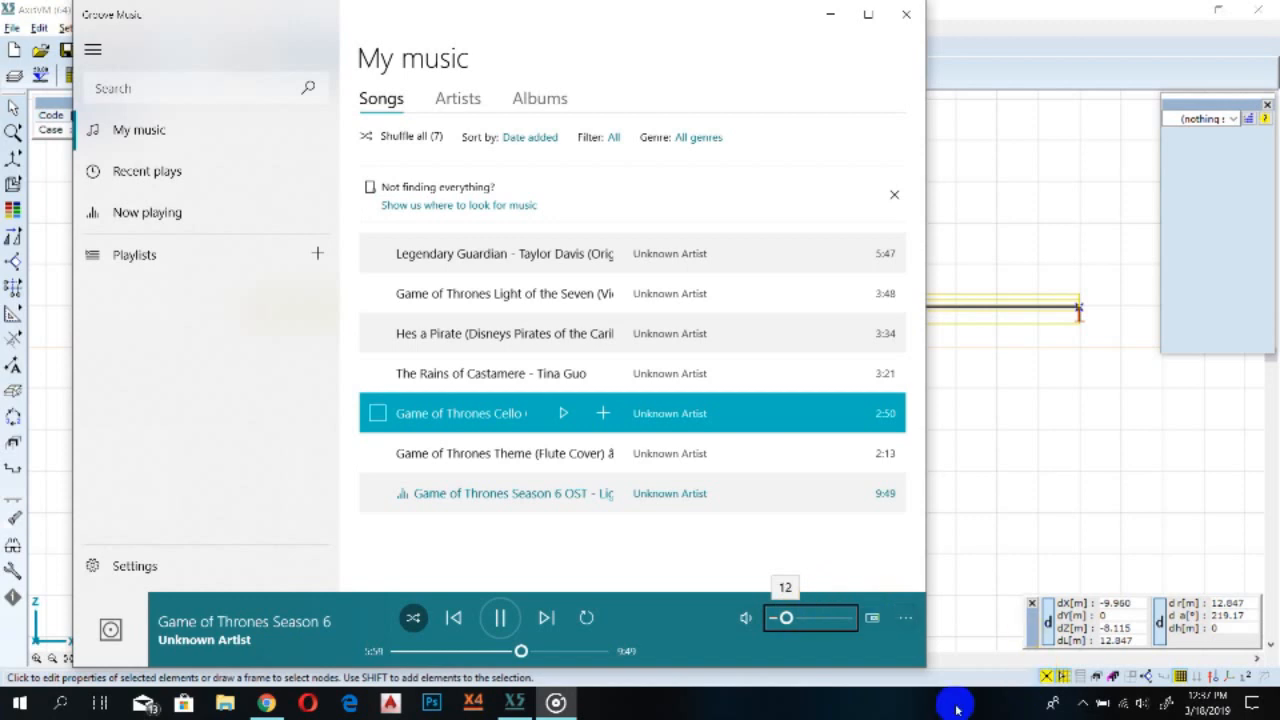
pyautogui.click(830, 14)
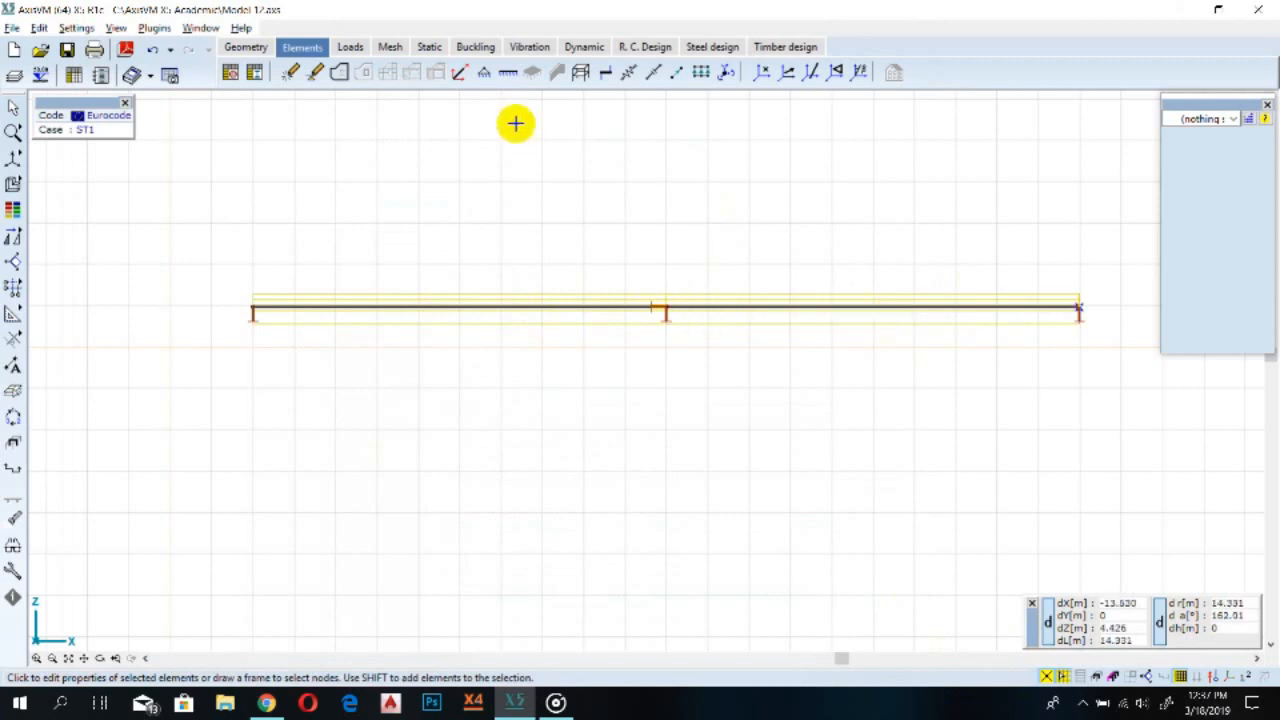
pyautogui.click(350, 47)
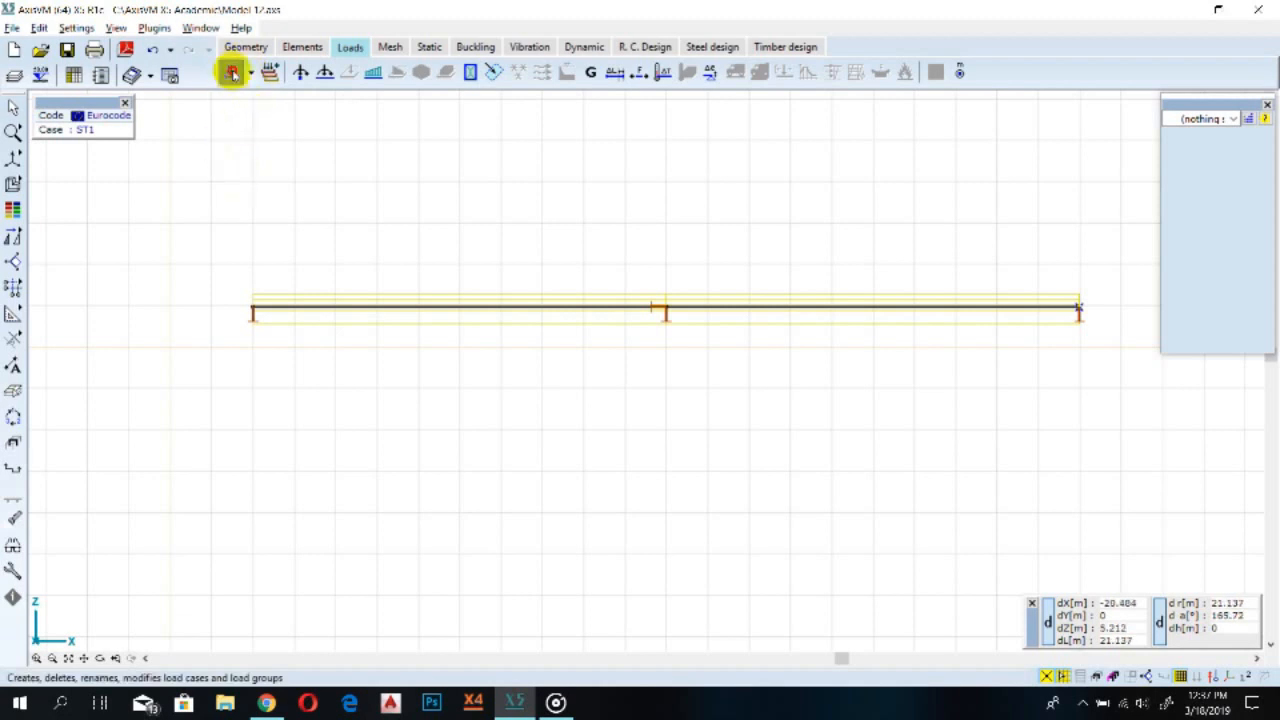
pyautogui.click(231, 72)
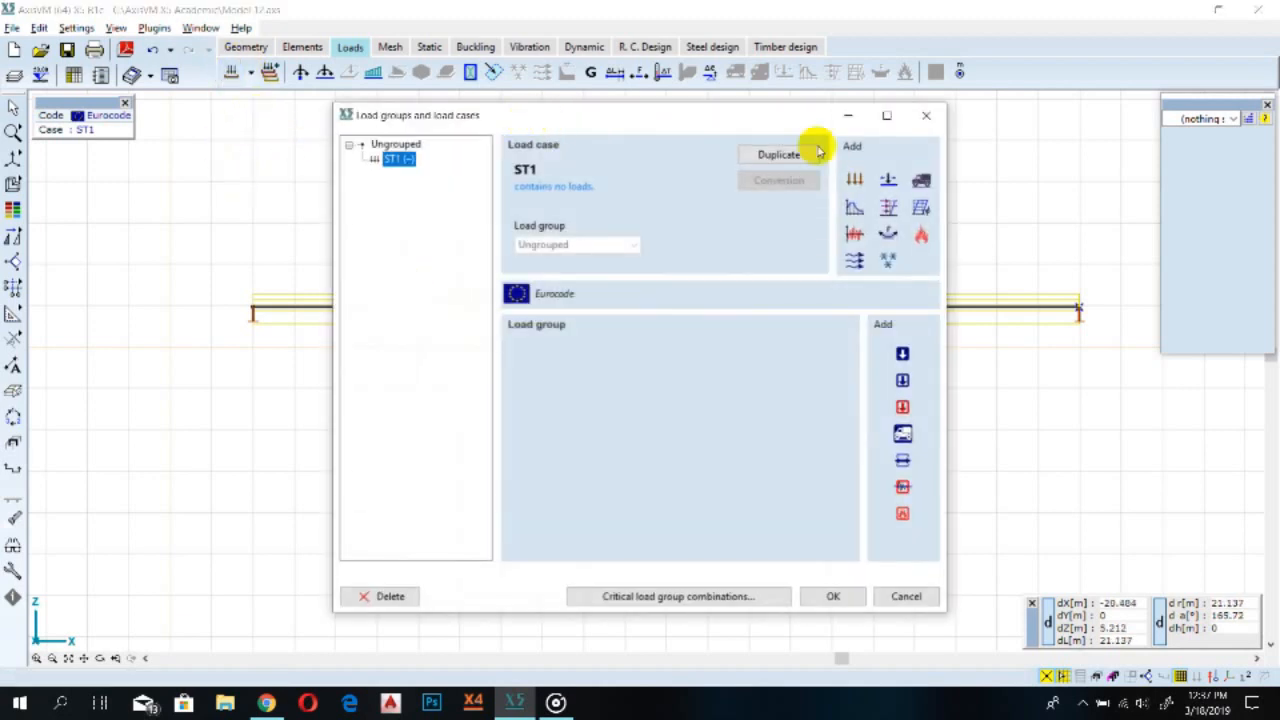
pyautogui.click(926, 115)
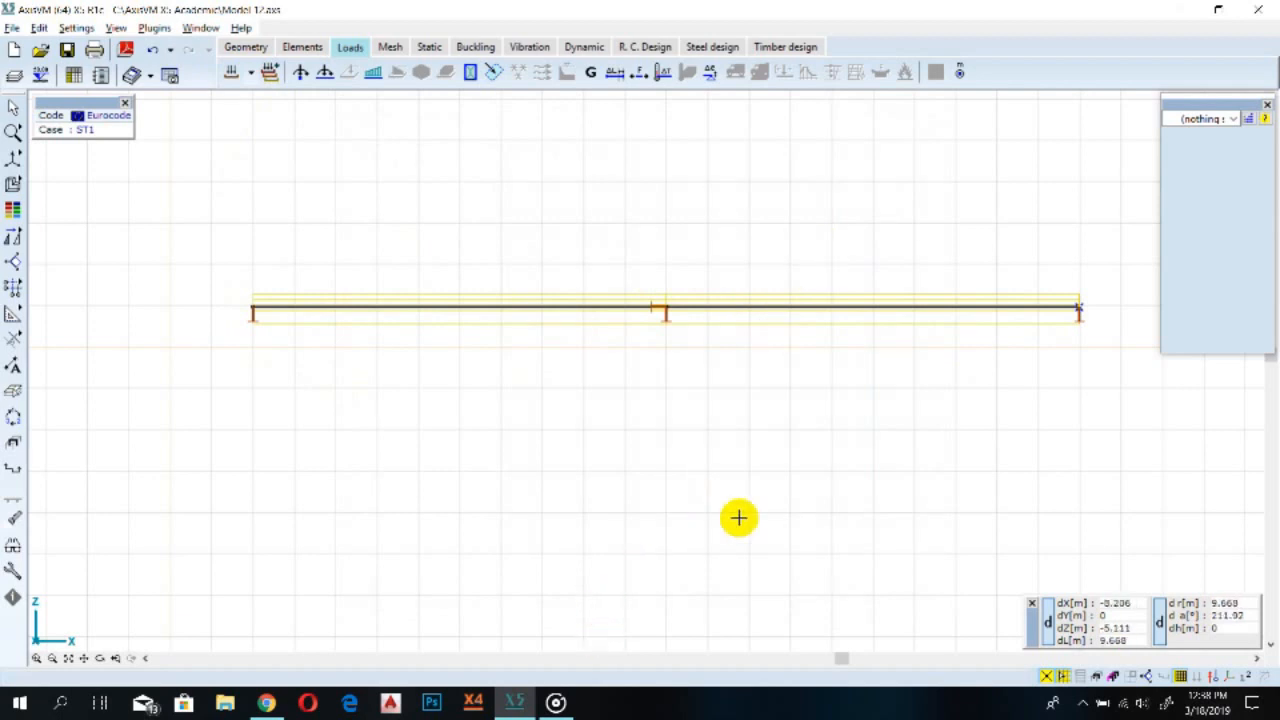
# Select each beam span in turn to review its material, cross-section and length properties
pyautogui.moveTo(809, 466); pyautogui.dragTo(743, 523, button='middle')
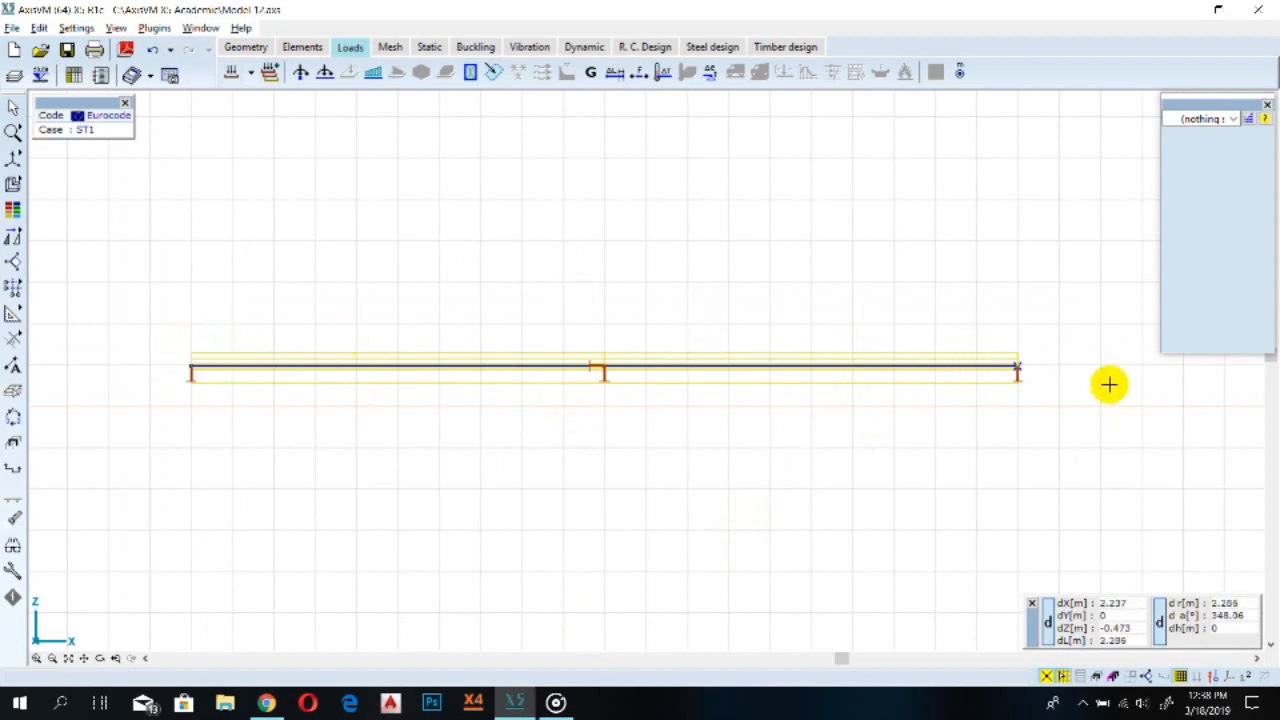
pyautogui.click(477, 365)
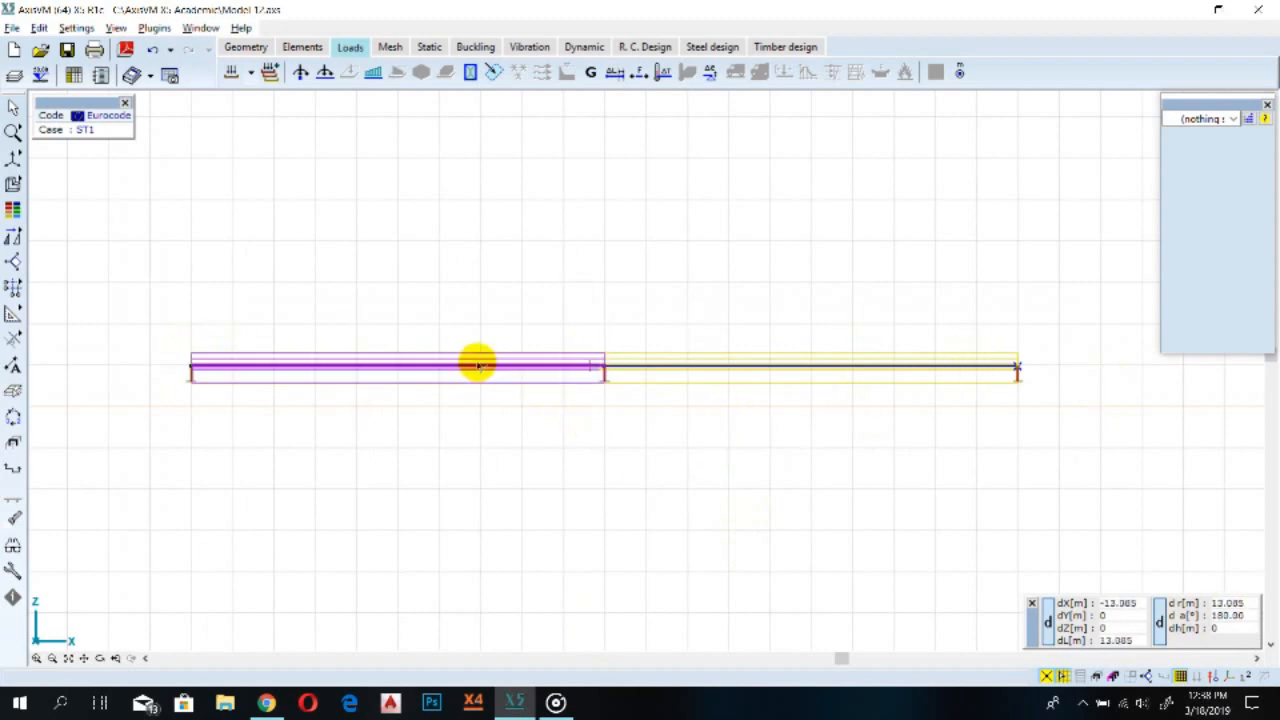
pyautogui.click(477, 370)
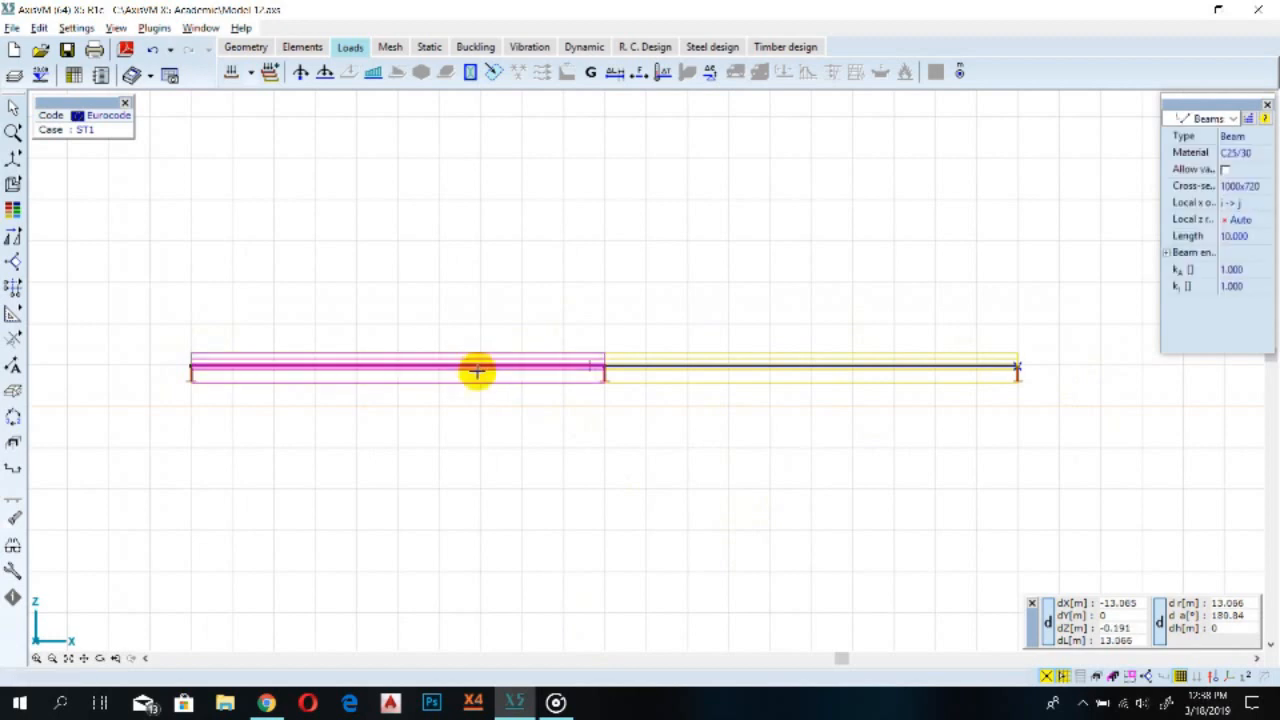
pyautogui.click(660, 366)
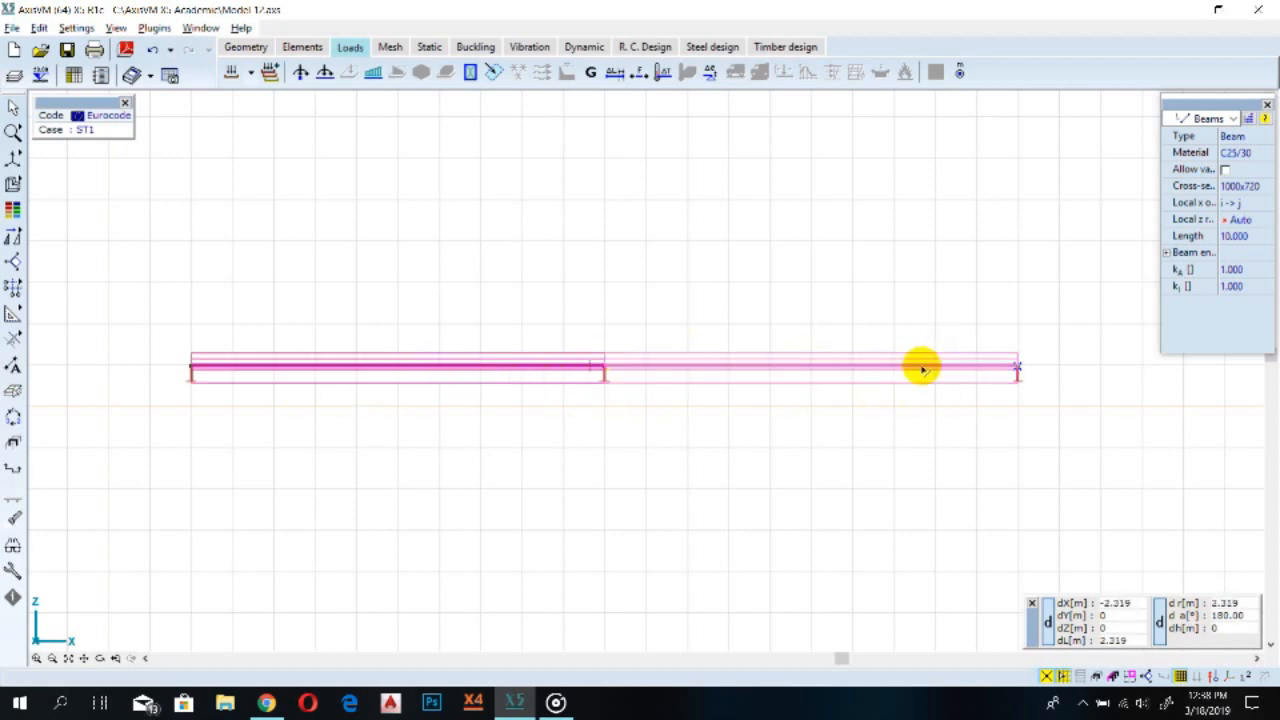
pyautogui.click(703, 369)
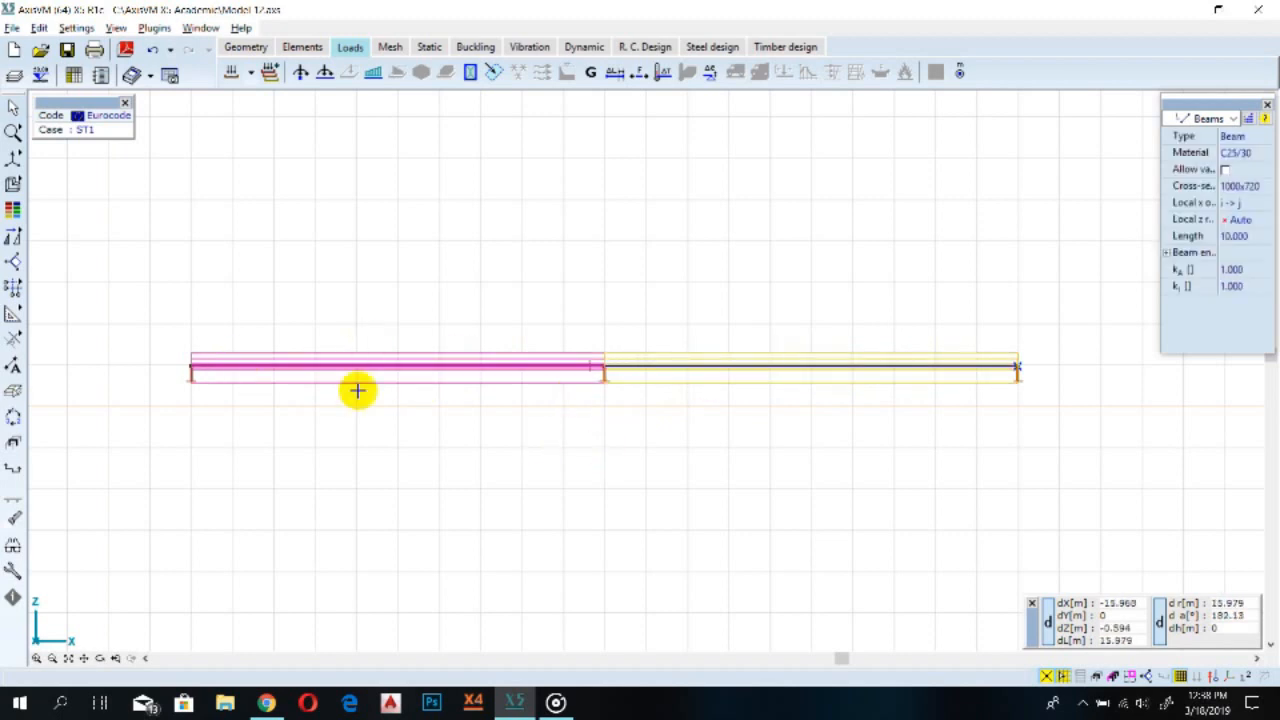
pyautogui.click(697, 367)
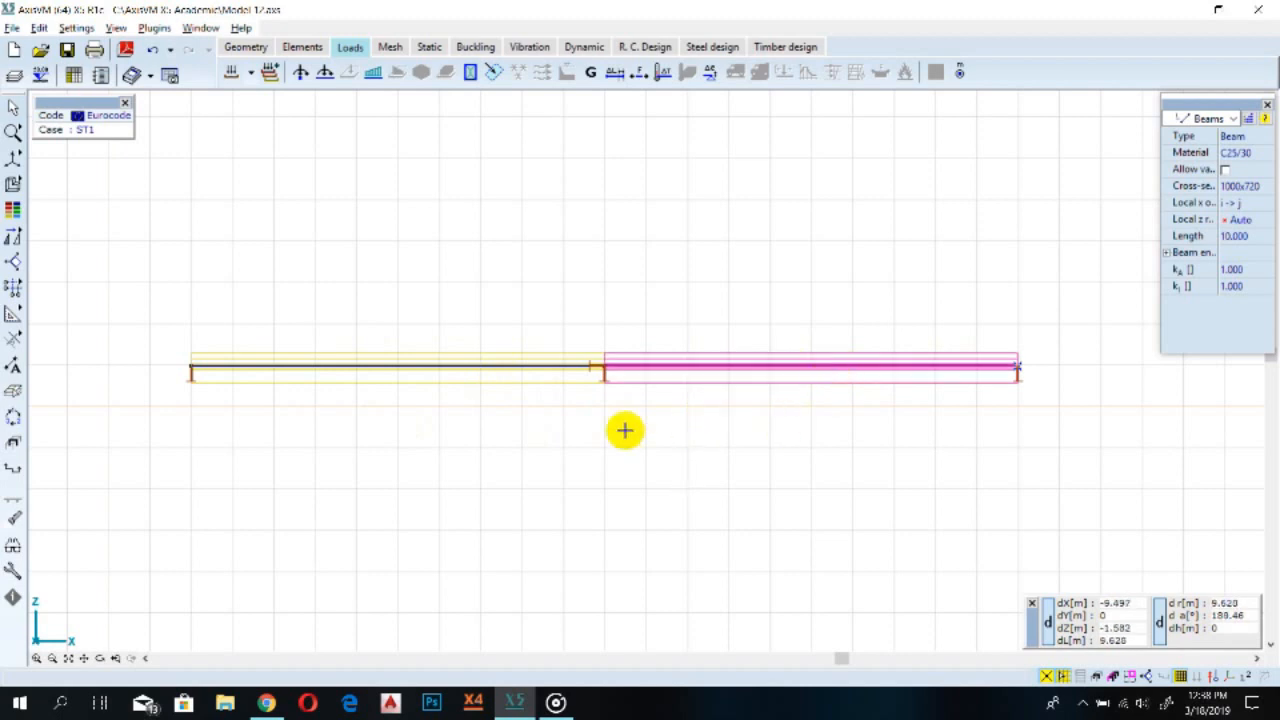
pyautogui.click(485, 372)
pyautogui.click(496, 368)
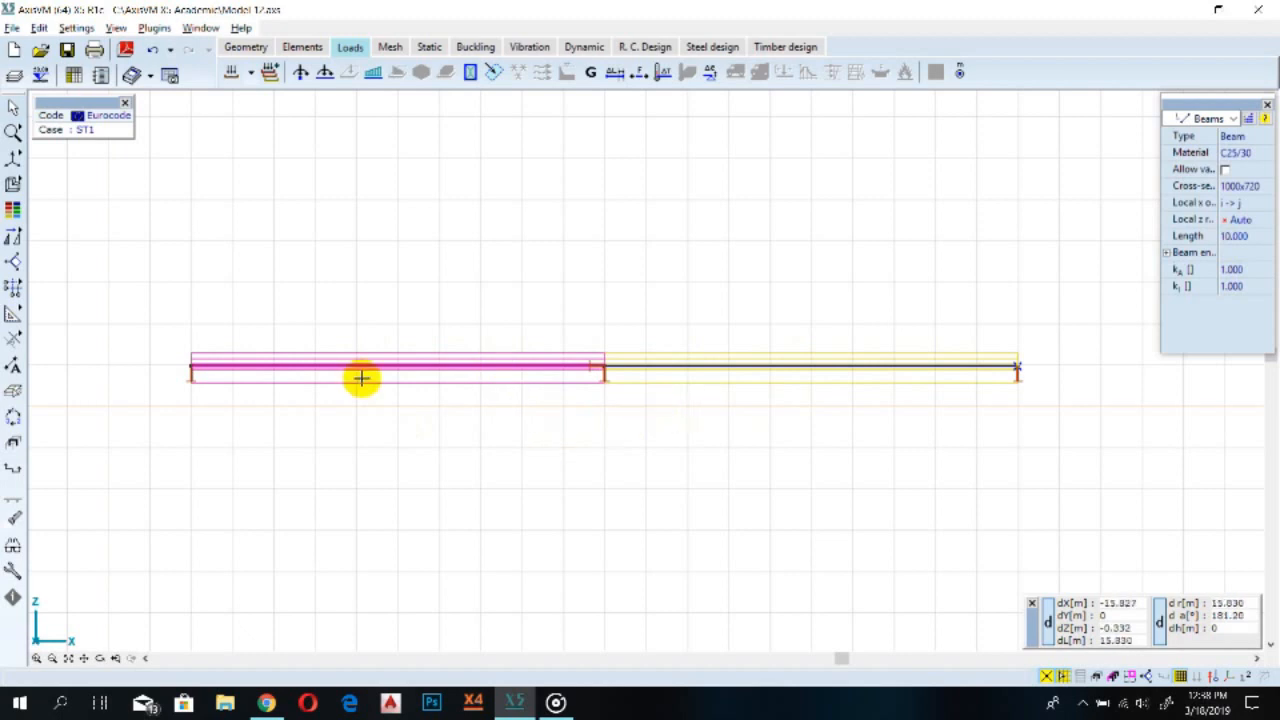
# Rename load case ST1 to self weight in the load groups and load cases dialog
pyautogui.click(231, 71)
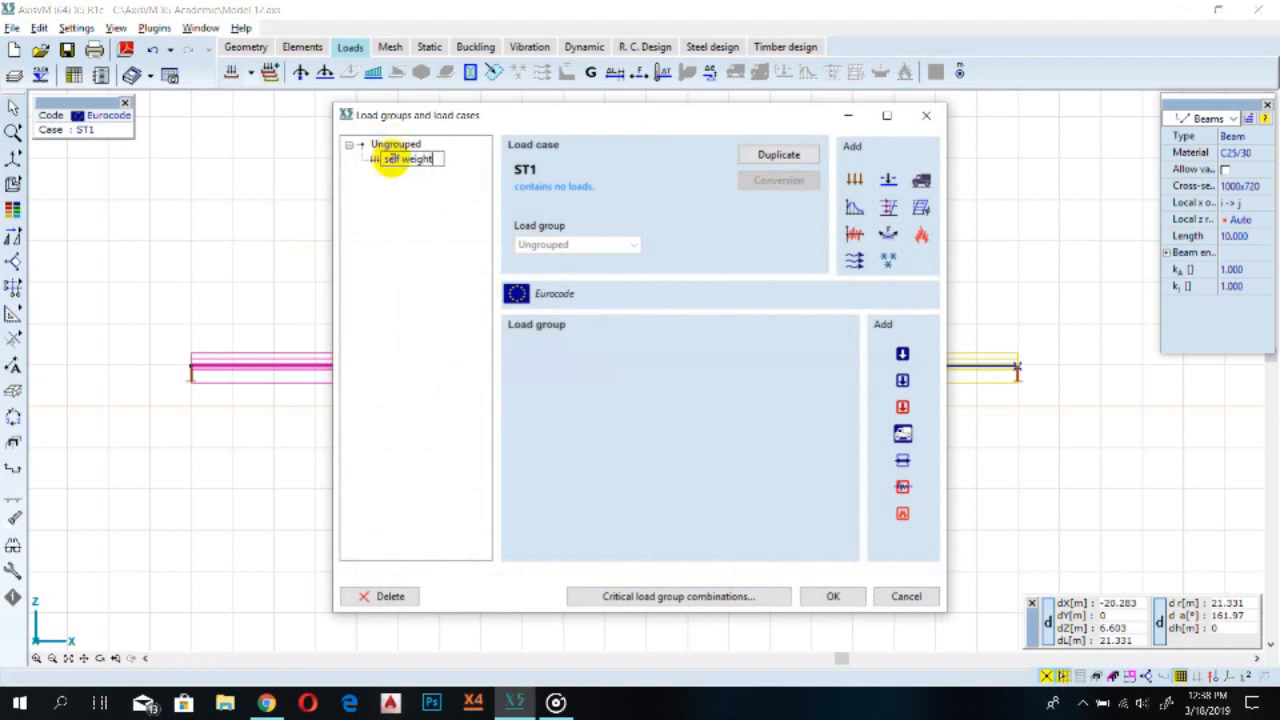
pyautogui.press('Return')
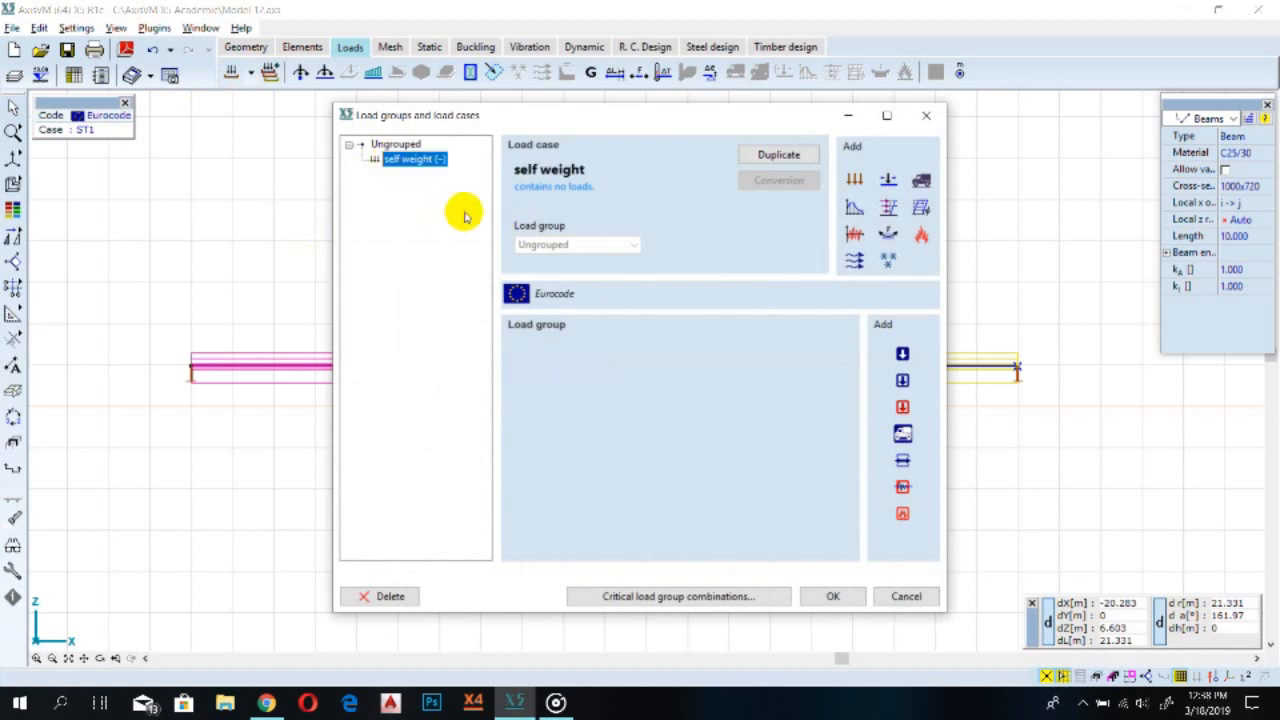
pyautogui.click(825, 596)
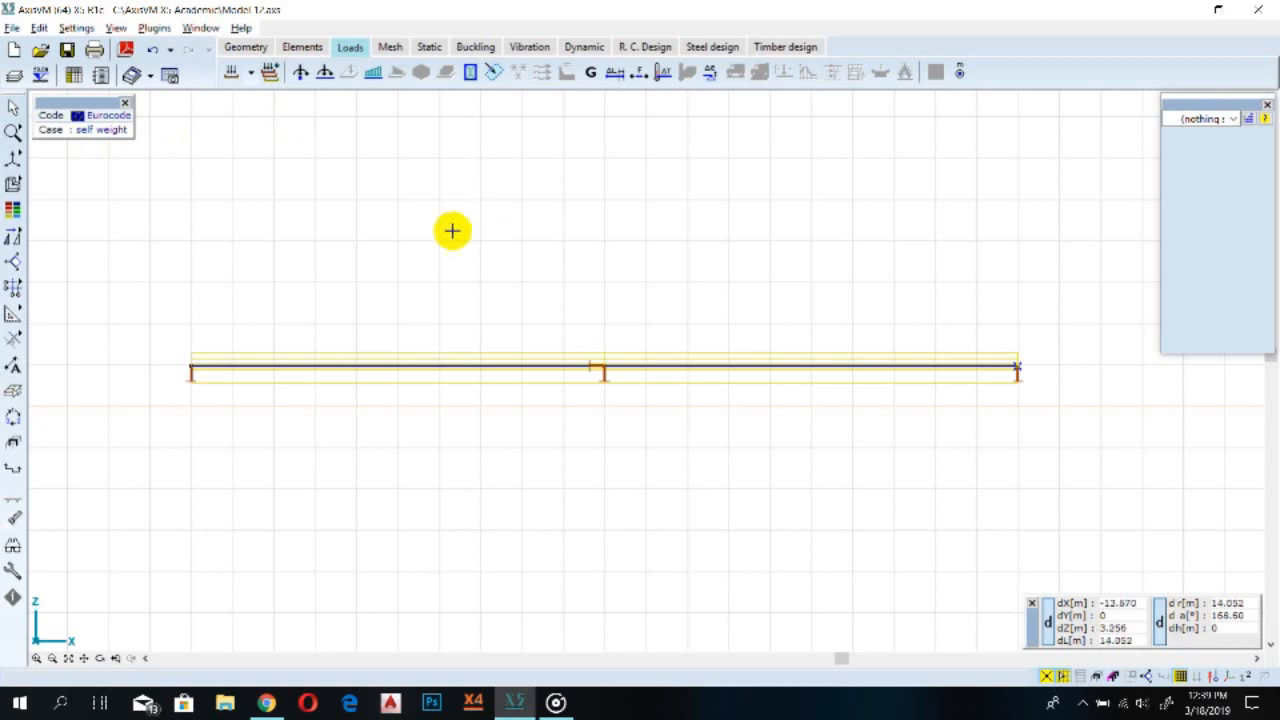
# Apply self weight to all beam elements in the self weight load case
pyautogui.click(591, 75)
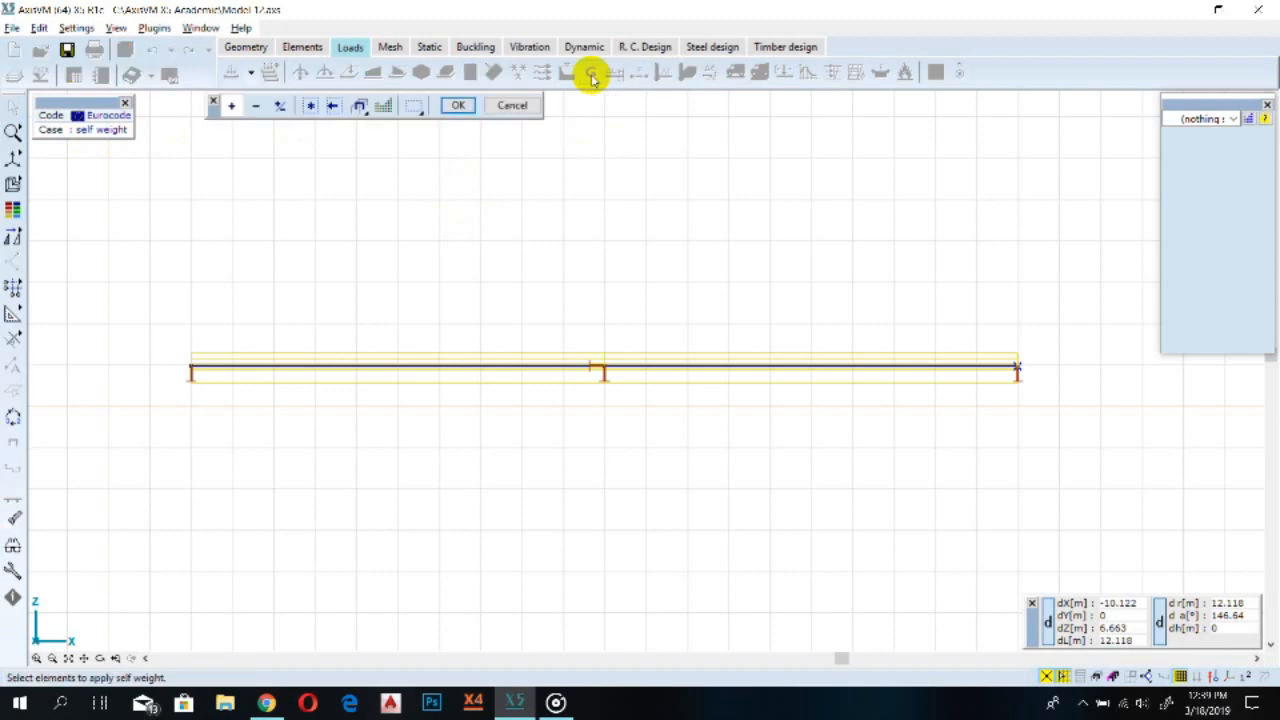
pyautogui.click(310, 105)
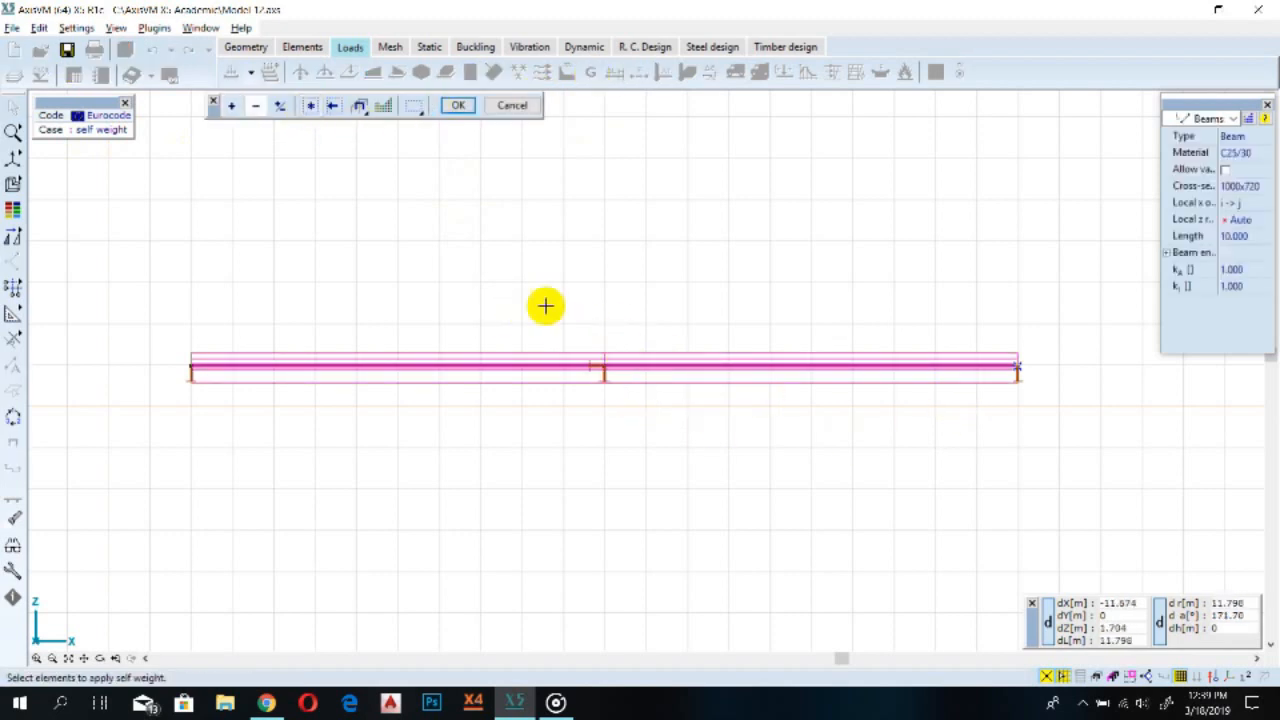
pyautogui.click(459, 106)
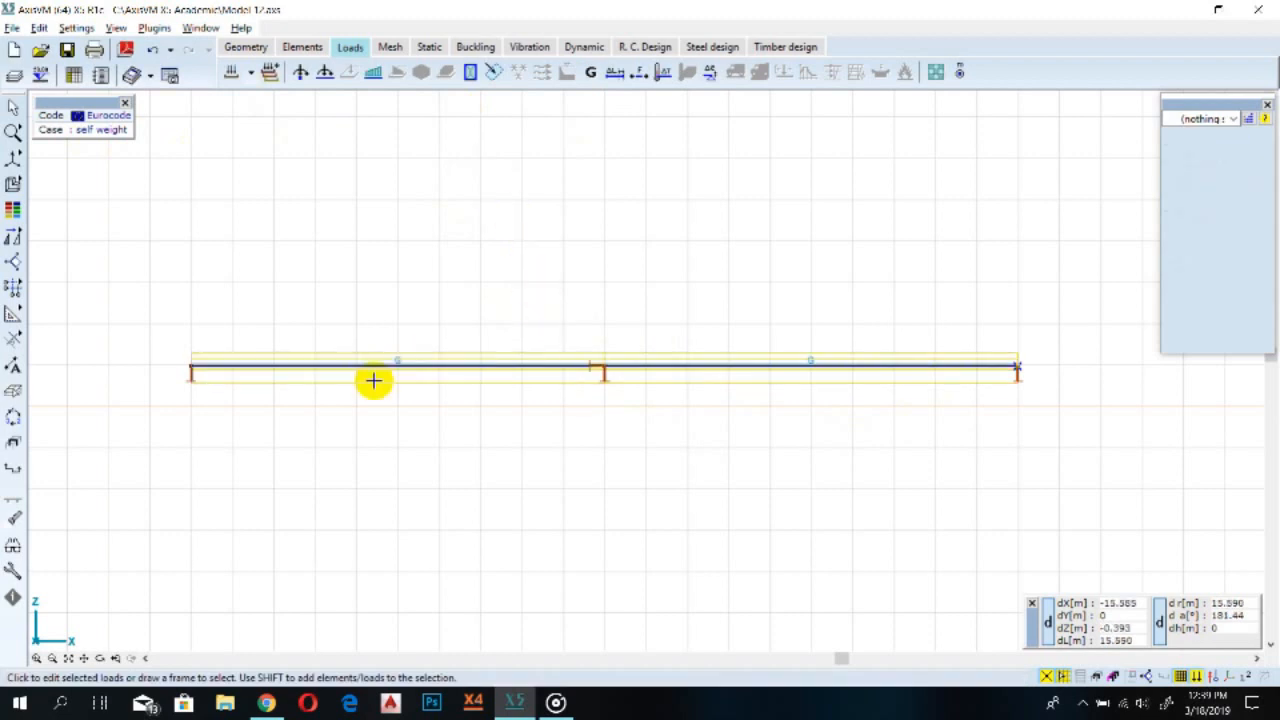
# Zoom and pan along the beam to inspect the applied self-weight loads on both spans
pyautogui.scroll(6, 373, 380)
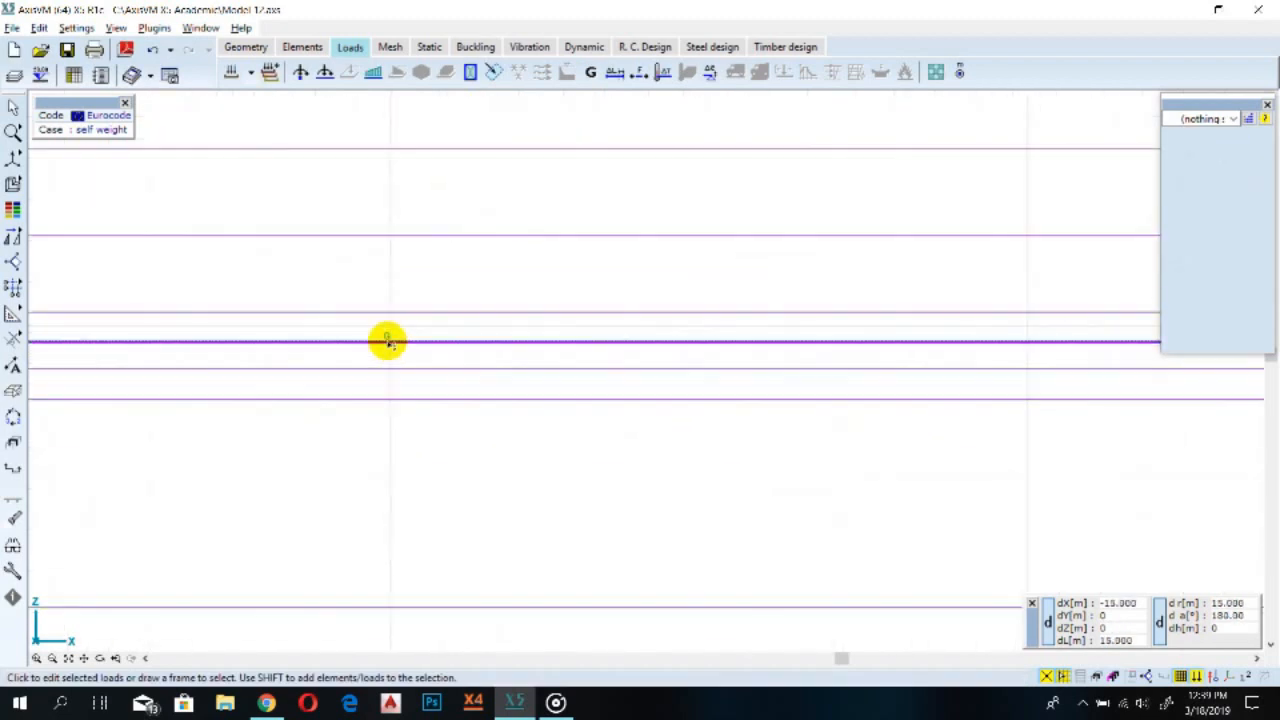
pyautogui.scroll(-10, 388, 342)
pyautogui.scroll(3, 973, 386)
pyautogui.scroll(-3, 967, 386)
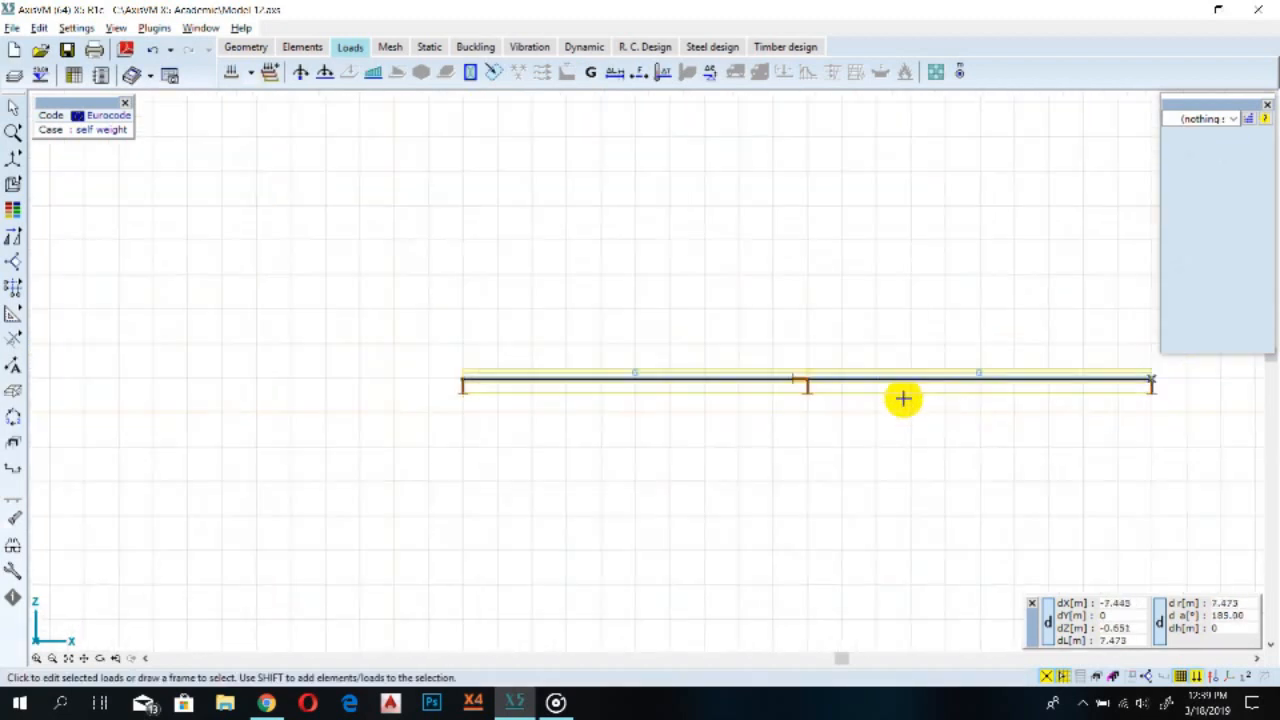
pyautogui.scroll(4, 631, 380)
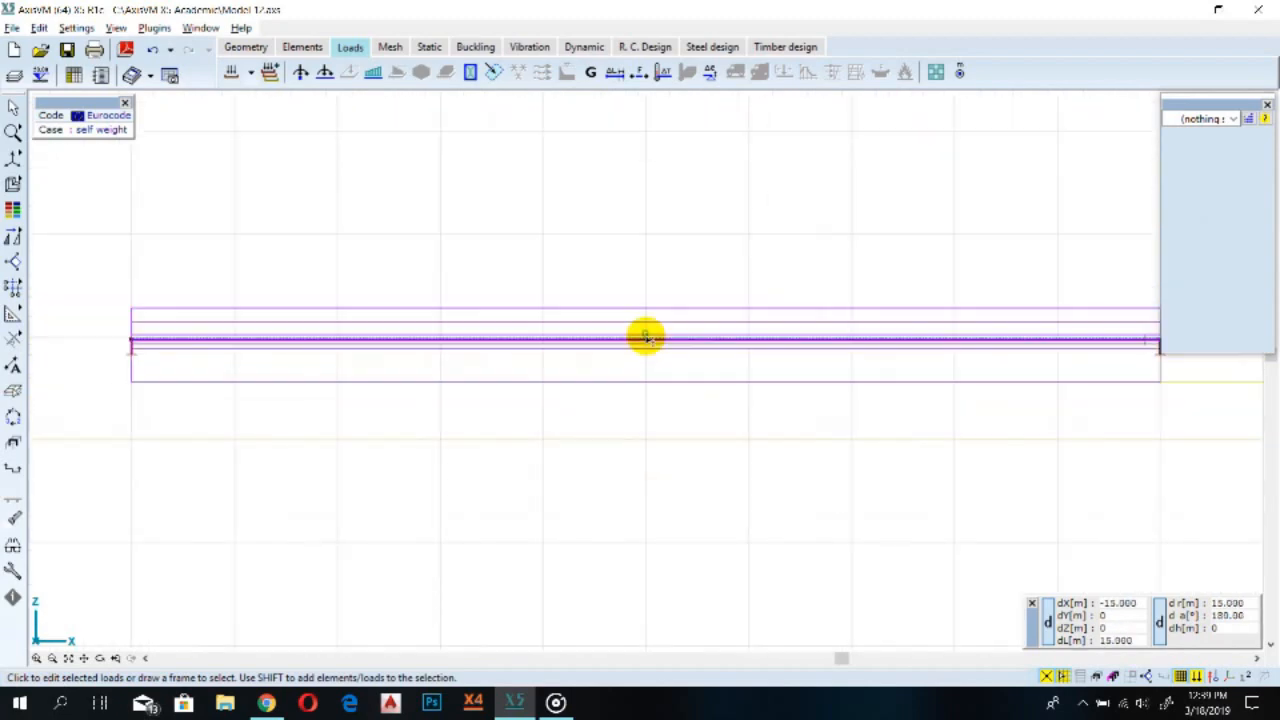
pyautogui.scroll(-3, 646, 336)
pyautogui.scroll(6, 646, 331)
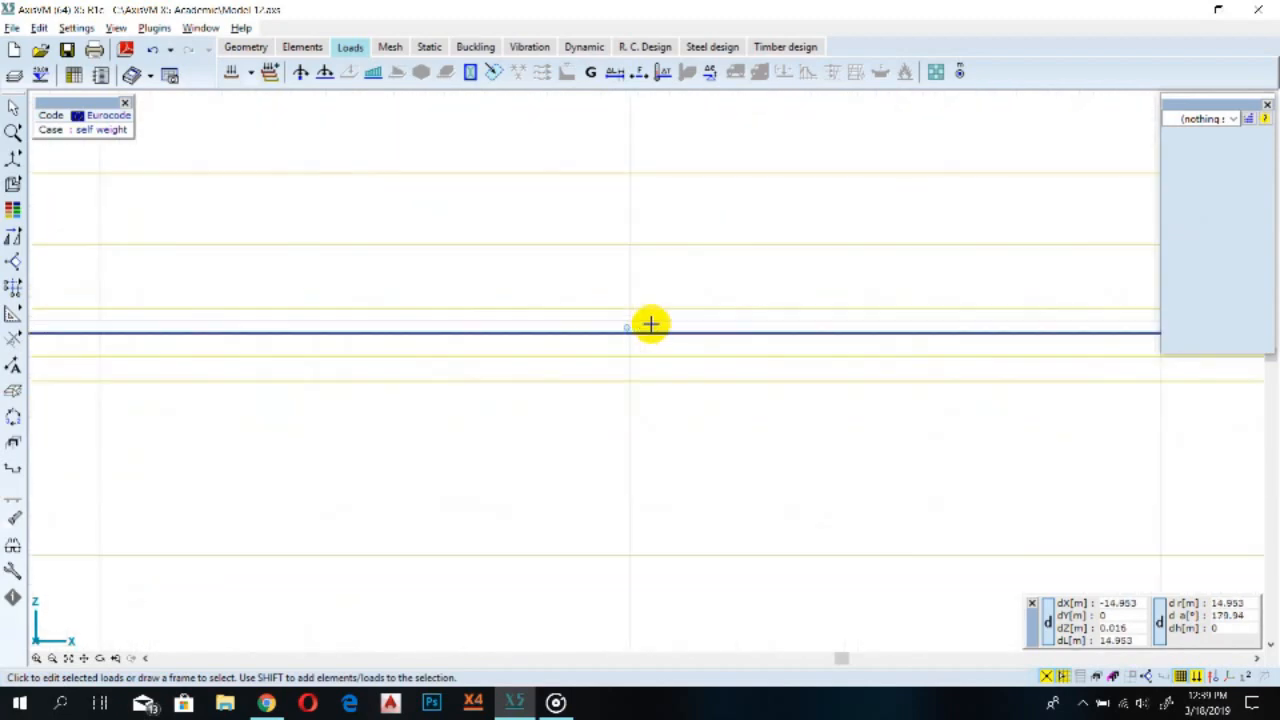
pyautogui.scroll(2, 640, 330)
pyautogui.scroll(-4, 607, 330)
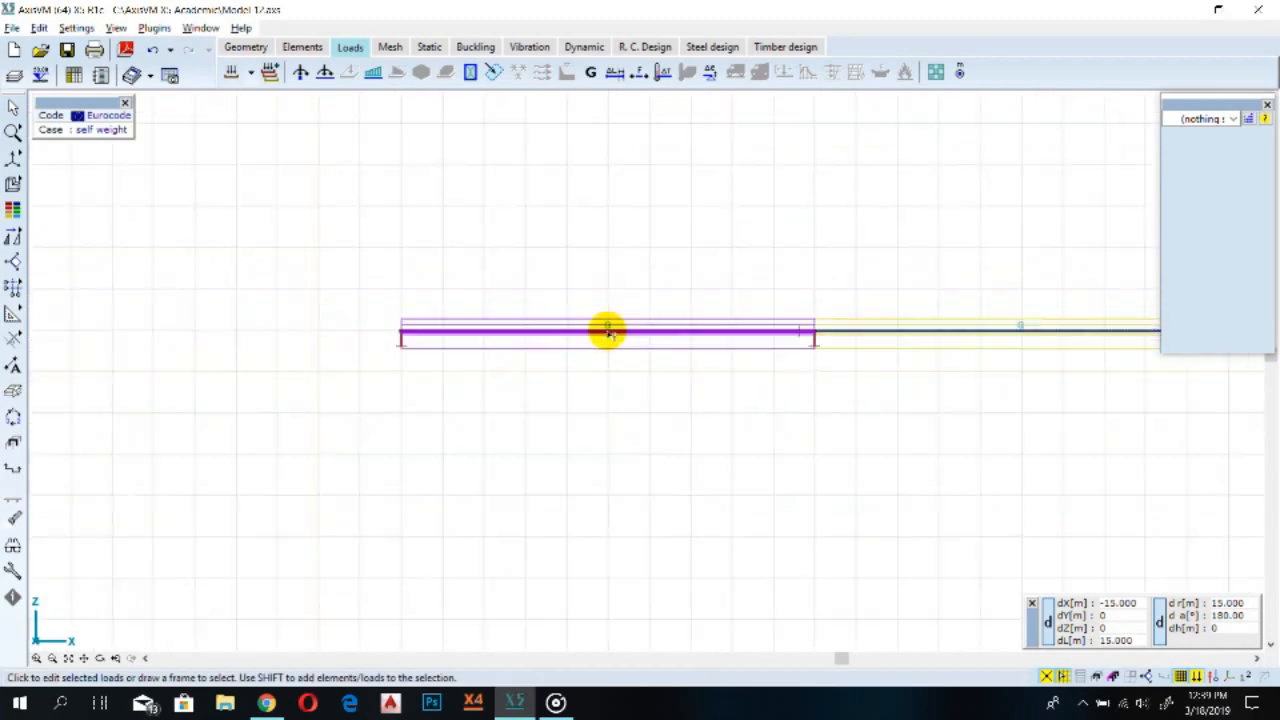
pyautogui.scroll(4, 1029, 334)
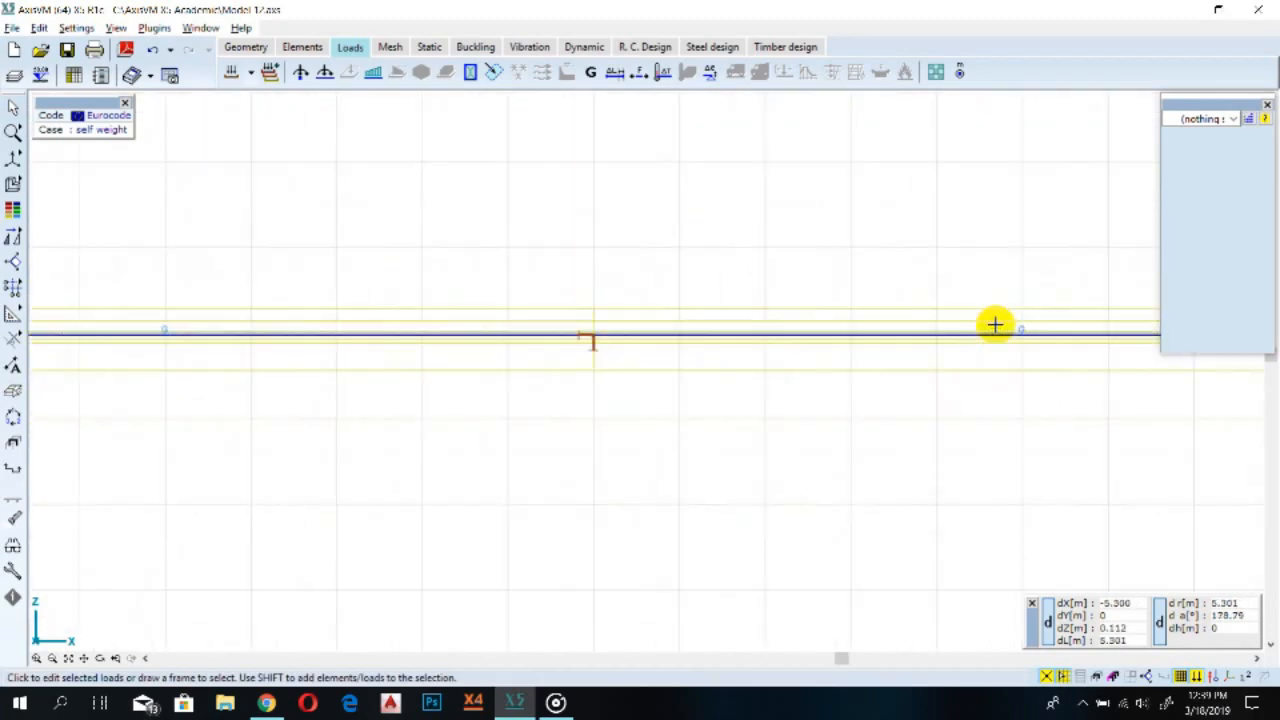
pyautogui.scroll(-5, 1040, 340)
pyautogui.moveTo(1045, 347); pyautogui.dragTo(843, 377, button='middle')
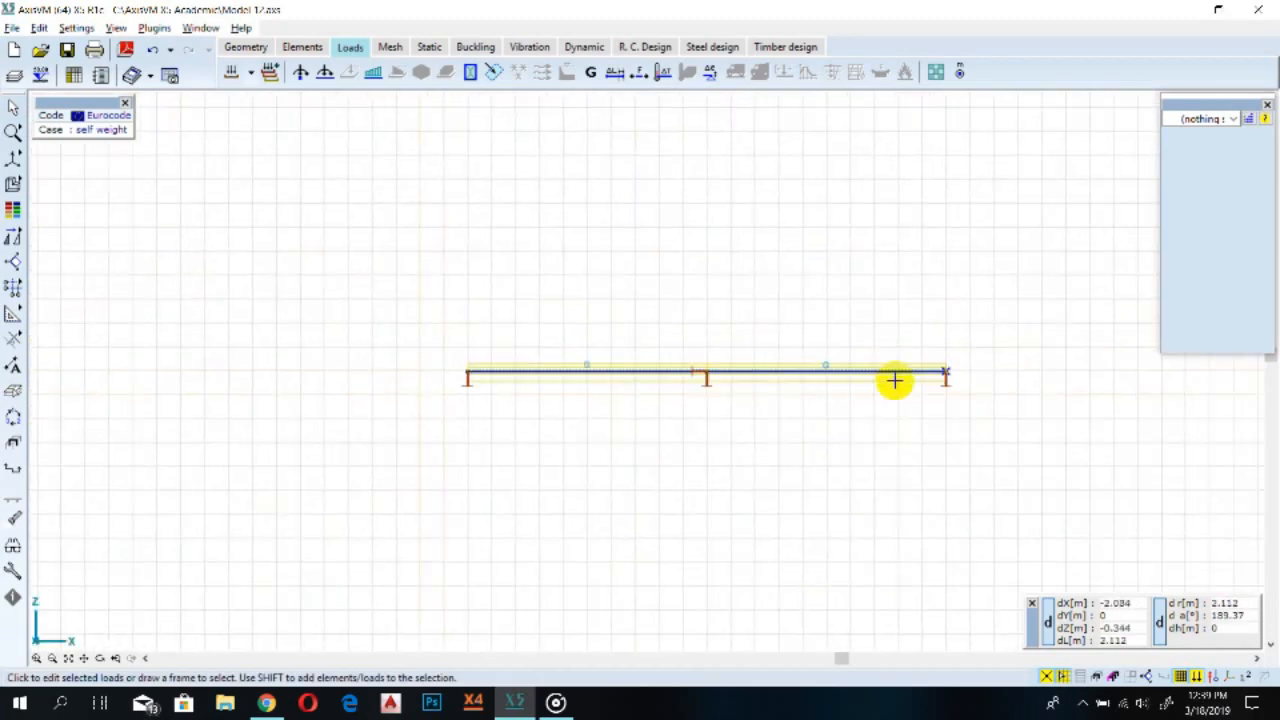
pyautogui.scroll(4, 831, 371)
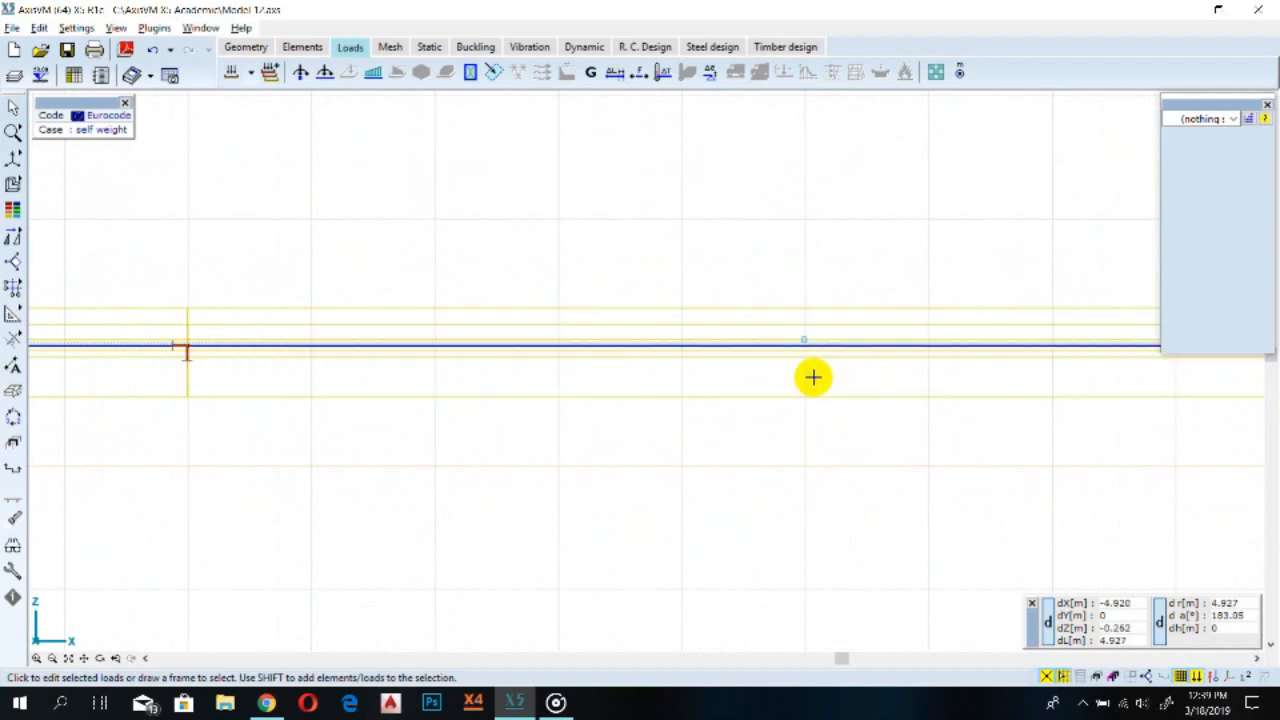
pyautogui.scroll(-3, 813, 377)
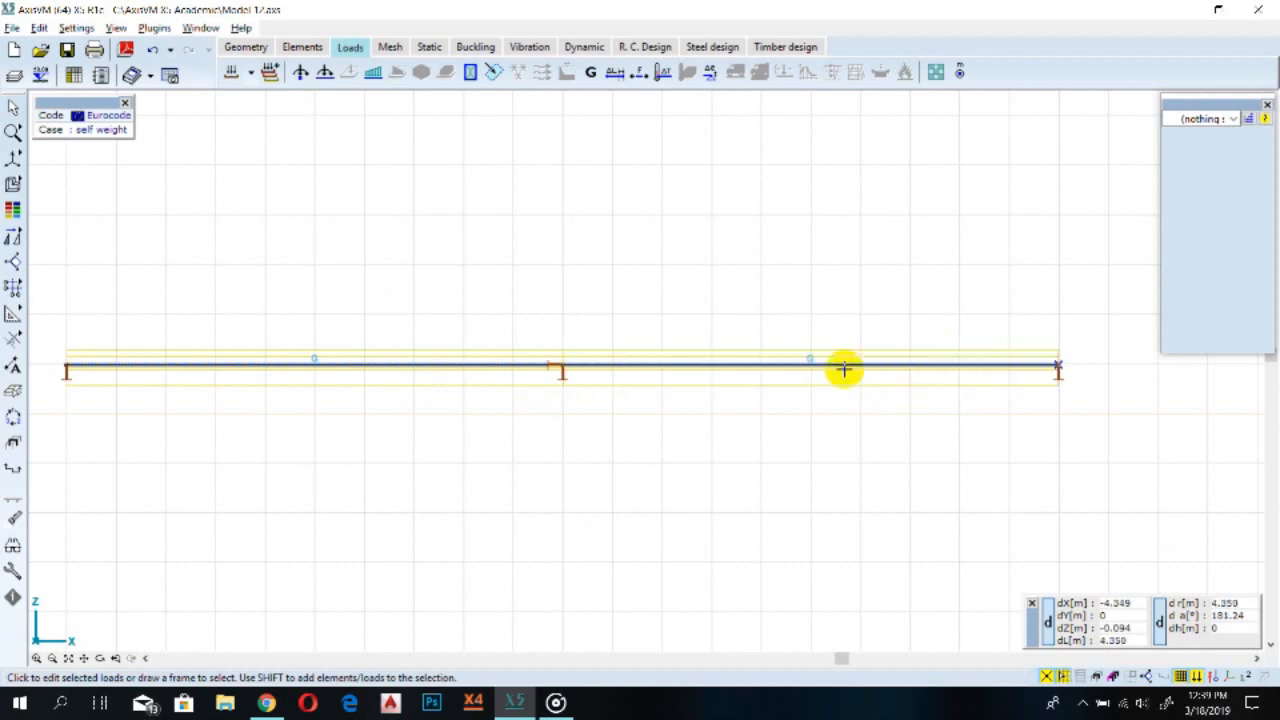
pyautogui.scroll(3, 810, 360)
pyautogui.scroll(-2, 805, 362)
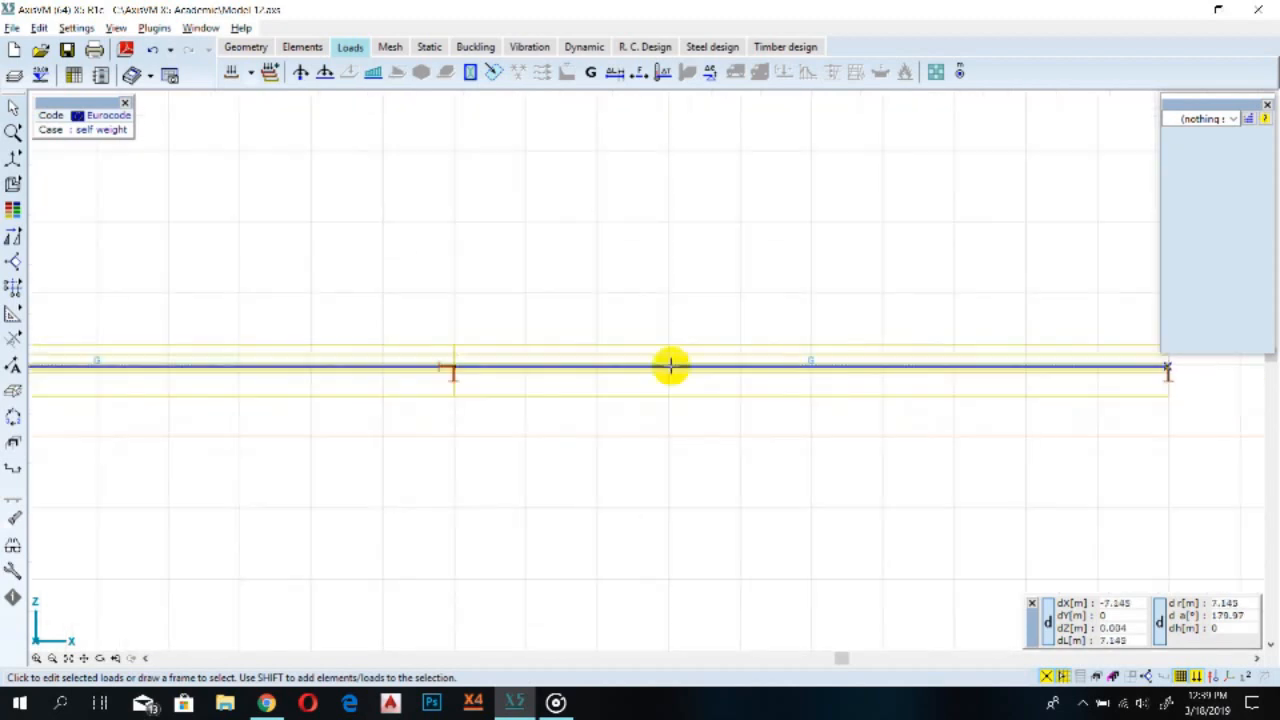
pyautogui.scroll(-2, 190, 358)
pyautogui.moveTo(155, 360); pyautogui.dragTo(366, 363, button='middle')
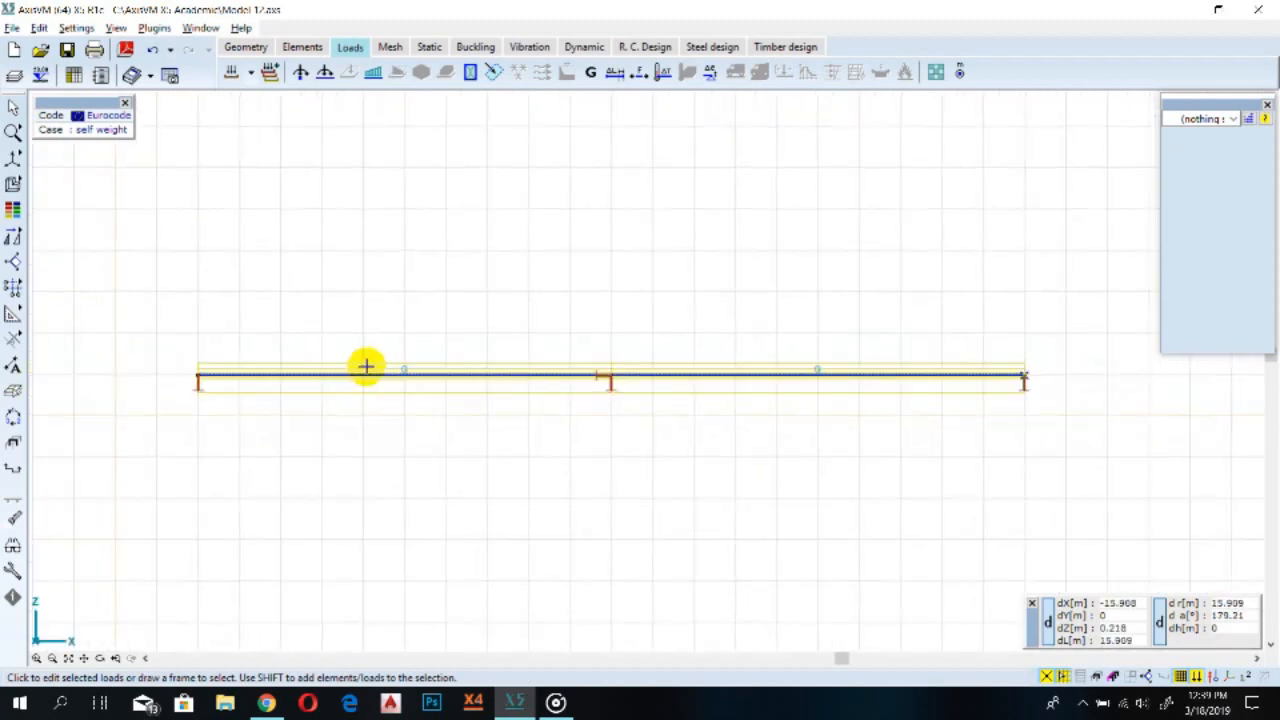
pyautogui.scroll(3, 400, 374)
pyautogui.scroll(-1, 400, 374)
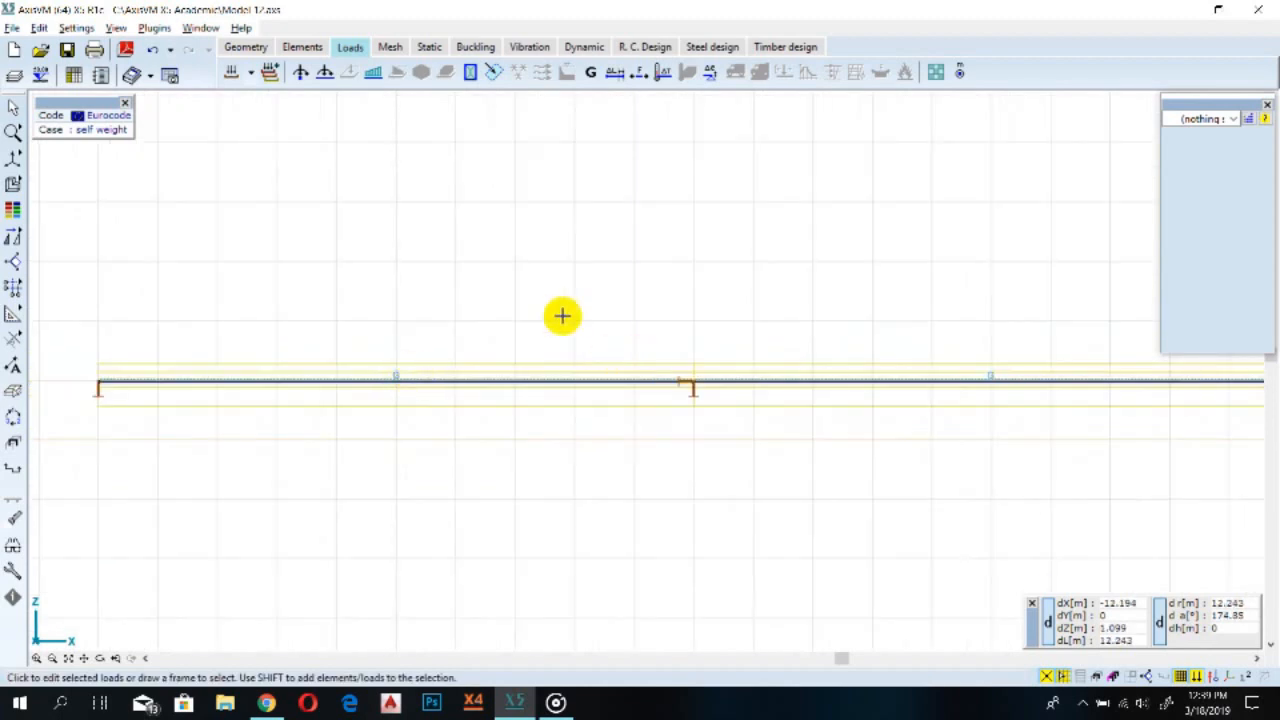
pyautogui.scroll(-2, 480, 386)
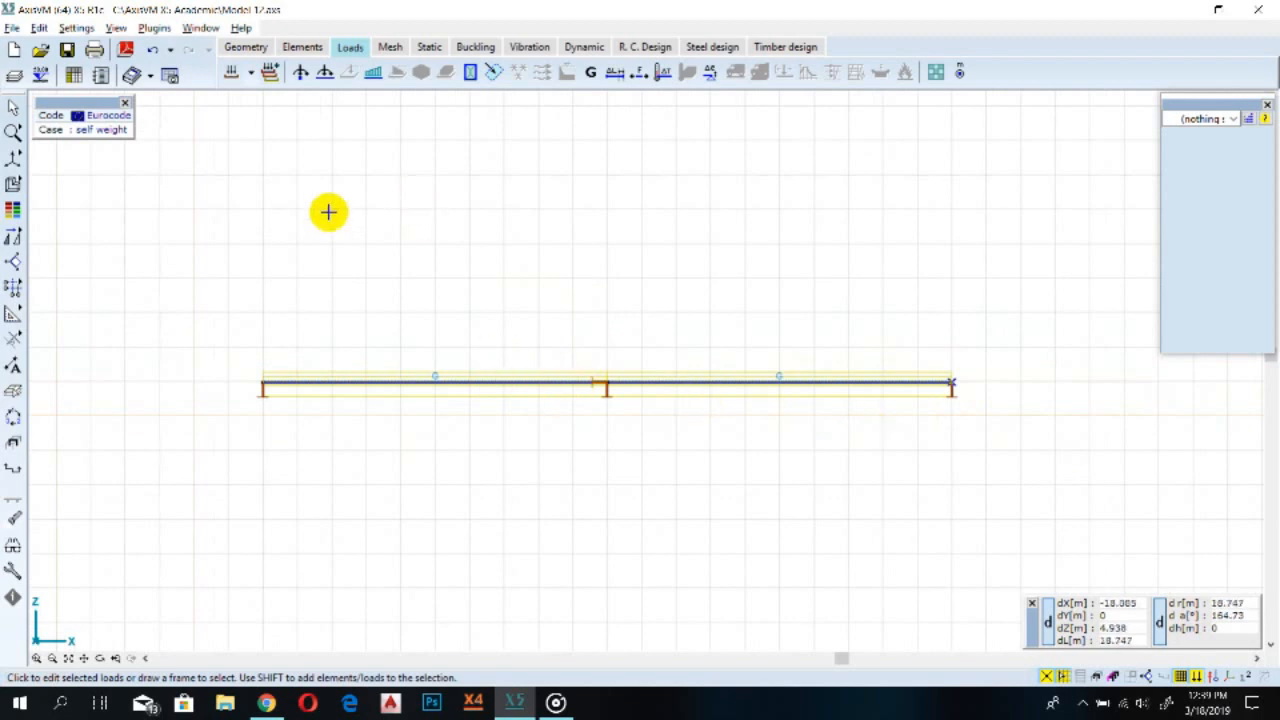
pyautogui.click(231, 73)
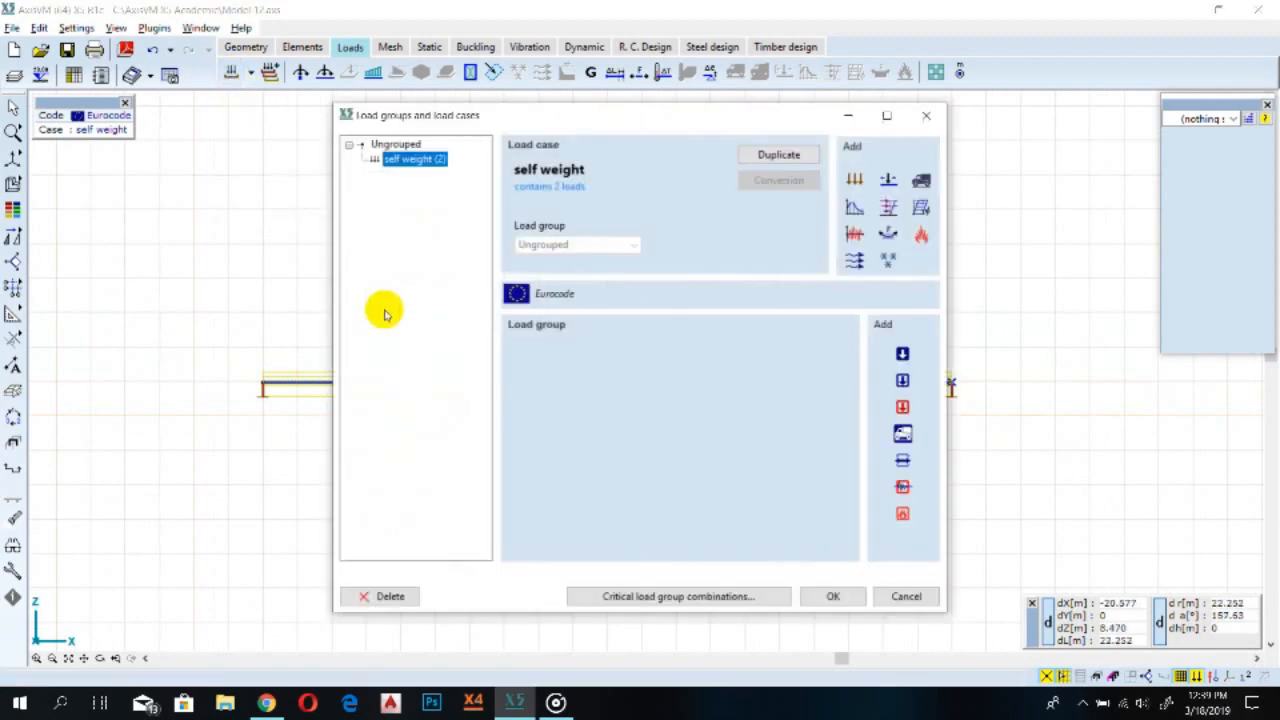
pyautogui.click(925, 118)
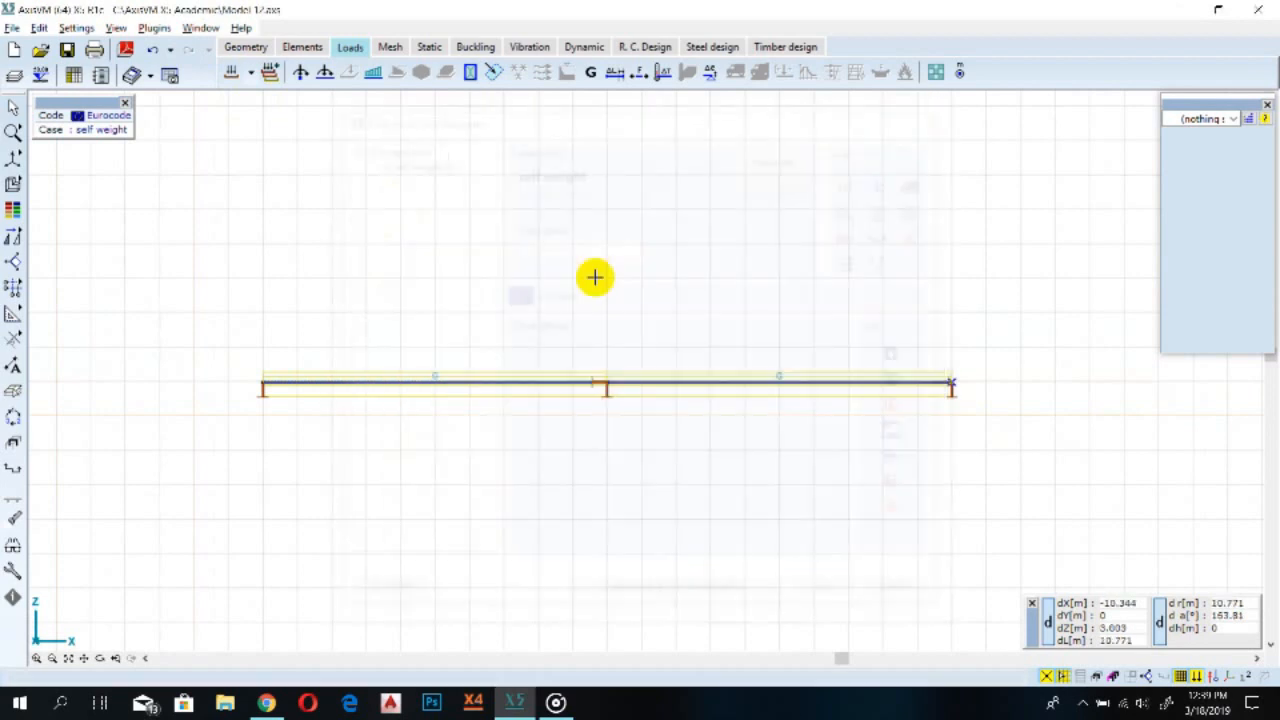
# Add a new load case named Li ve Load 1 in the load groups and load cases dialog
pyautogui.click(486, 384)
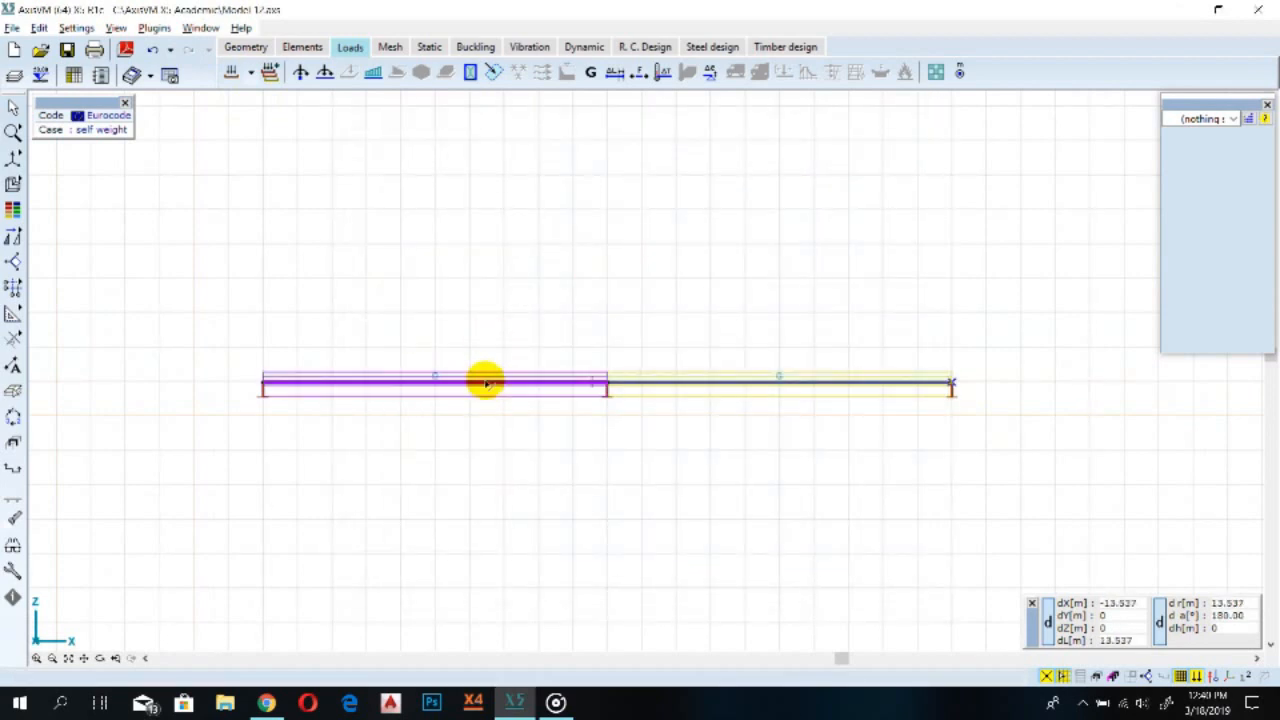
pyautogui.click(231, 71)
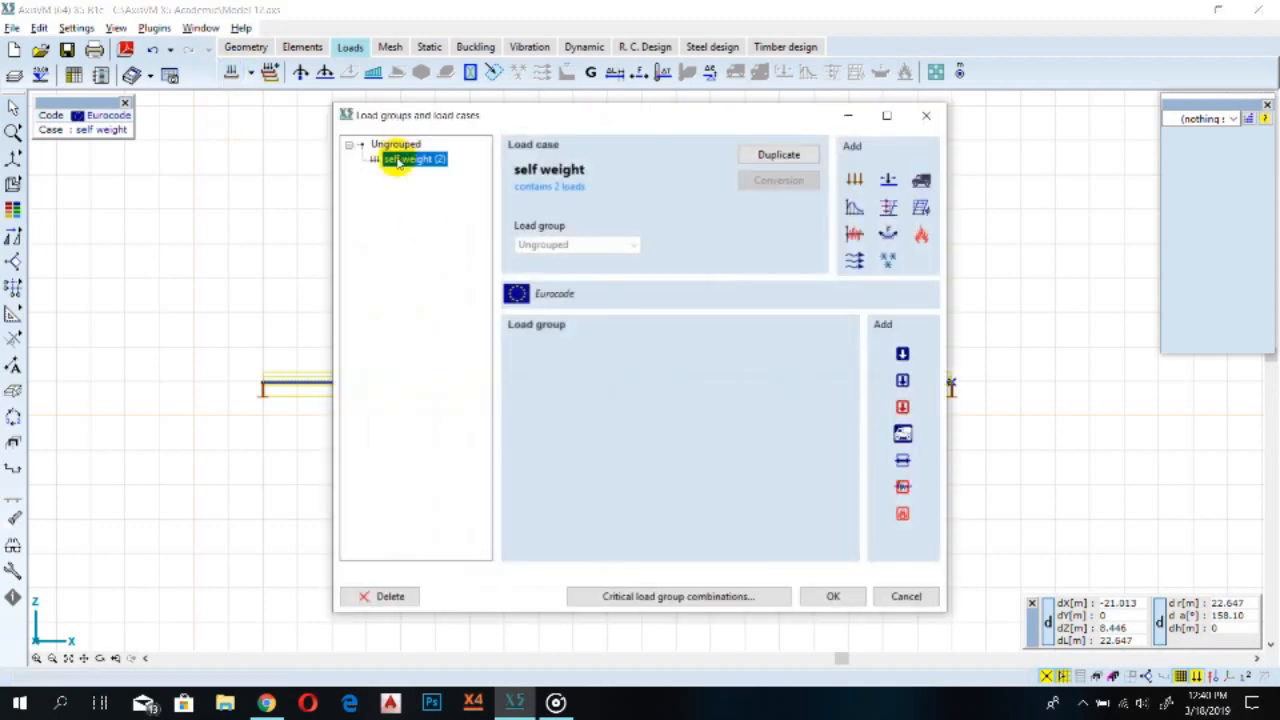
pyautogui.click(855, 177)
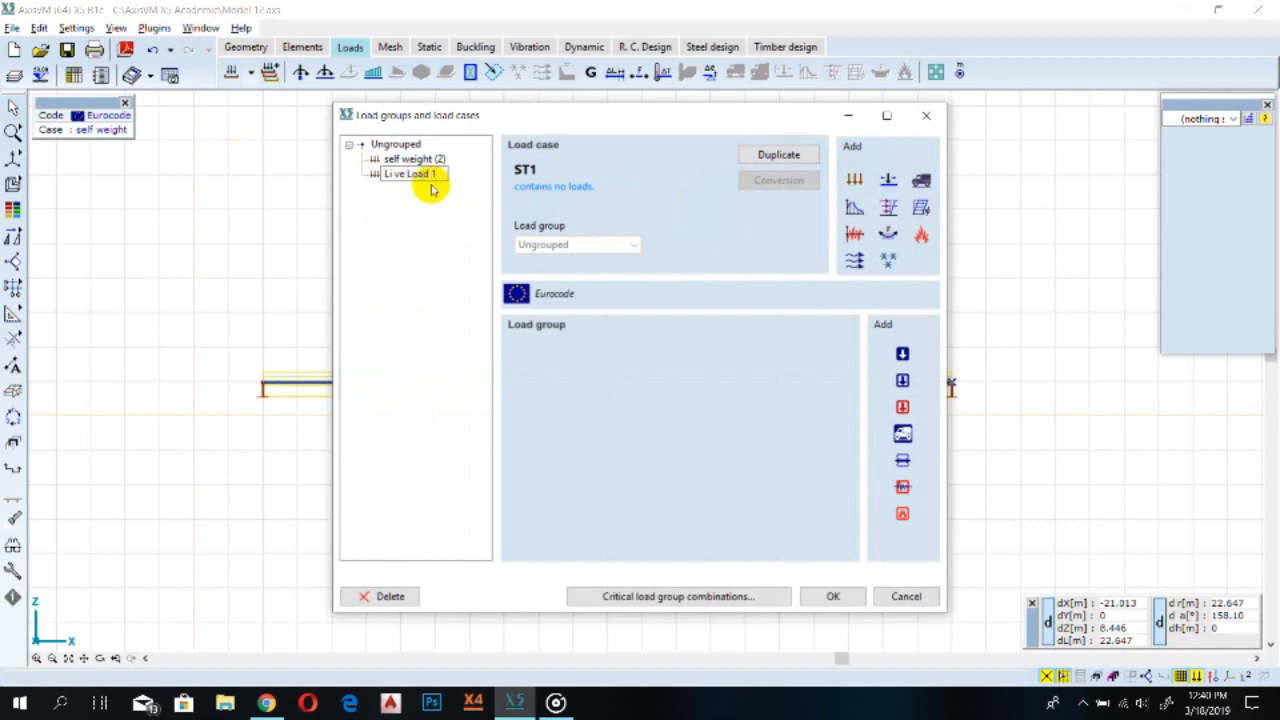
pyautogui.write('Li ve Load 1')
pyautogui.press('Return')
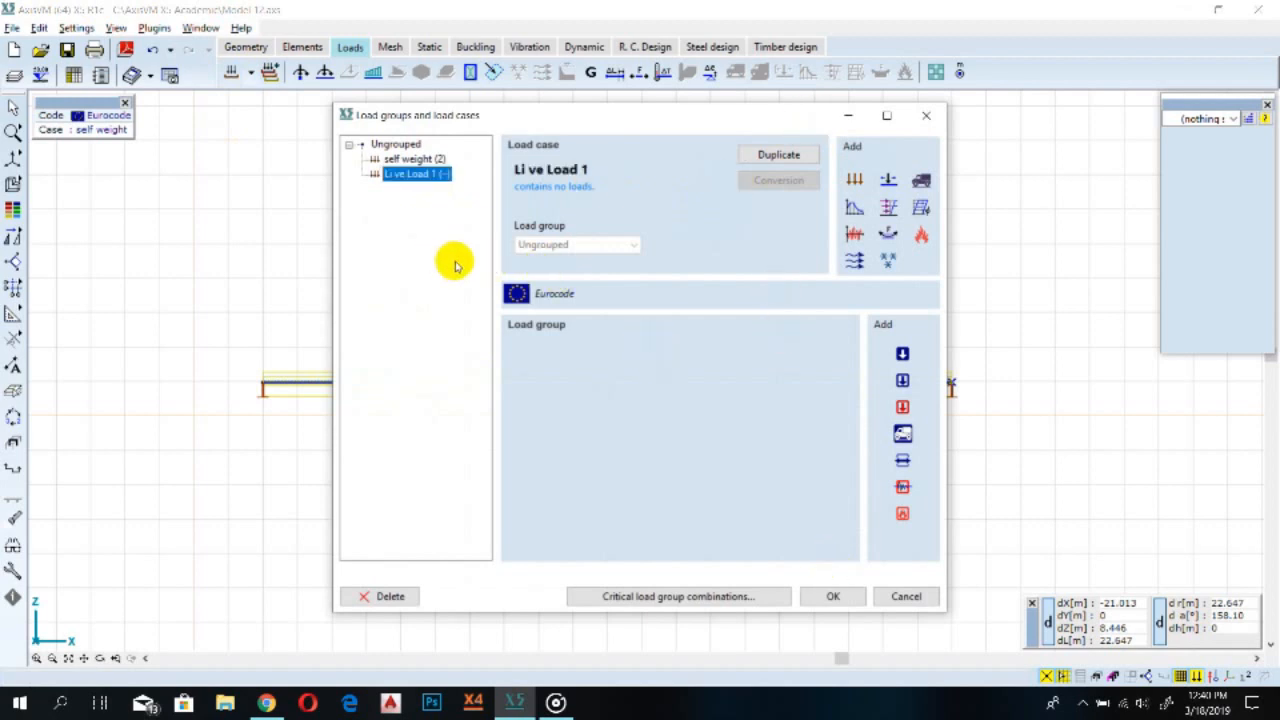
pyautogui.click(833, 596)
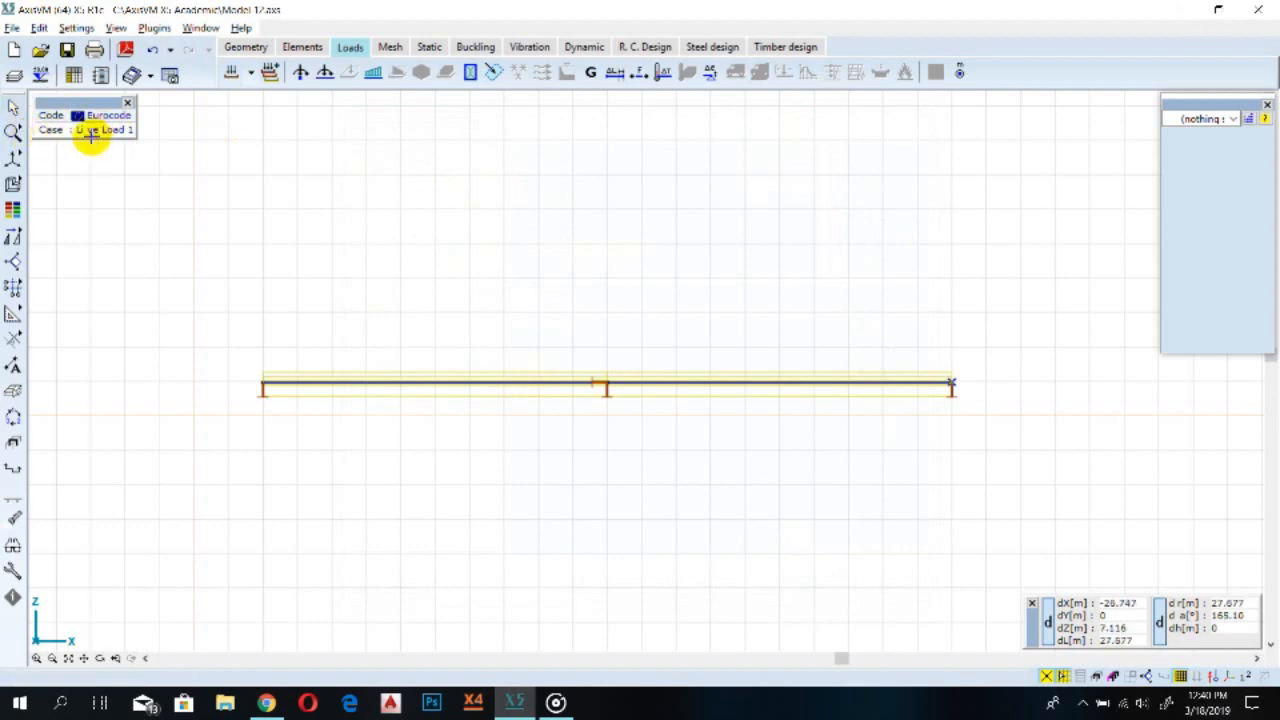
# Apply a uniform distributed load of -17.5 kN/m in pZ at start and end to the left beam span
pyautogui.click(425, 381)
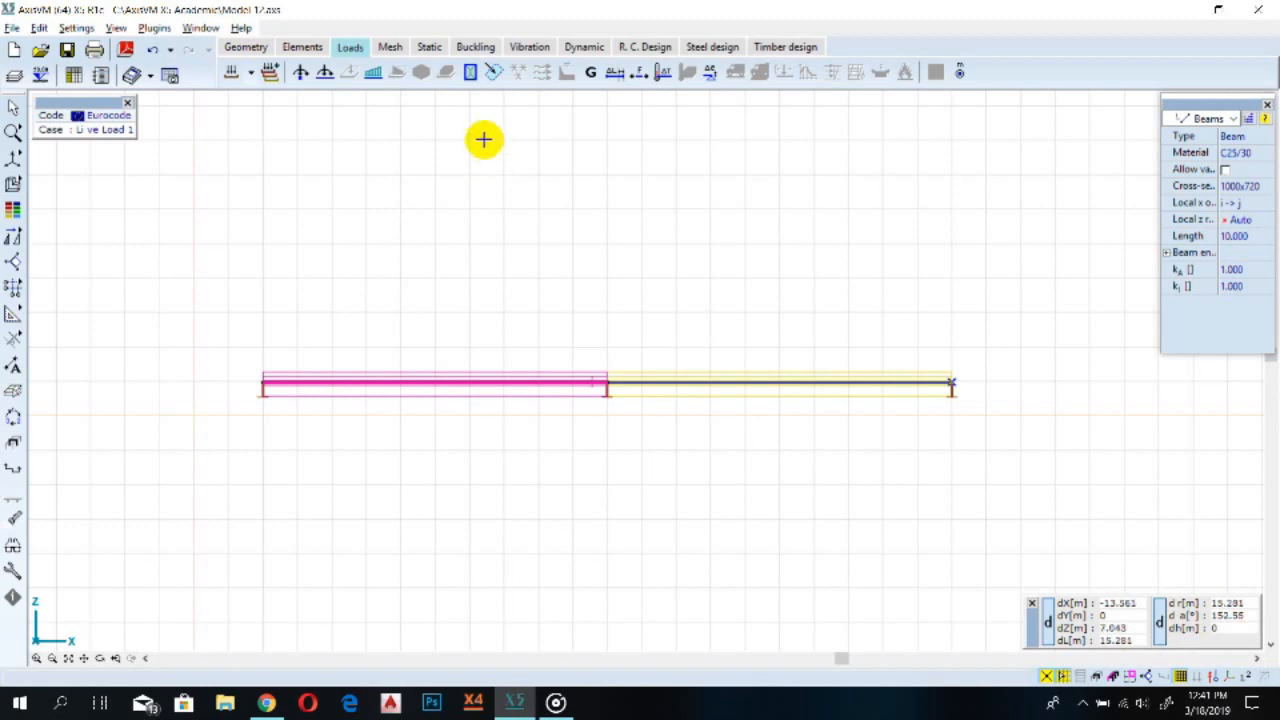
pyautogui.click(372, 75)
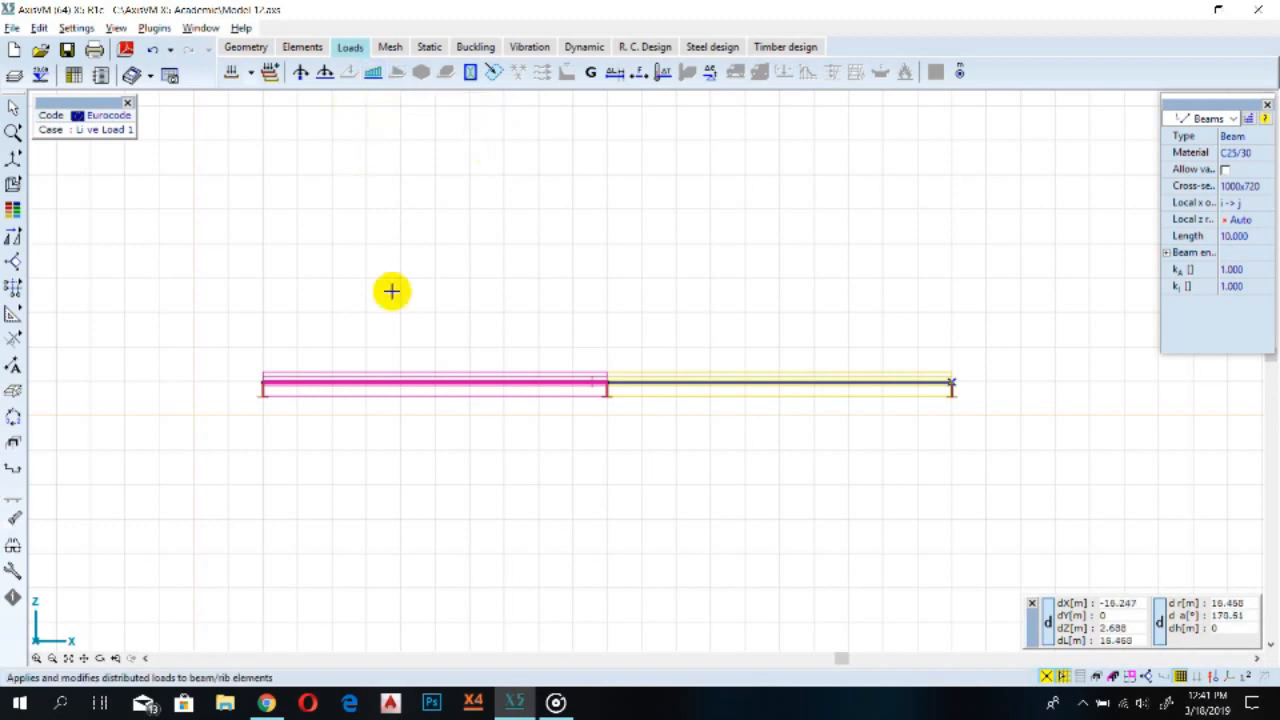
pyautogui.click(372, 75)
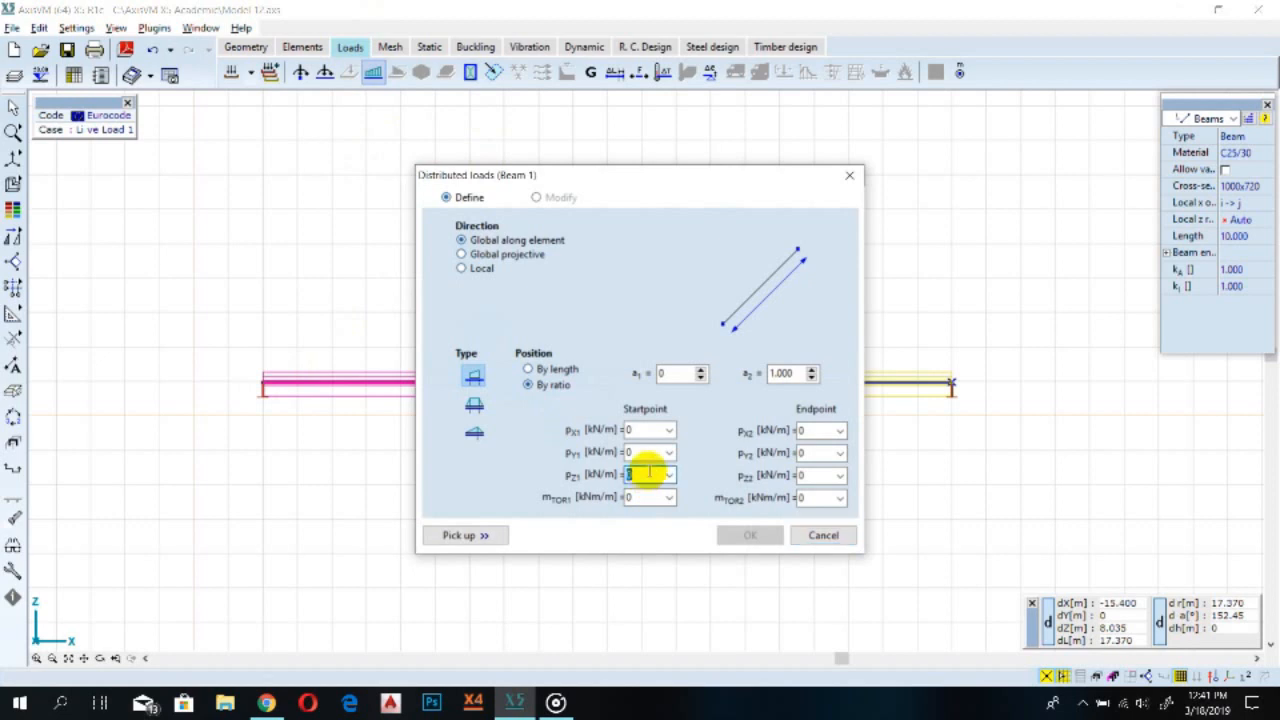
pyautogui.click(649, 472)
pyautogui.write('-17')
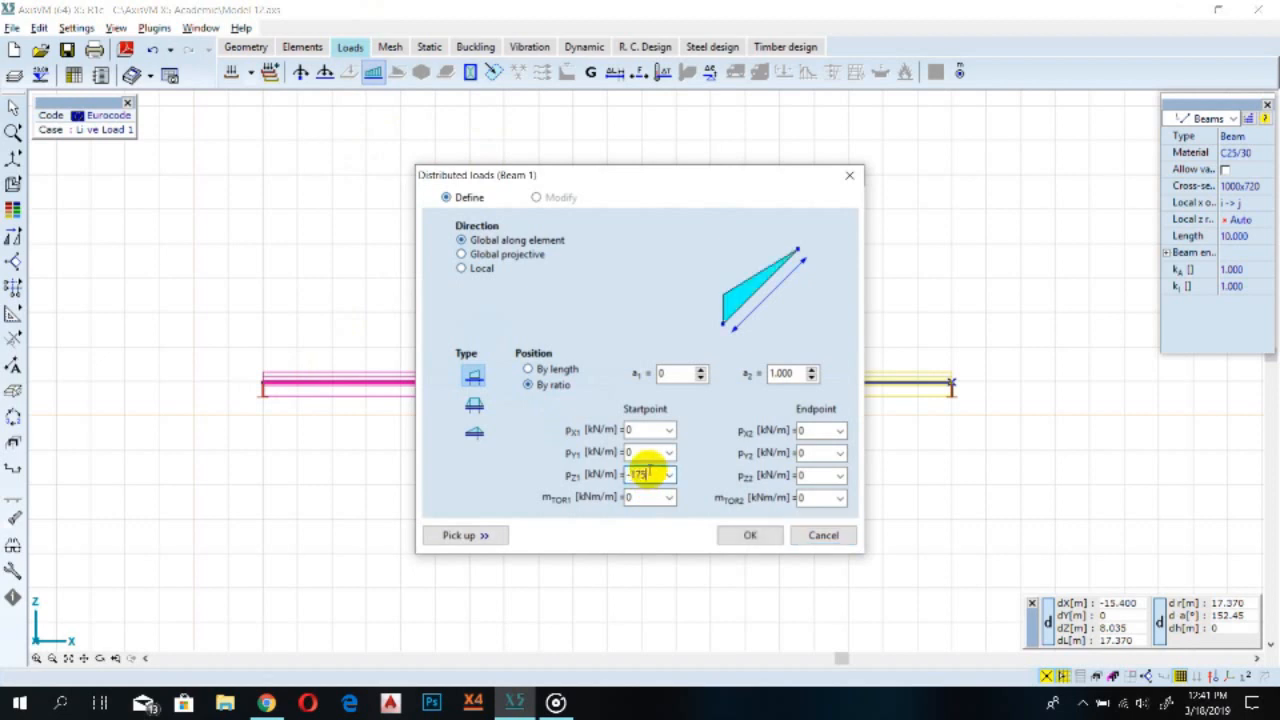
pyautogui.write('.5')
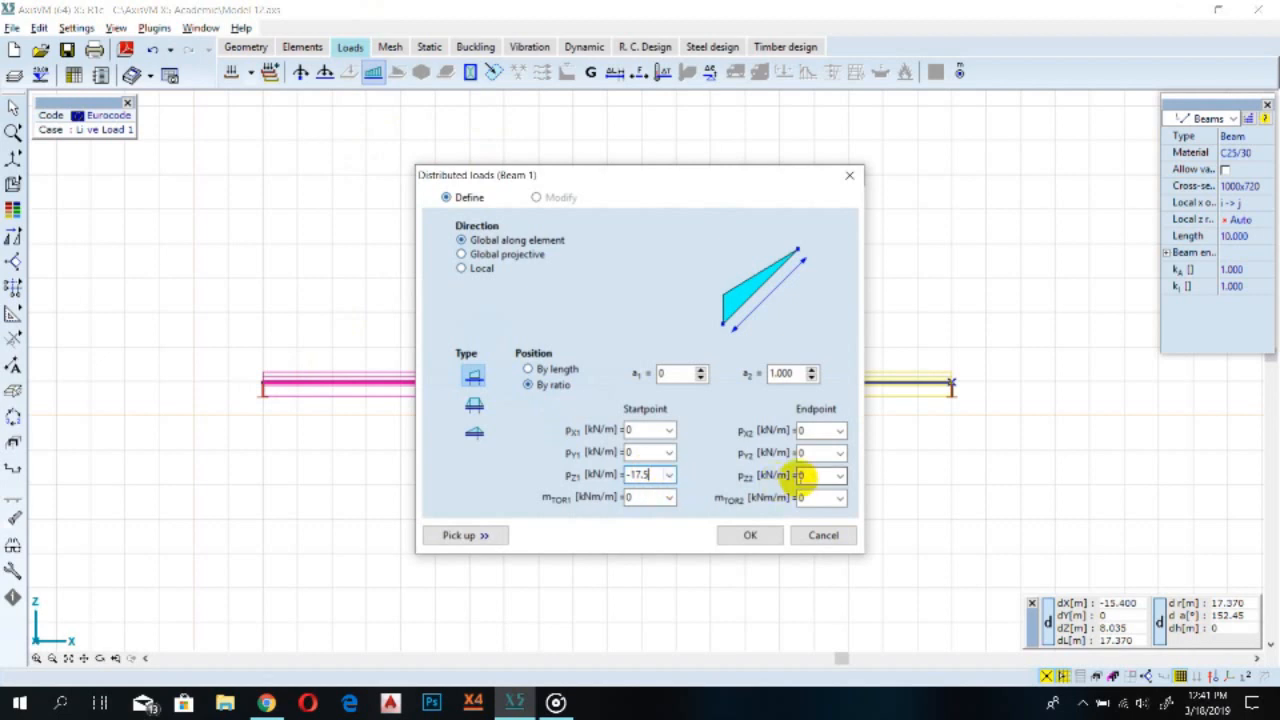
pyautogui.click(812, 476)
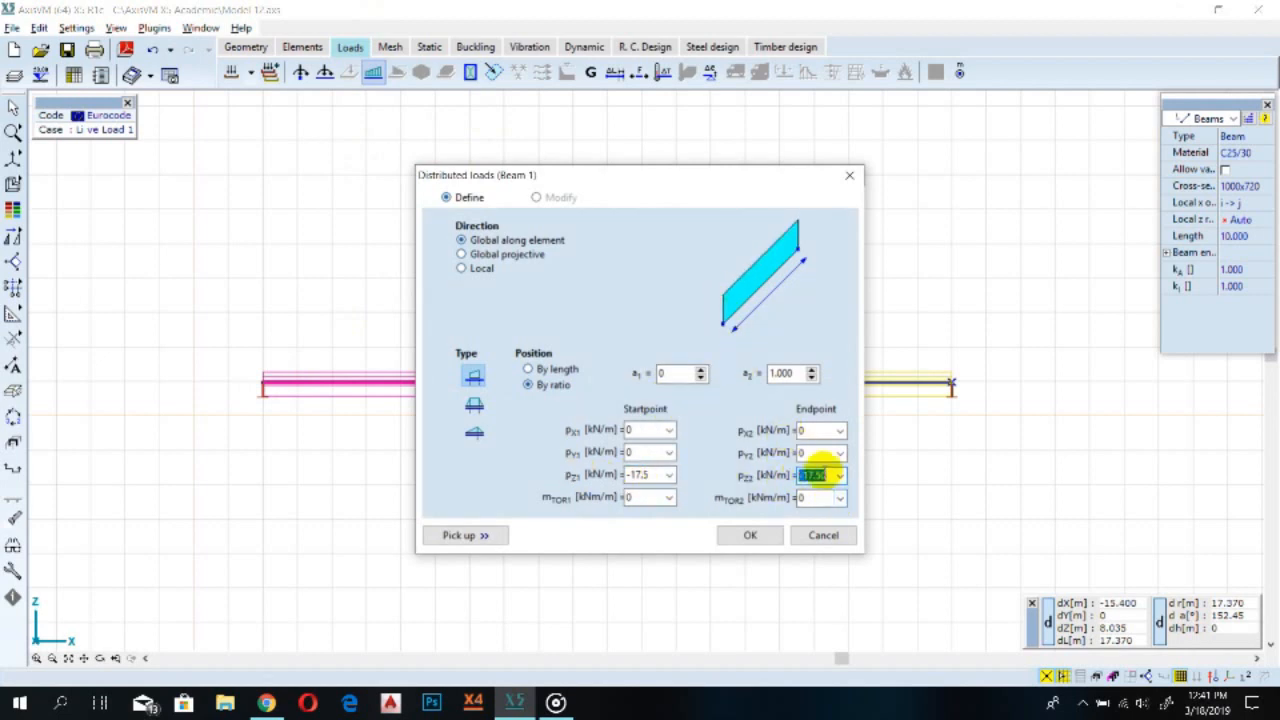
pyautogui.write('0')
pyautogui.click(648, 474)
pyautogui.write('0')
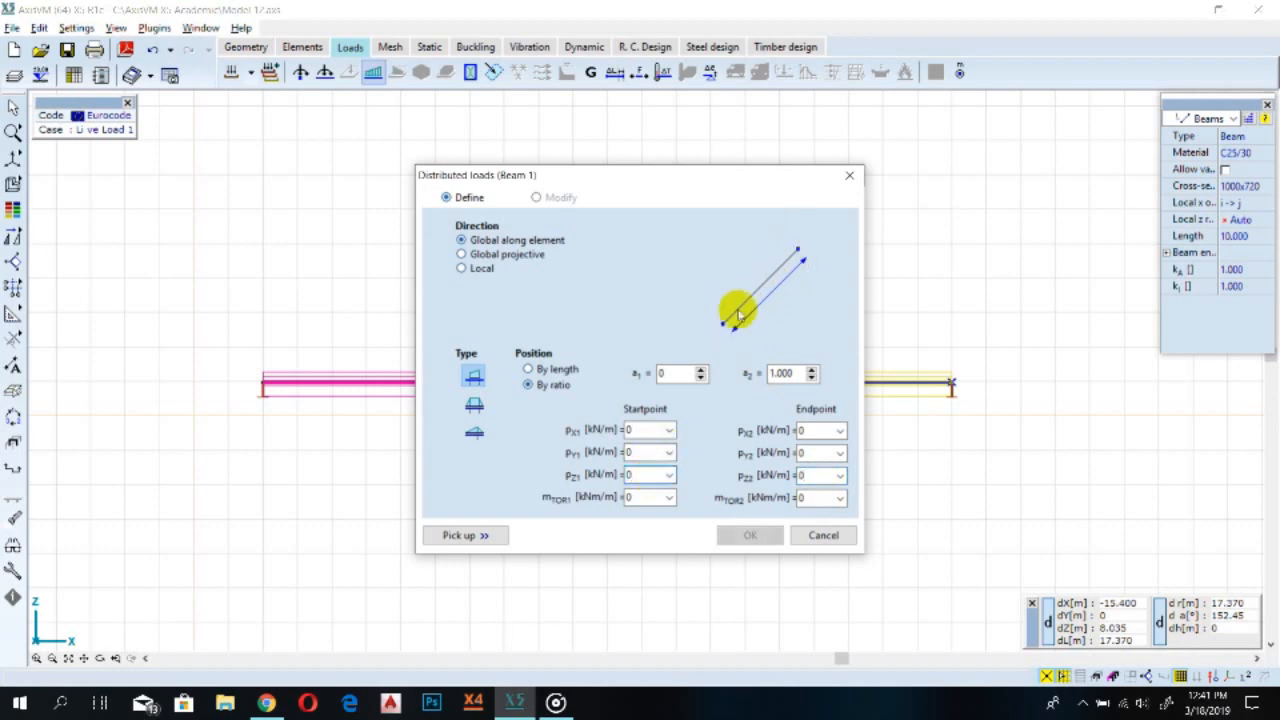
pyautogui.click(626, 477)
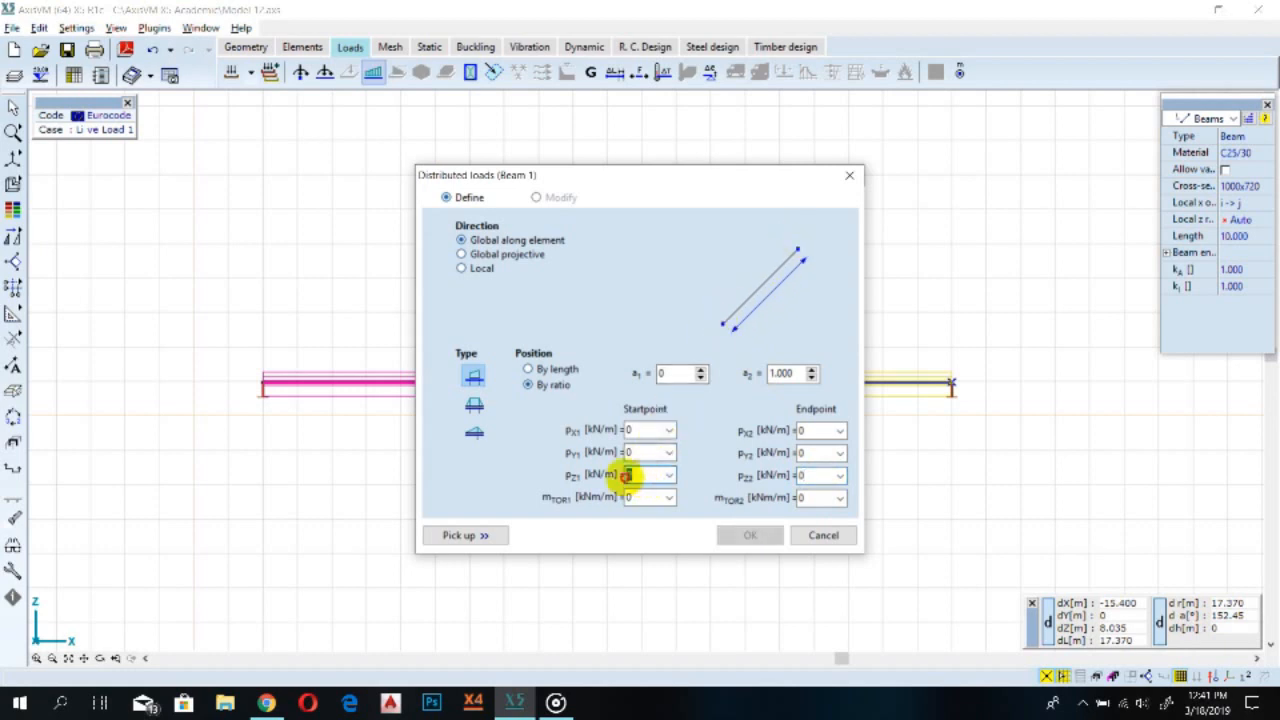
pyautogui.write('-17')
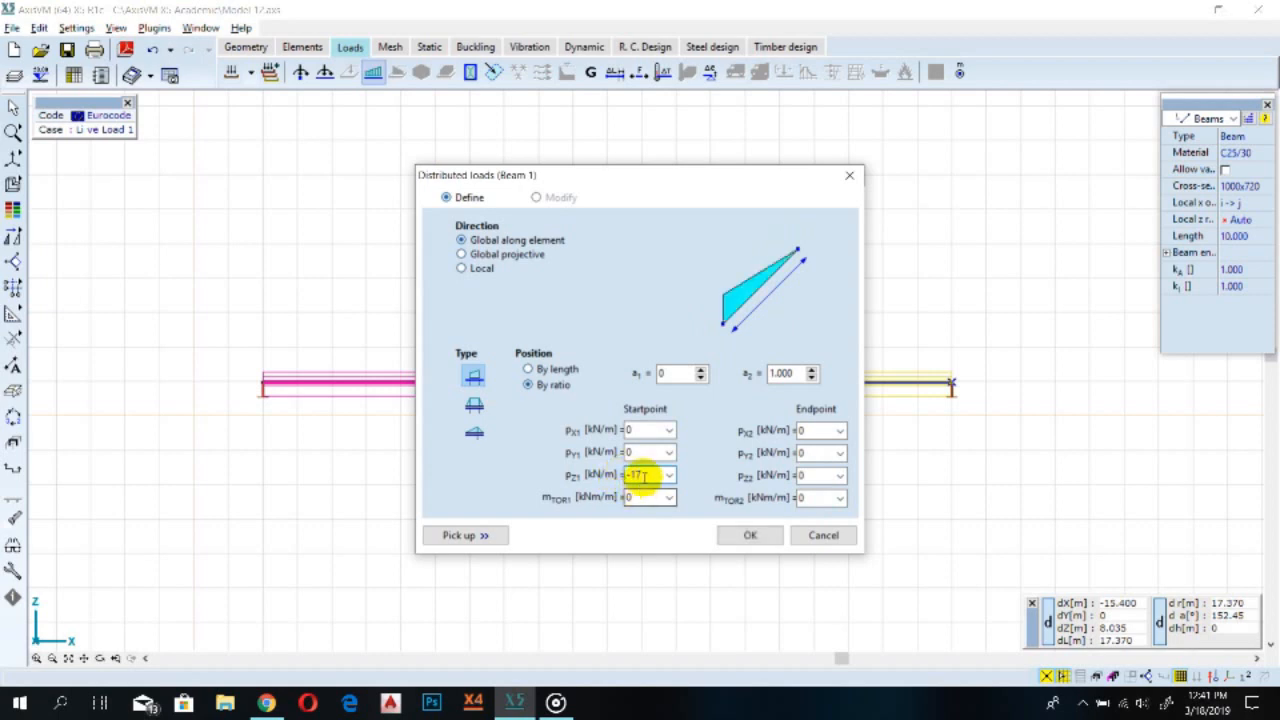
pyautogui.write('.5')
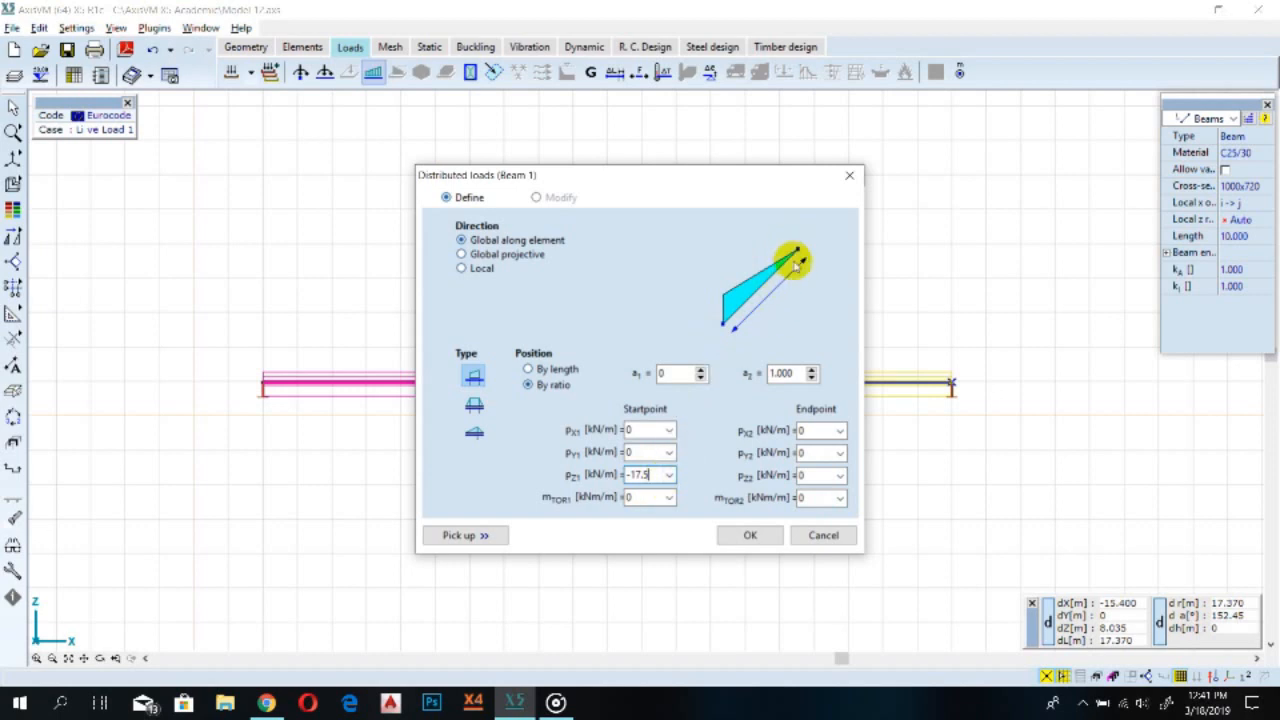
pyautogui.click(812, 476)
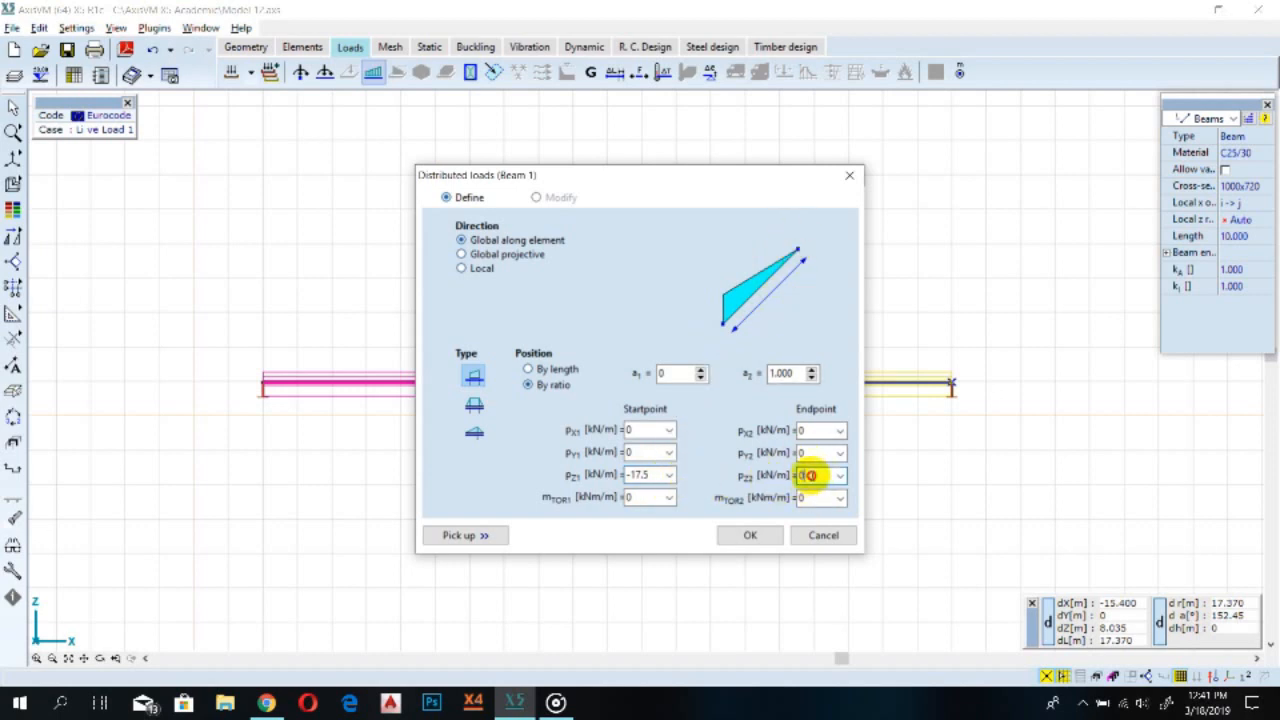
pyautogui.write('-1')
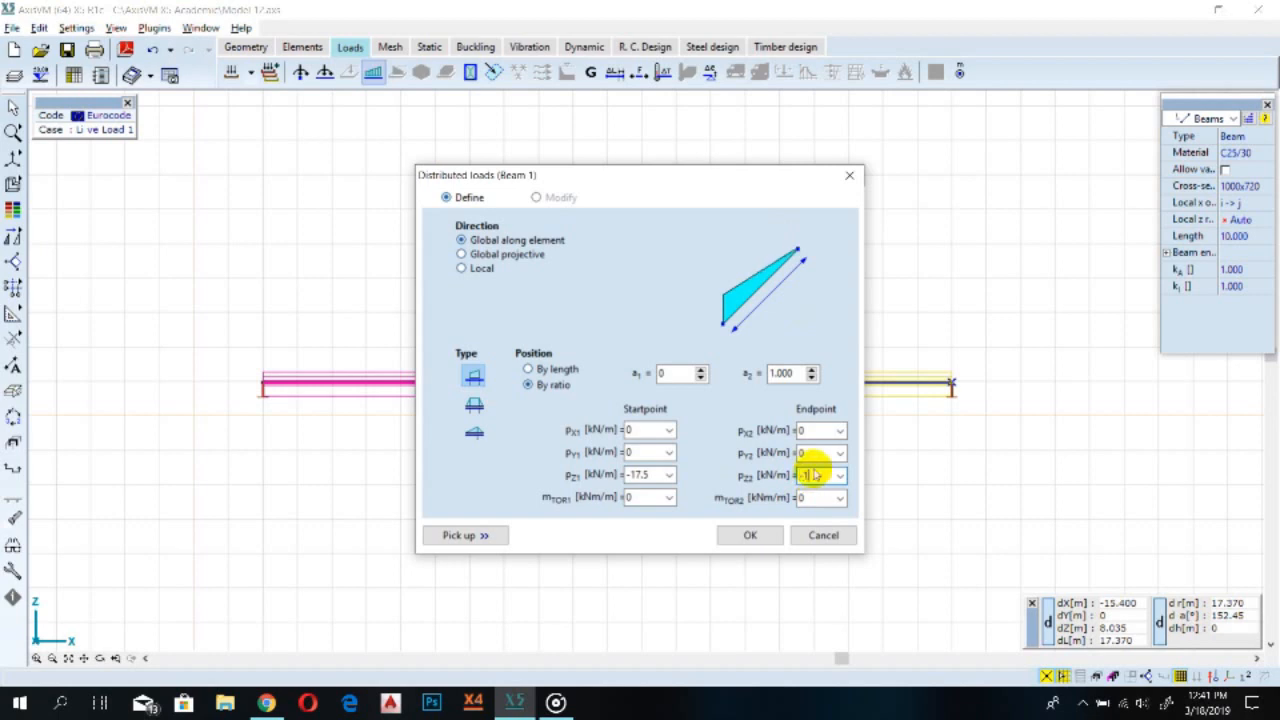
pyautogui.write('7.5')
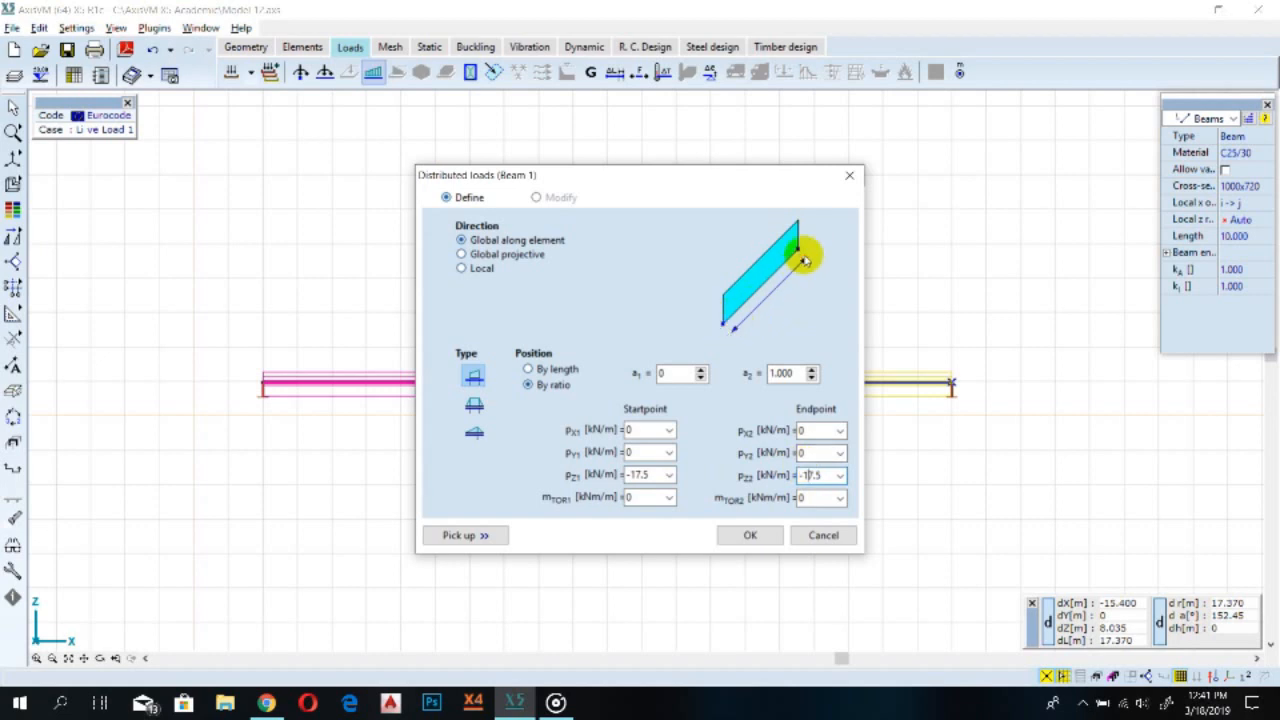
pyautogui.click(749, 535)
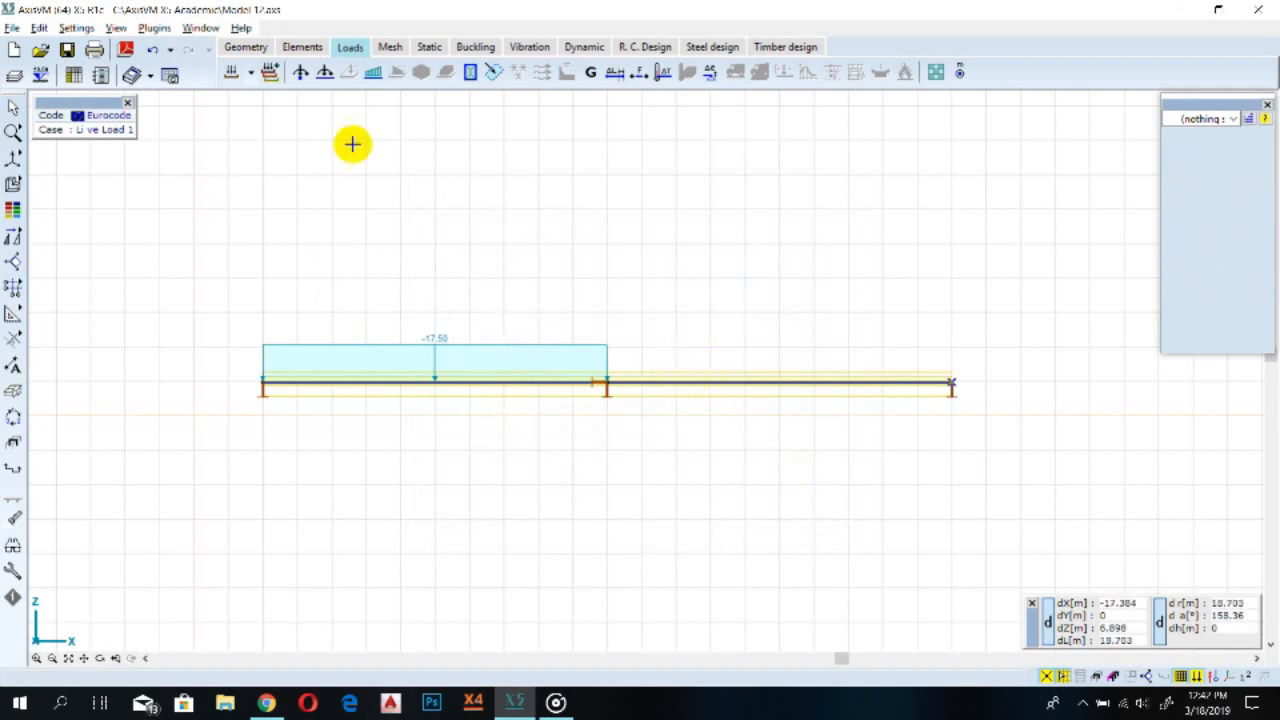
# Add another load case named live load 2 in the load groups and load cases dialog
pyautogui.click(231, 75)
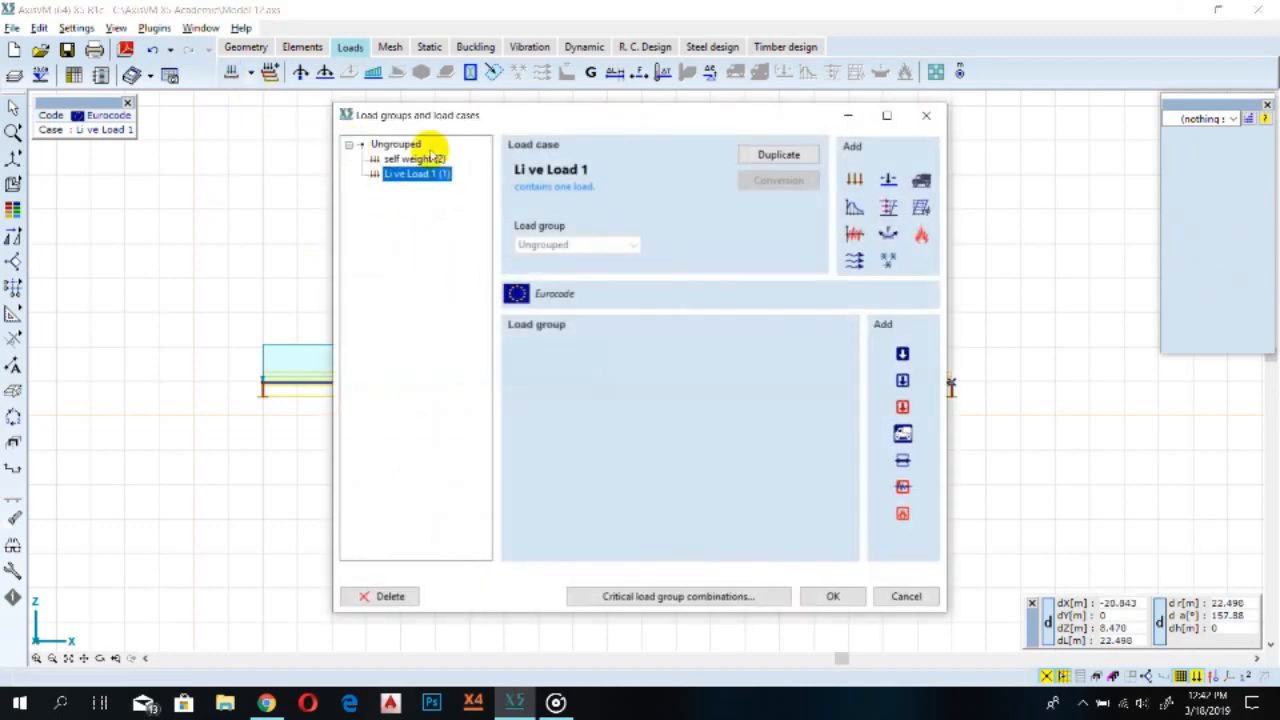
pyautogui.click(854, 178)
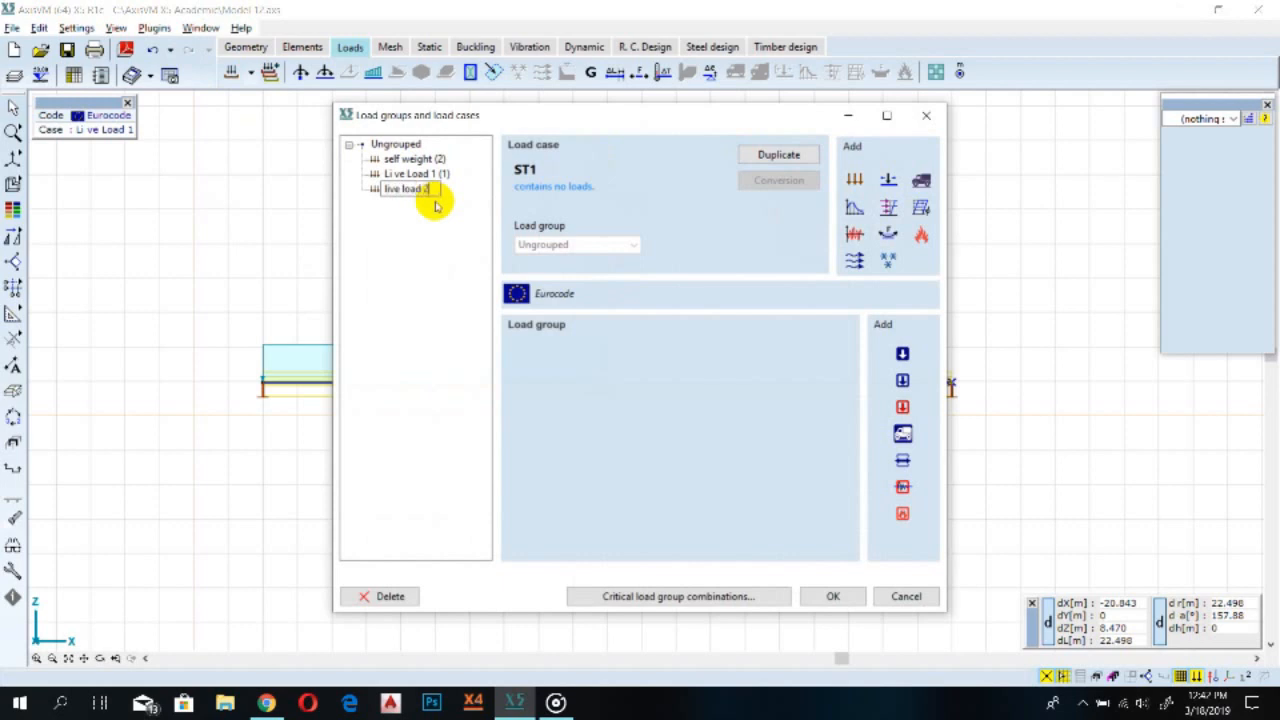
pyautogui.click(406, 266)
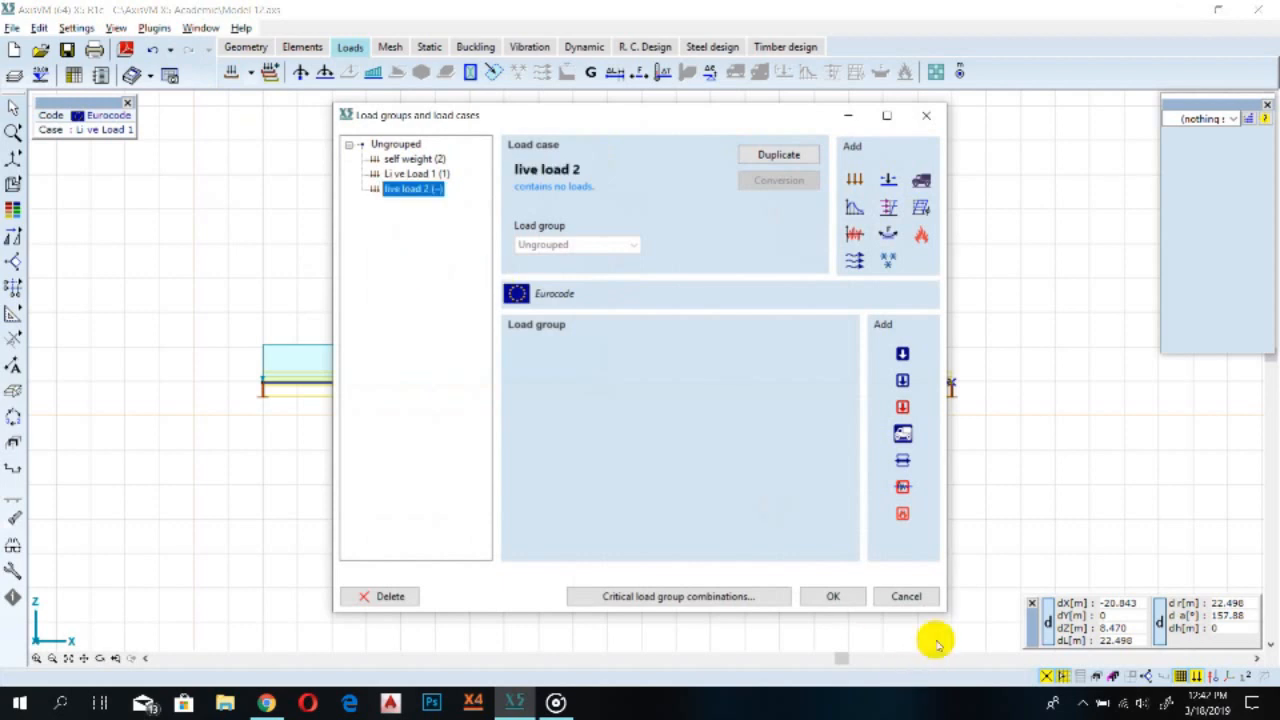
pyautogui.click(833, 596)
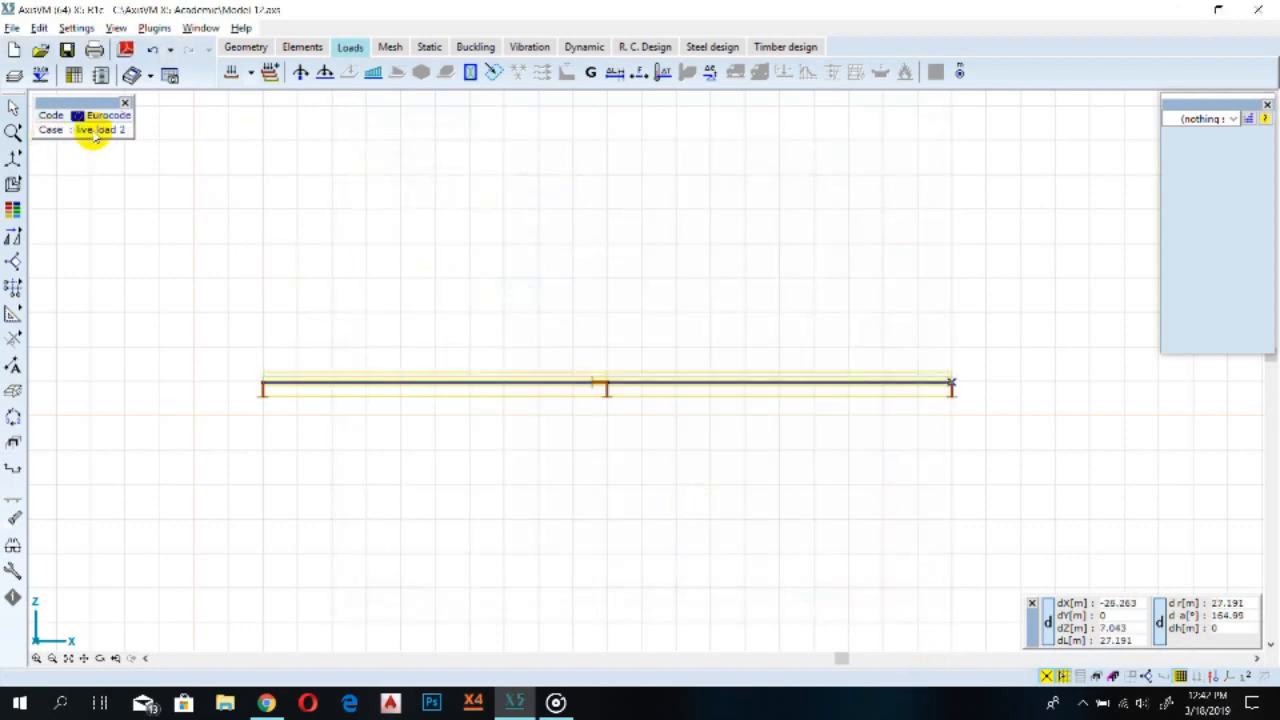
# Apply a uniform distributed load of -17.5 kN/m in pZ at start and end to the right beam span
pyautogui.click(714, 386)
pyautogui.click(714, 386)
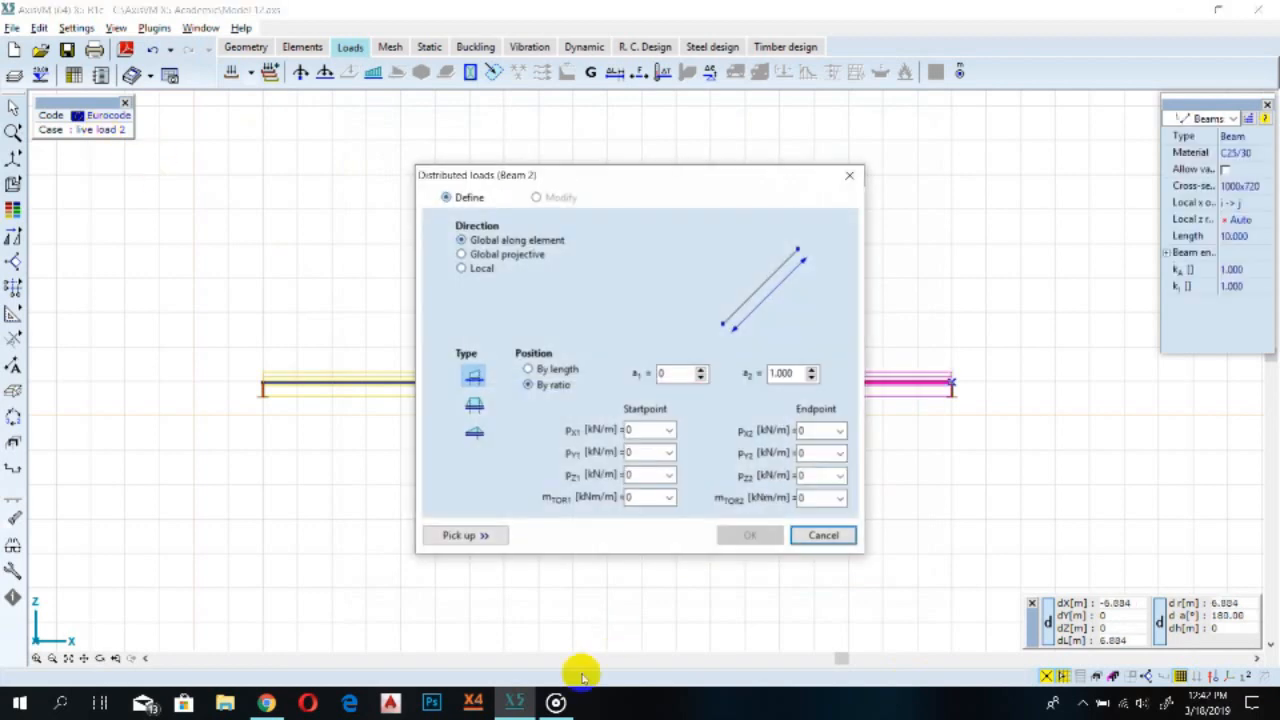
pyautogui.click(637, 474)
pyautogui.write('-17.5')
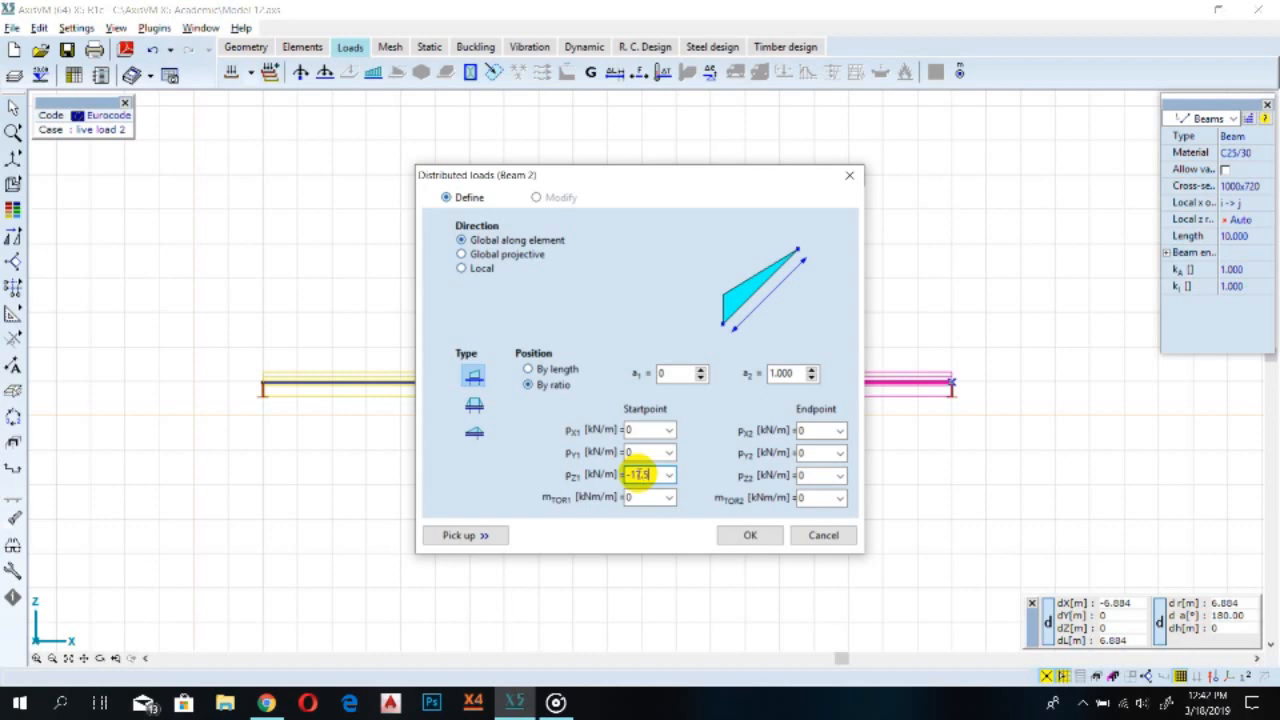
pyautogui.click(815, 474)
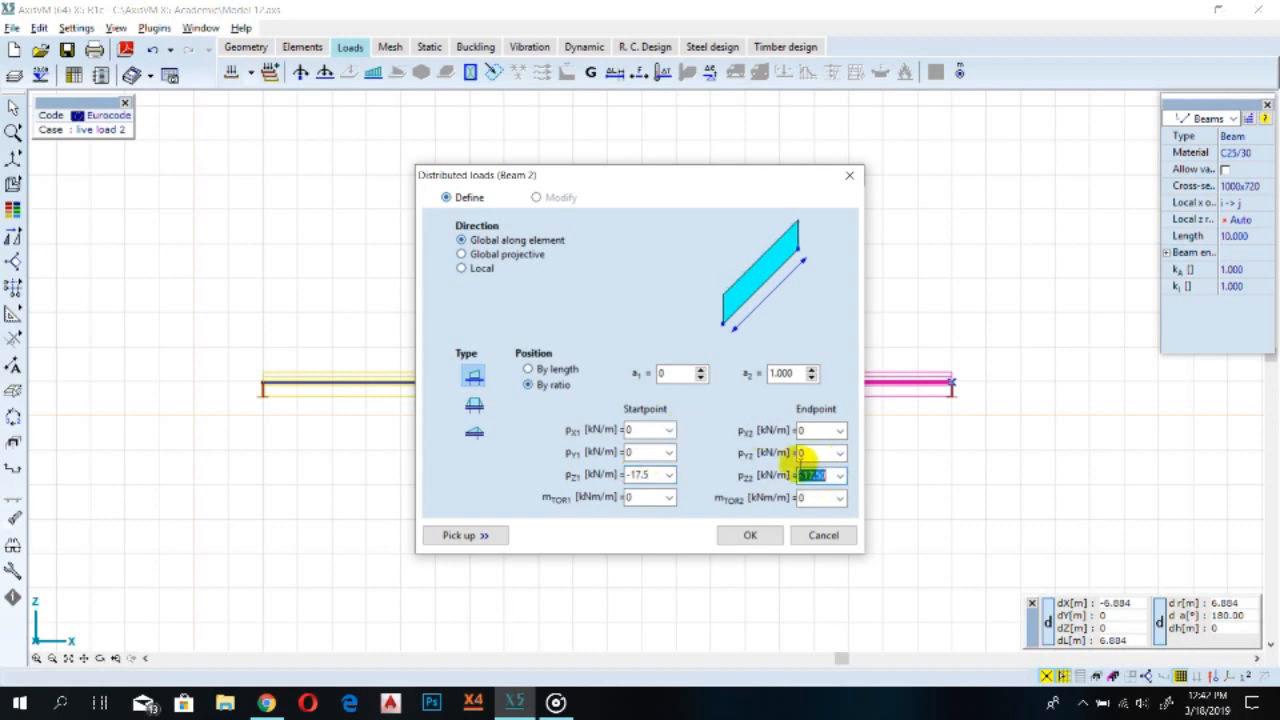
pyautogui.click(750, 535)
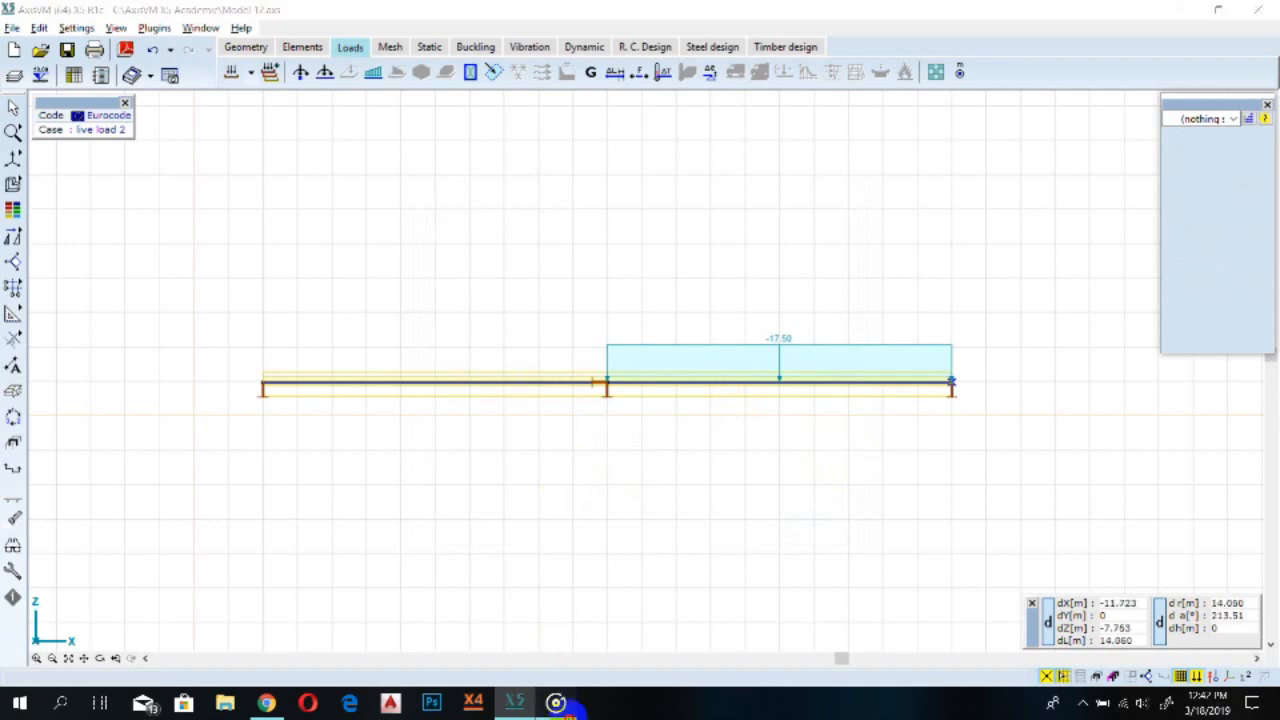
pyautogui.click(556, 703)
pyautogui.click(500, 618)
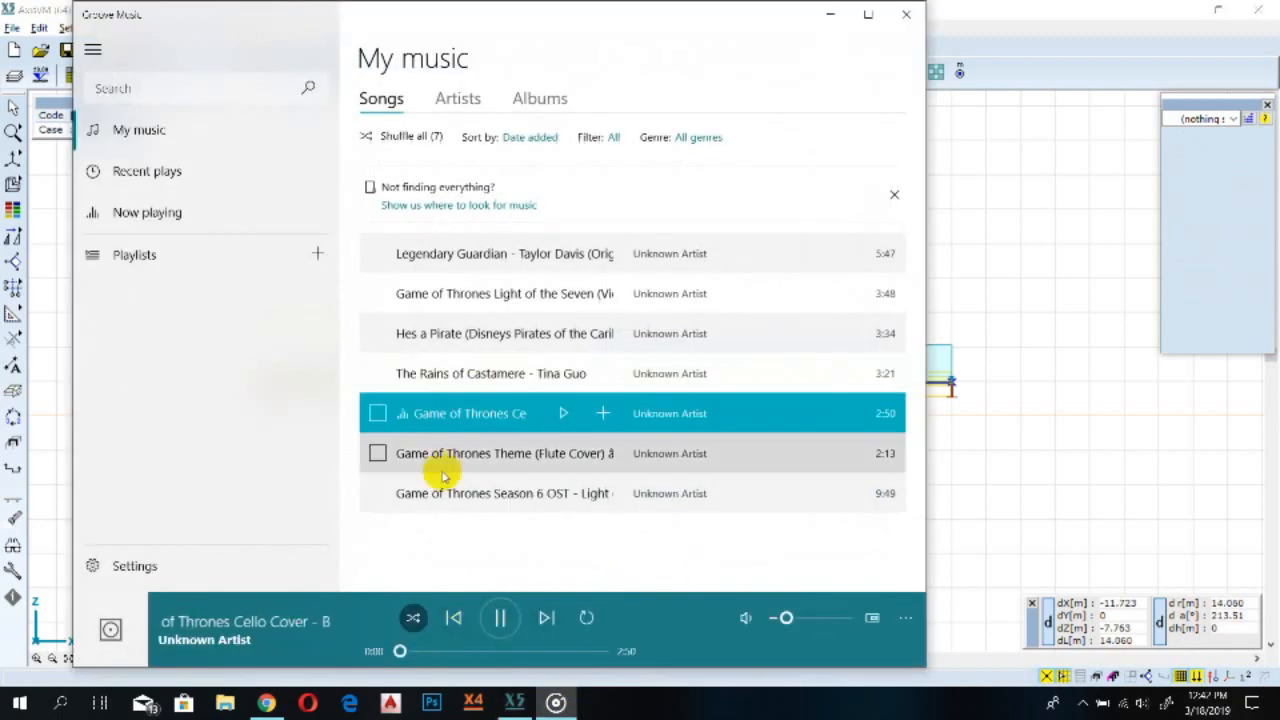
pyautogui.click(443, 491)
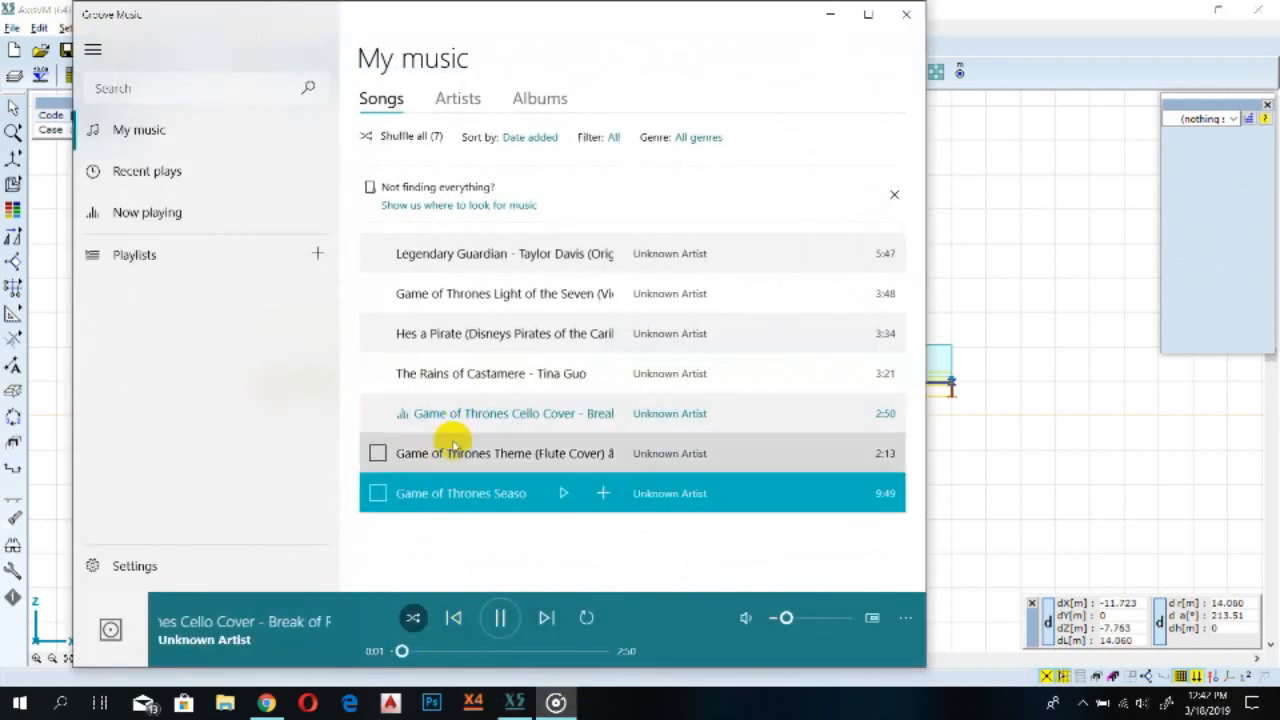
pyautogui.doubleClick(452, 458)
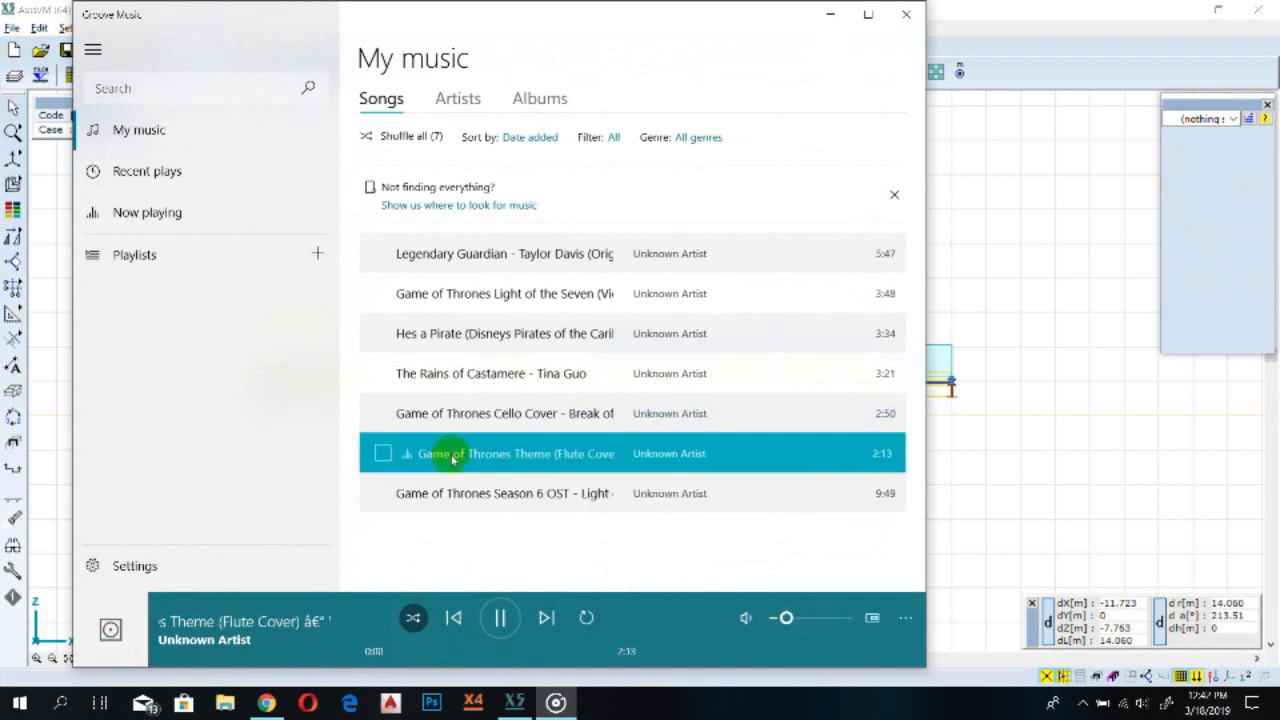
pyautogui.click(556, 703)
pyautogui.click(556, 703)
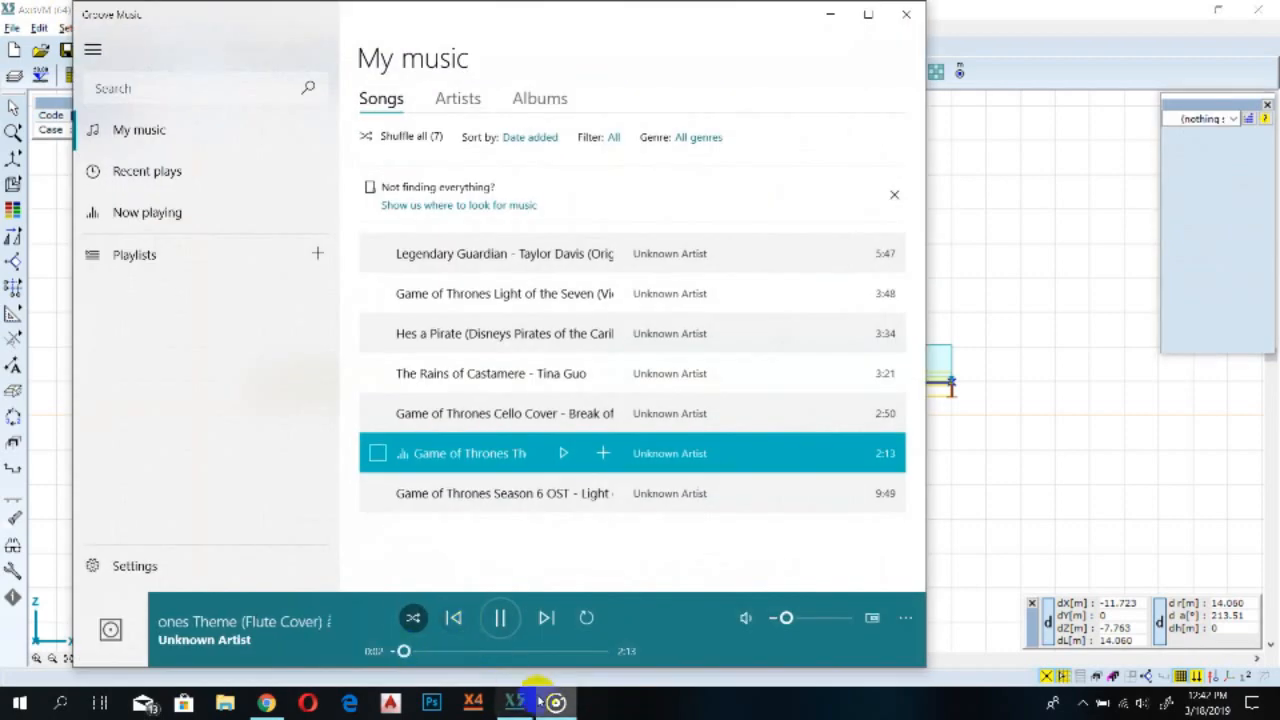
pyautogui.click(553, 702)
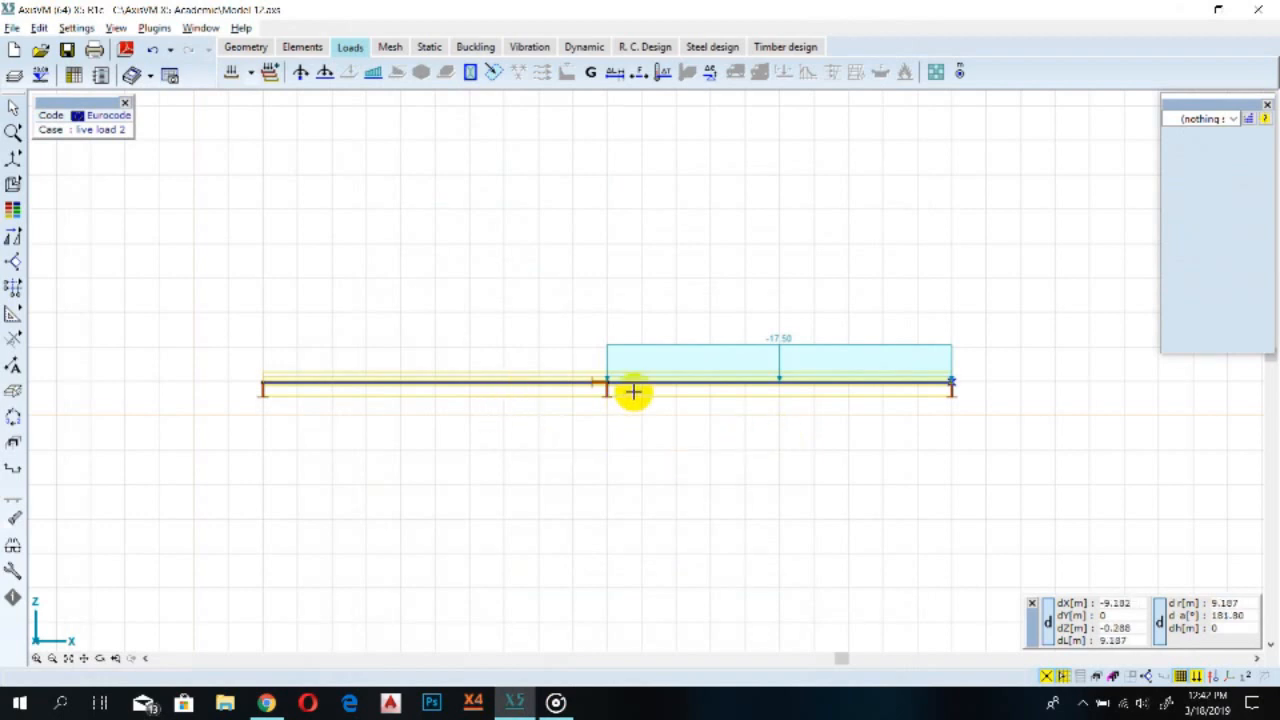
# Turn off object contours in 3D in the graphic symbol display options
pyautogui.scroll(1, 603, 392)
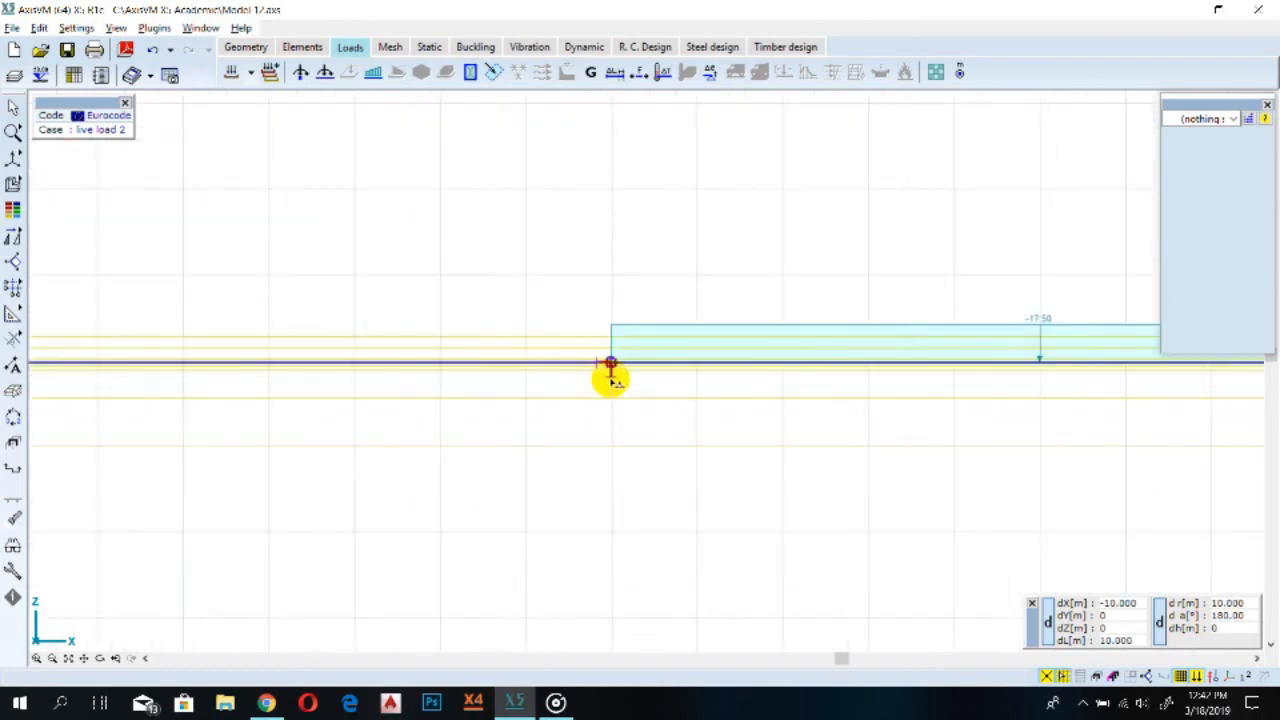
pyautogui.scroll(1, 609, 372)
pyautogui.scroll(-1, 611, 371)
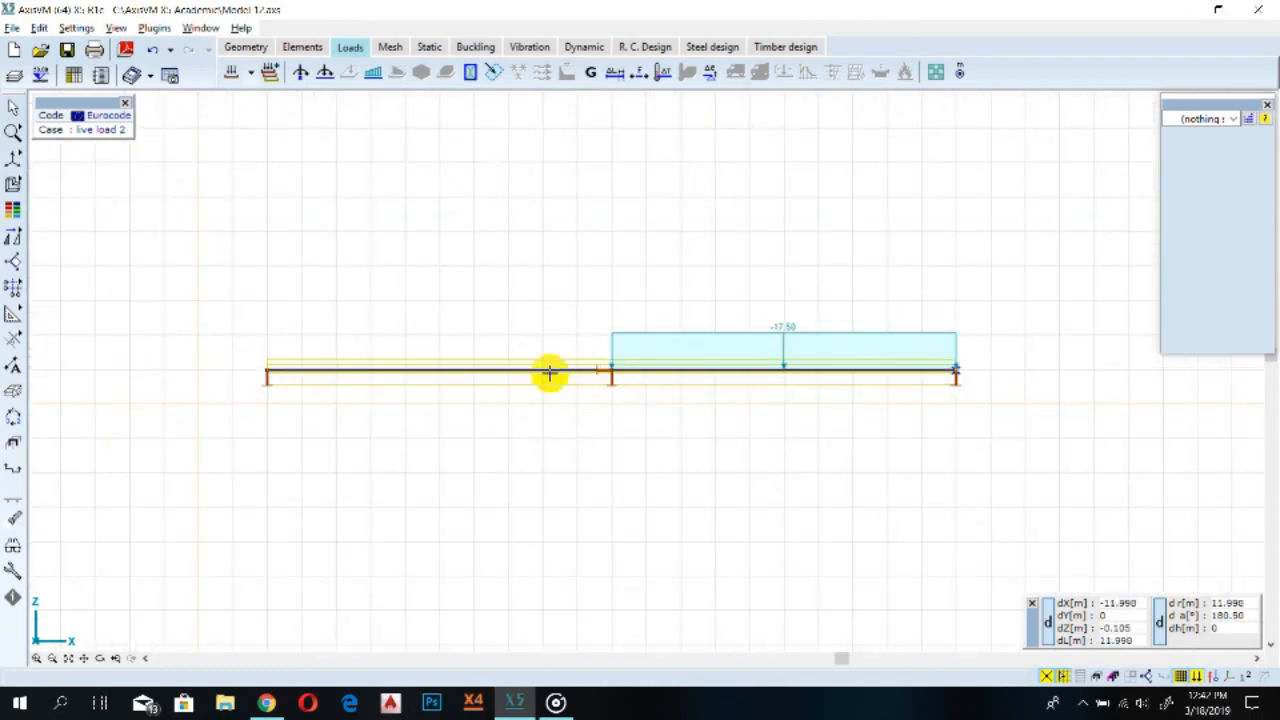
pyautogui.scroll(1, 526, 389)
pyautogui.scroll(1, 520, 379)
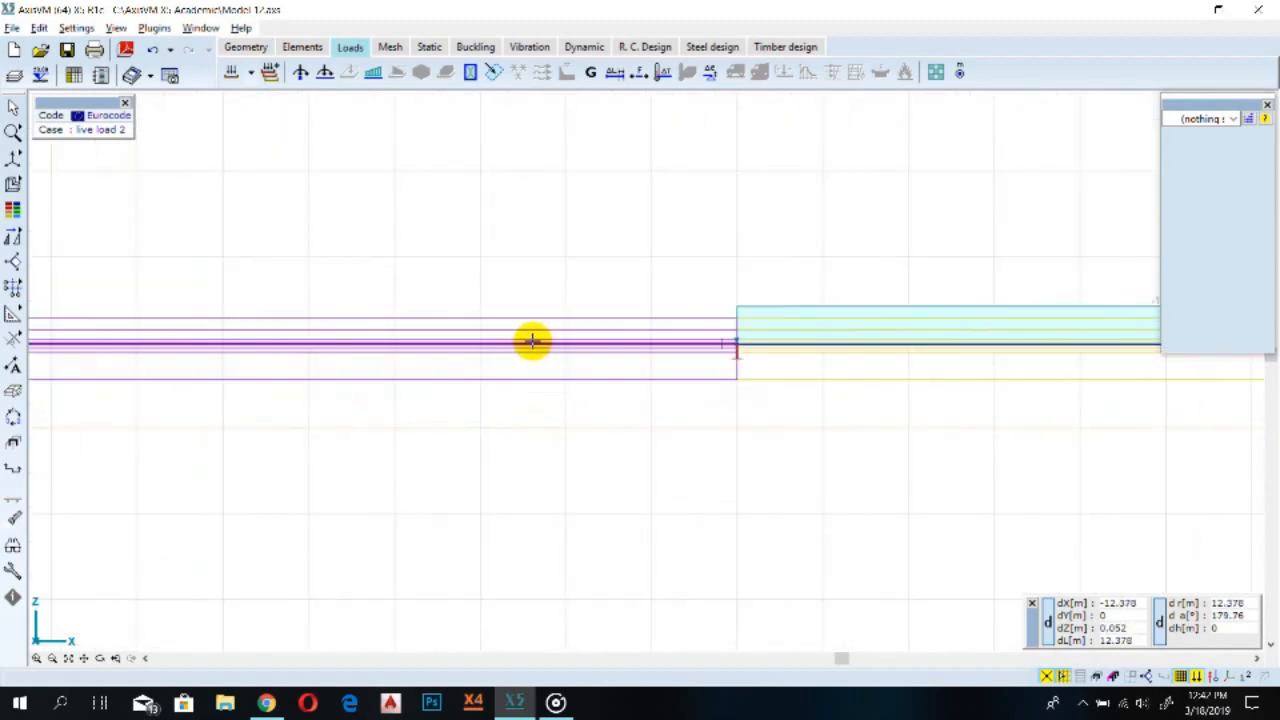
pyautogui.click(14, 566)
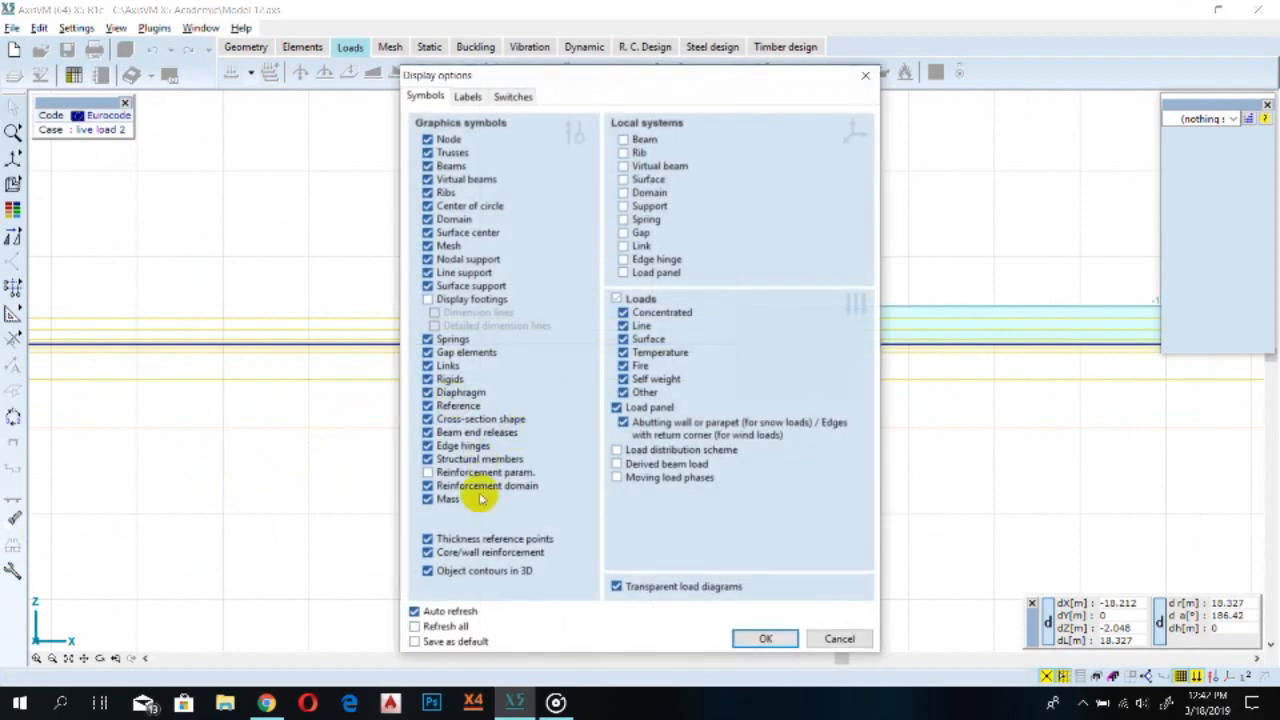
pyautogui.click(466, 573)
pyautogui.click(757, 641)
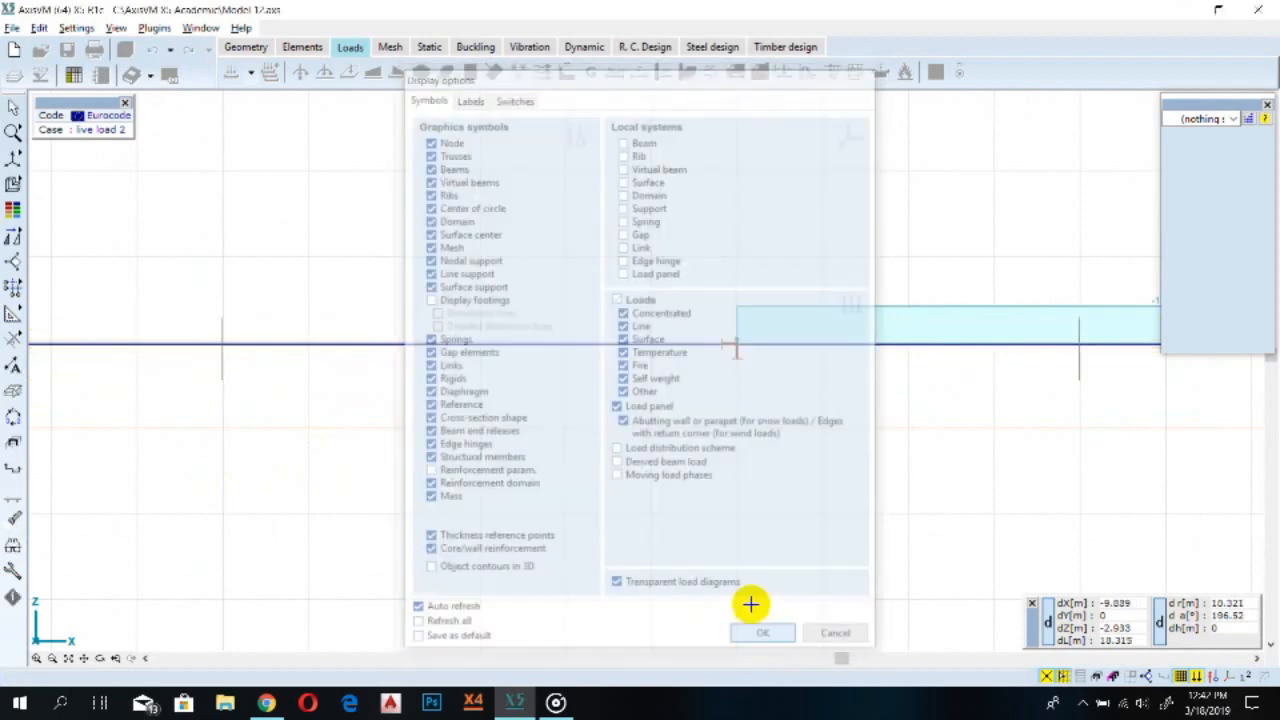
pyautogui.scroll(-2, 664, 334)
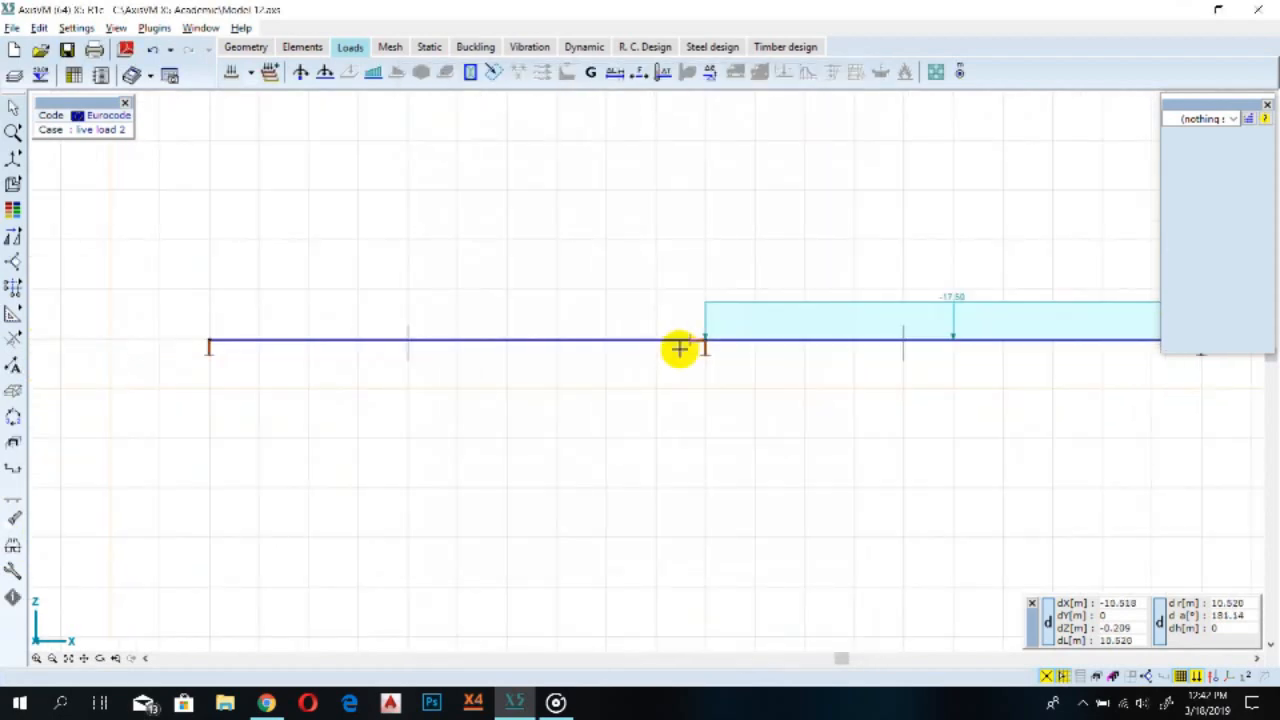
pyautogui.scroll(-2, 609, 351)
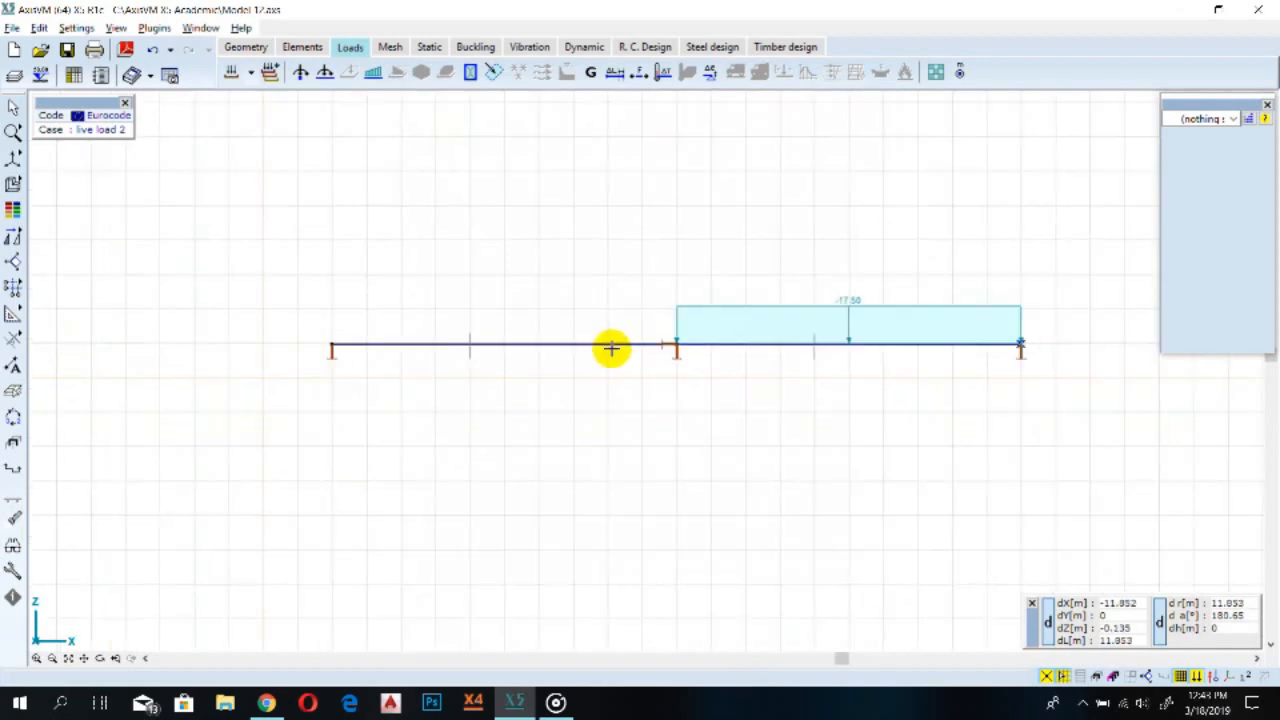
pyautogui.scroll(4, 609, 349)
pyautogui.moveTo(499, 344); pyautogui.dragTo(720, 343, button='middle')
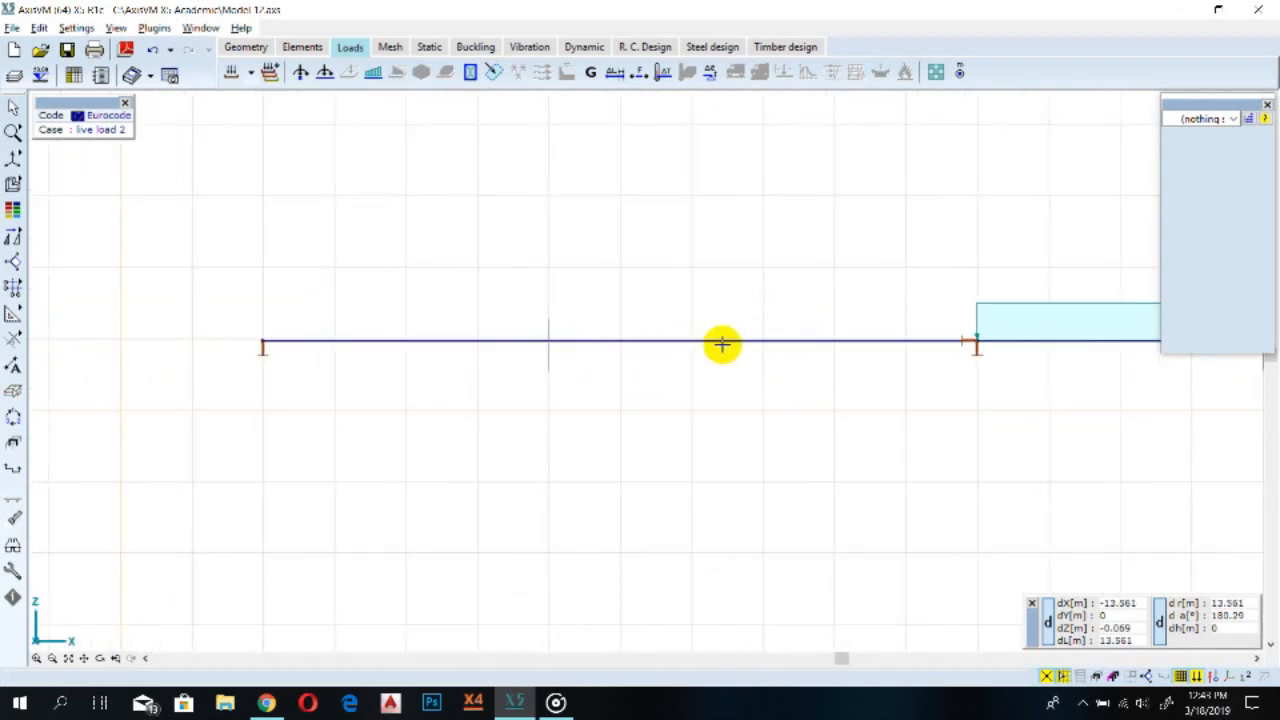
pyautogui.click(13, 545)
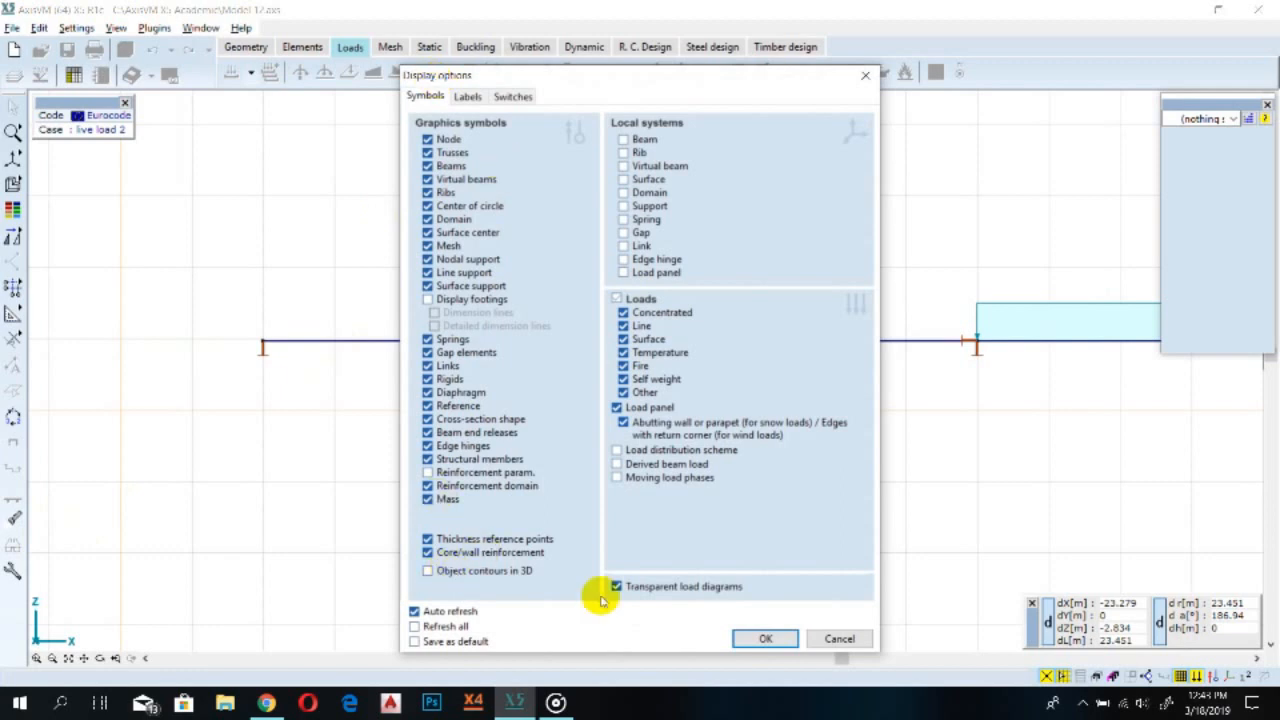
pyautogui.click(765, 638)
# Add a new load case named support displacement in the load groups and load cases dialog
pyautogui.scroll(-1, 884, 364)
pyautogui.scroll(-1, 816, 366)
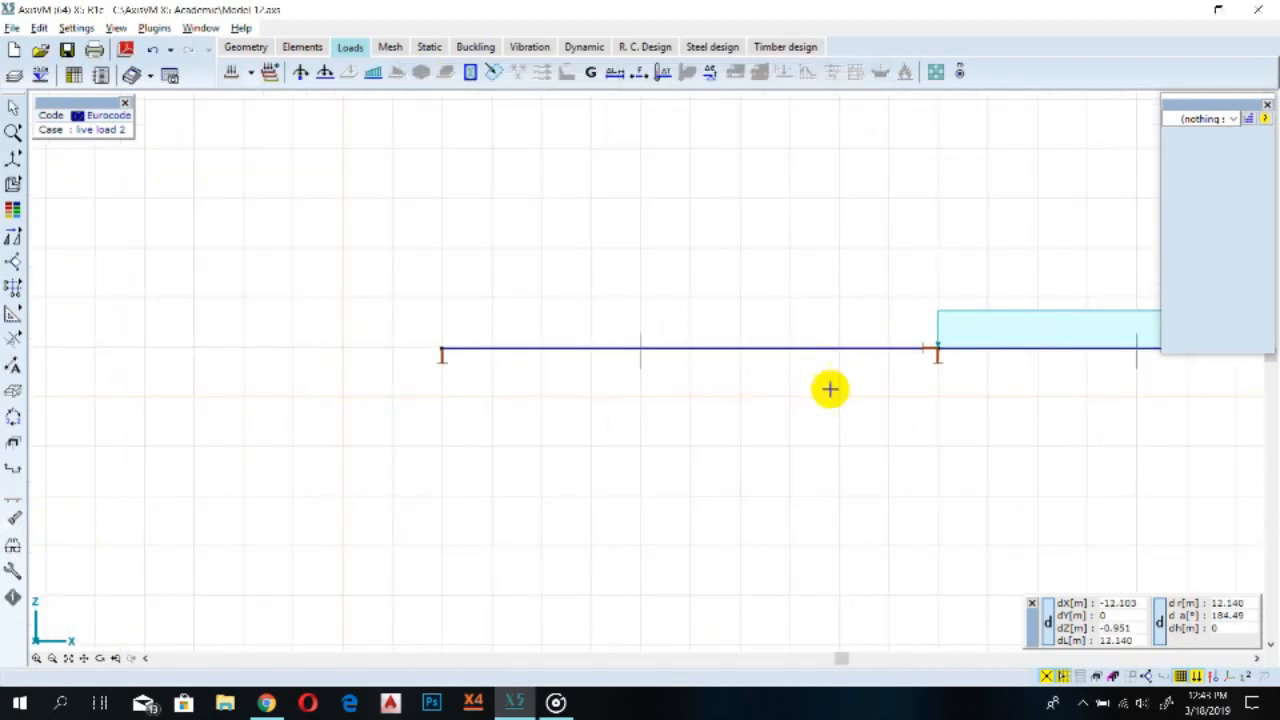
pyautogui.moveTo(850, 416); pyautogui.dragTo(708, 402, button='middle')
pyautogui.scroll(5, 431, 391)
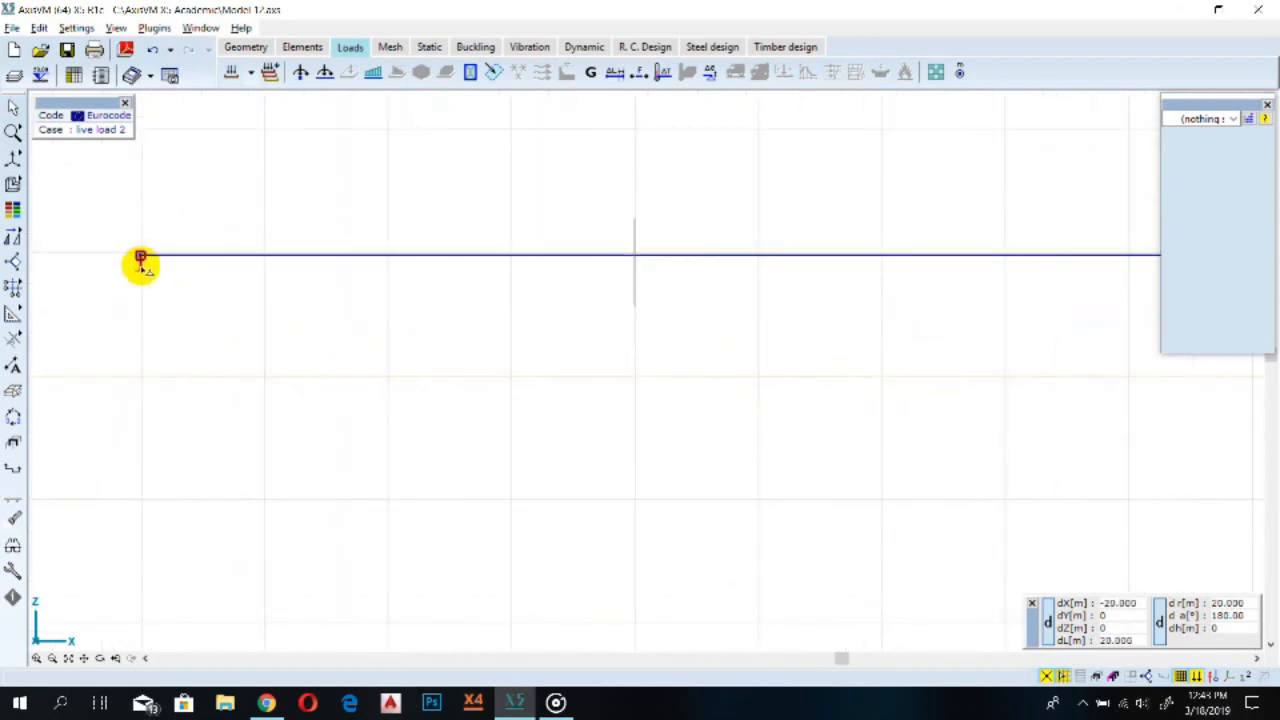
pyautogui.moveTo(141, 262); pyautogui.dragTo(276, 334, button='middle')
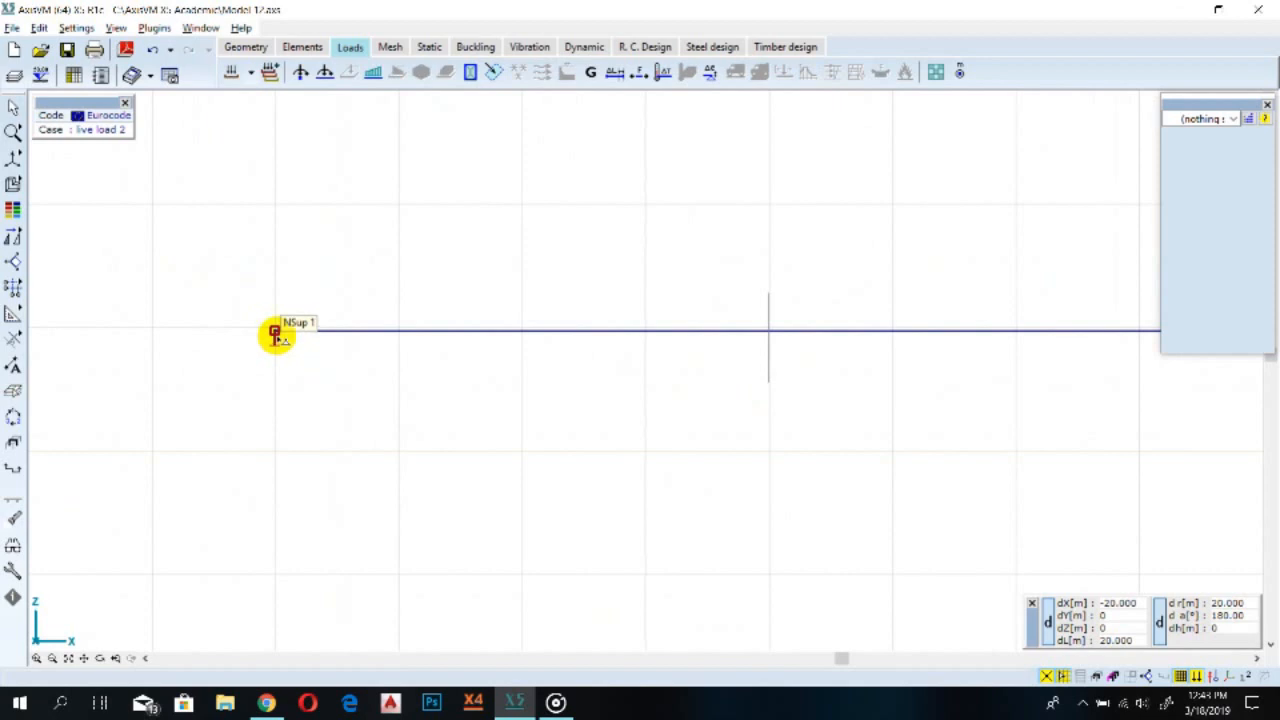
pyautogui.scroll(3, 276, 330)
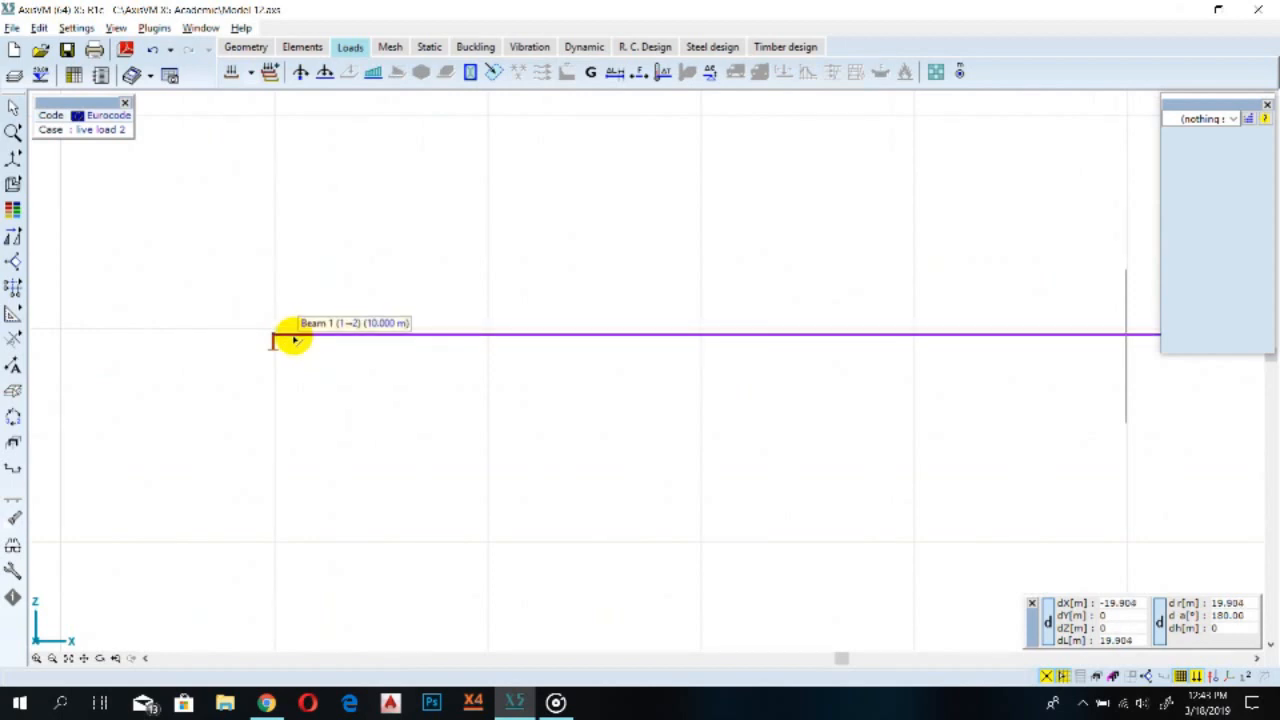
pyautogui.scroll(-3, 295, 340)
pyautogui.scroll(-1, 290, 342)
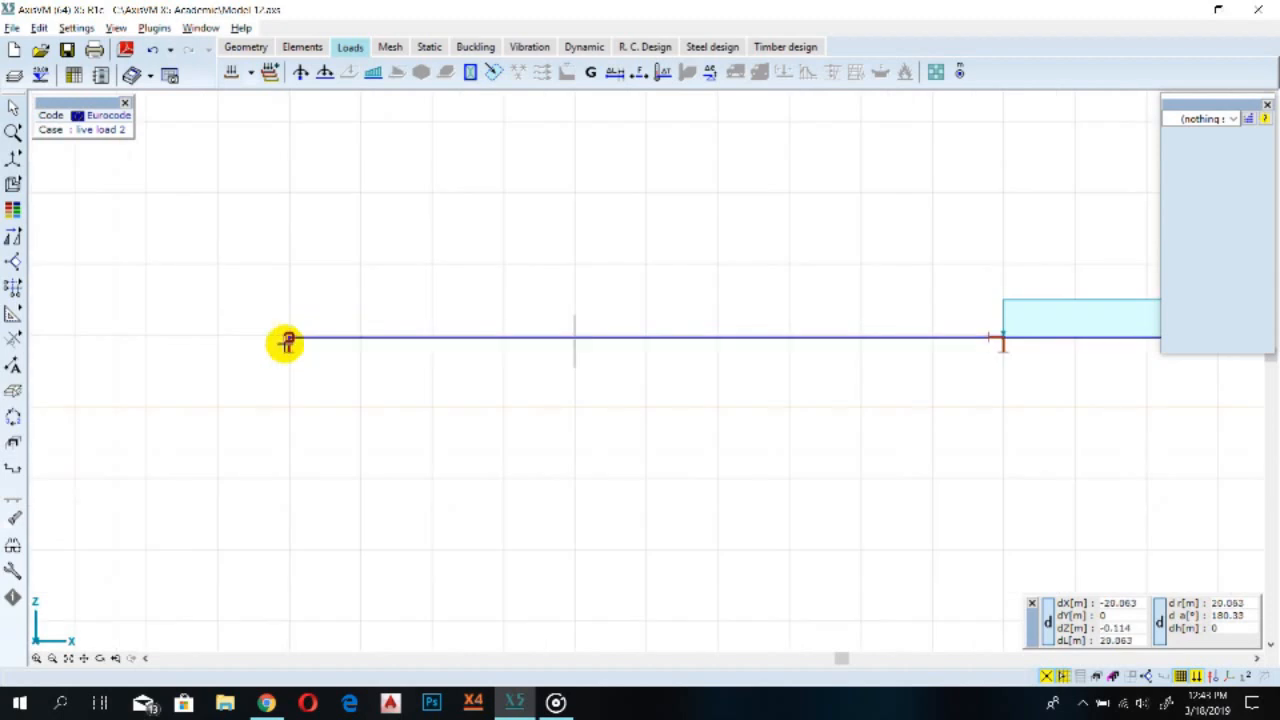
pyautogui.scroll(-2, 290, 342)
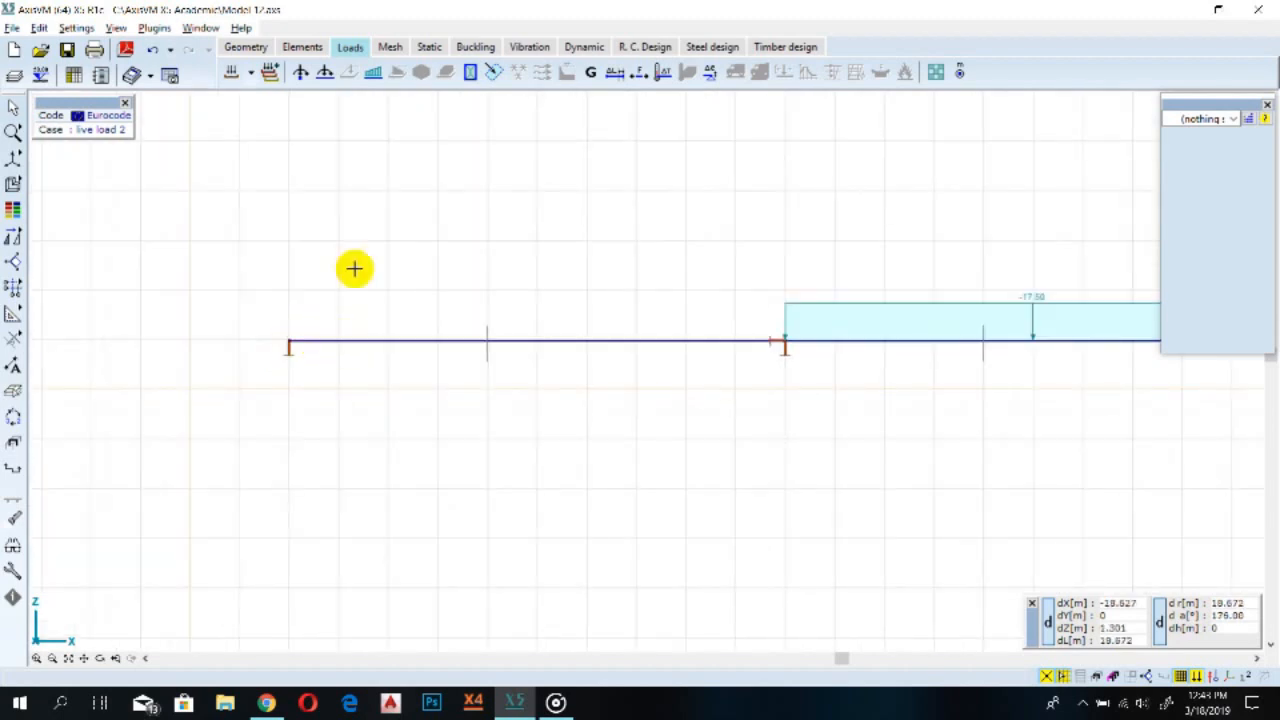
pyautogui.click(236, 75)
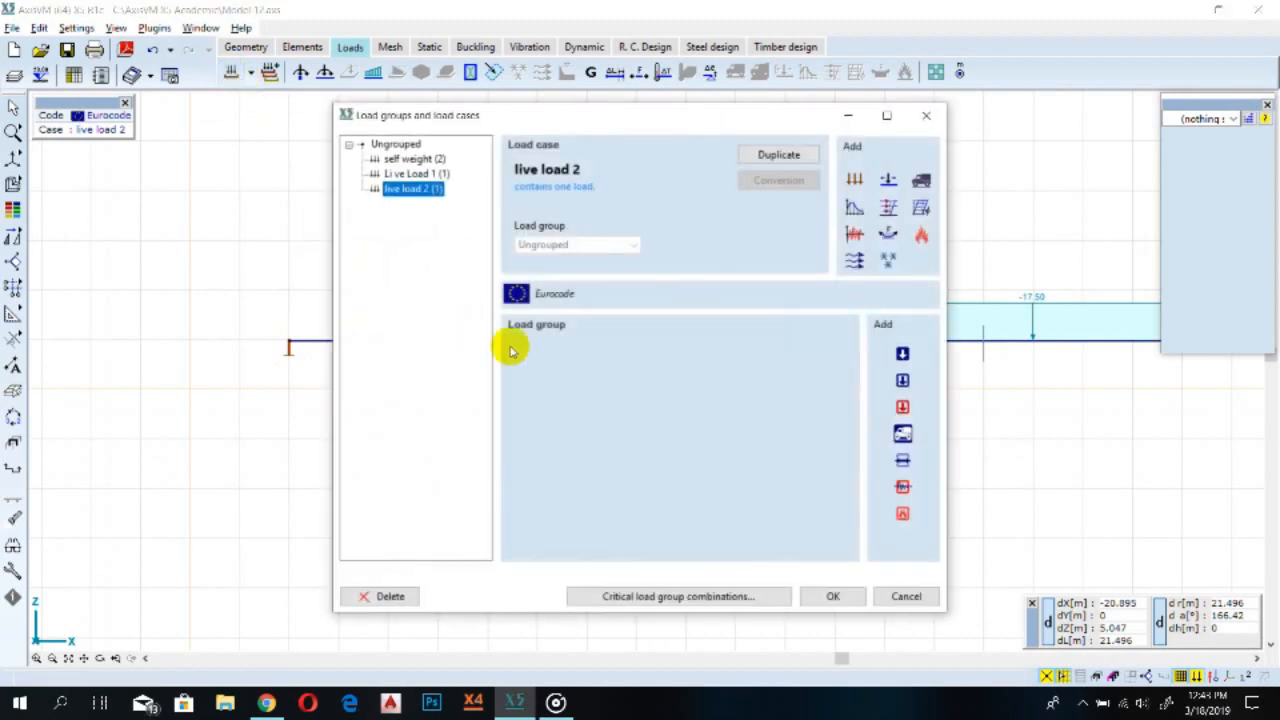
pyautogui.click(856, 180)
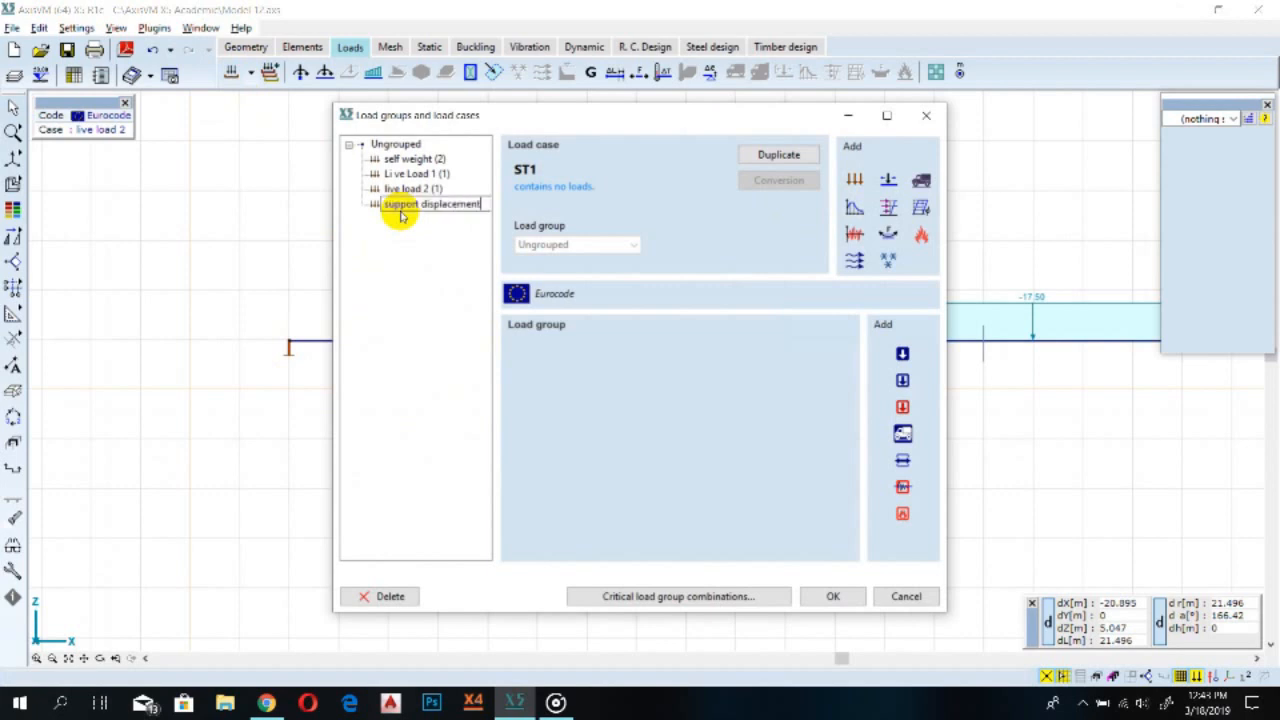
pyautogui.press('Return')
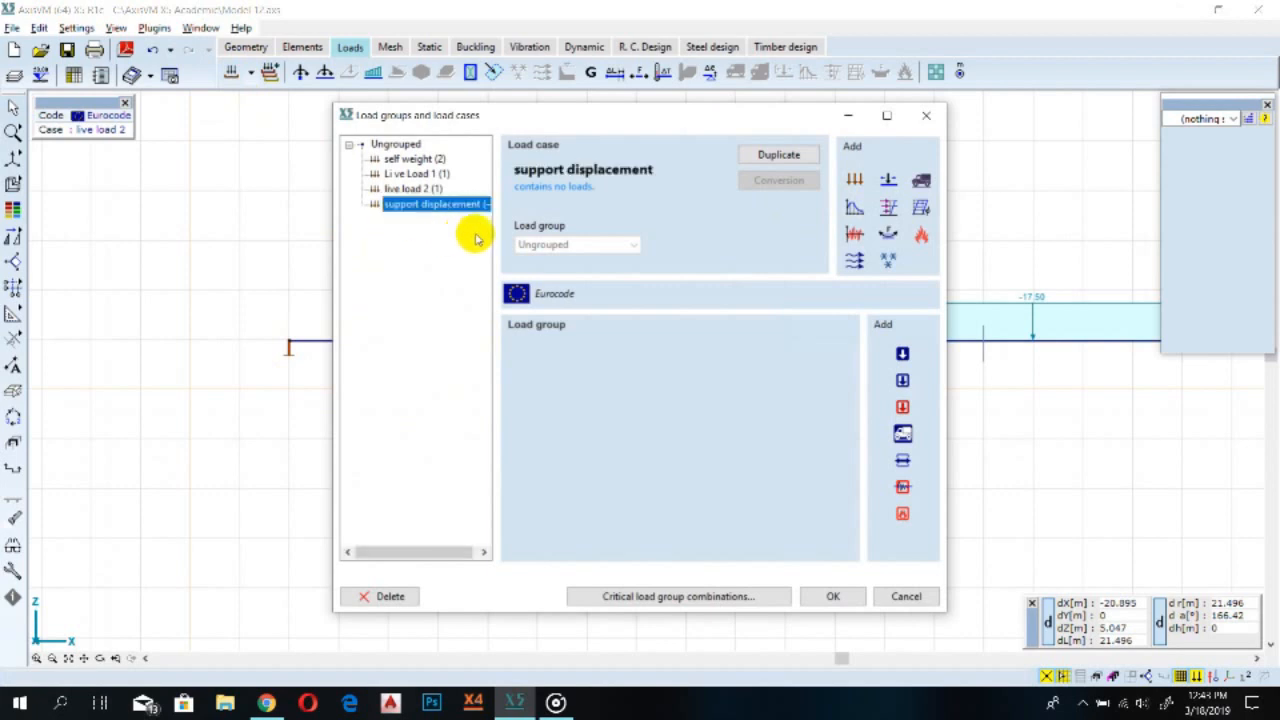
pyautogui.click(833, 597)
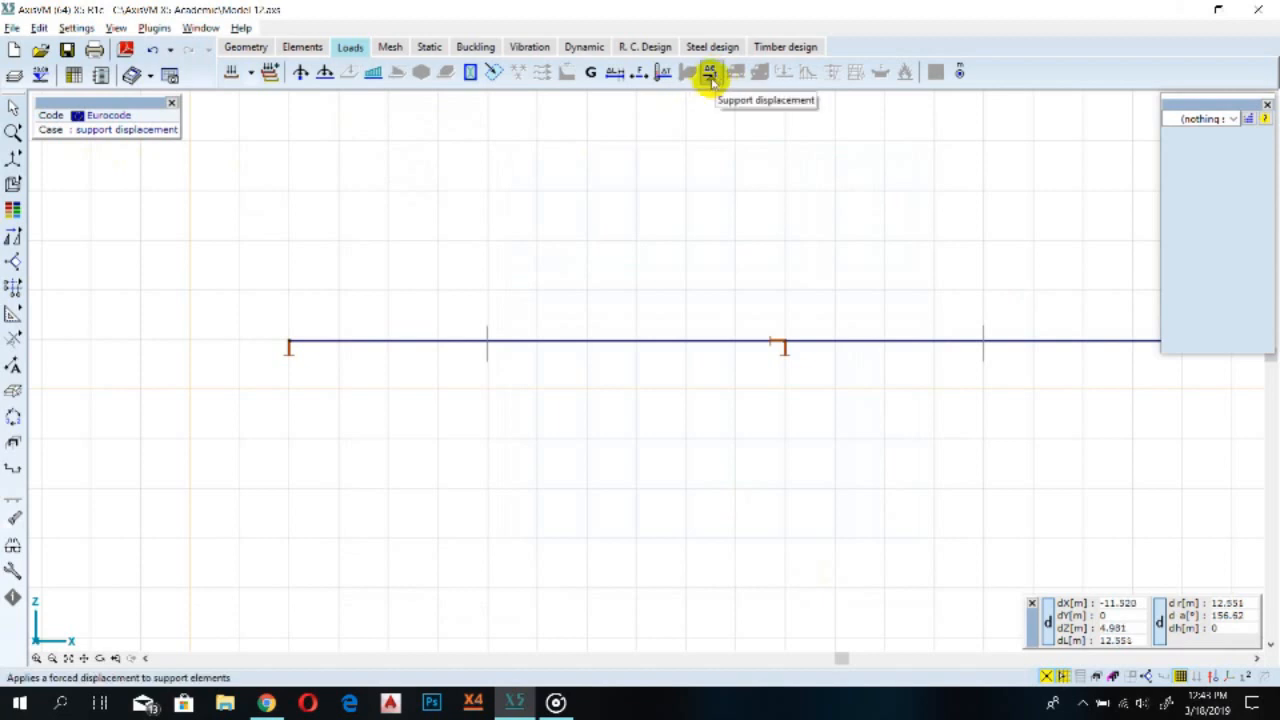
# Apply a 20 mm support displacement in eZ to all three nodal supports
pyautogui.click(709, 73)
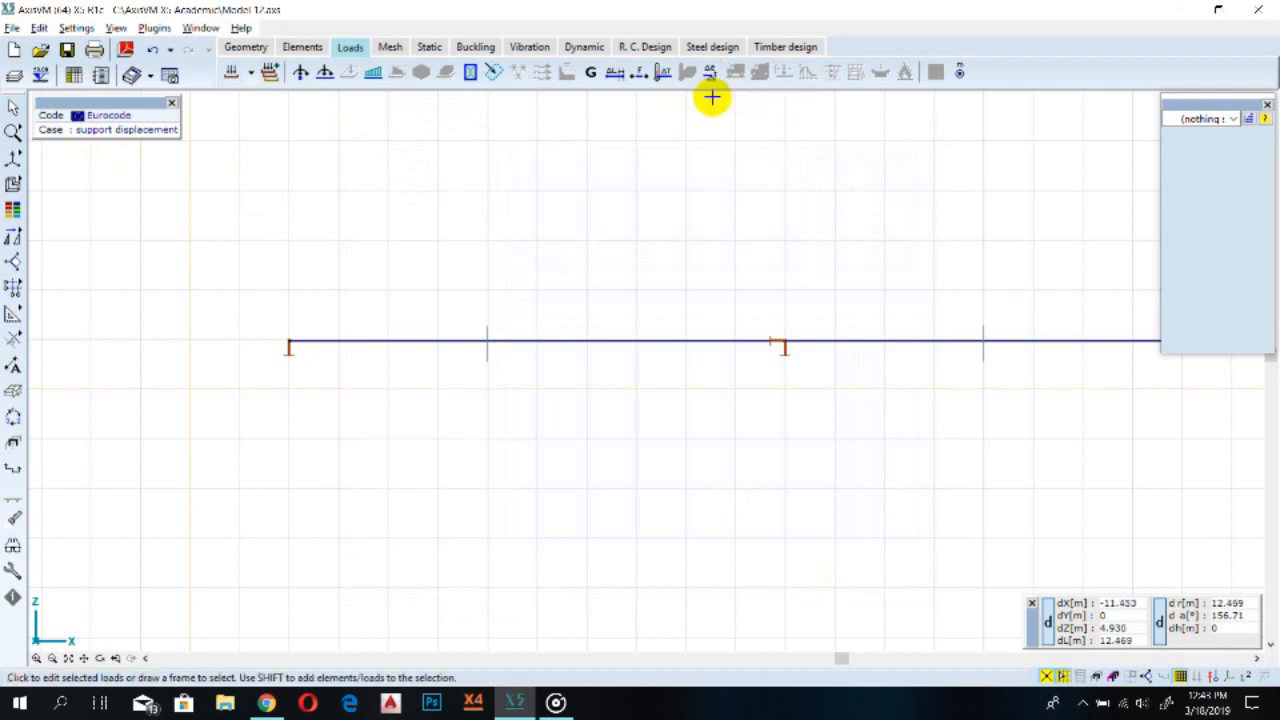
pyautogui.click(312, 108)
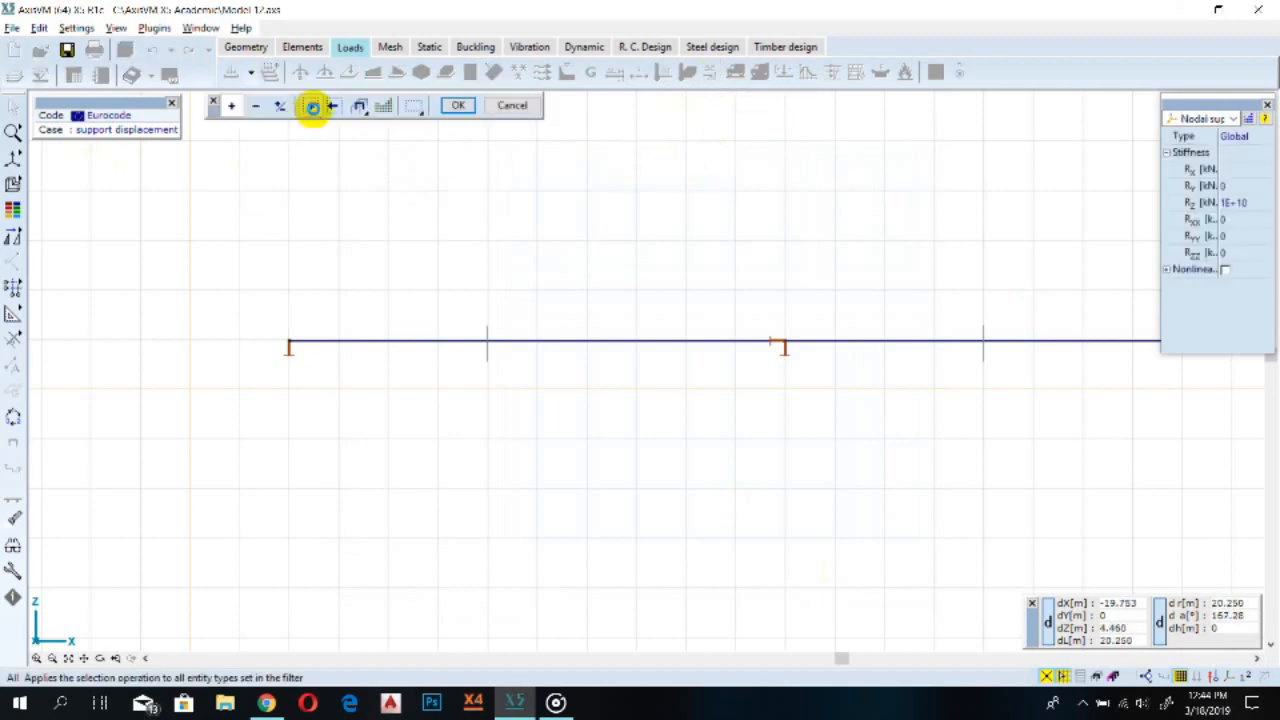
pyautogui.scroll(-2, 844, 323)
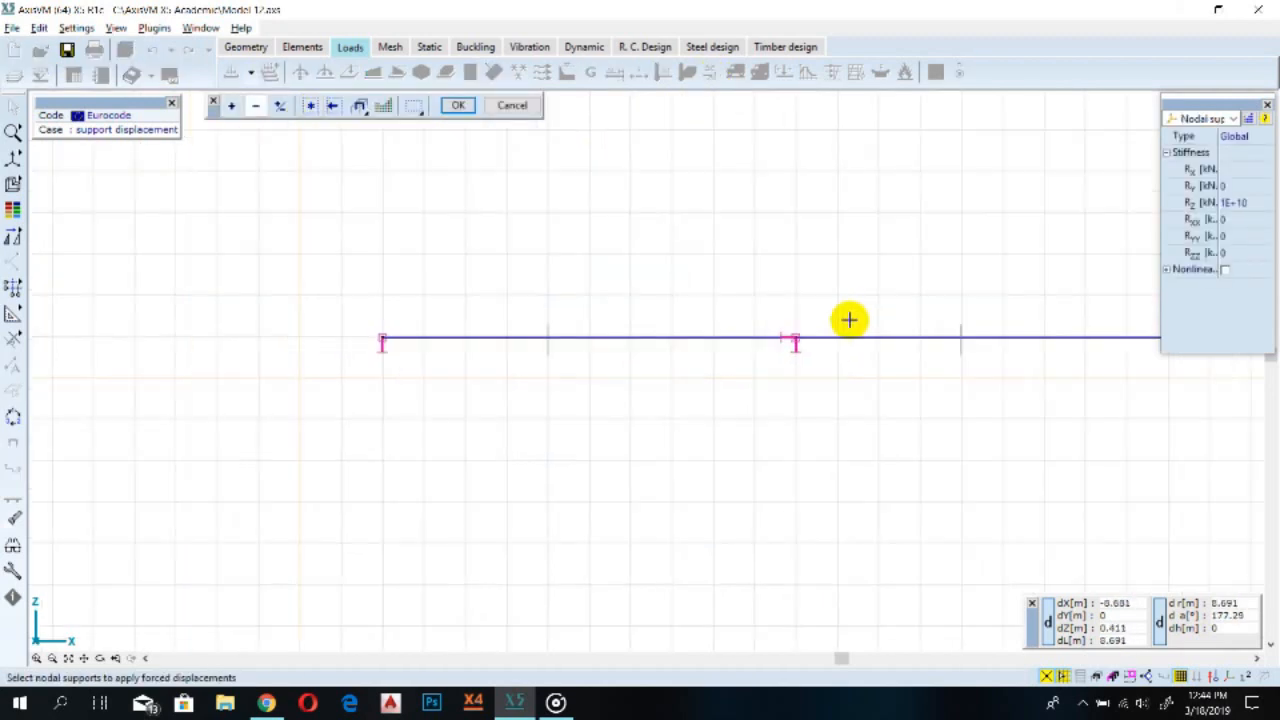
pyautogui.moveTo(895, 326); pyautogui.dragTo(678, 344, button='middle')
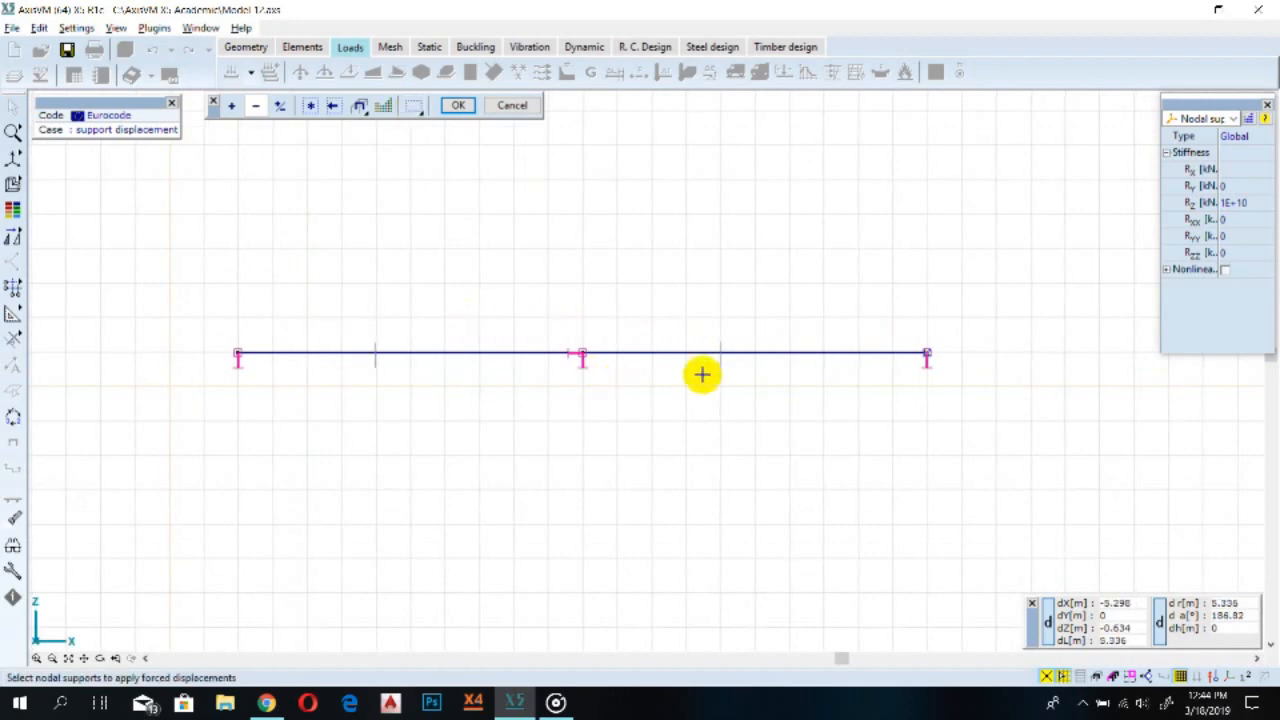
pyautogui.click(455, 107)
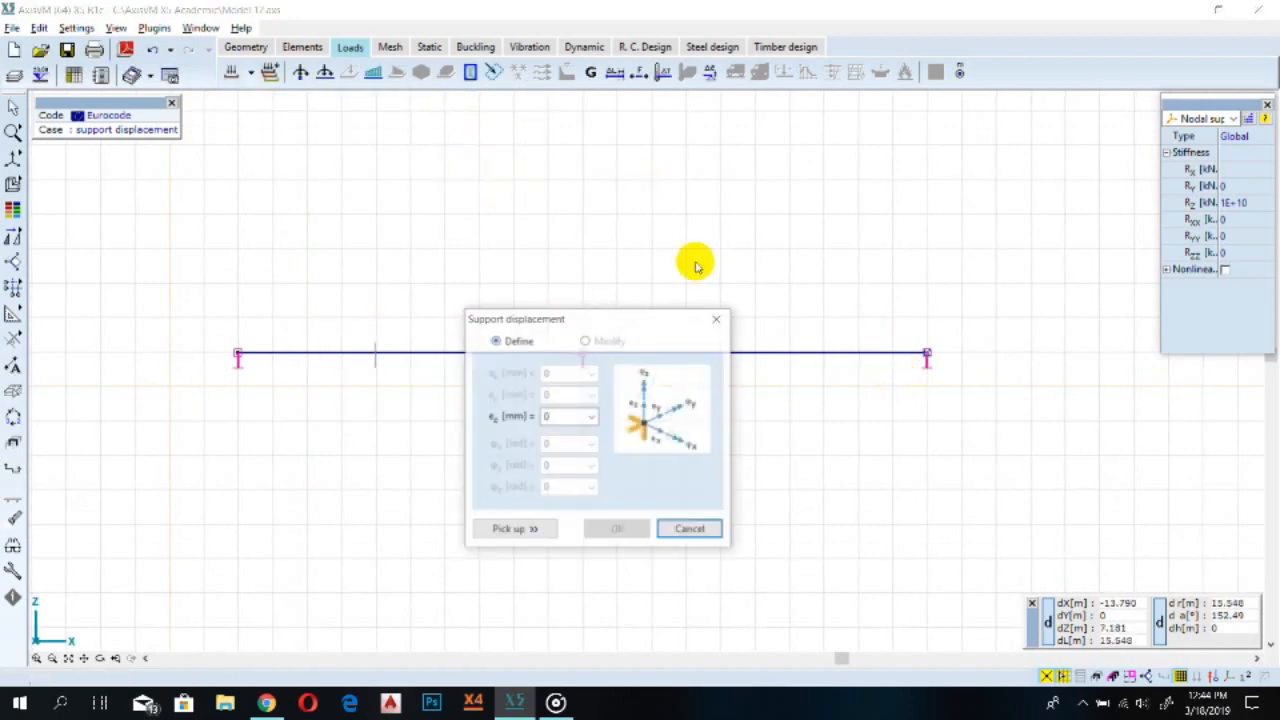
pyautogui.doubleClick(563, 417)
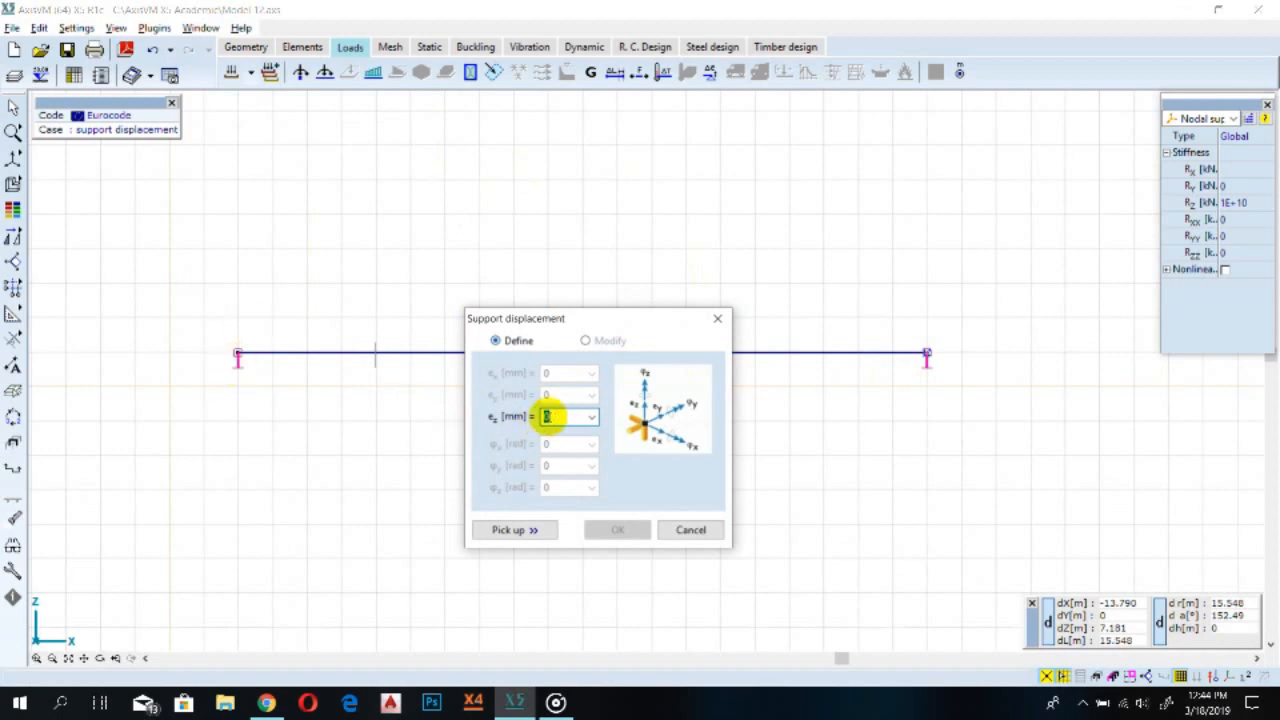
pyautogui.write('20')
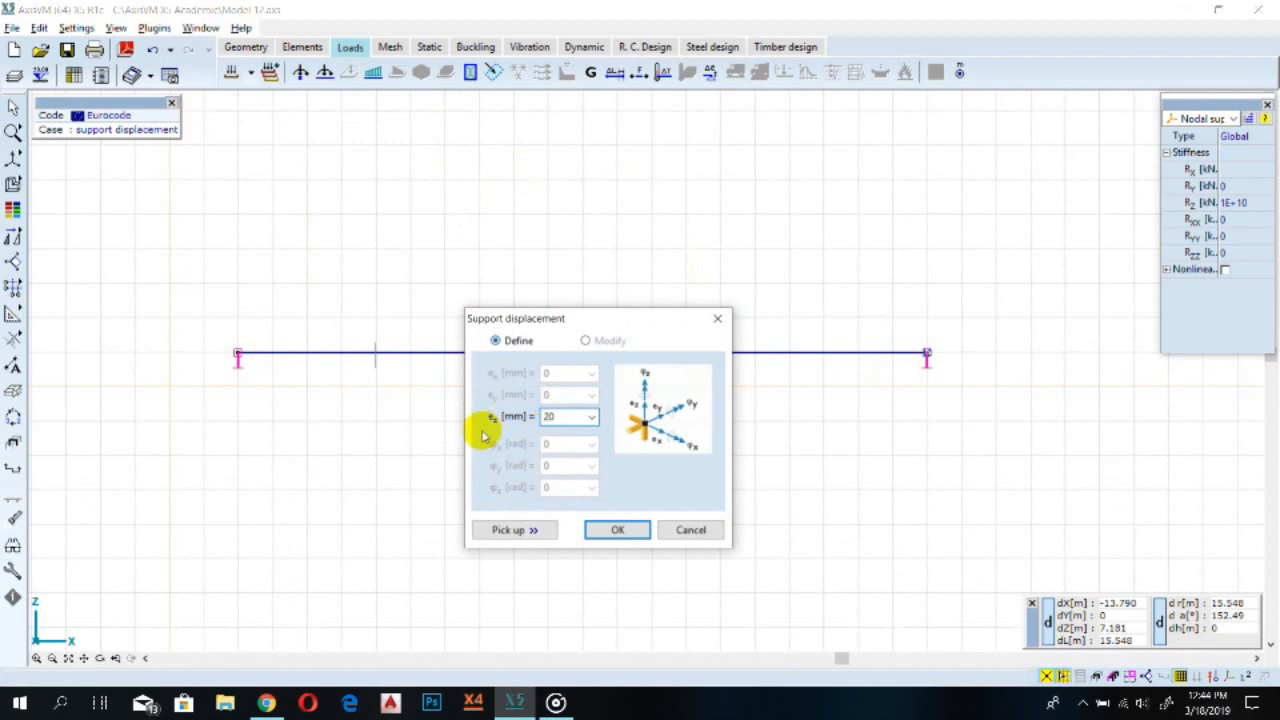
pyautogui.click(626, 538)
# Toggle the load display on the model to review the support displacement labels
pyautogui.scroll(2, 256, 350)
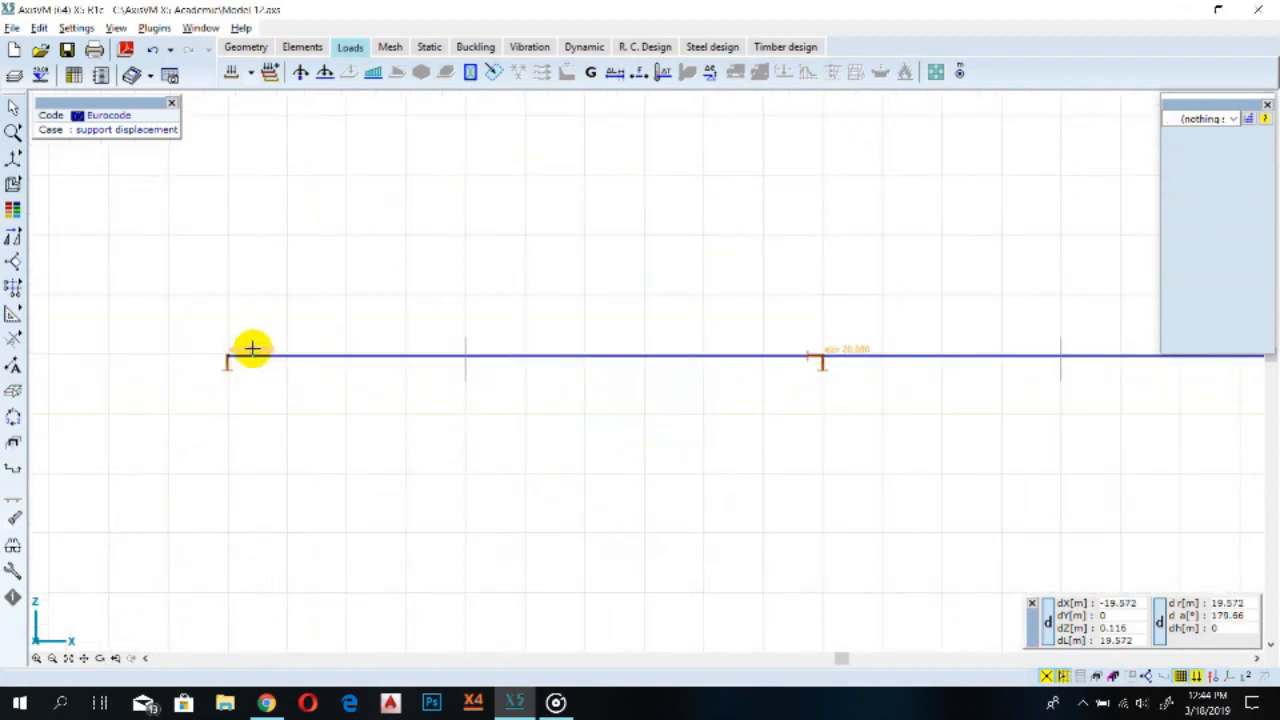
pyautogui.scroll(3, 252, 348)
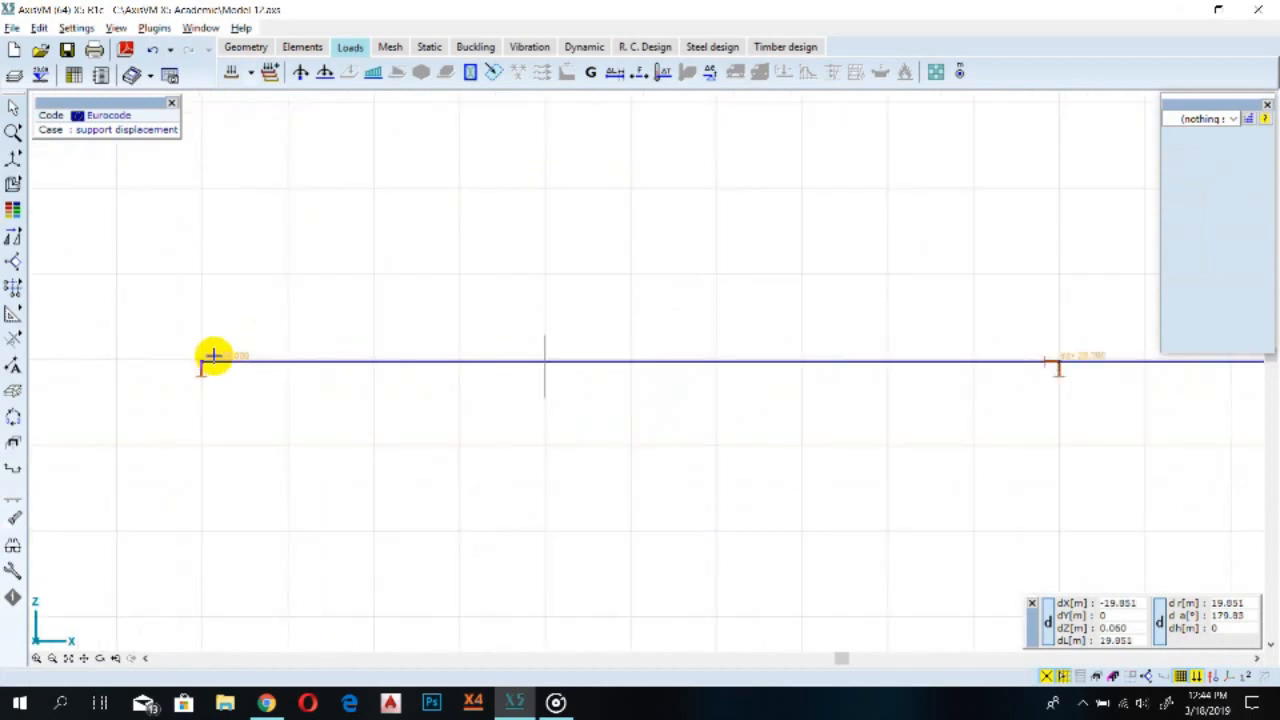
pyautogui.scroll(-3, 380, 377)
pyautogui.scroll(-1, 660, 395)
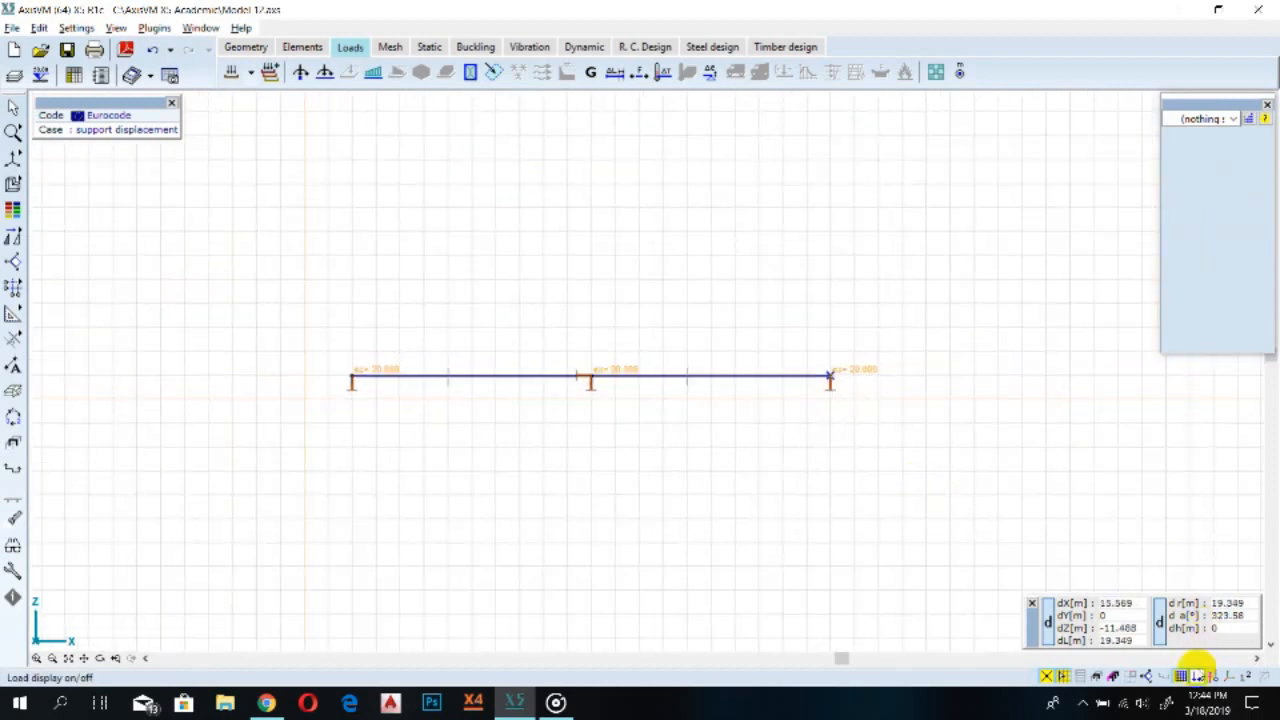
pyautogui.click(1199, 677)
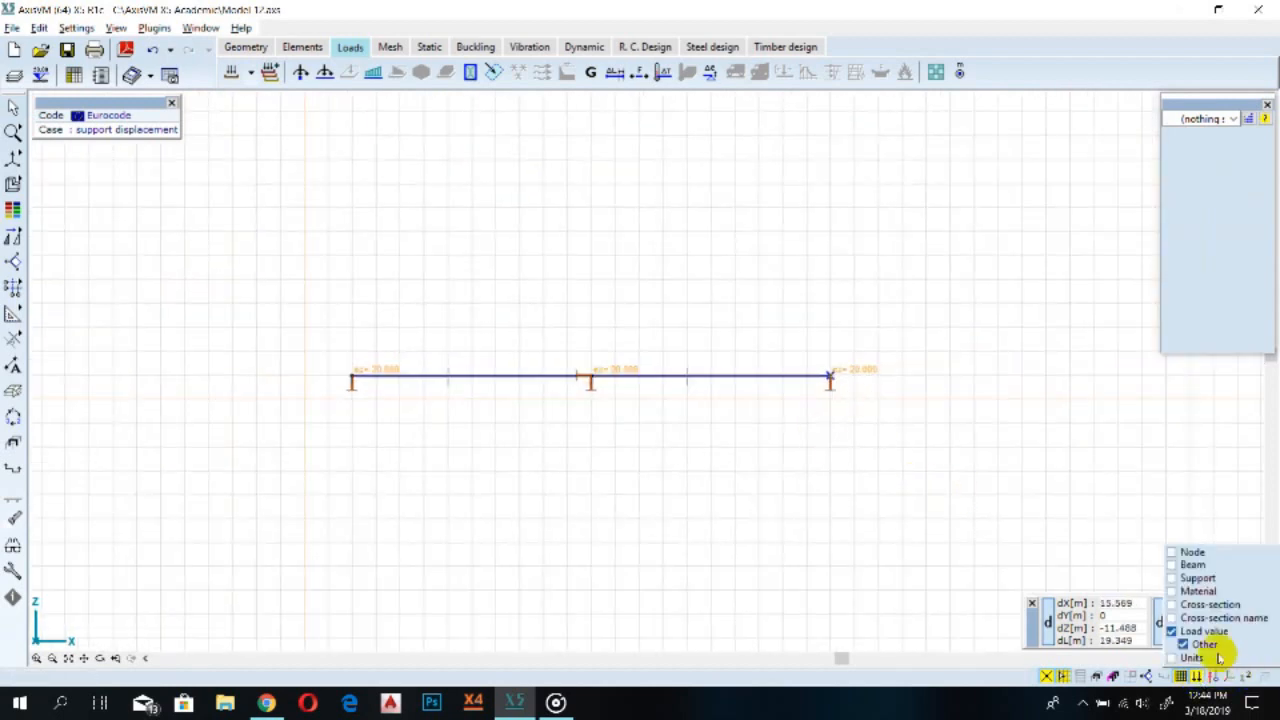
pyautogui.click(1196, 677)
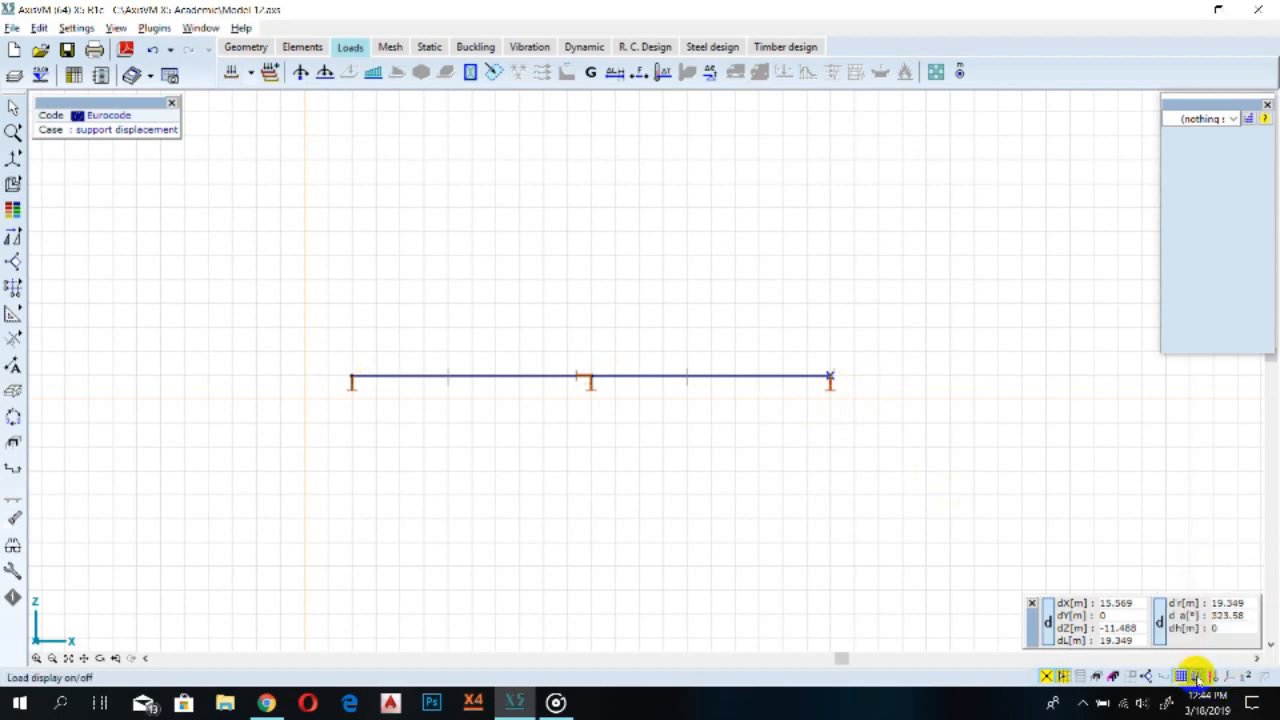
pyautogui.click(1196, 677)
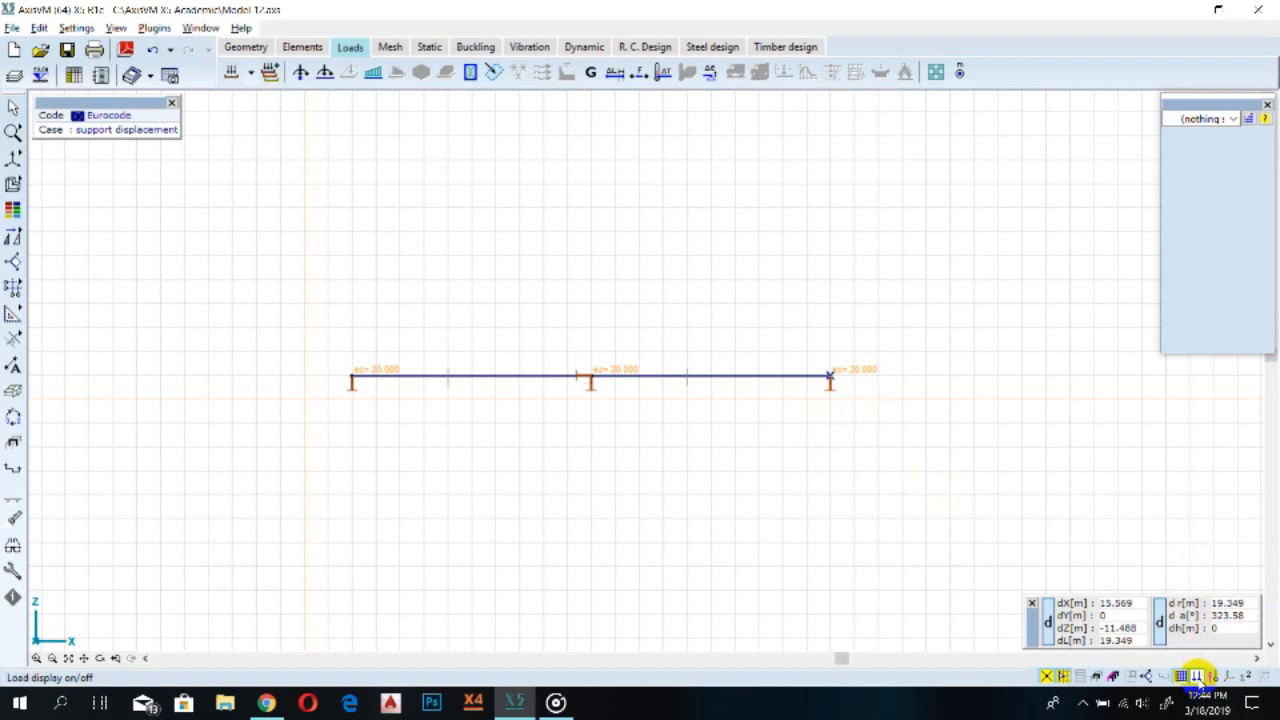
pyautogui.click(1196, 677)
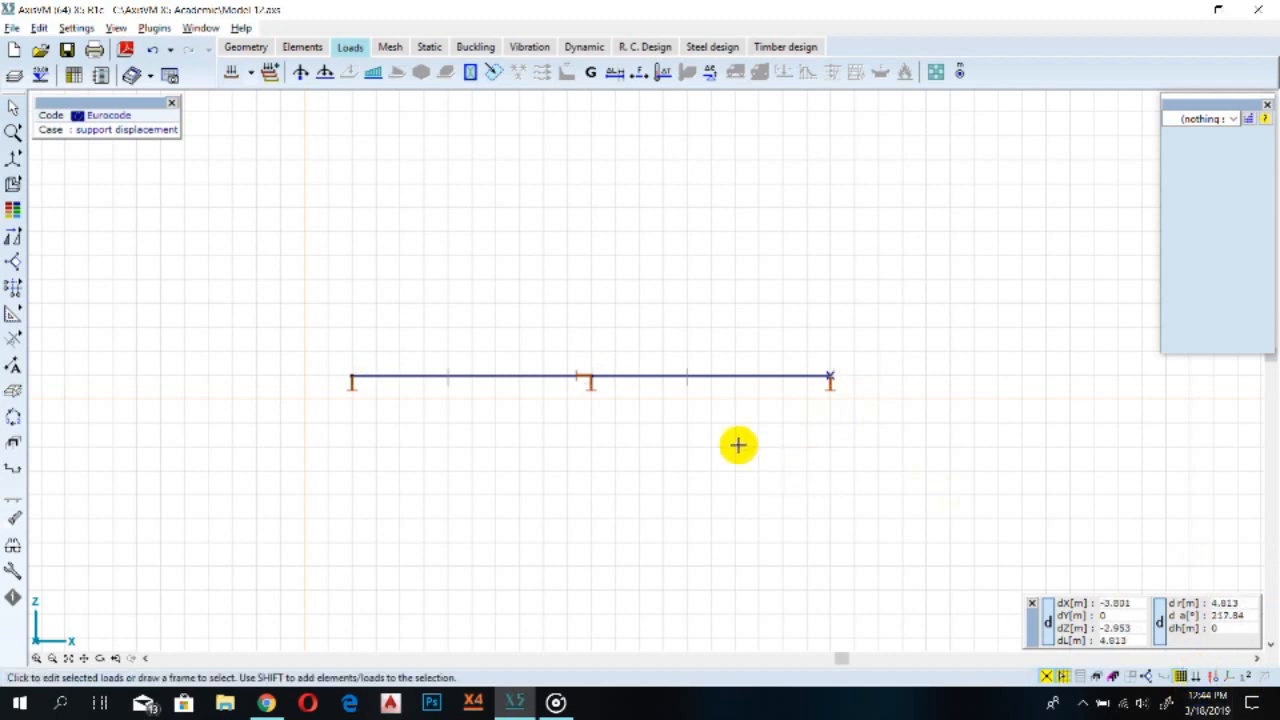
pyautogui.click(1194, 676)
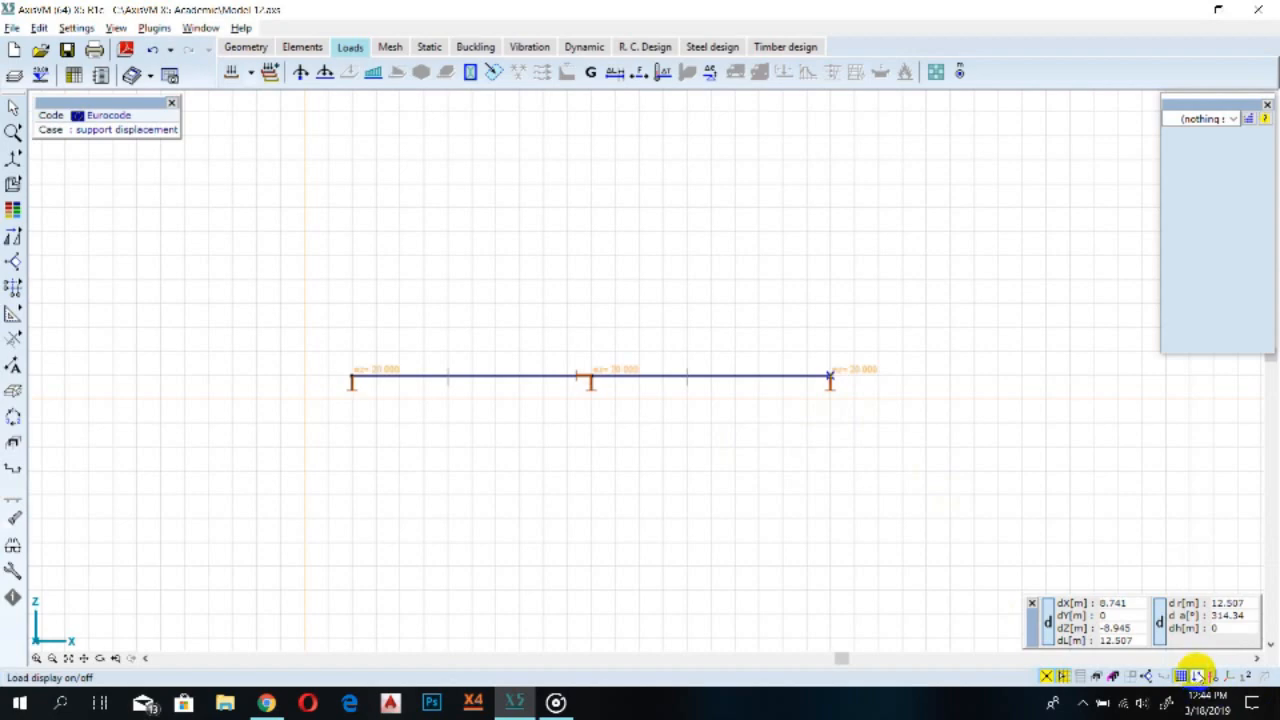
pyautogui.scroll(1, 603, 414)
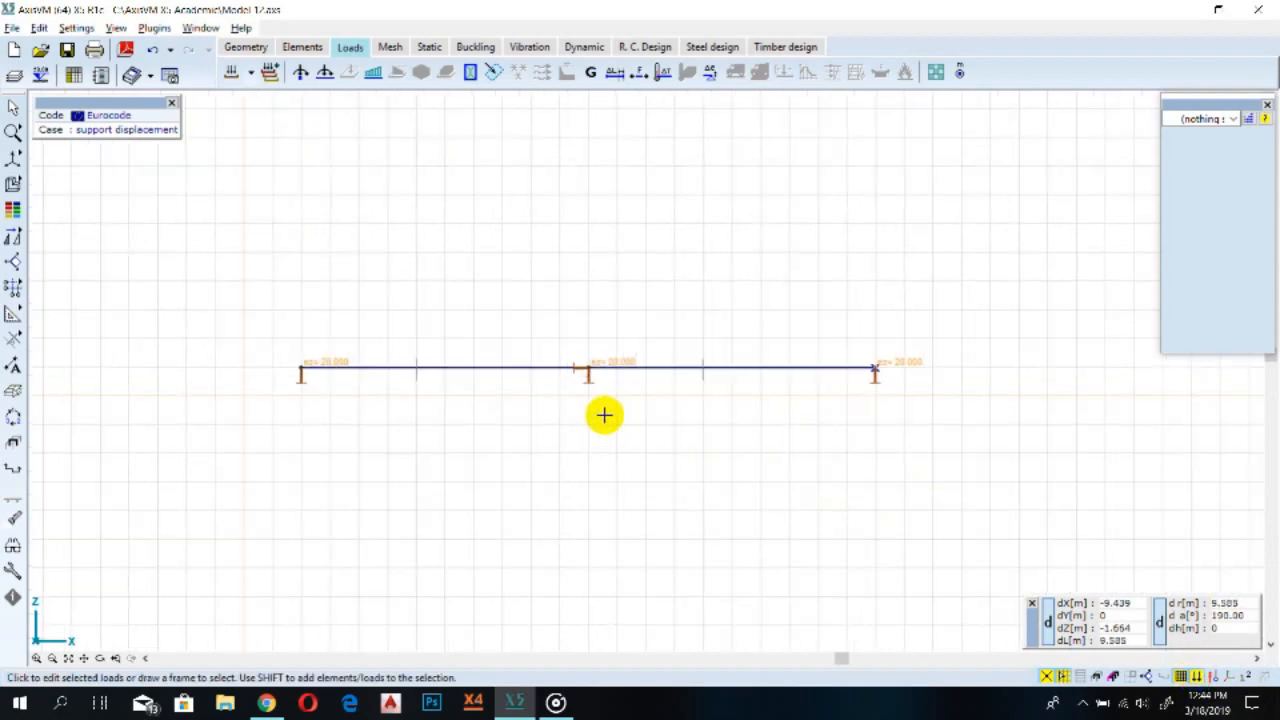
# Open the custom load combinations table and add a first combination with type ULS (Seismic)
pyautogui.scroll(-2, 618, 437)
pyautogui.scroll(2, 469, 442)
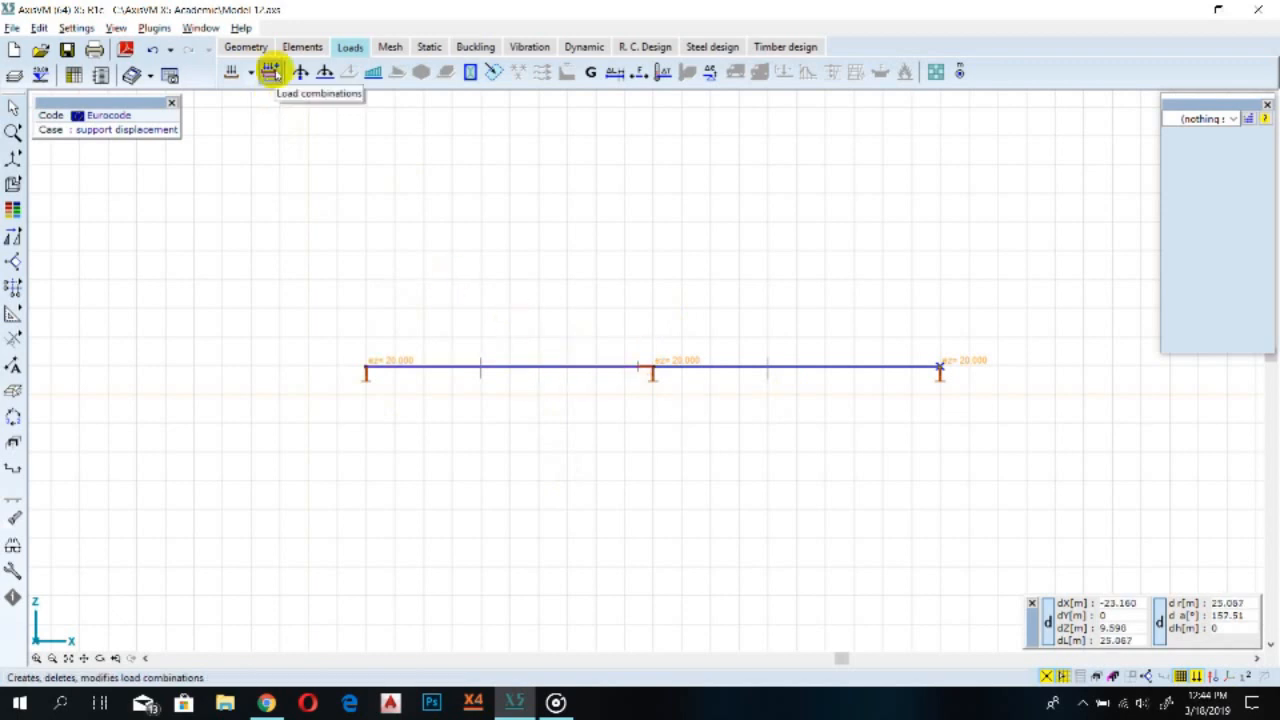
pyautogui.click(276, 74)
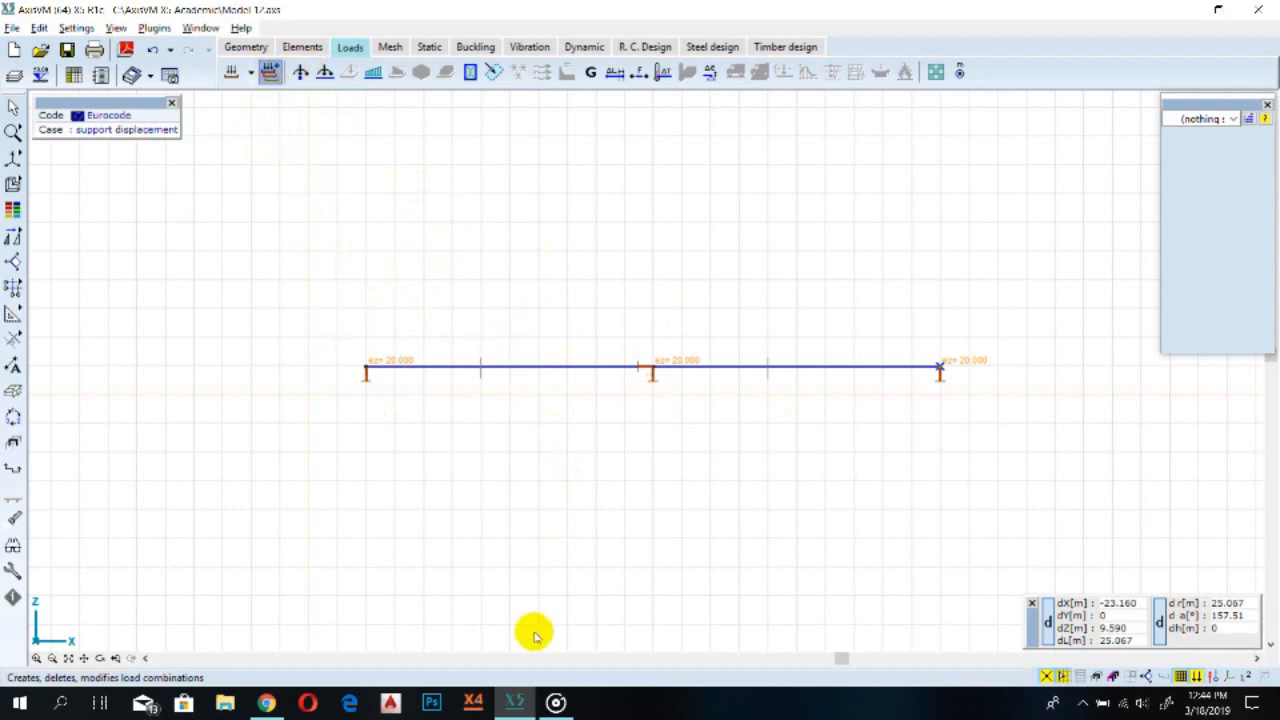
pyautogui.moveTo(243, 105); pyautogui.dragTo(297, 105)
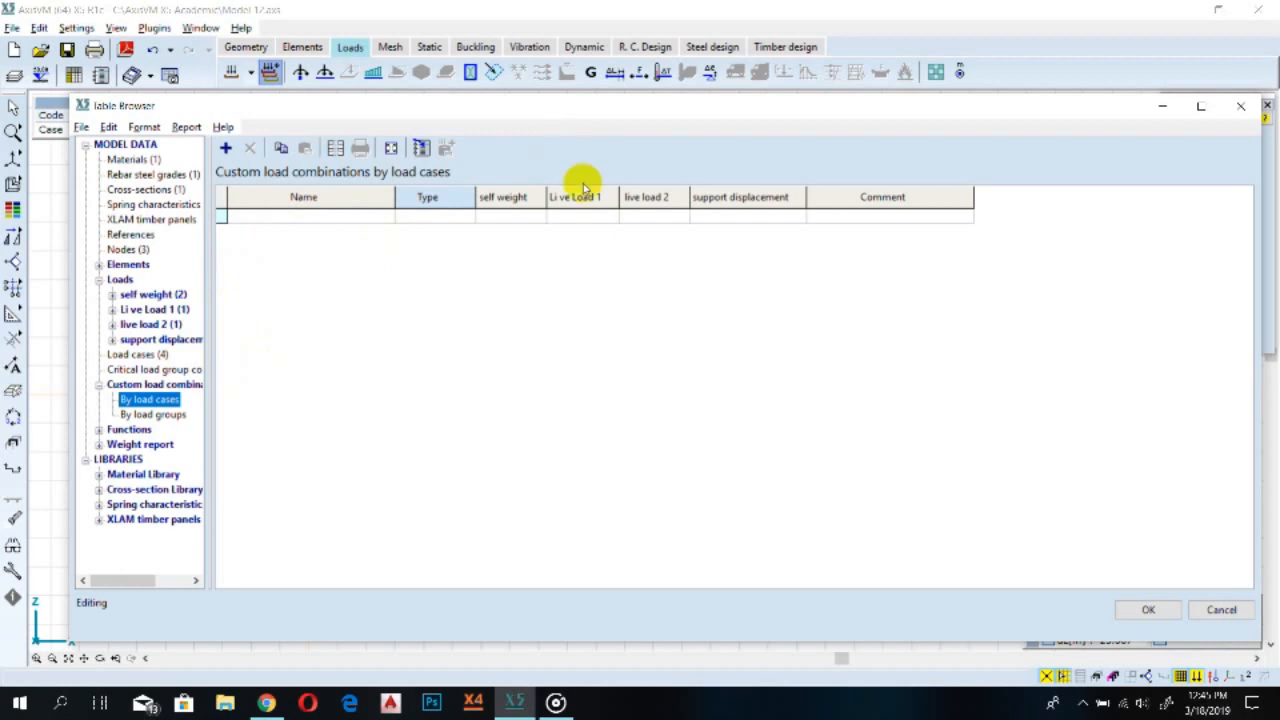
pyautogui.moveTo(567, 111); pyautogui.dragTo(556, 159)
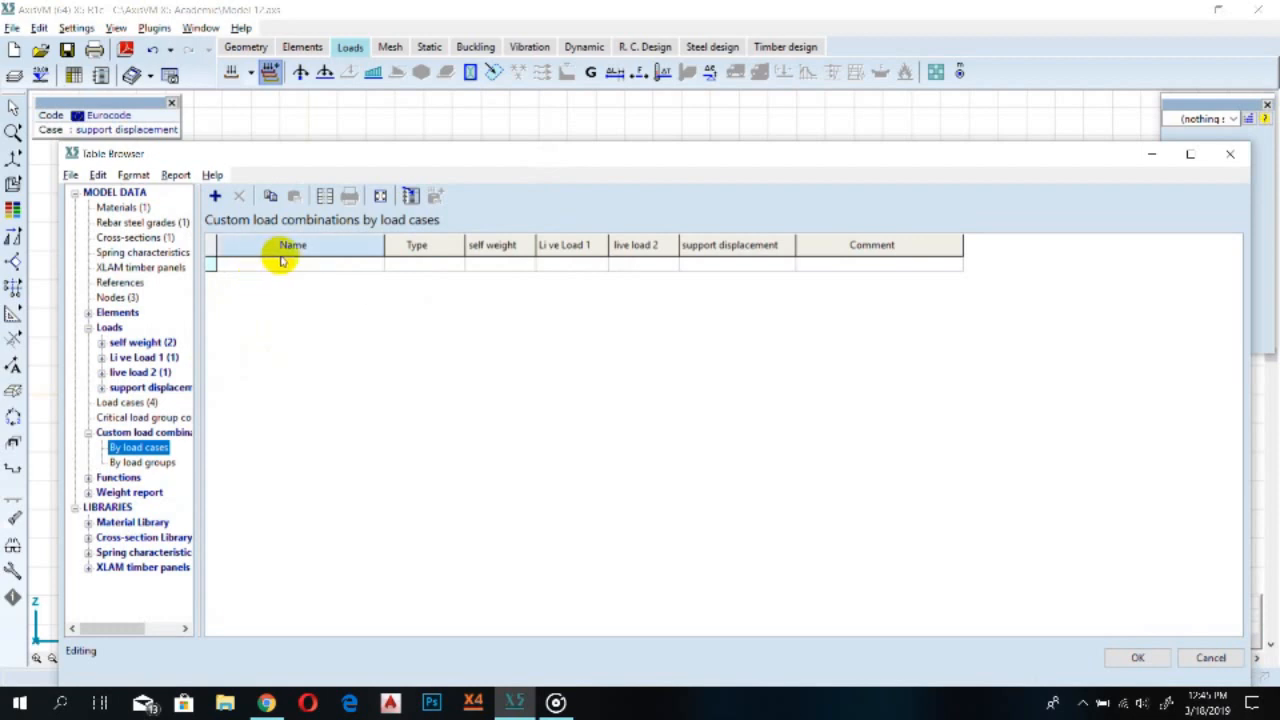
pyautogui.click(232, 264)
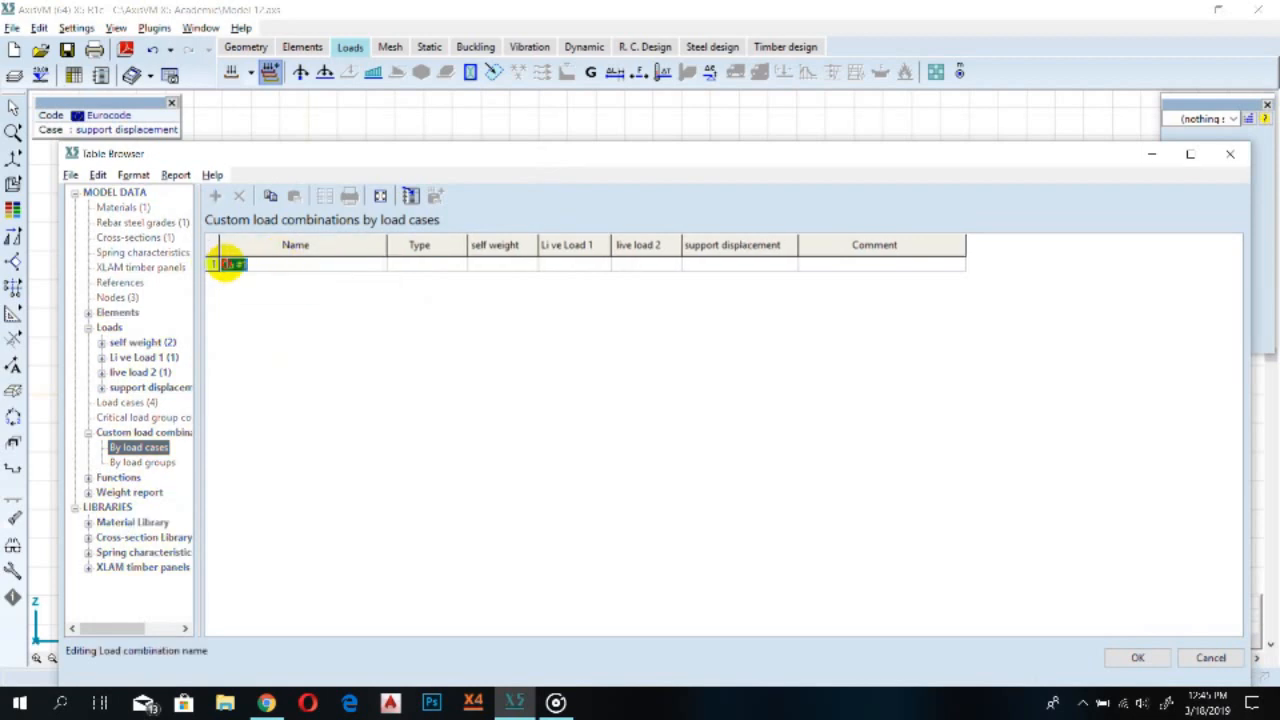
pyautogui.click(260, 265)
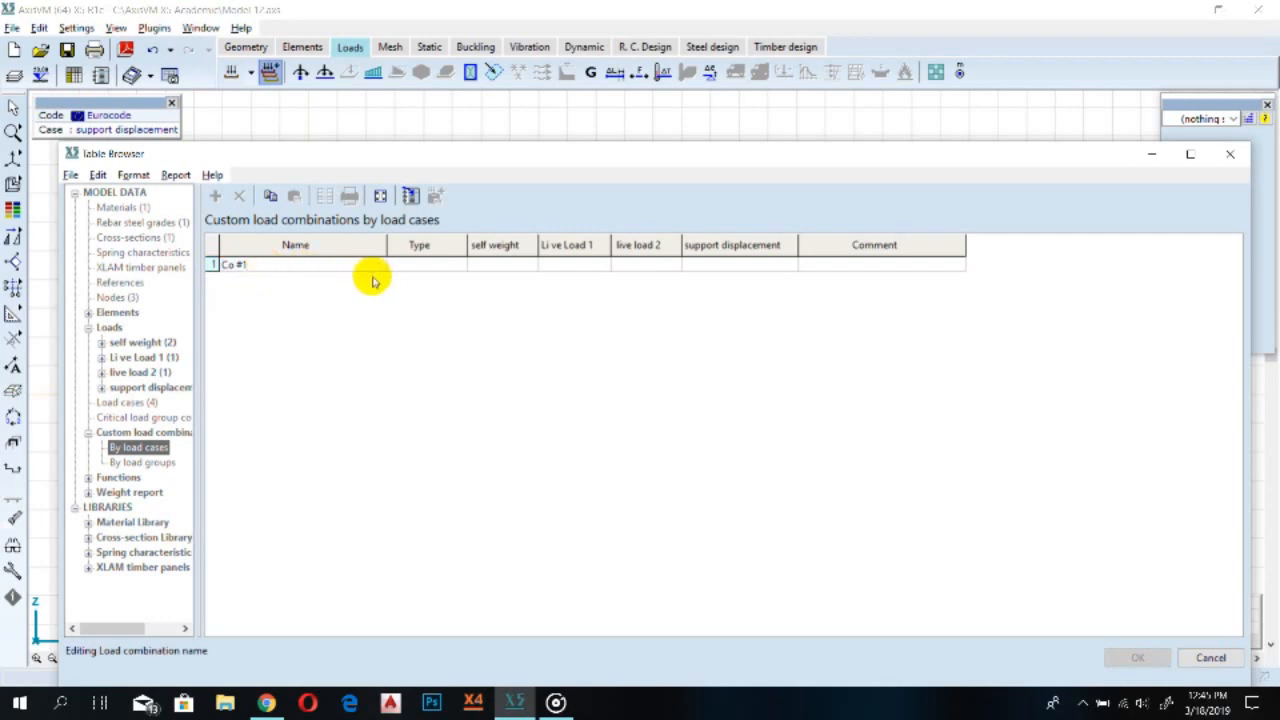
pyautogui.click(400, 264)
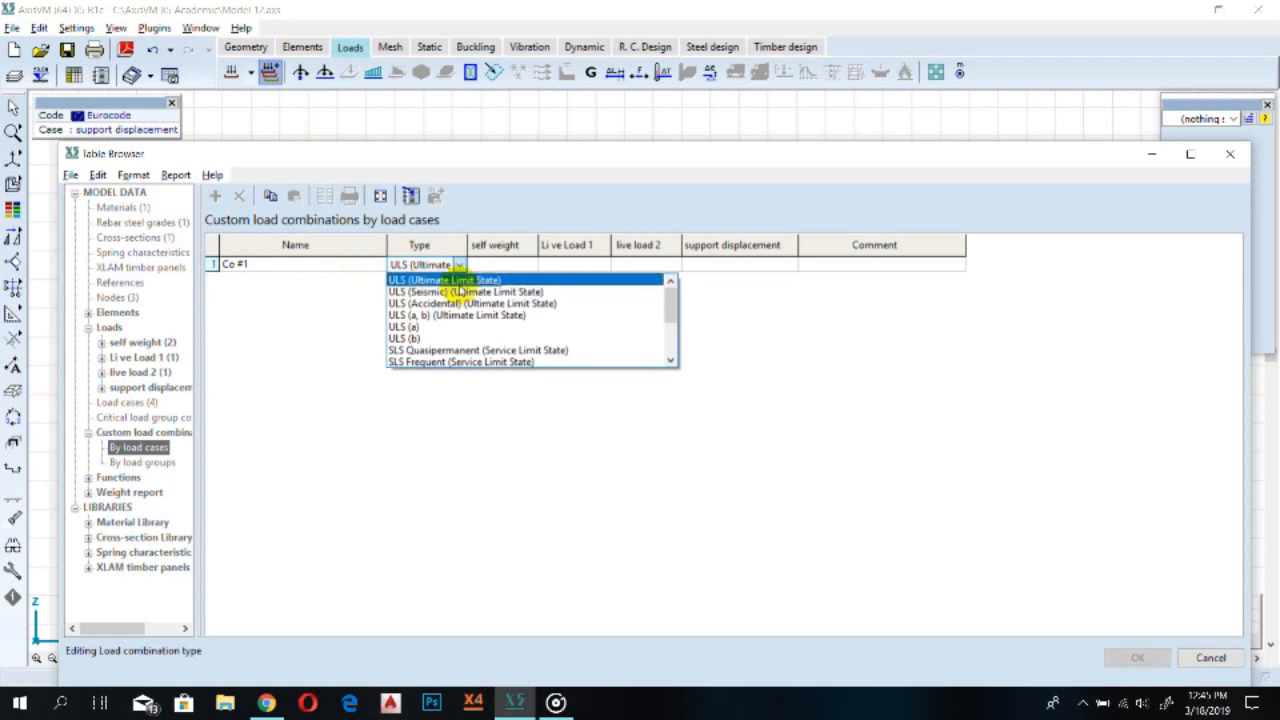
pyautogui.click(455, 292)
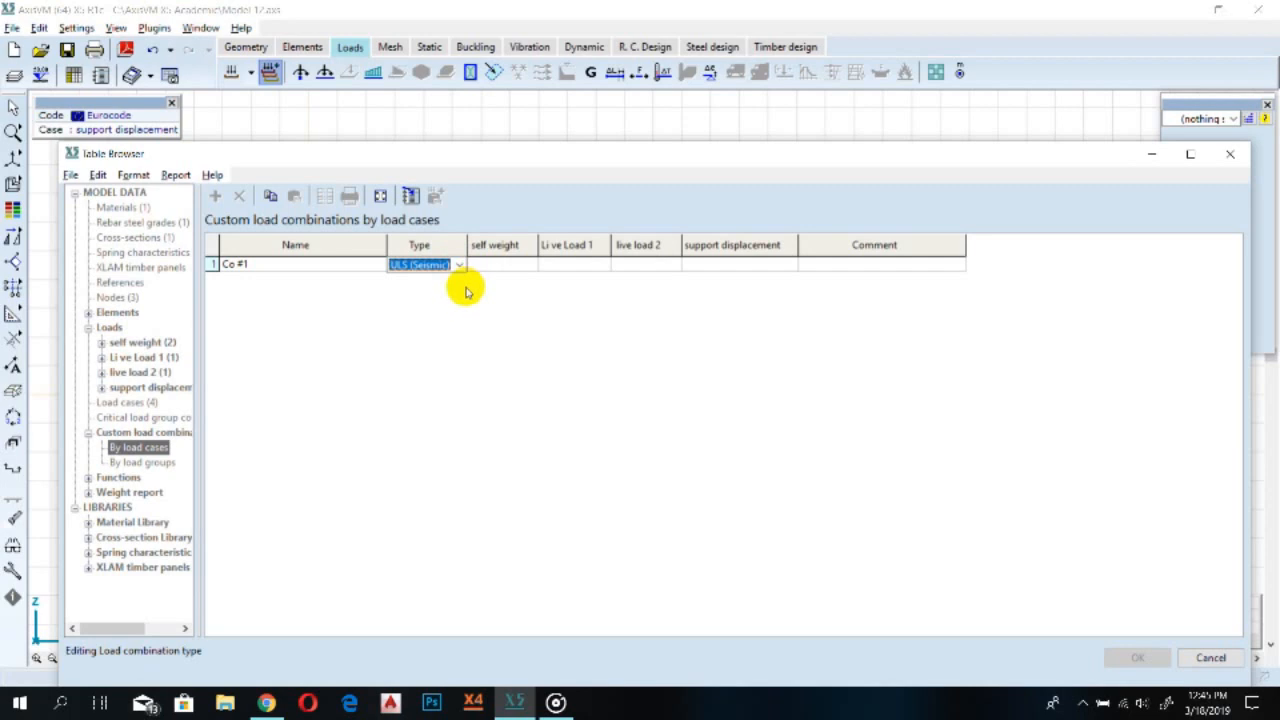
# Set the first combination's factors: self weight 1.35, Live Load 1 1.50 and support displacement 1.00
pyautogui.click(496, 266)
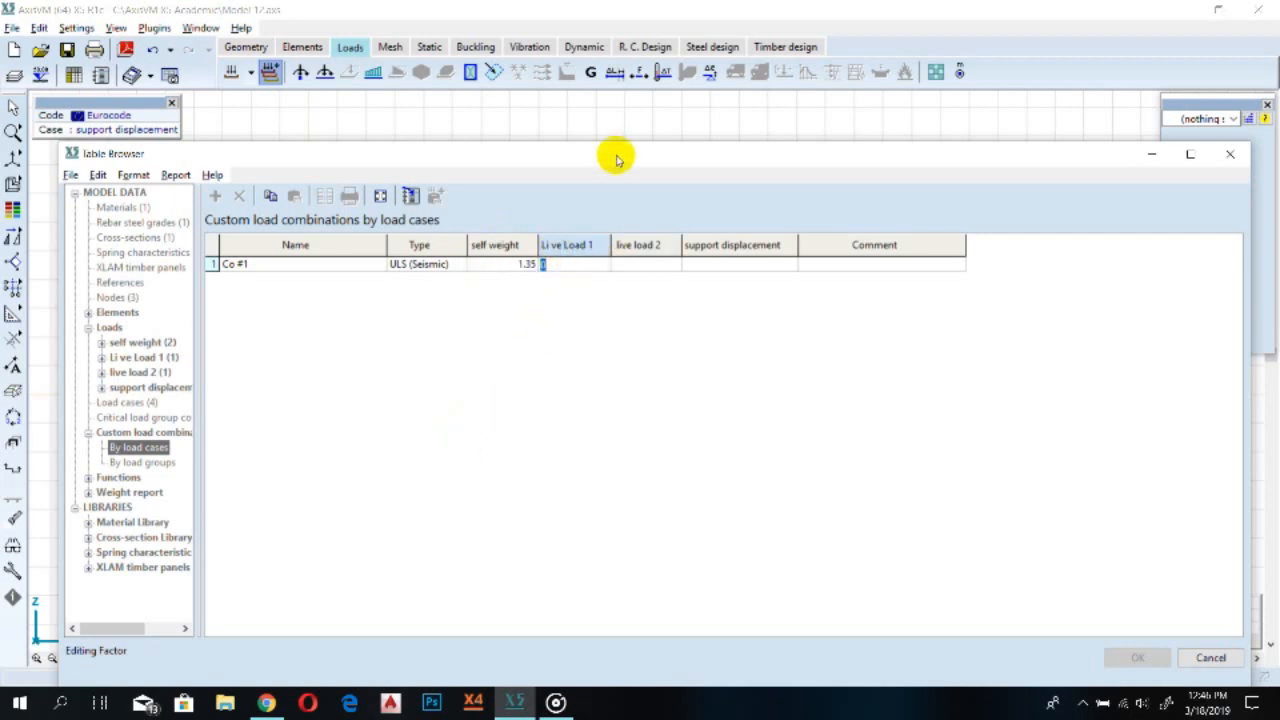
pyautogui.moveTo(617, 160); pyautogui.dragTo(642, 478)
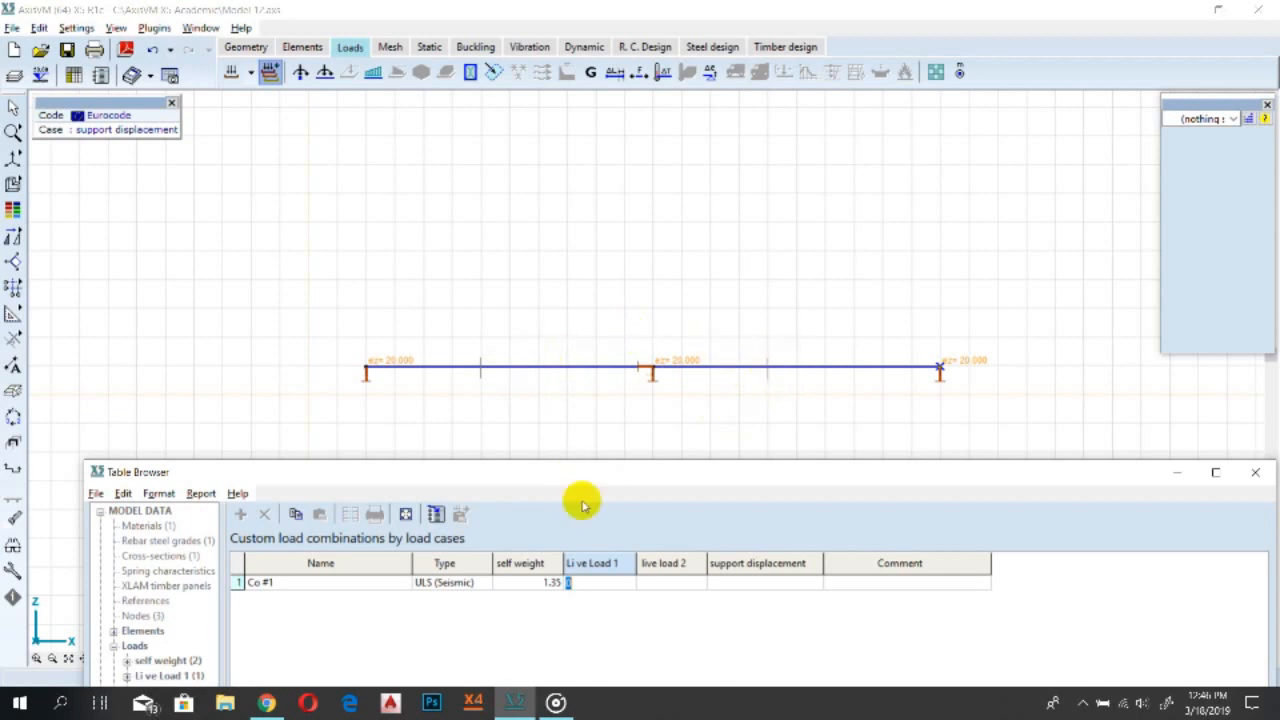
pyautogui.moveTo(583, 477); pyautogui.dragTo(533, 198)
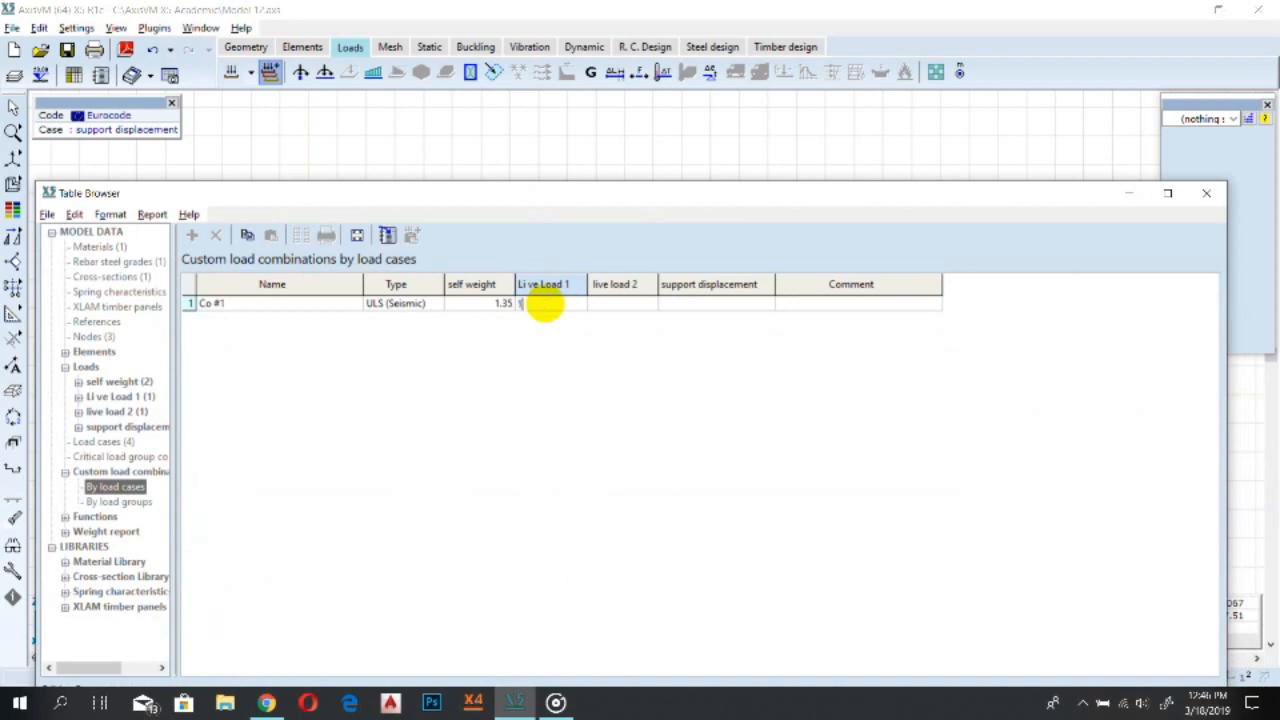
pyautogui.click(620, 308)
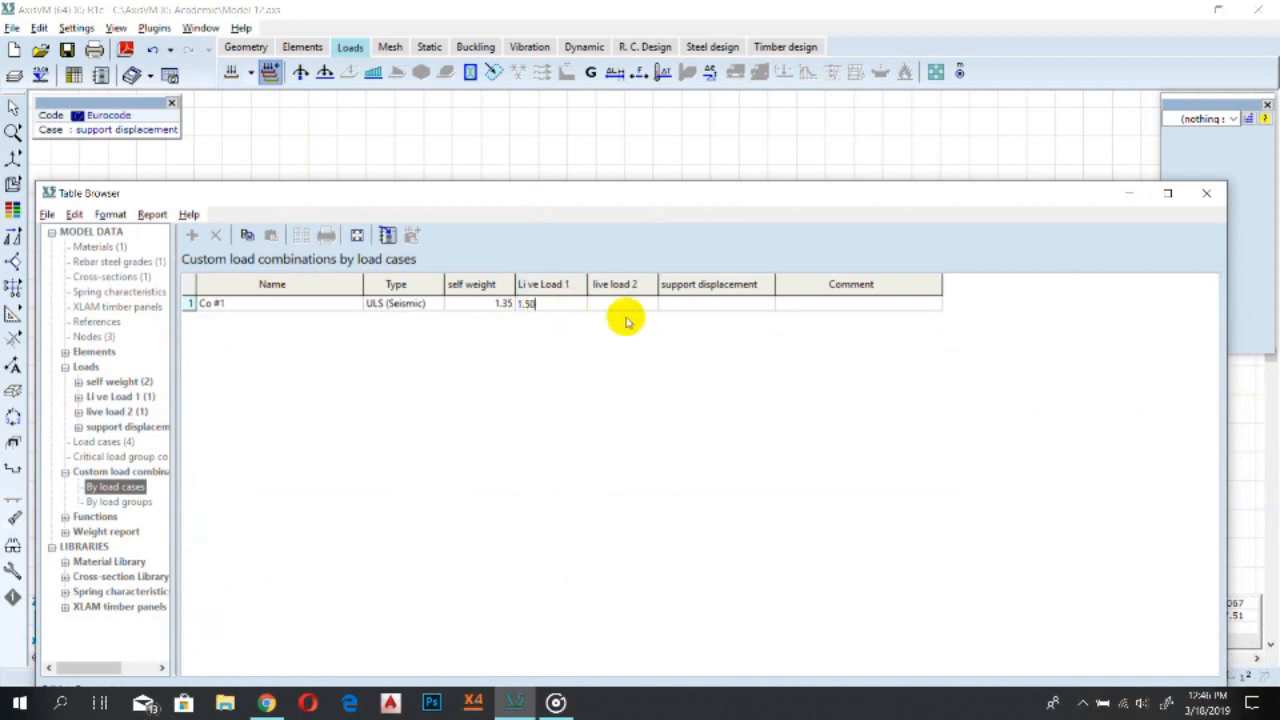
pyautogui.click(700, 312)
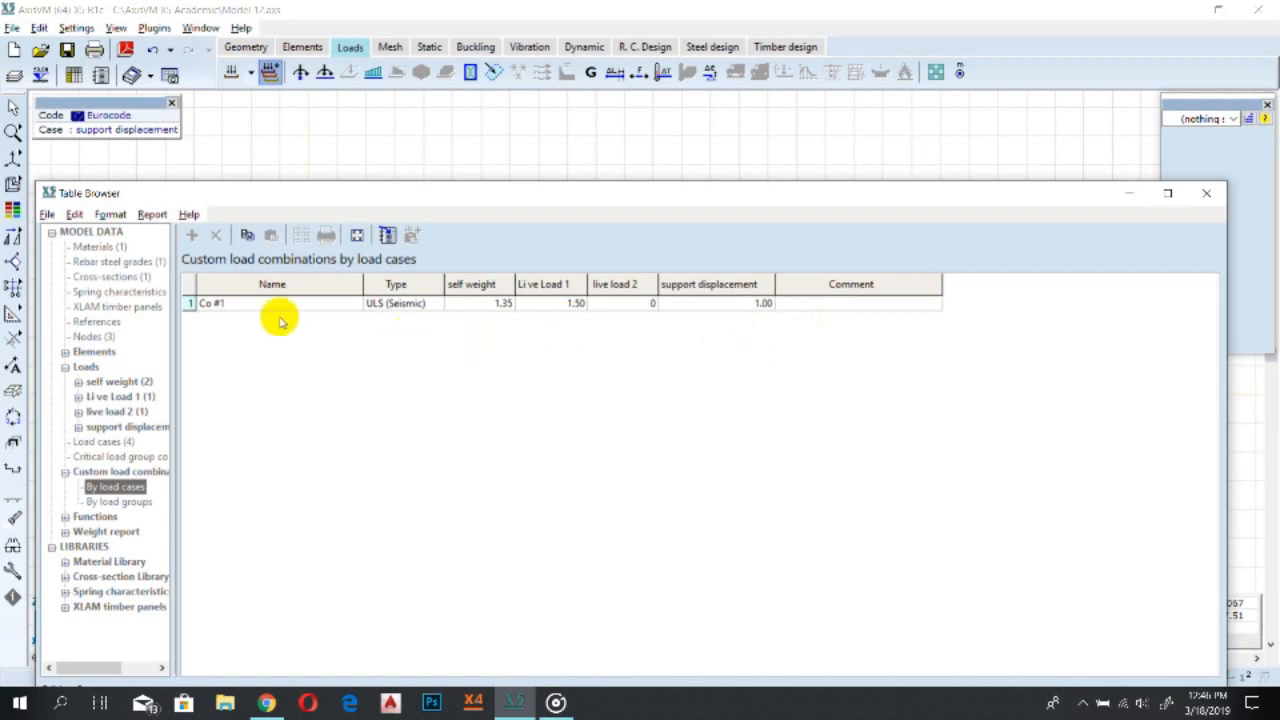
# Add a second combination Co #2 of type ULS with a self weight factor of 1.35
pyautogui.click(203, 305)
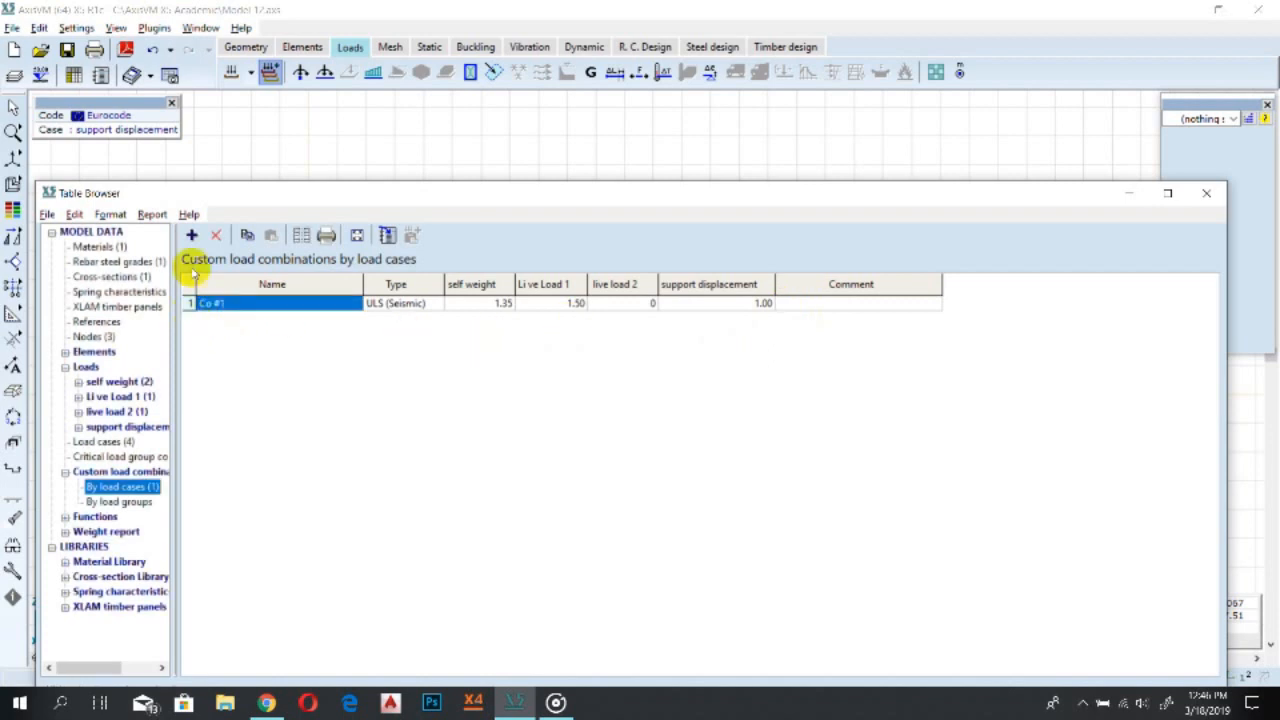
pyautogui.click(191, 235)
pyautogui.click(230, 320)
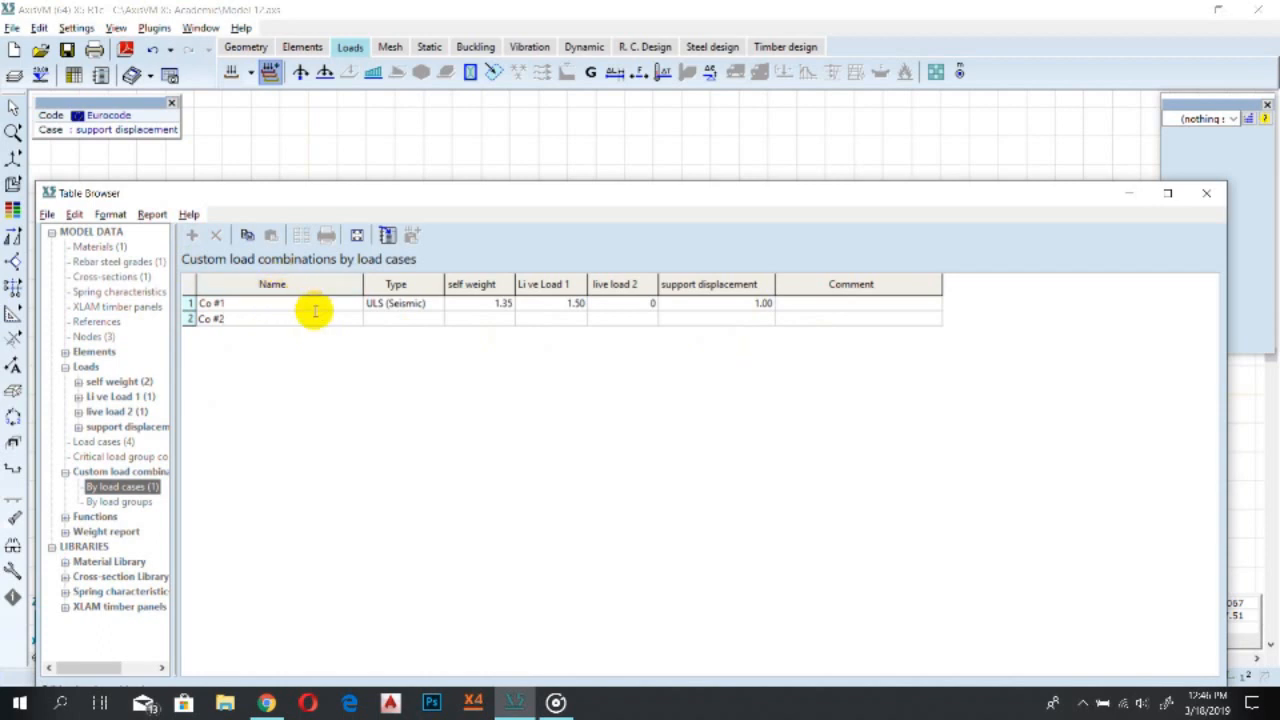
pyautogui.click(384, 323)
pyautogui.click(395, 318)
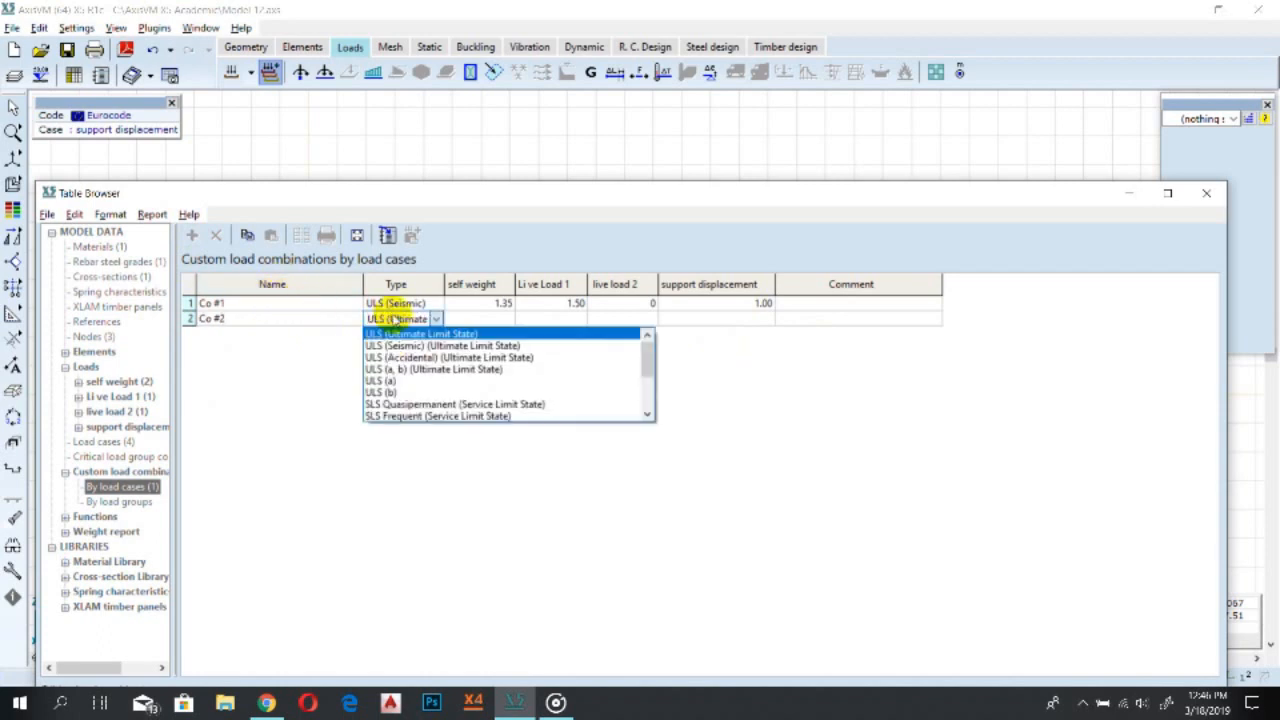
pyautogui.click(469, 318)
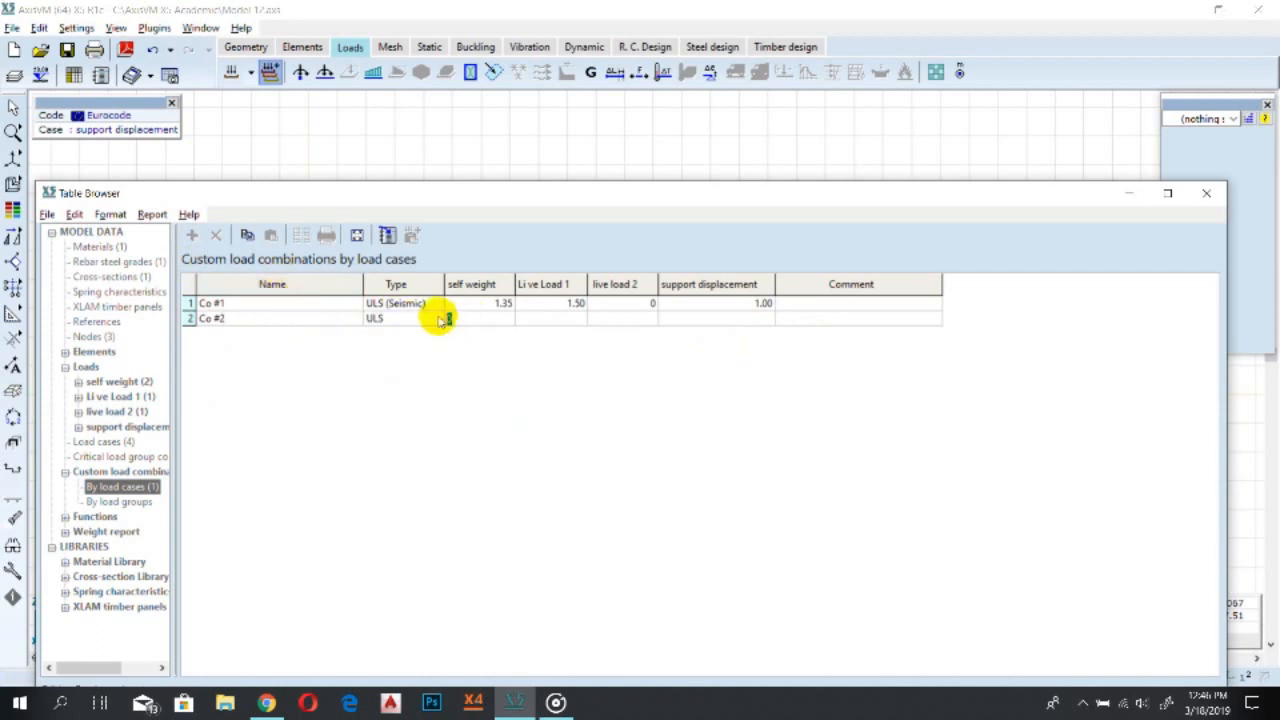
pyautogui.write('1.35')
pyautogui.press('Tab')
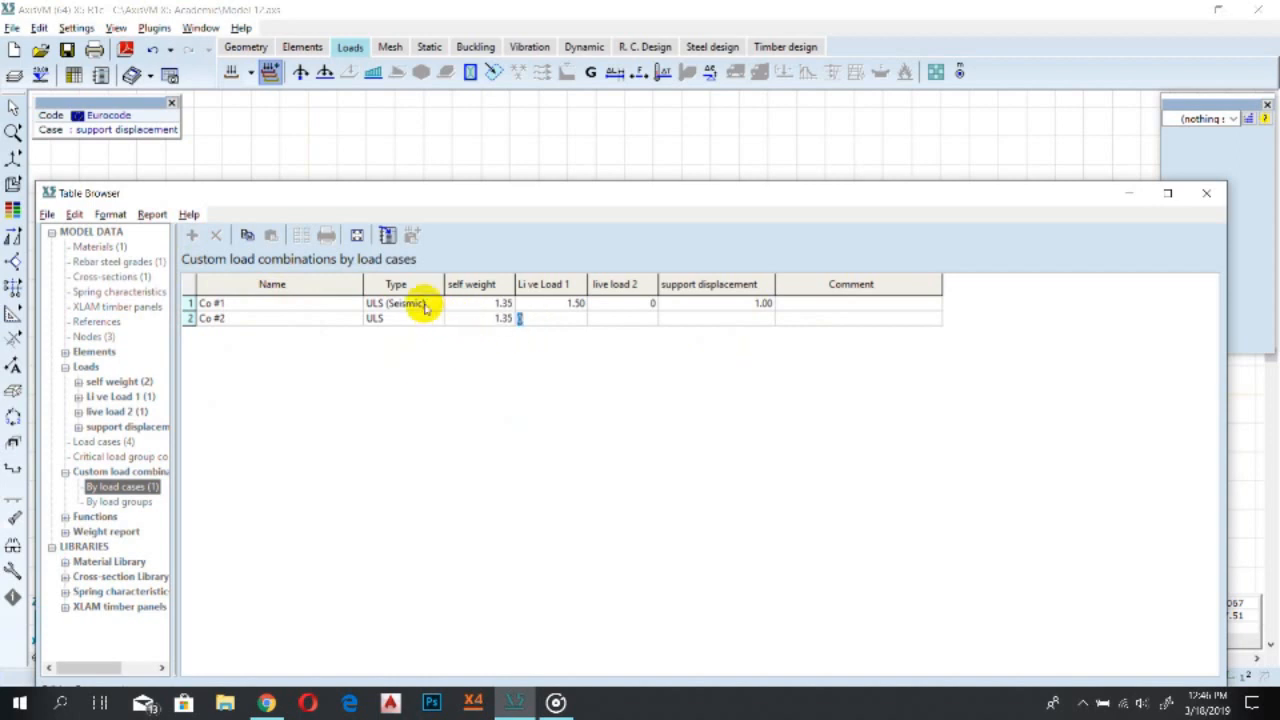
pyautogui.press('Tab')
pyautogui.press('Tab')
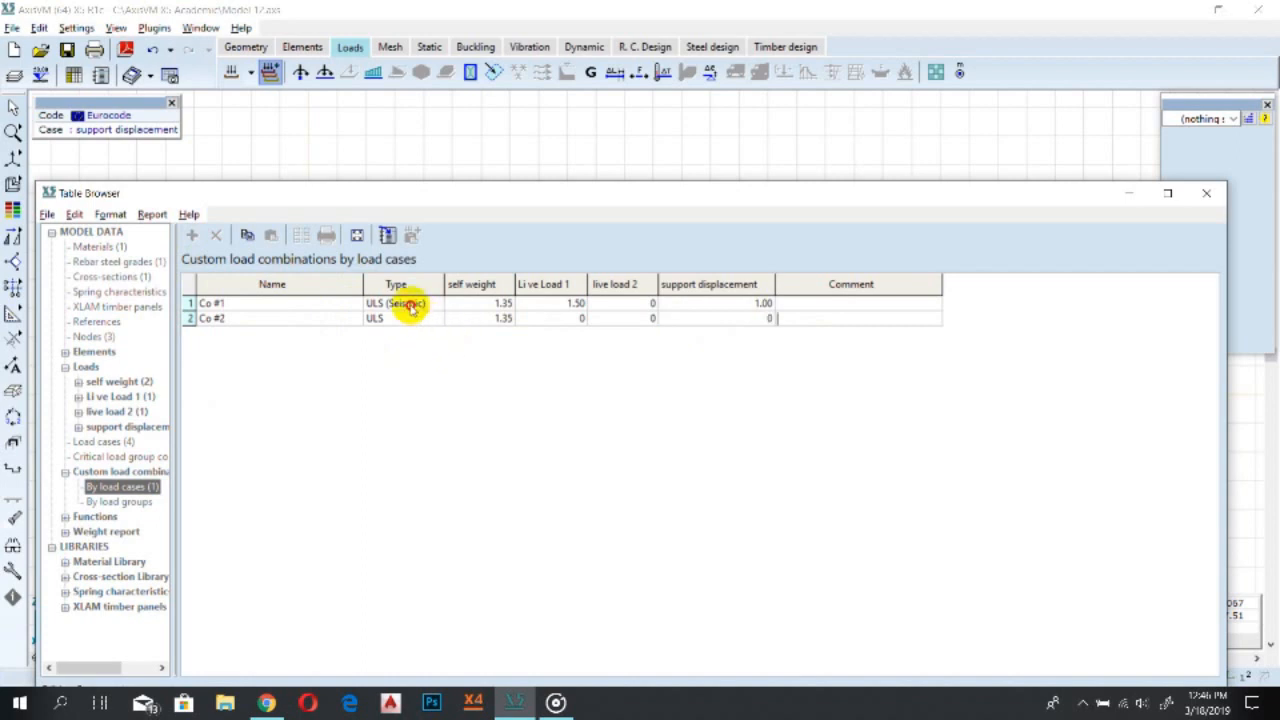
# Change the type of combination Co #1 to ULS
pyautogui.click(405, 304)
pyautogui.click(405, 305)
pyautogui.click(405, 310)
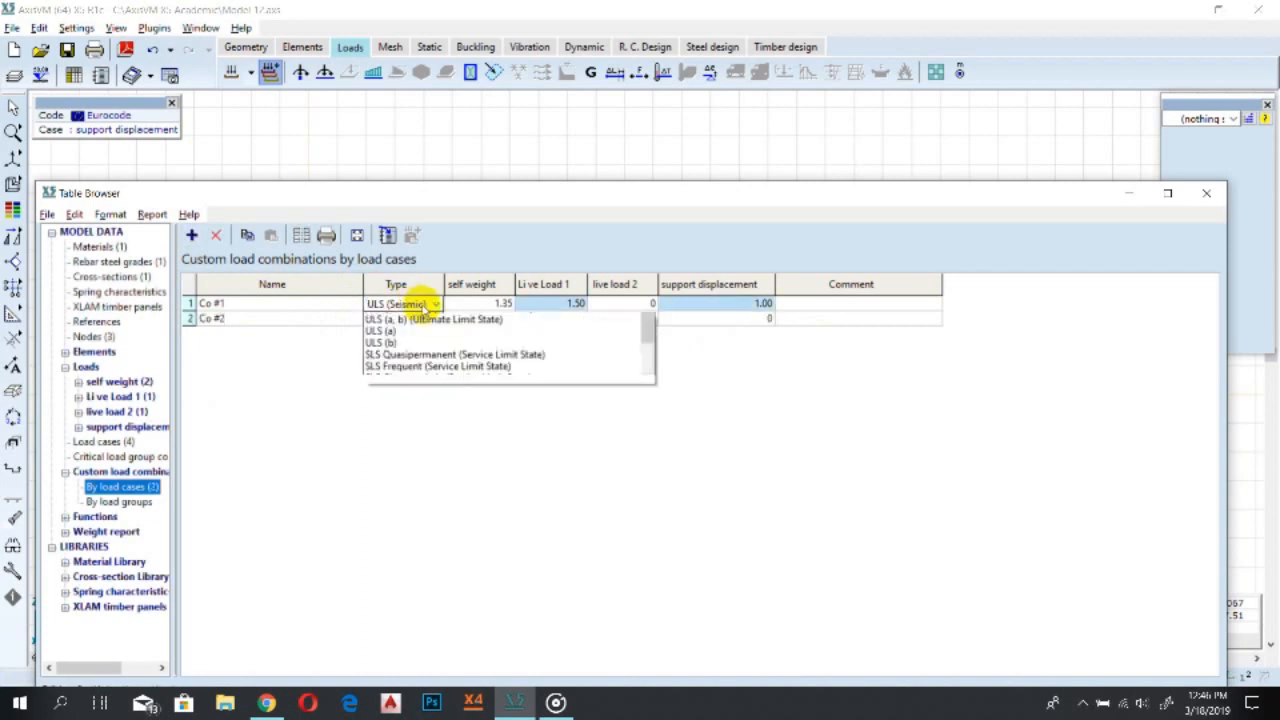
pyautogui.click(415, 321)
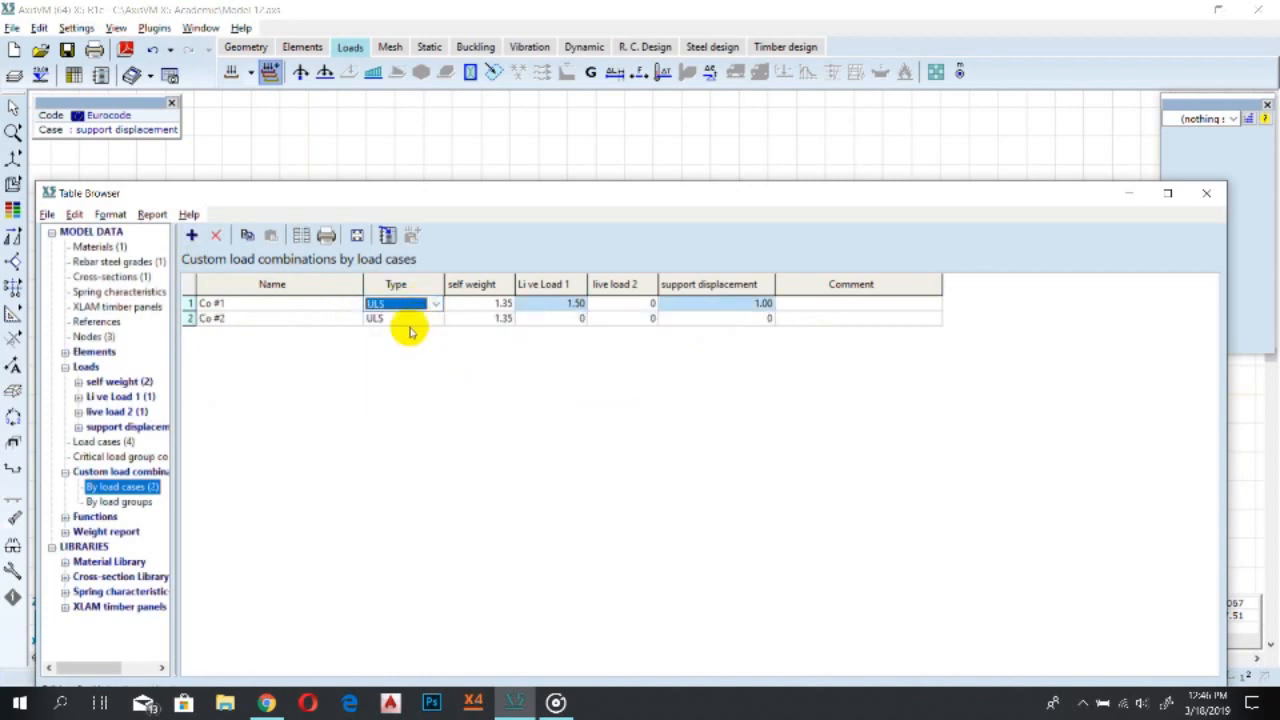
# Set Co #2's factors to self weight 1.35, live load 2 1.50 and support displacement 1.0
pyautogui.click(495, 318)
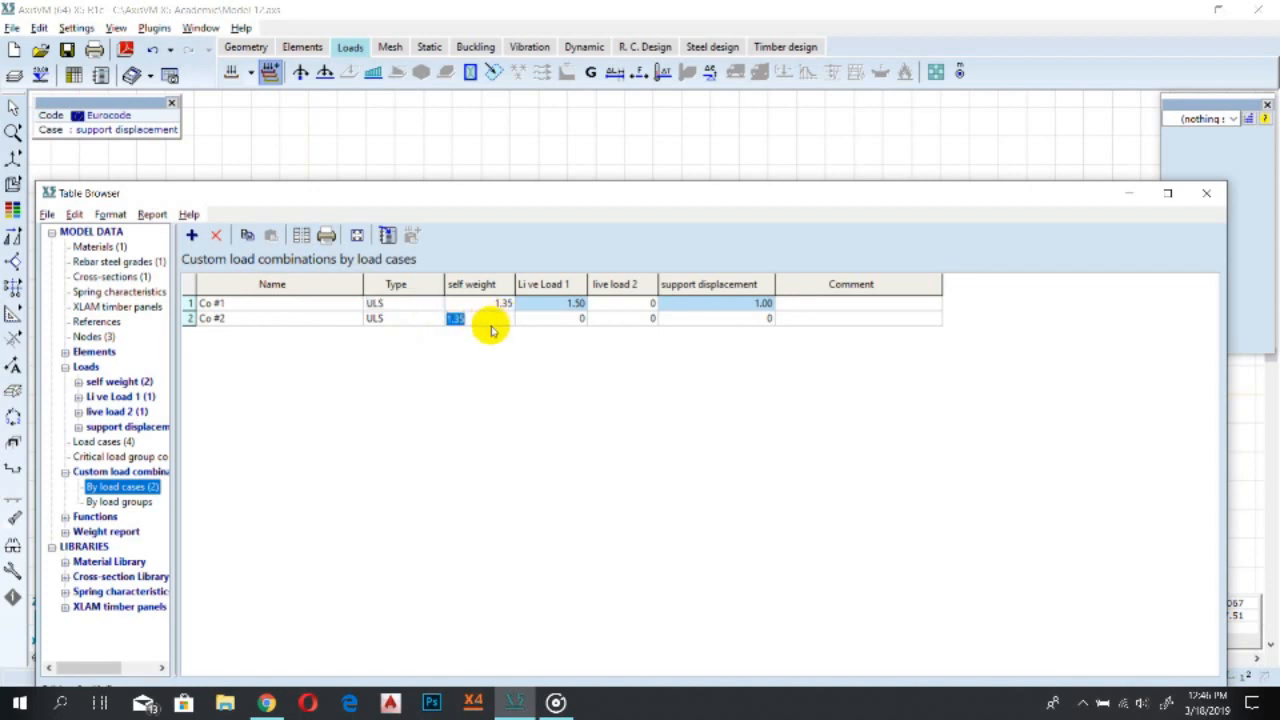
pyautogui.click(563, 340)
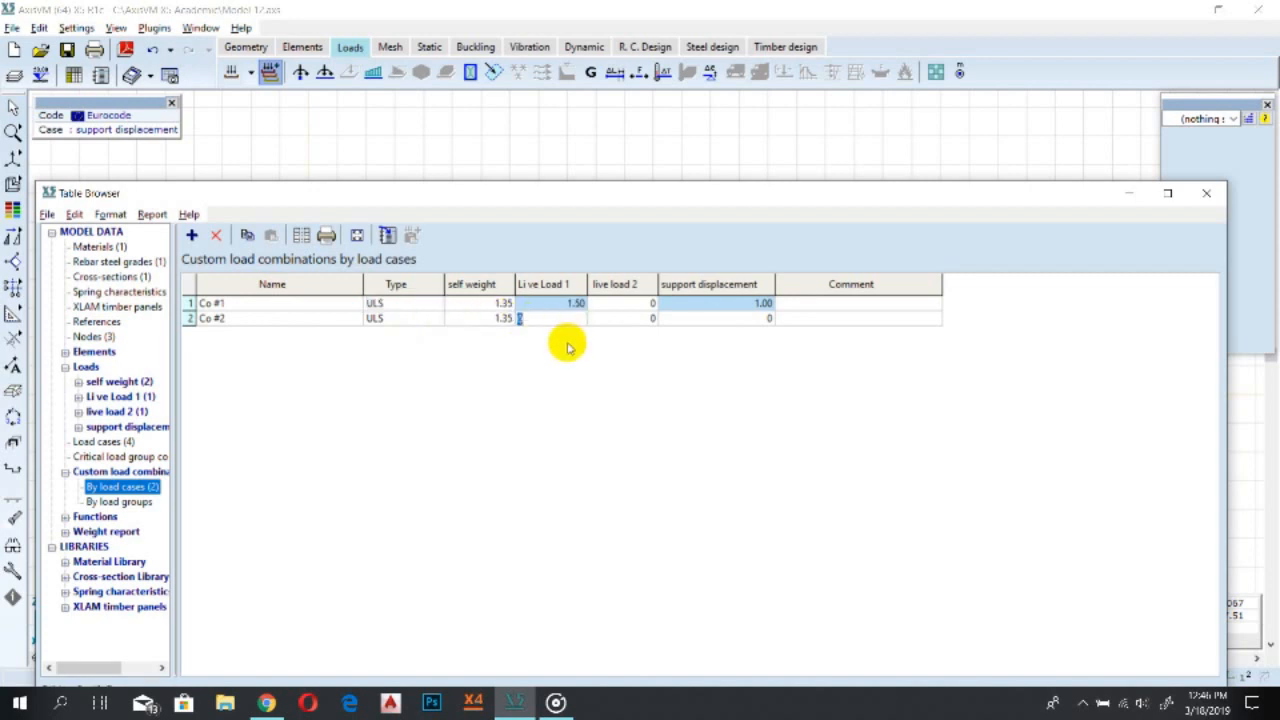
pyautogui.click(568, 304)
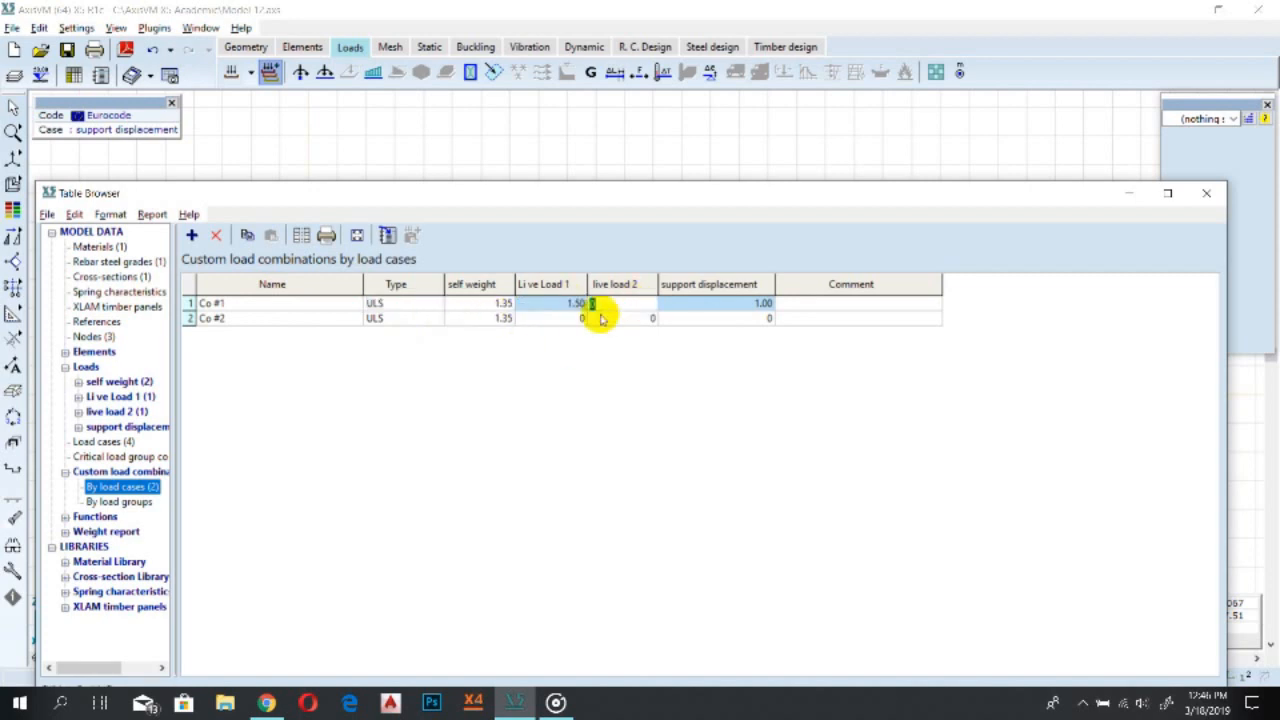
pyautogui.click(568, 318)
pyautogui.click(612, 319)
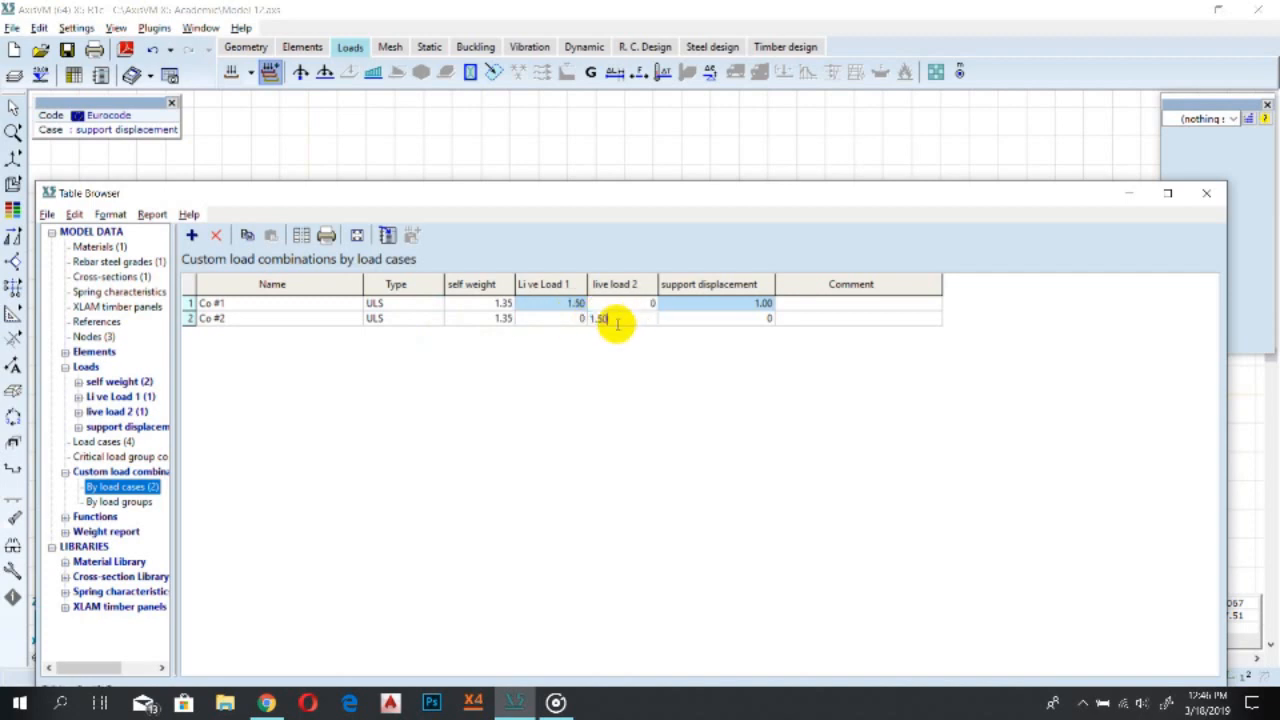
pyautogui.click(711, 318)
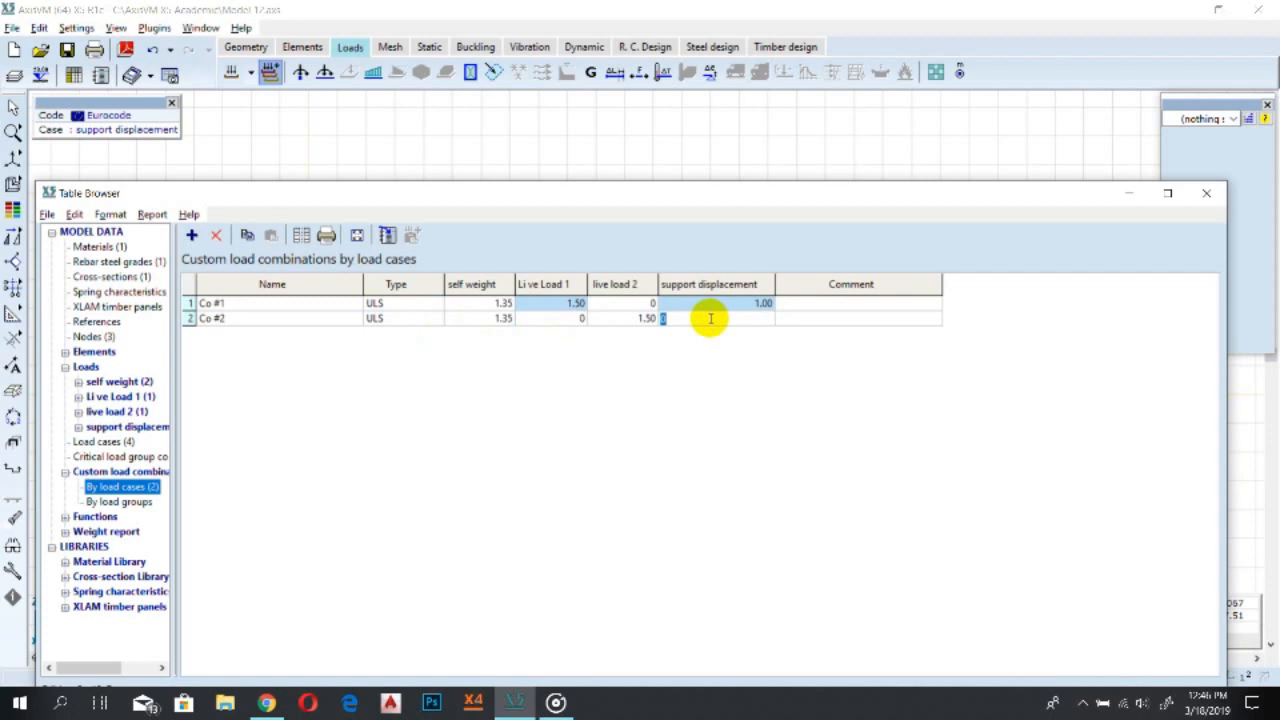
pyautogui.write('1.0')
pyautogui.press('Return')
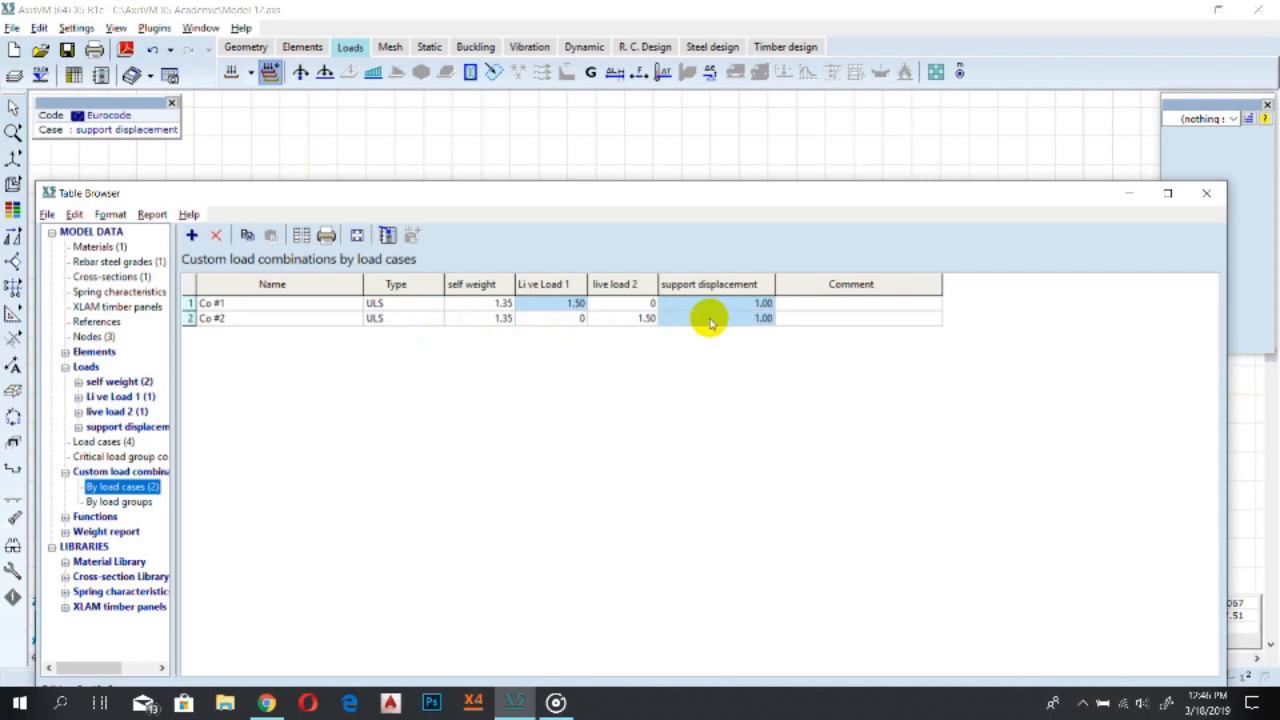
# Add a third combination Co #3 with type SLS Quasipermanent
pyautogui.click(191, 234)
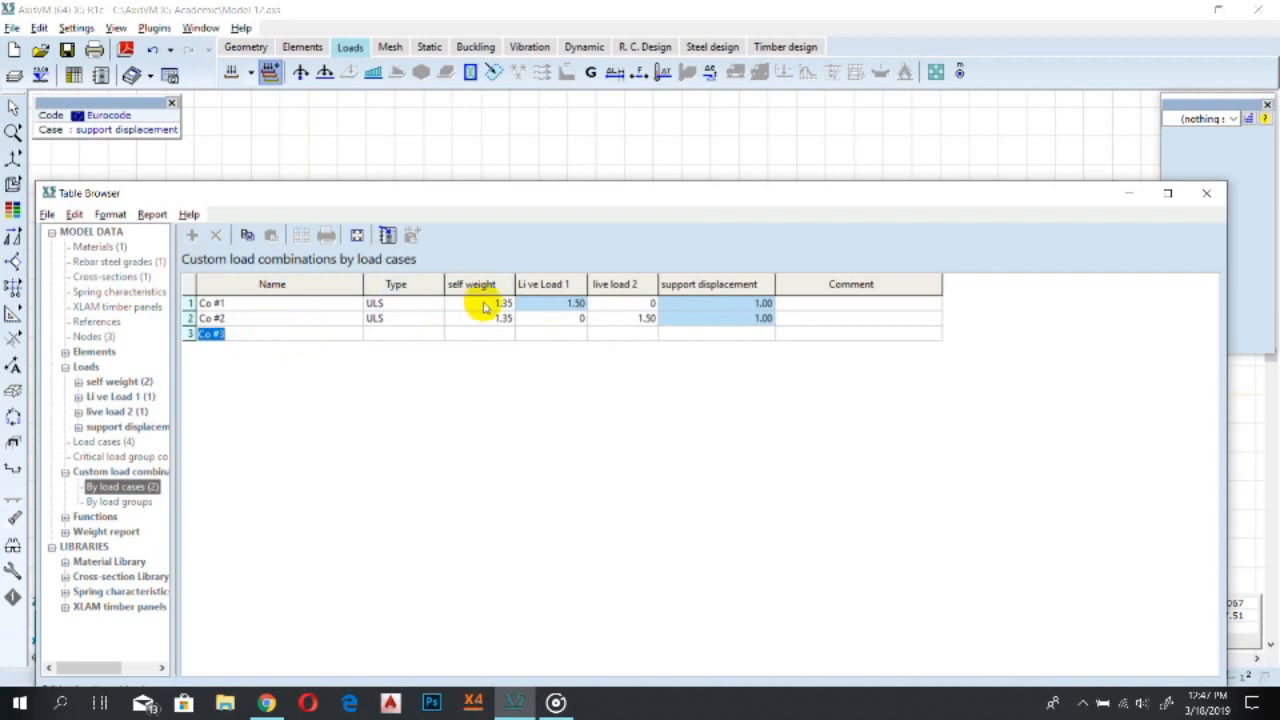
pyautogui.click(396, 333)
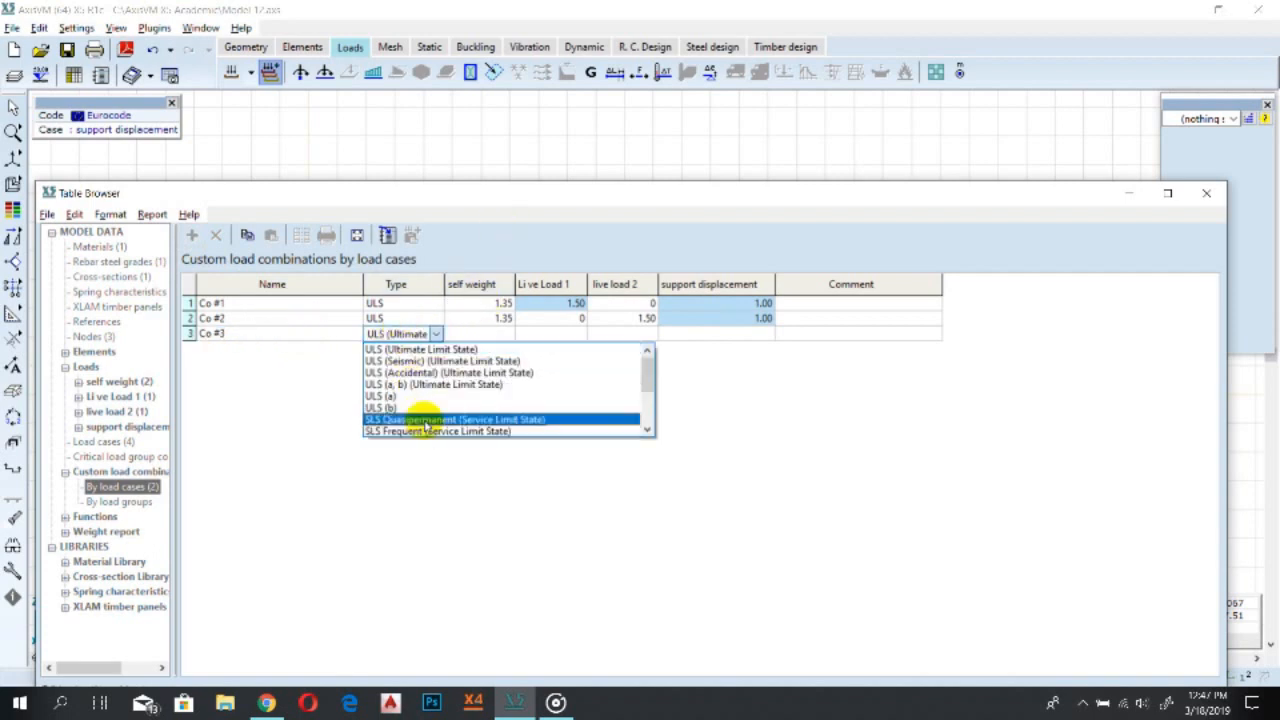
pyautogui.click(427, 421)
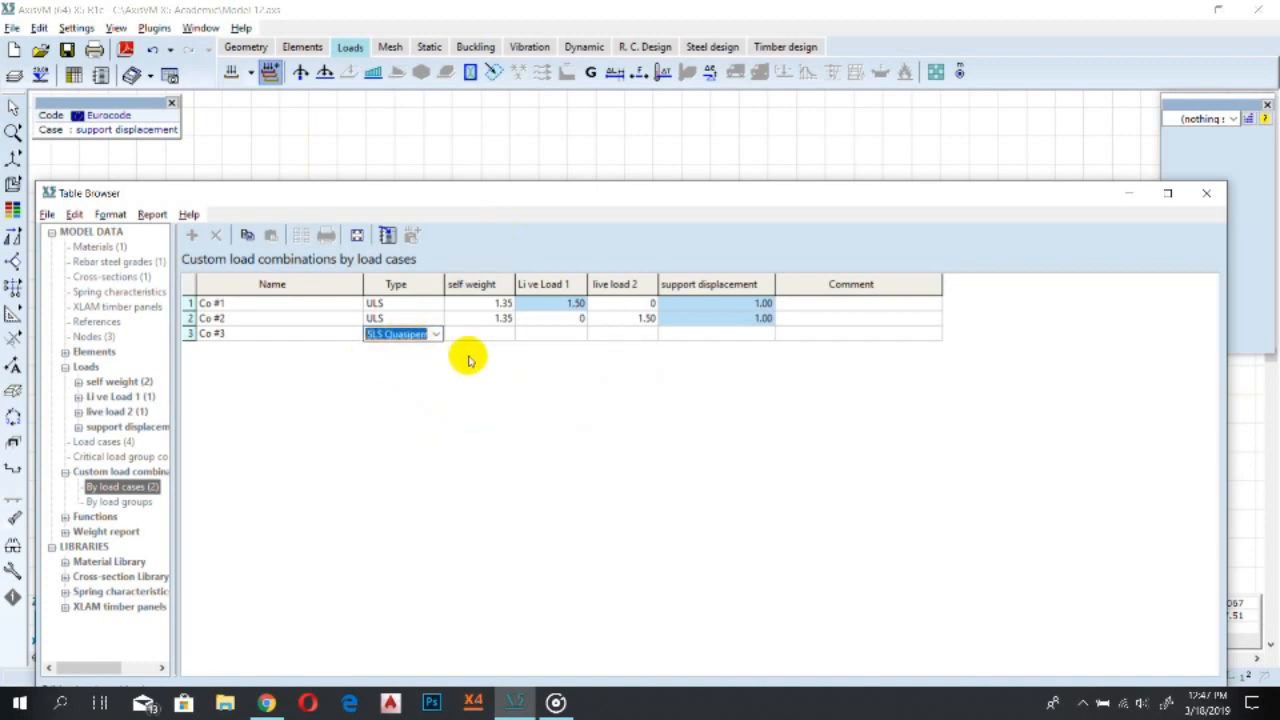
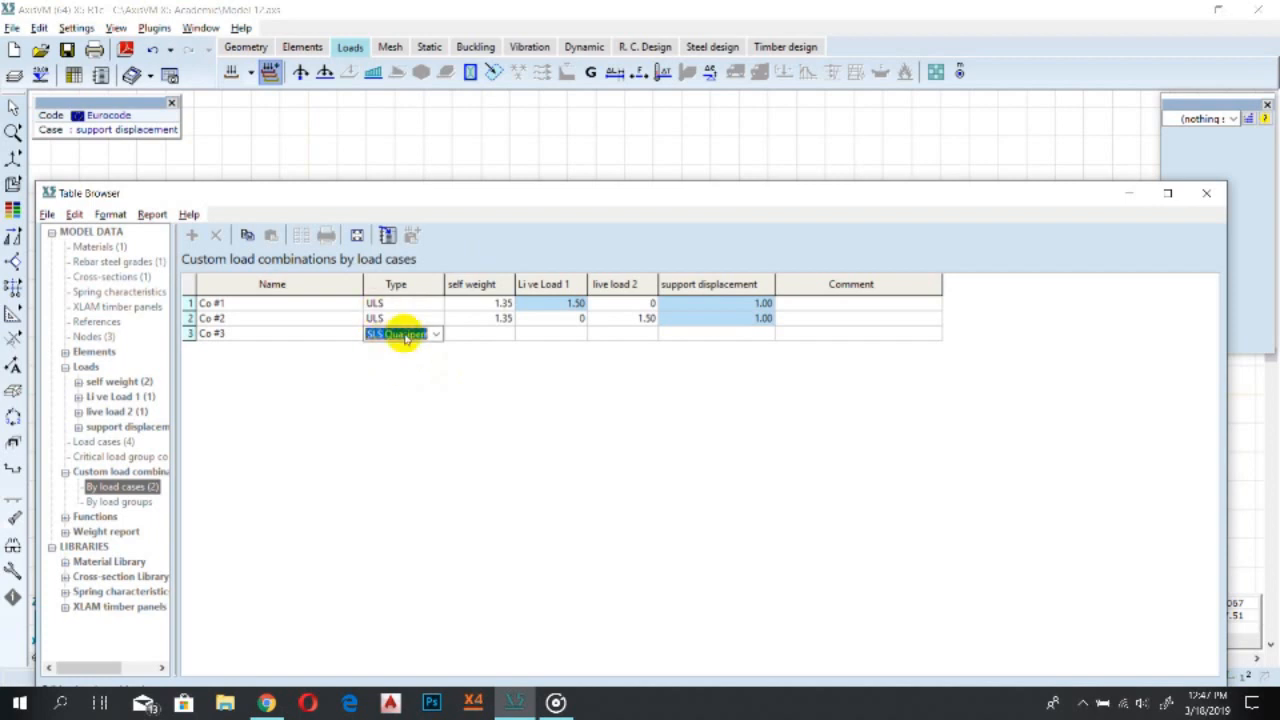
# Enter a self weight factor of 1.35 for combination Co #3
pyautogui.click(489, 337)
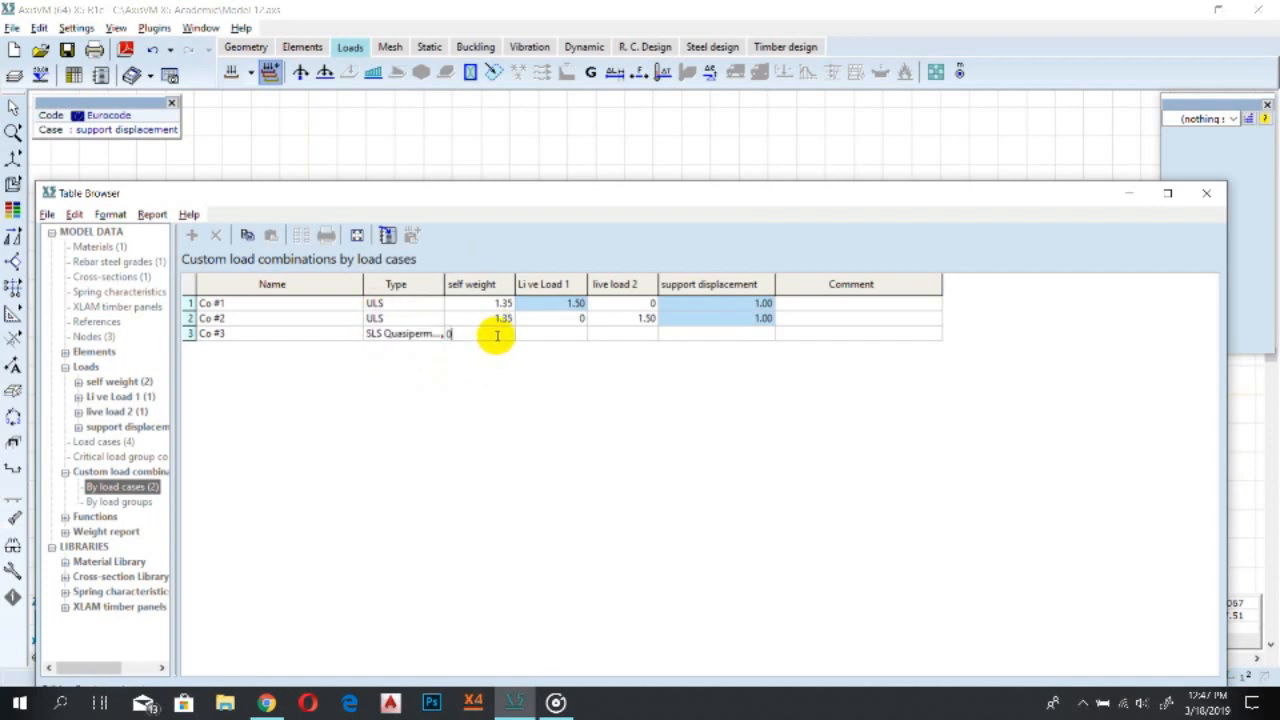
pyautogui.click(454, 333)
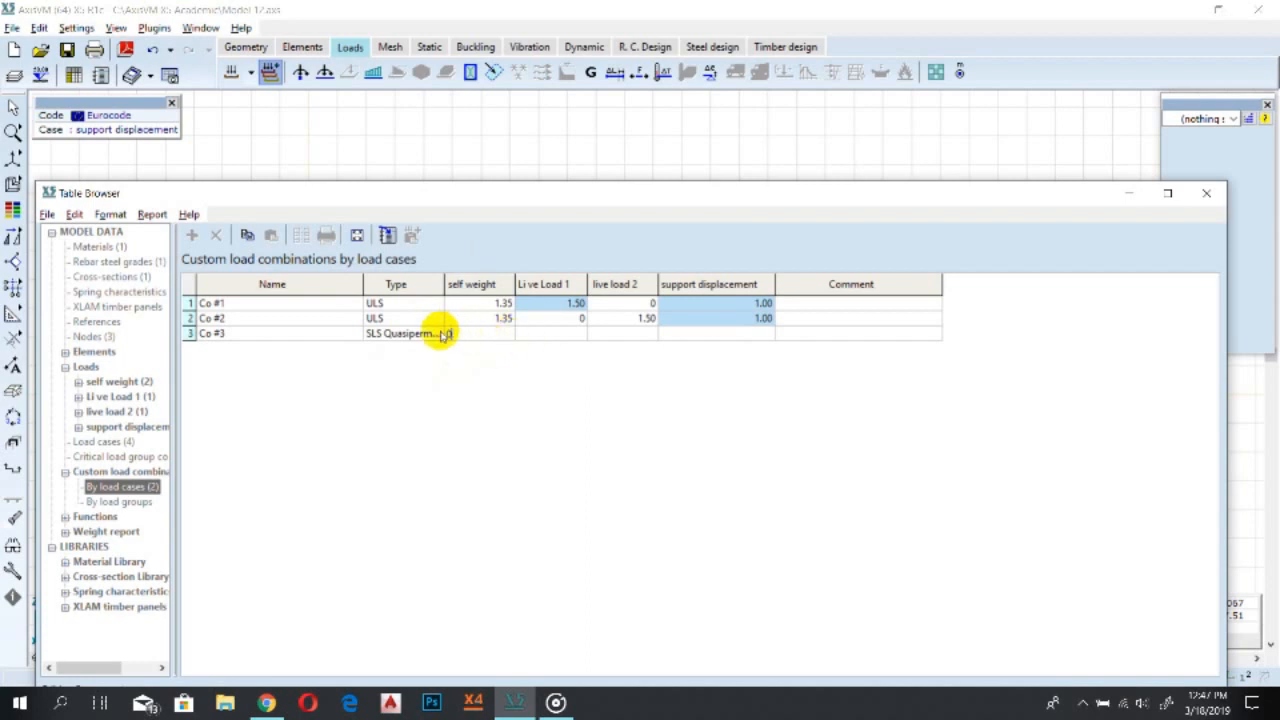
pyautogui.write('1')
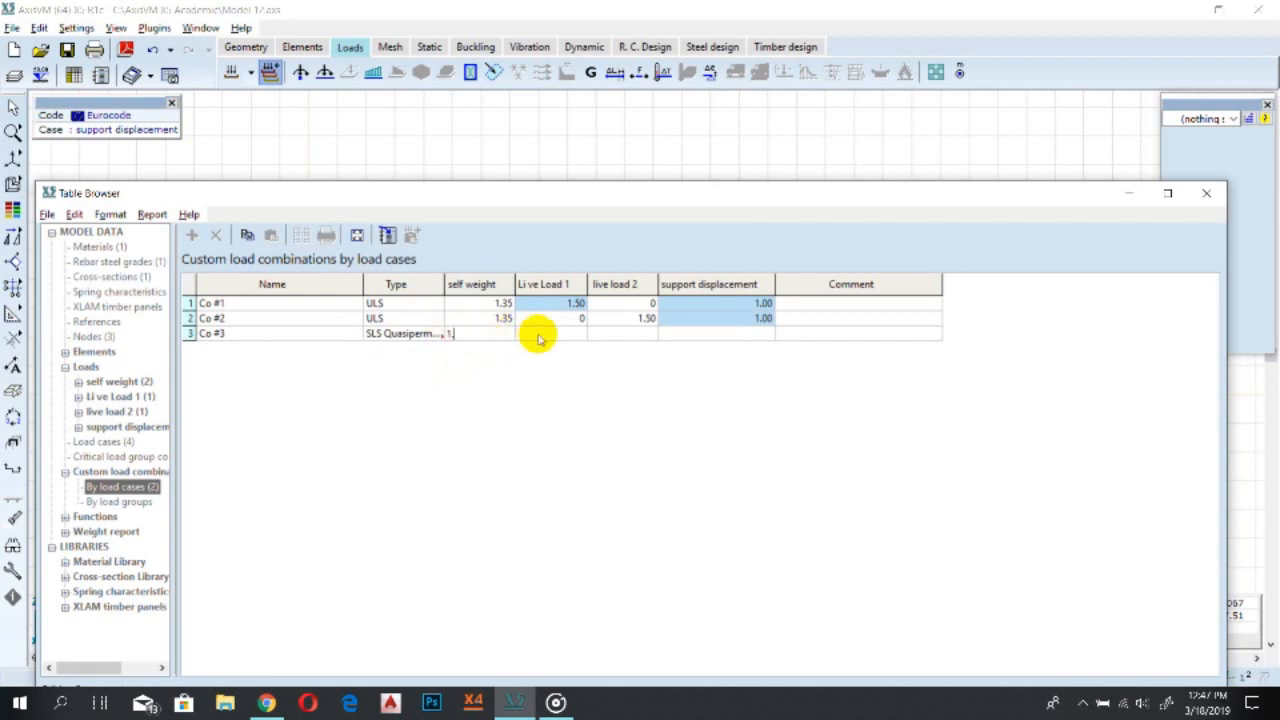
pyautogui.write('.35')
pyautogui.press('Tab')
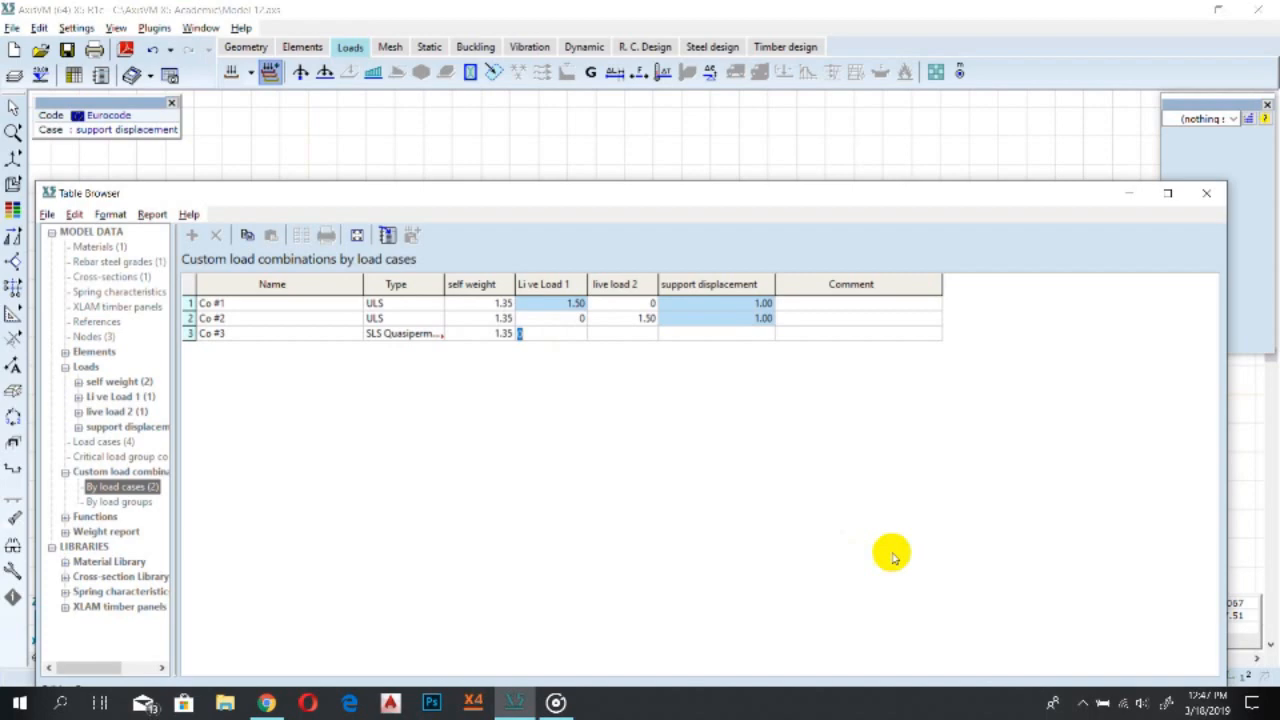
# Consult the step-by-step tutorial PDF in the browser for the third combination's factors
pyautogui.click(1080, 703)
pyautogui.click(266, 703)
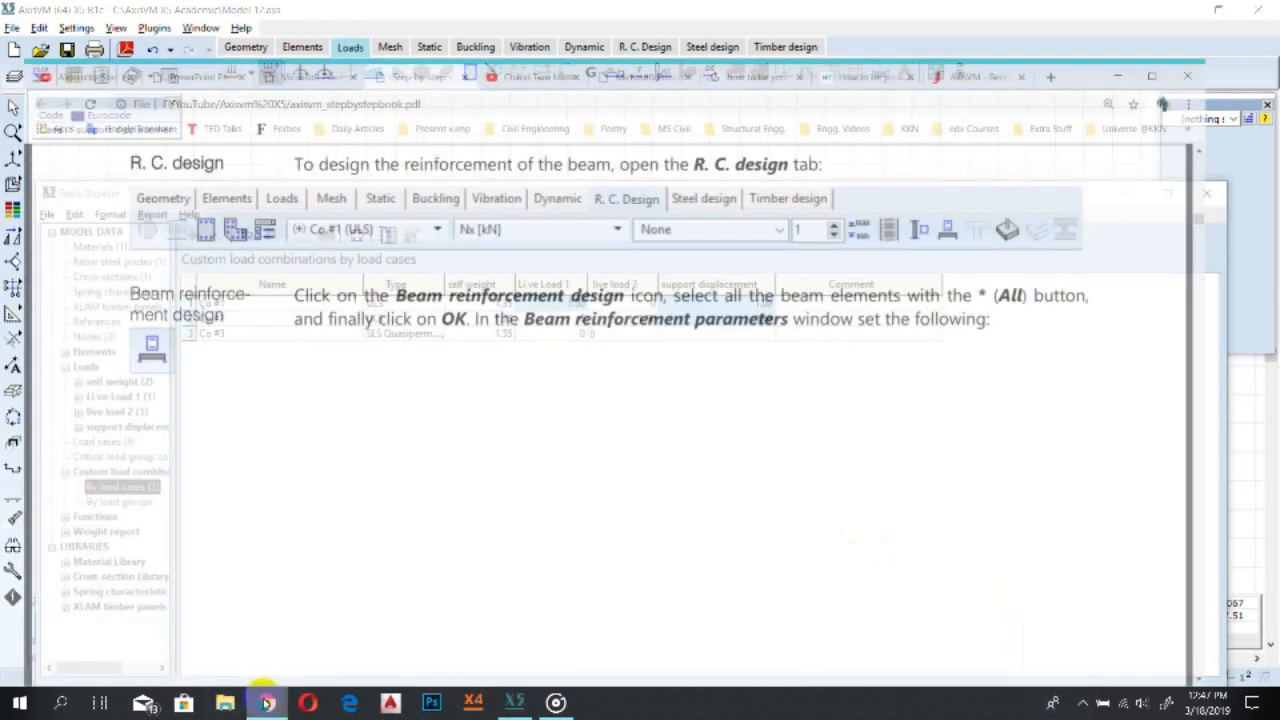
pyautogui.scroll(10, 471, 251)
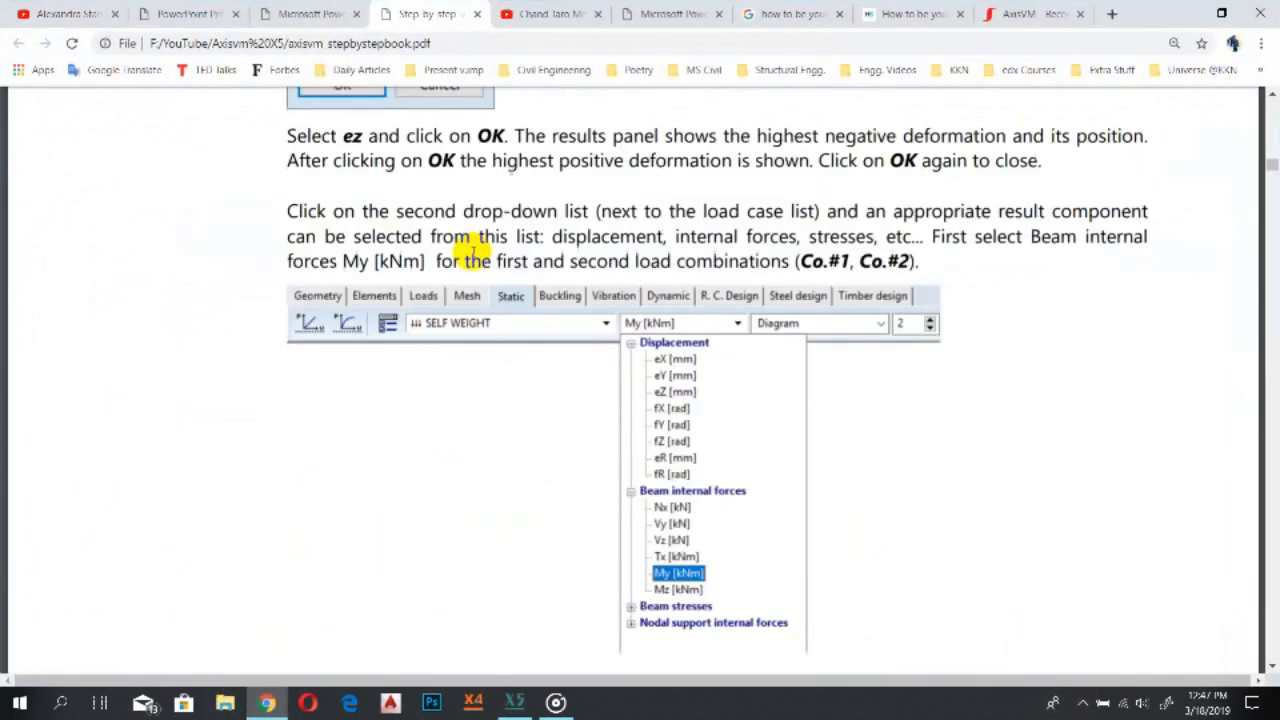
pyautogui.scroll(15, 471, 251)
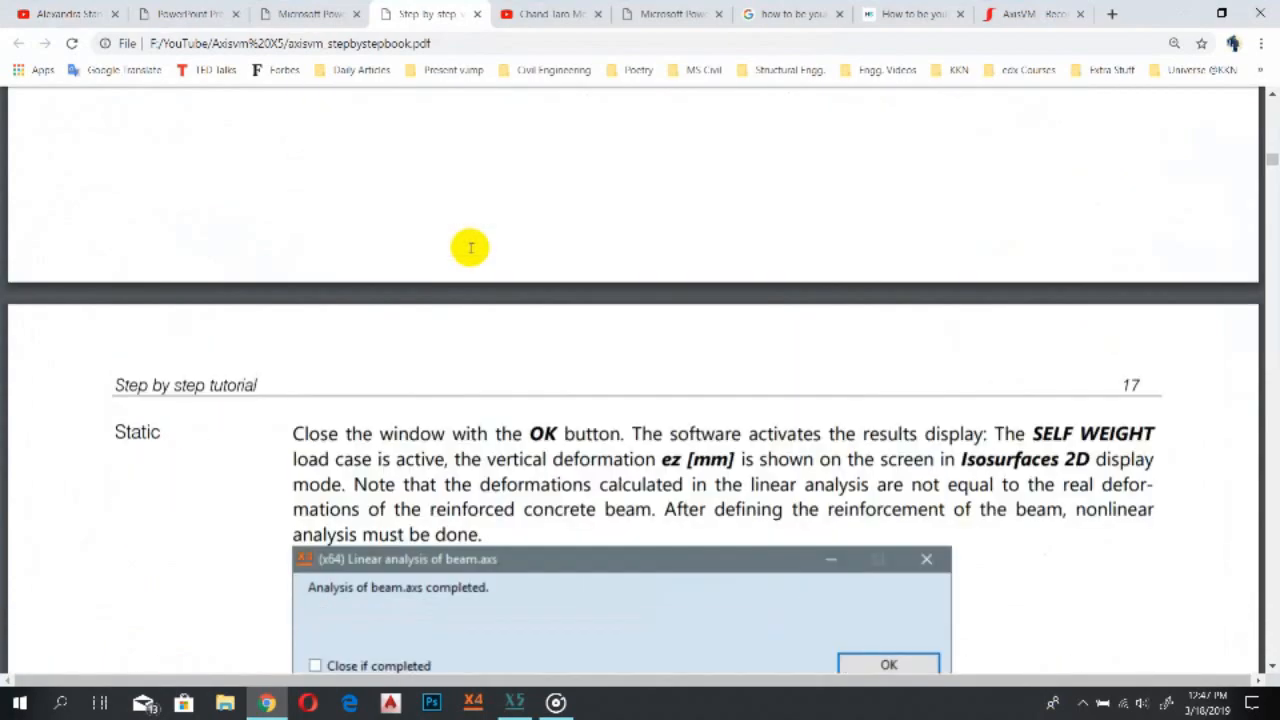
pyautogui.scroll(5, 470, 248)
pyautogui.scroll(15, 471, 251)
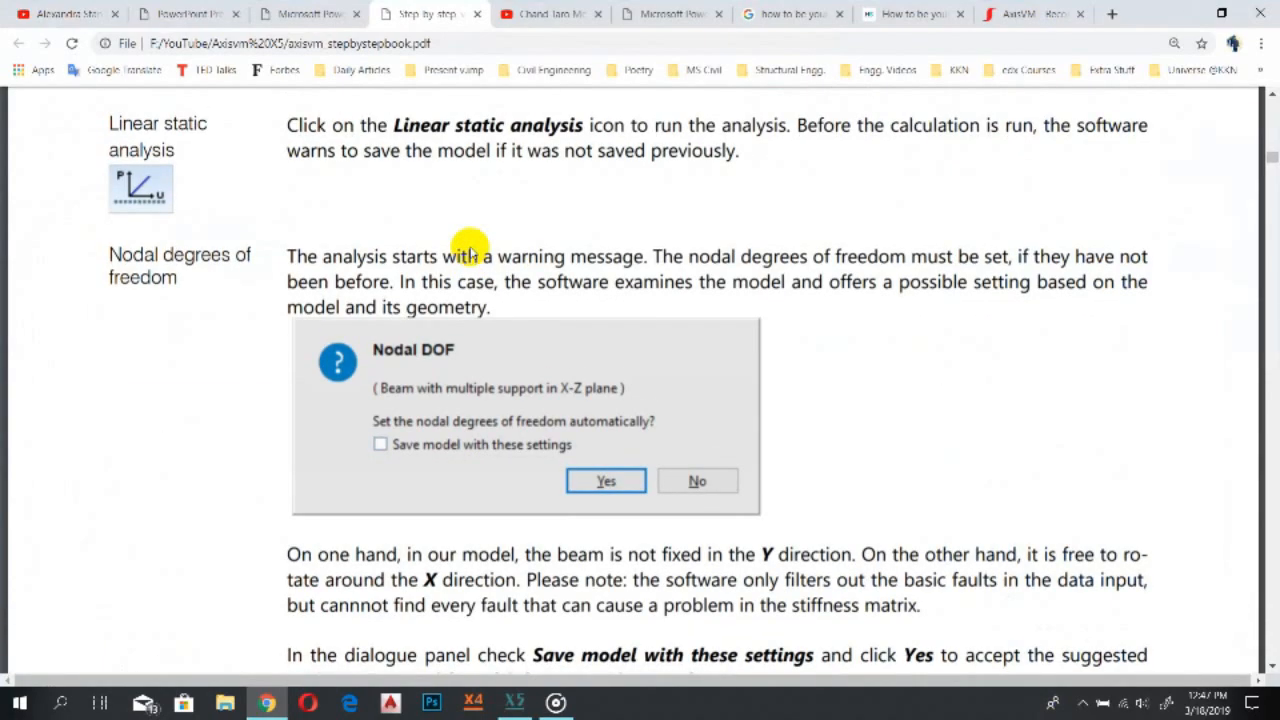
pyautogui.scroll(12, 471, 251)
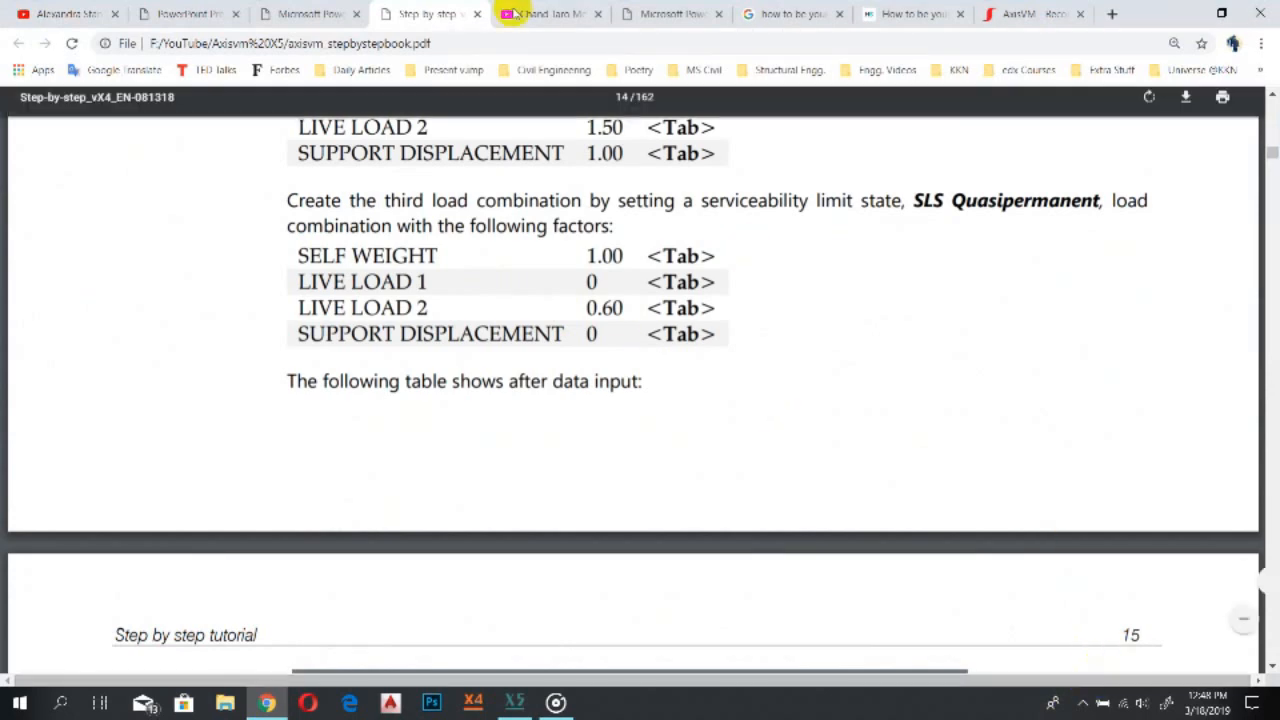
pyautogui.click(1180, 13)
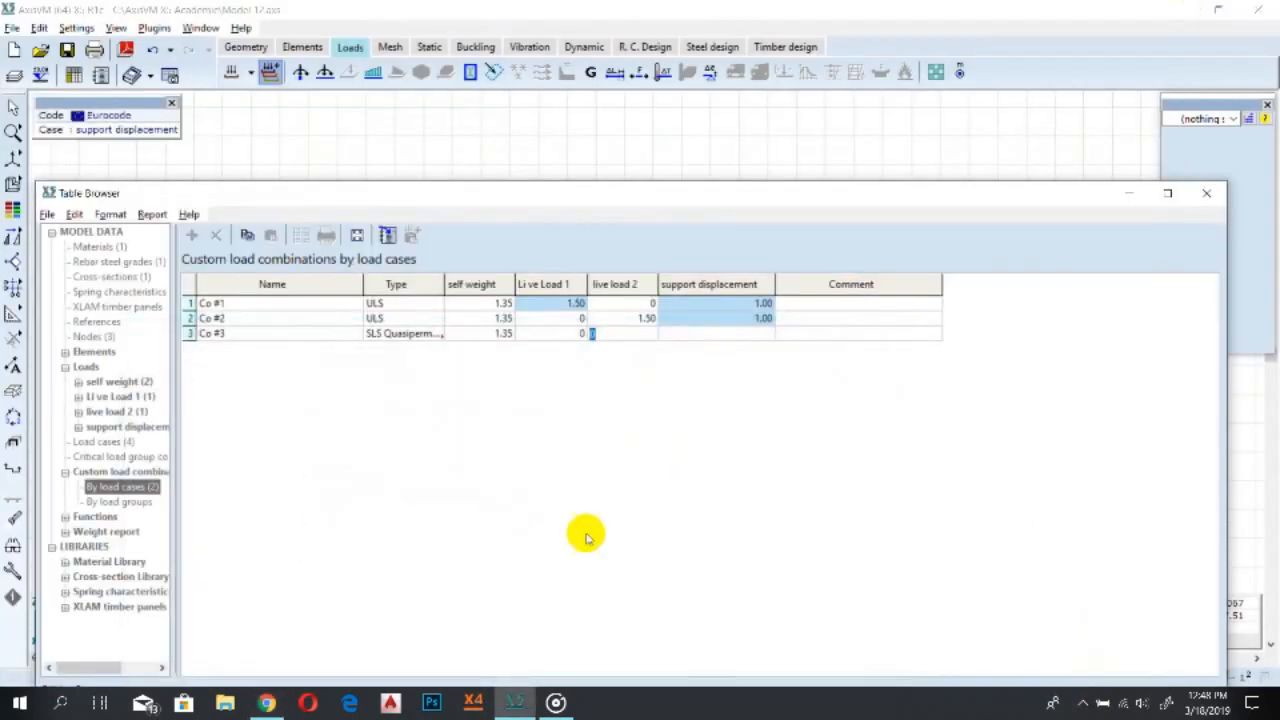
# Set Co #3's factors to self weight 1.00, live load 2 0.60 and support displacement 0, then accept the combinations table
pyautogui.click(495, 337)
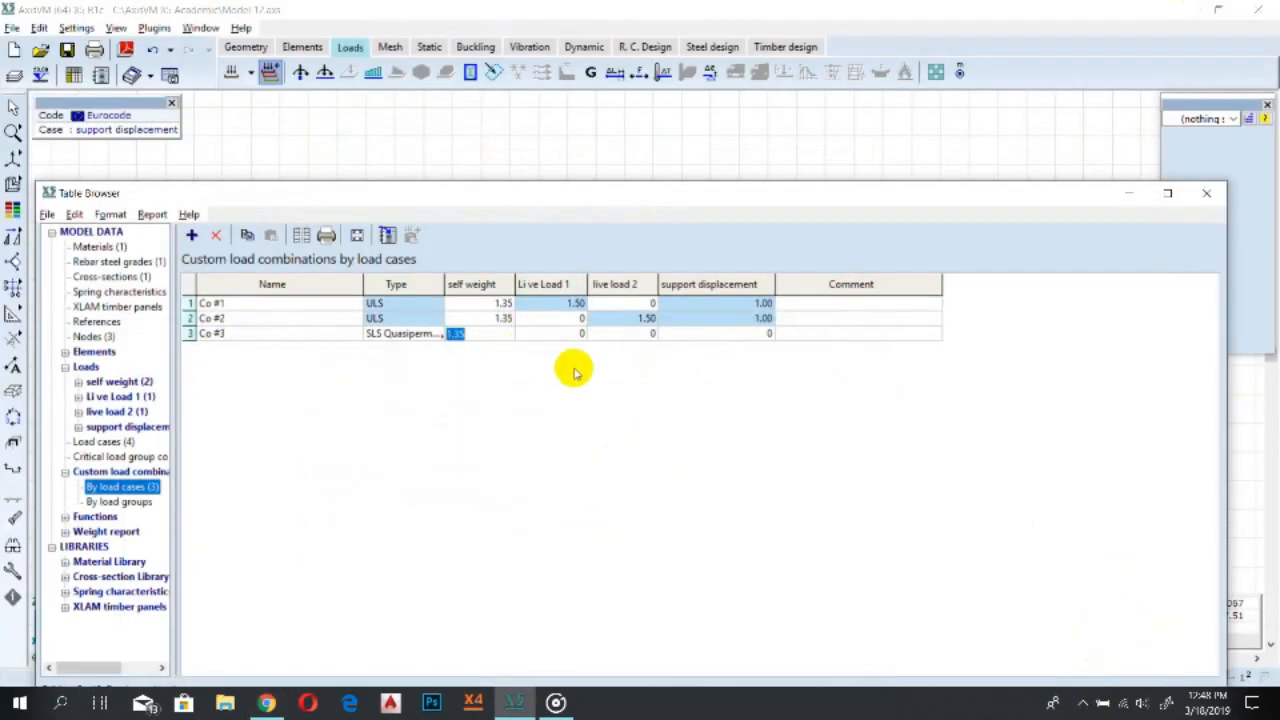
pyautogui.write('1')
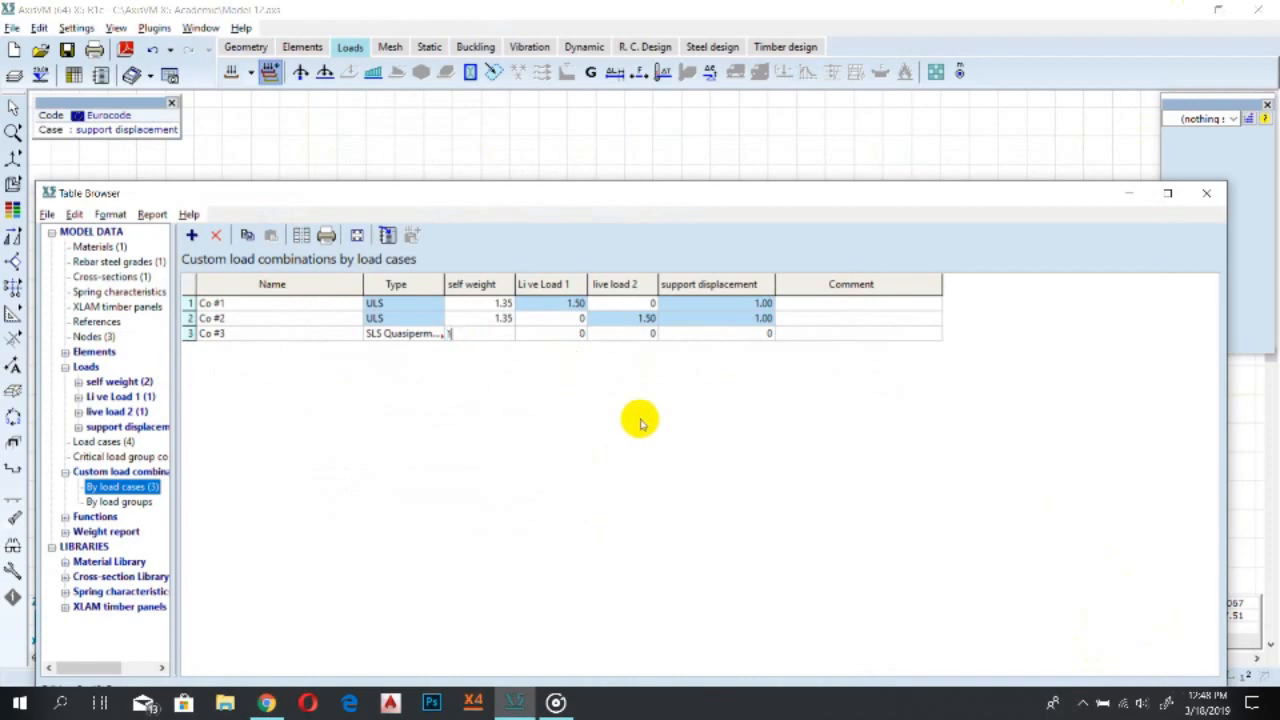
pyautogui.click(1082, 703)
pyautogui.click(1034, 636)
pyautogui.click(482, 333)
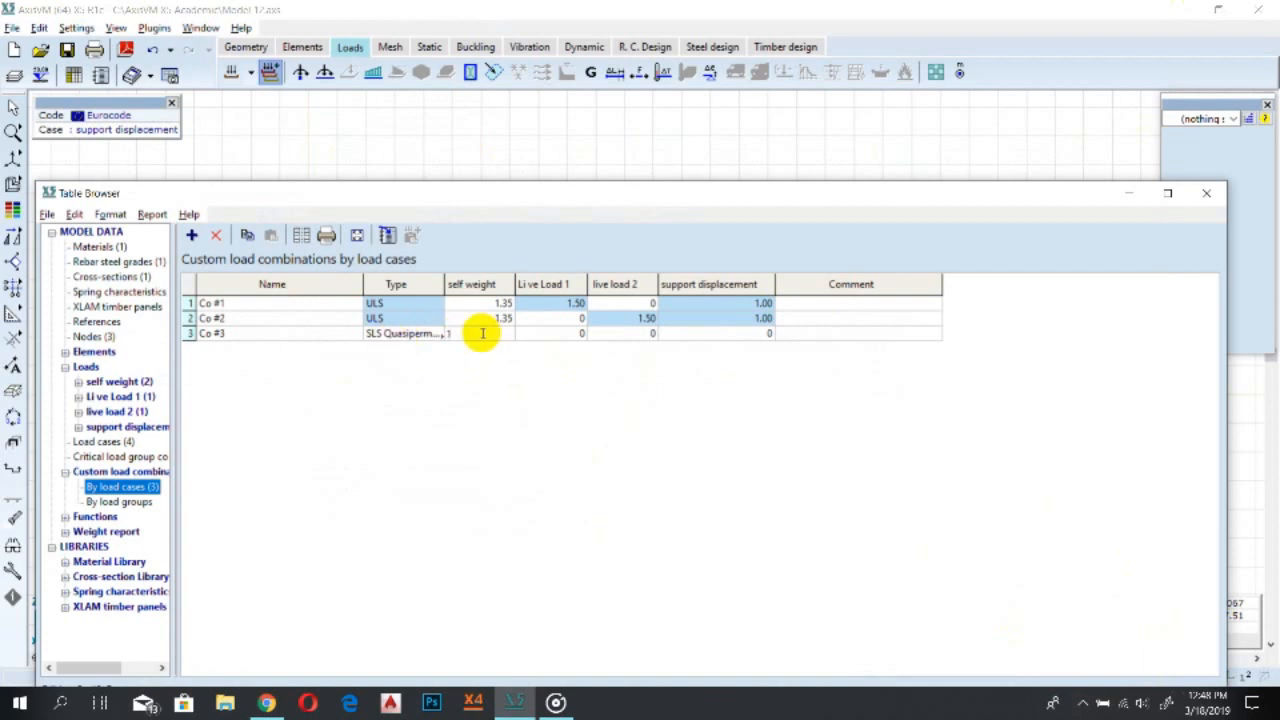
pyautogui.moveTo(460, 333); pyautogui.dragTo(447, 333)
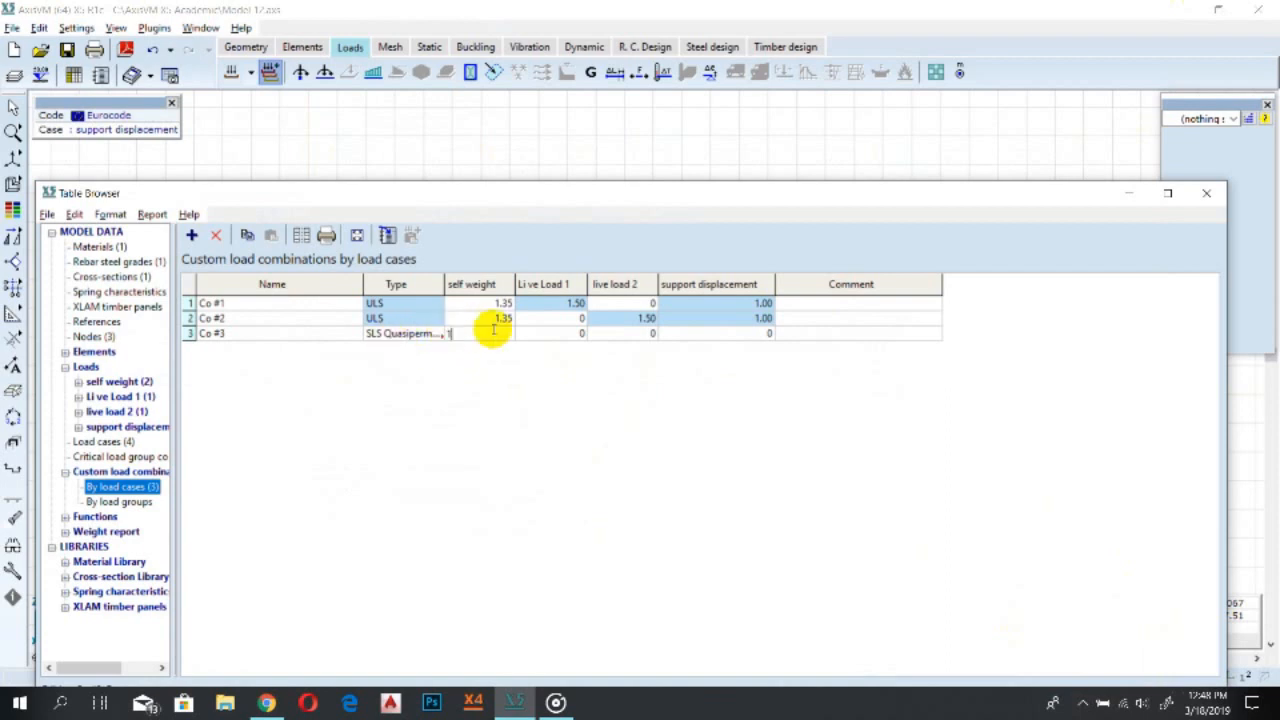
pyautogui.click(543, 333)
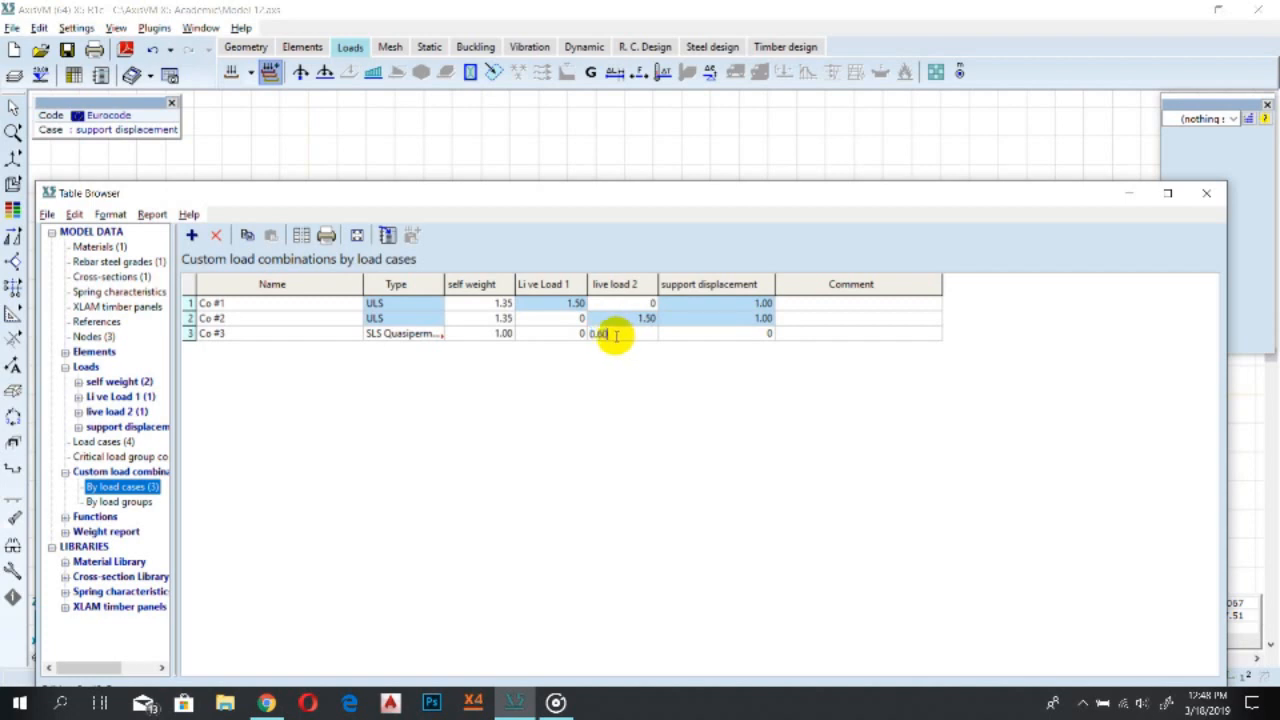
pyautogui.click(743, 333)
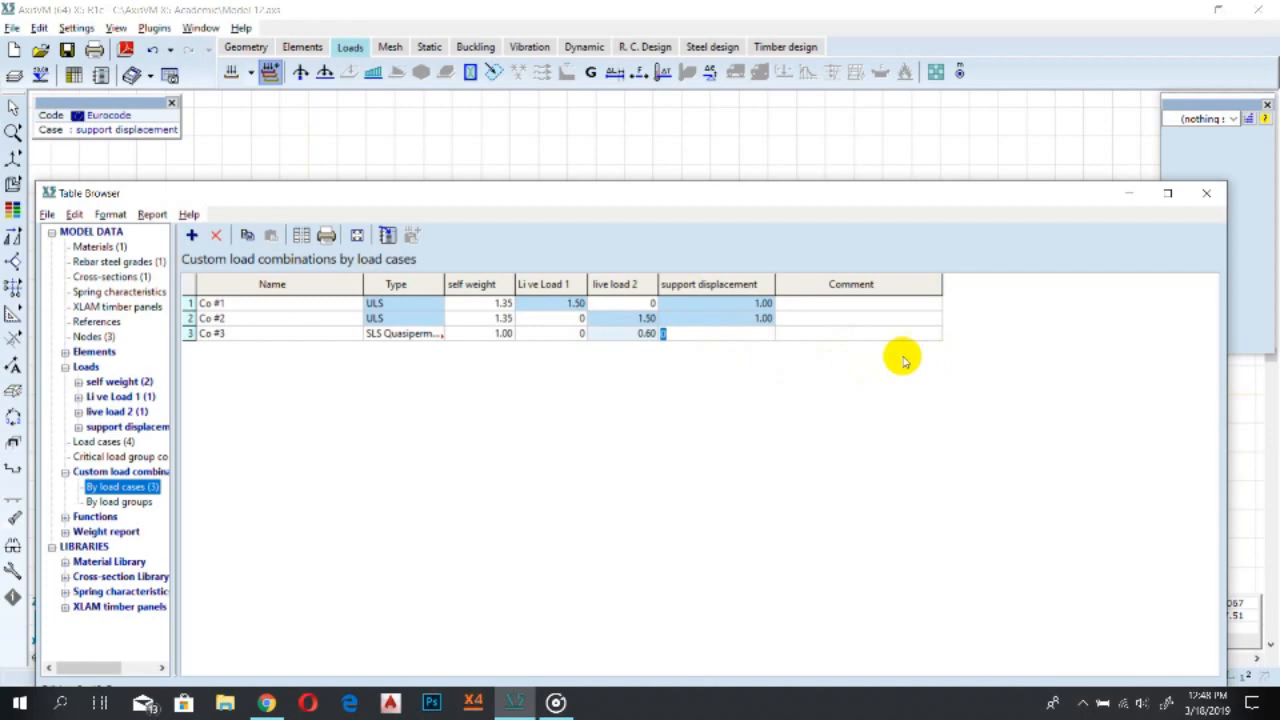
pyautogui.click(827, 379)
pyautogui.click(589, 197)
pyautogui.moveTo(589, 197); pyautogui.dragTo(574, 123)
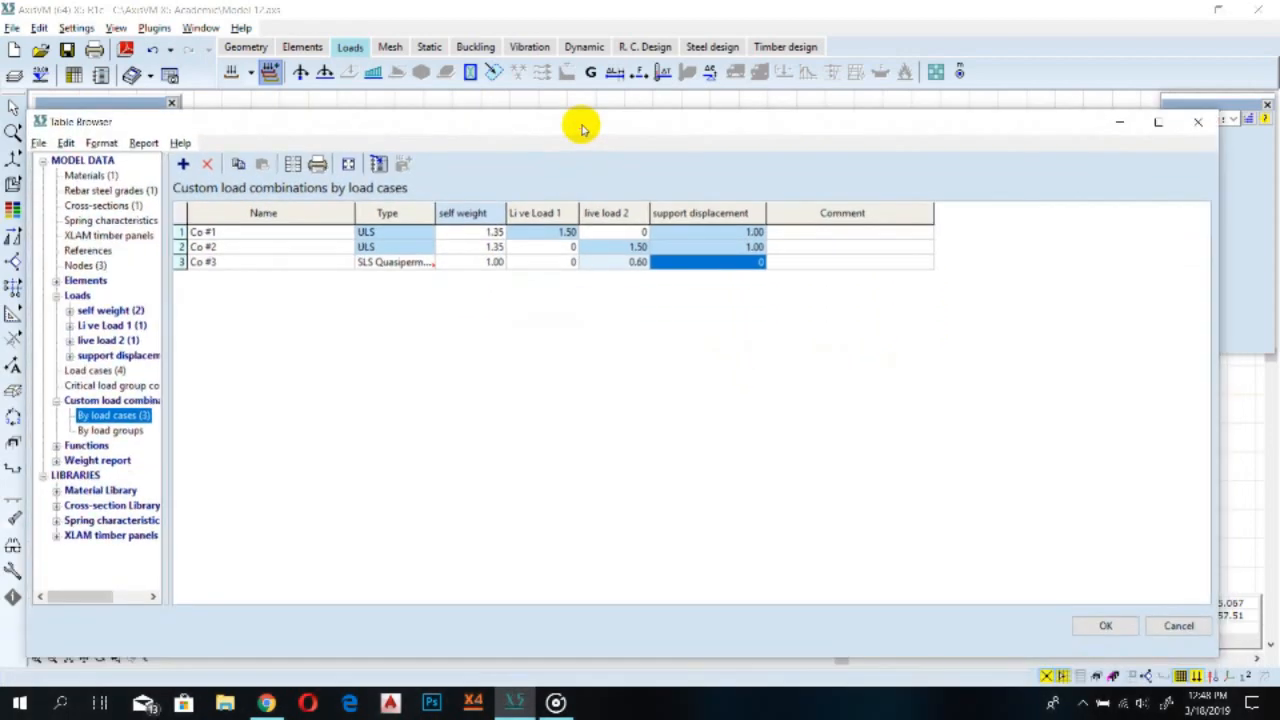
pyautogui.click(1105, 626)
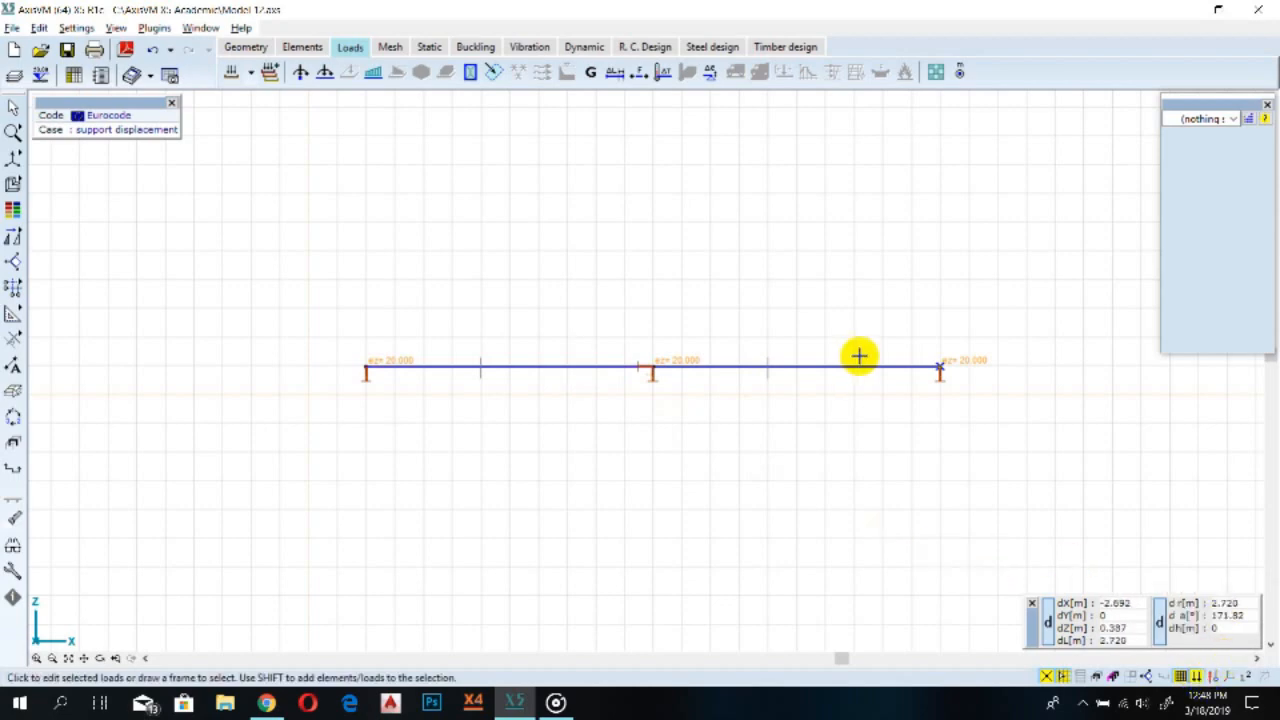
pyautogui.scroll(2, 958, 365)
pyautogui.scroll(-1, 1089, 476)
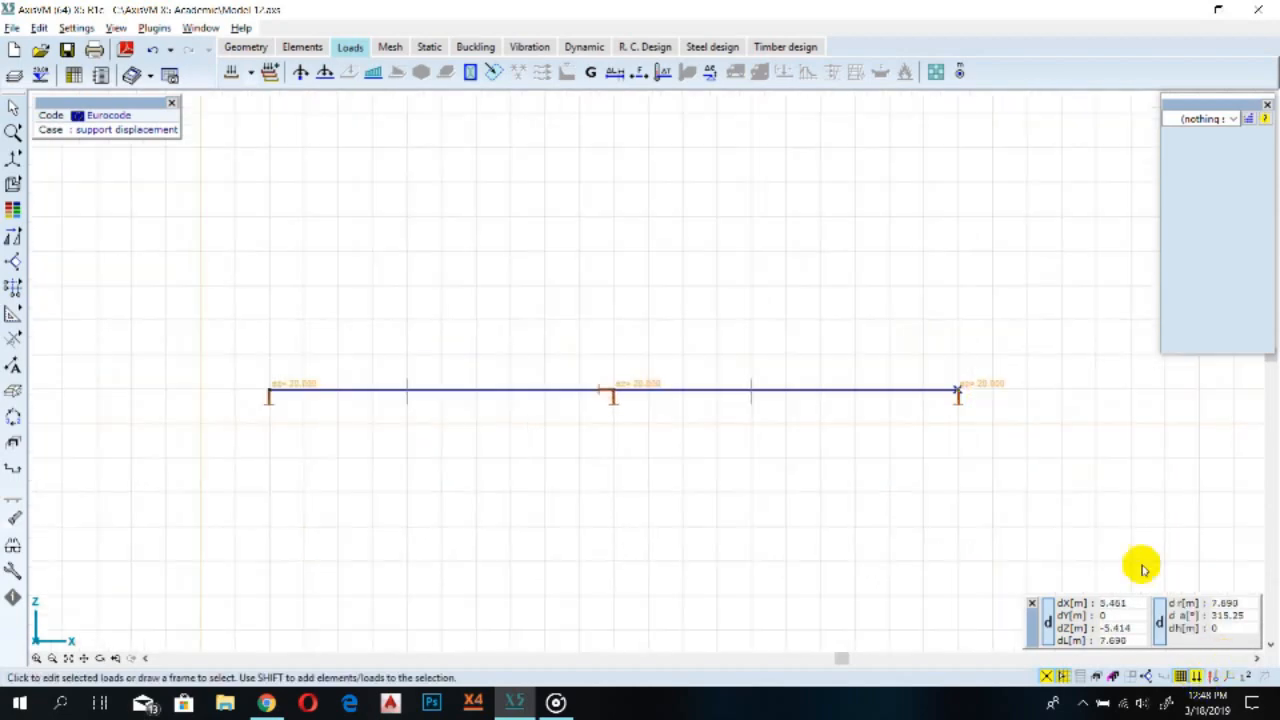
pyautogui.click(1196, 676)
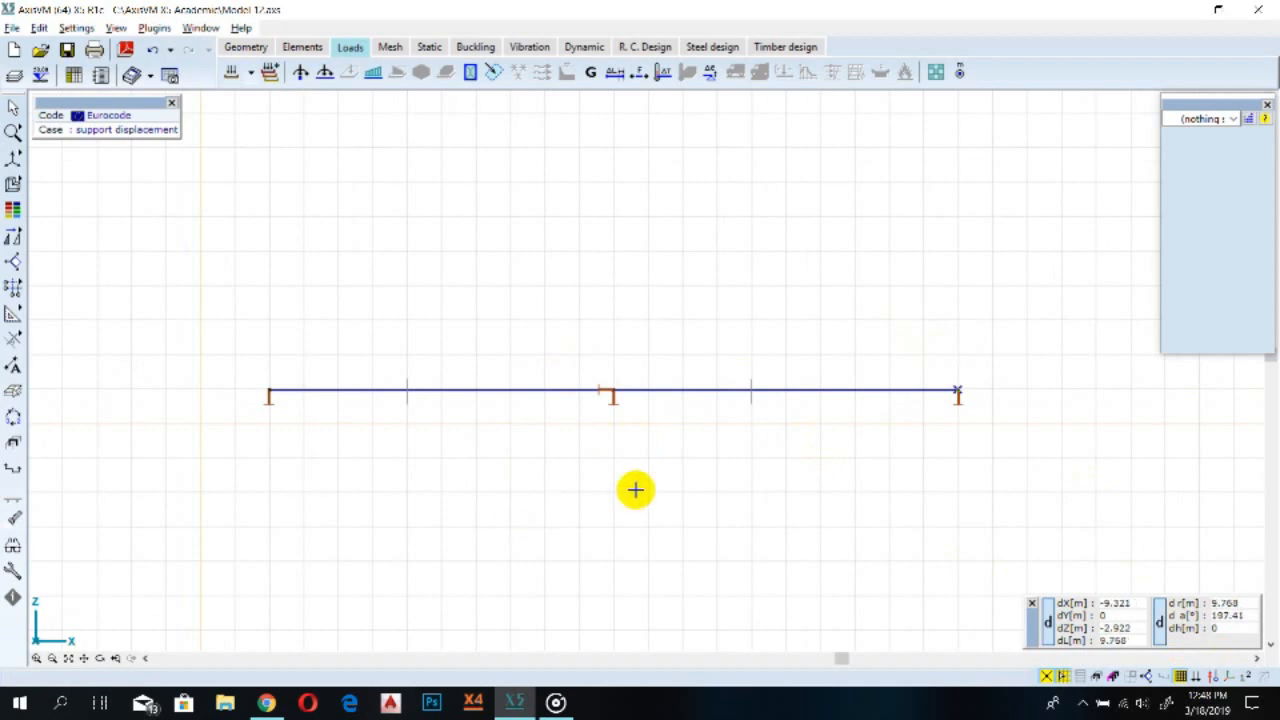
pyautogui.scroll(1, 608, 323)
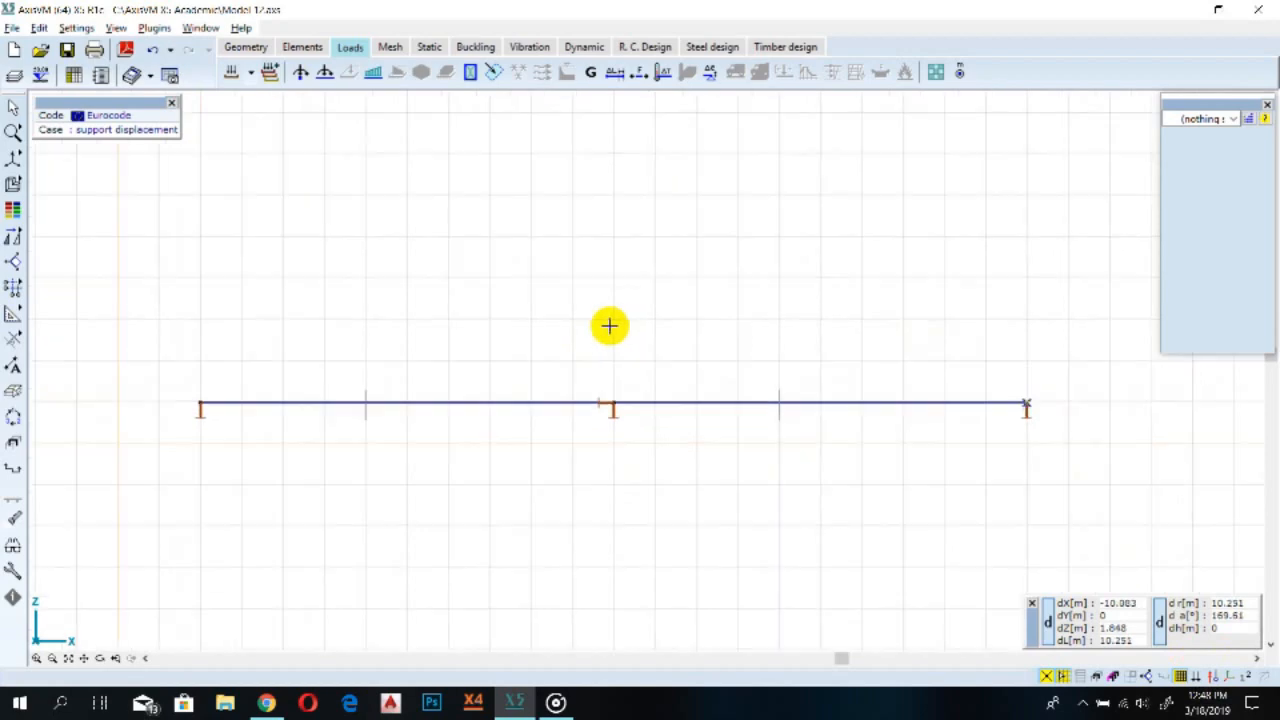
pyautogui.scroll(-1, 590, 316)
# Mesh all beam elements as line elements, dividing each into 20 segments
pyautogui.click(389, 46)
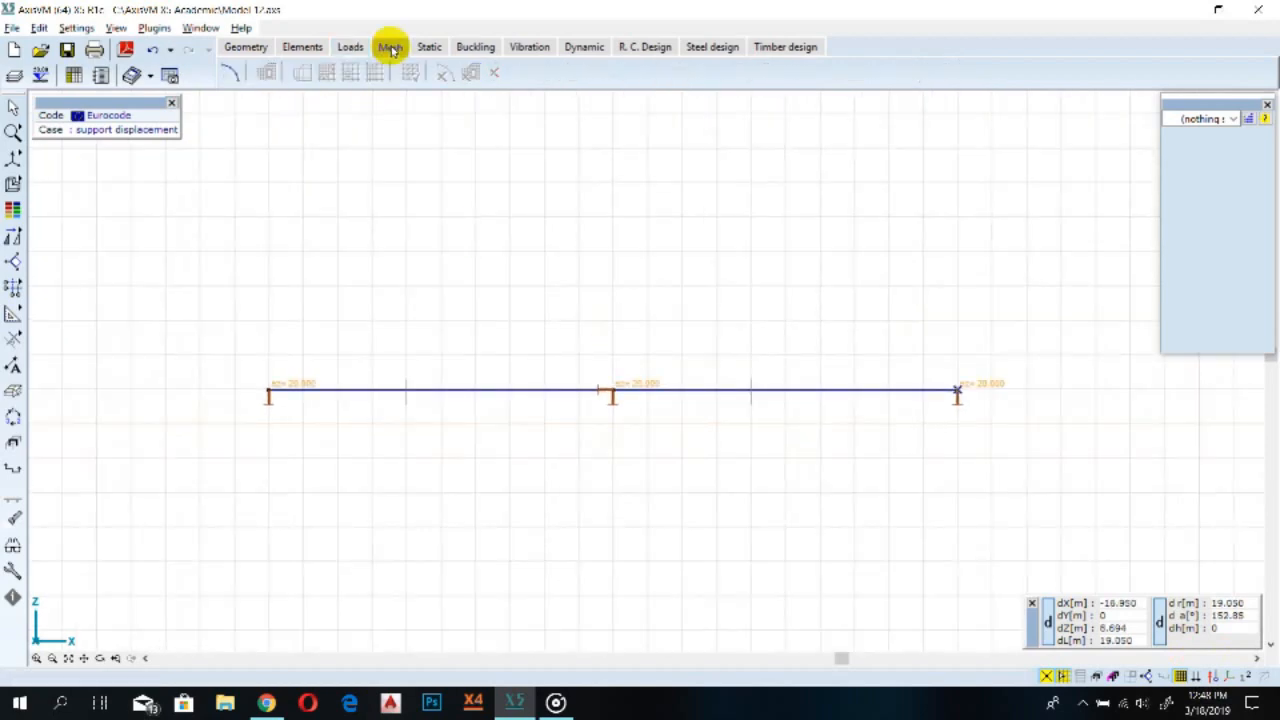
pyautogui.scroll(1, 363, 336)
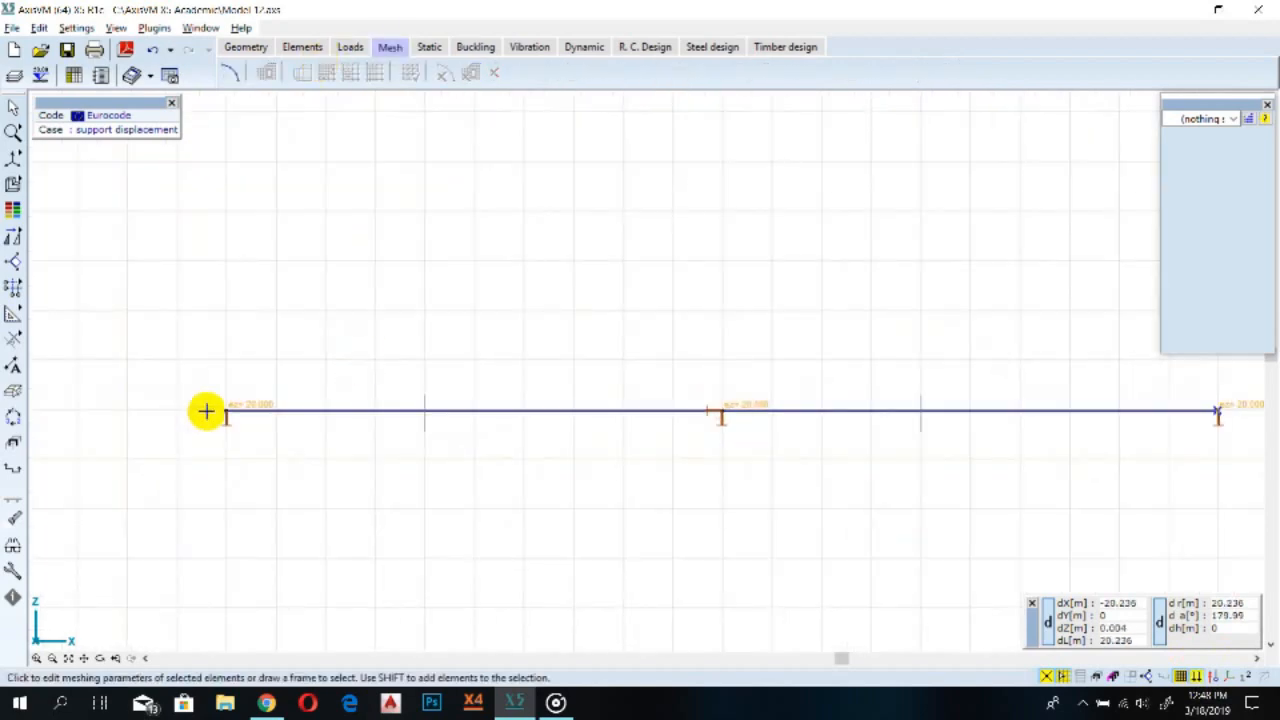
pyautogui.scroll(-1, 620, 500)
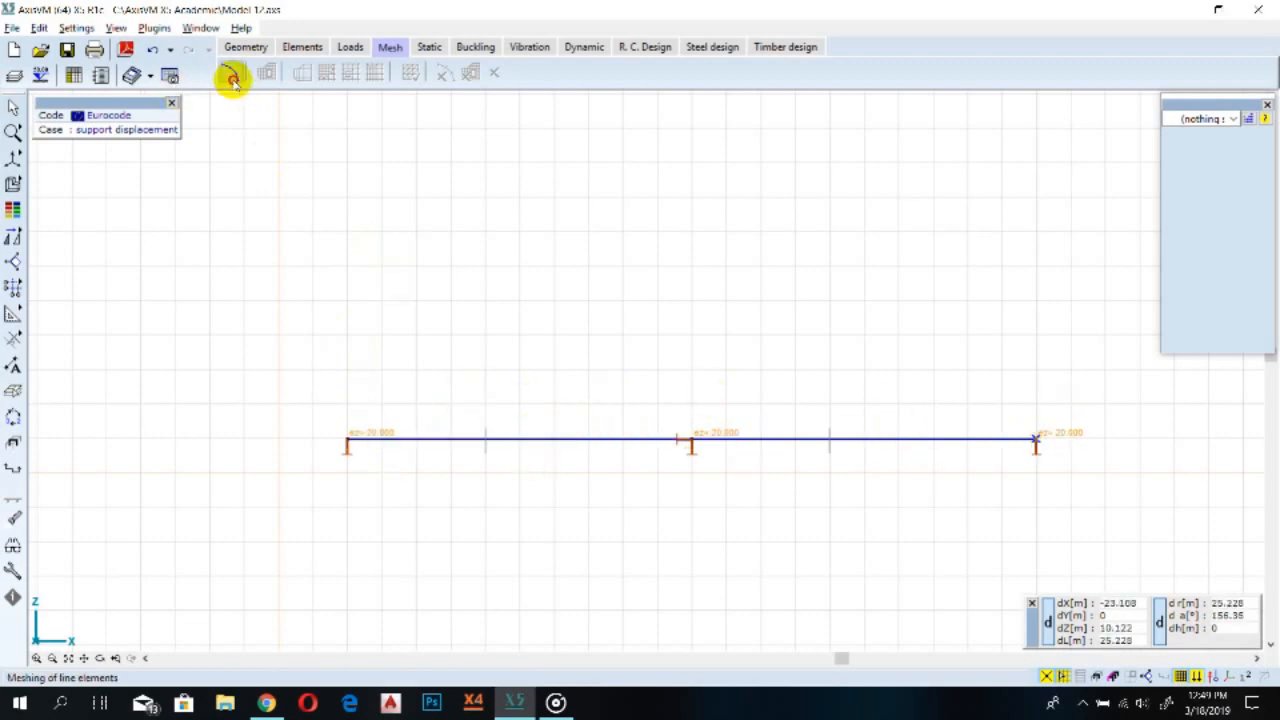
pyautogui.click(229, 74)
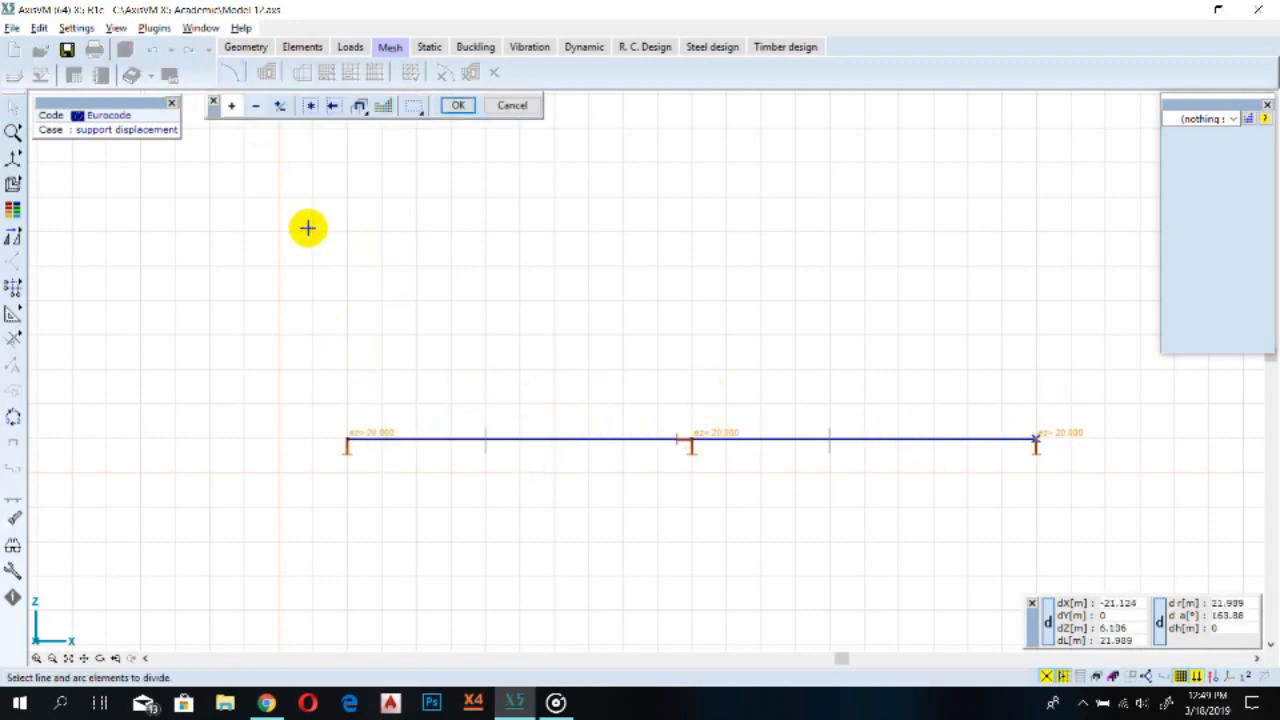
pyautogui.click(312, 108)
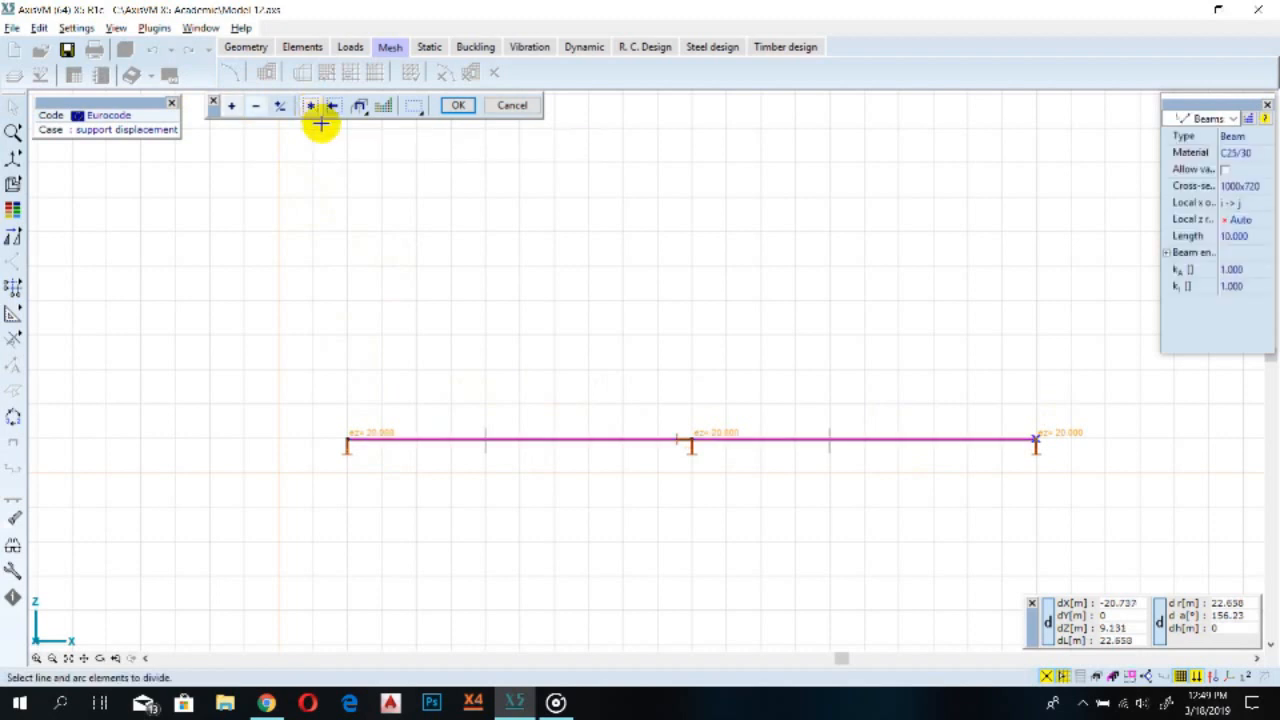
pyautogui.click(457, 106)
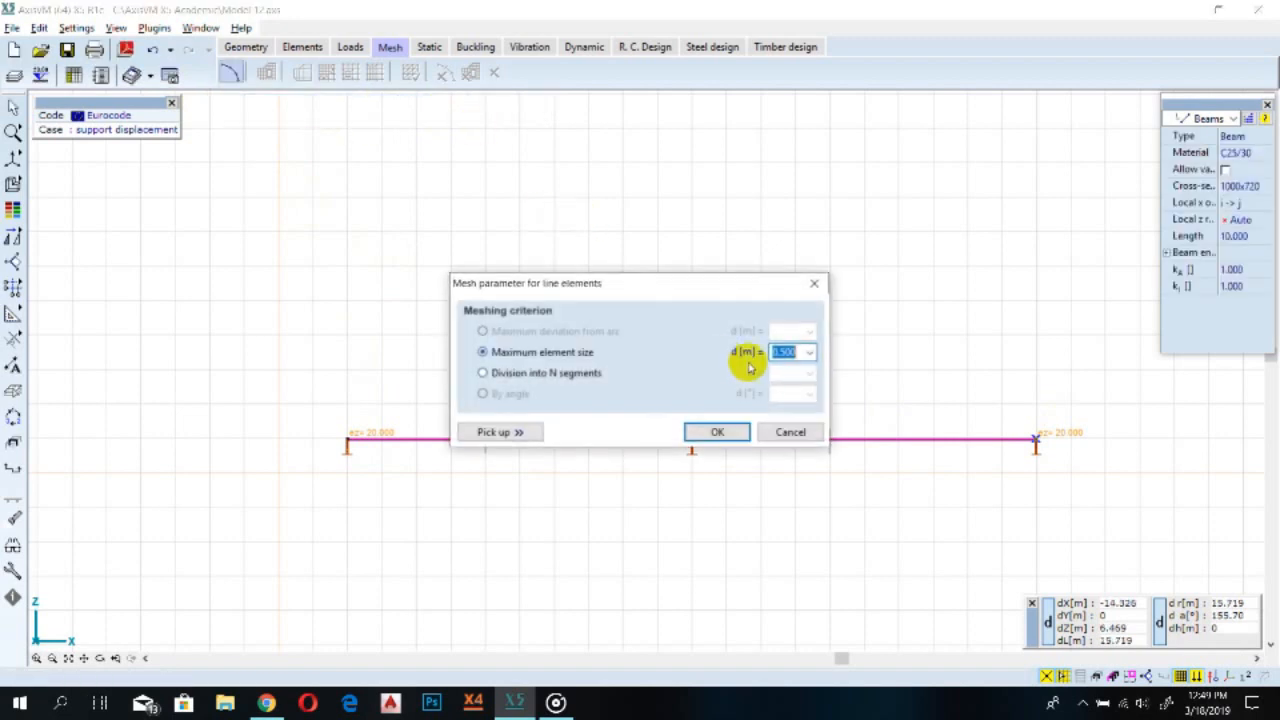
pyautogui.click(549, 373)
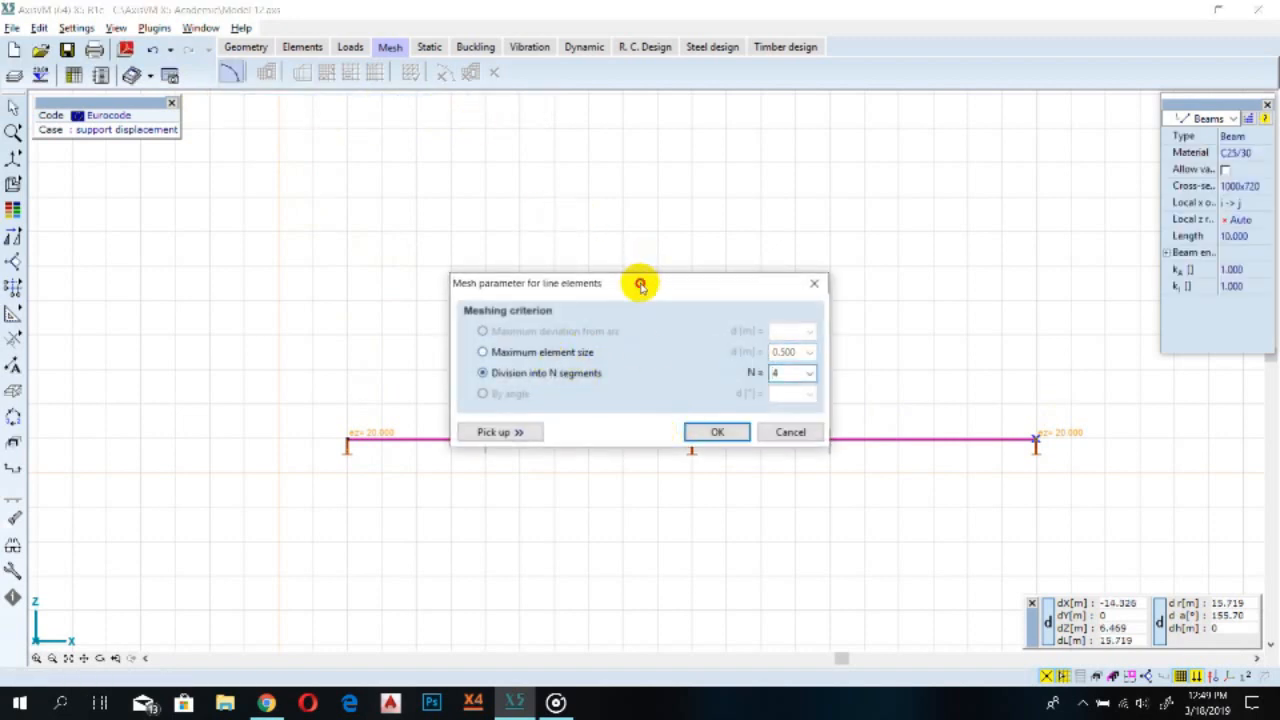
pyautogui.moveTo(640, 282); pyautogui.dragTo(610, 176)
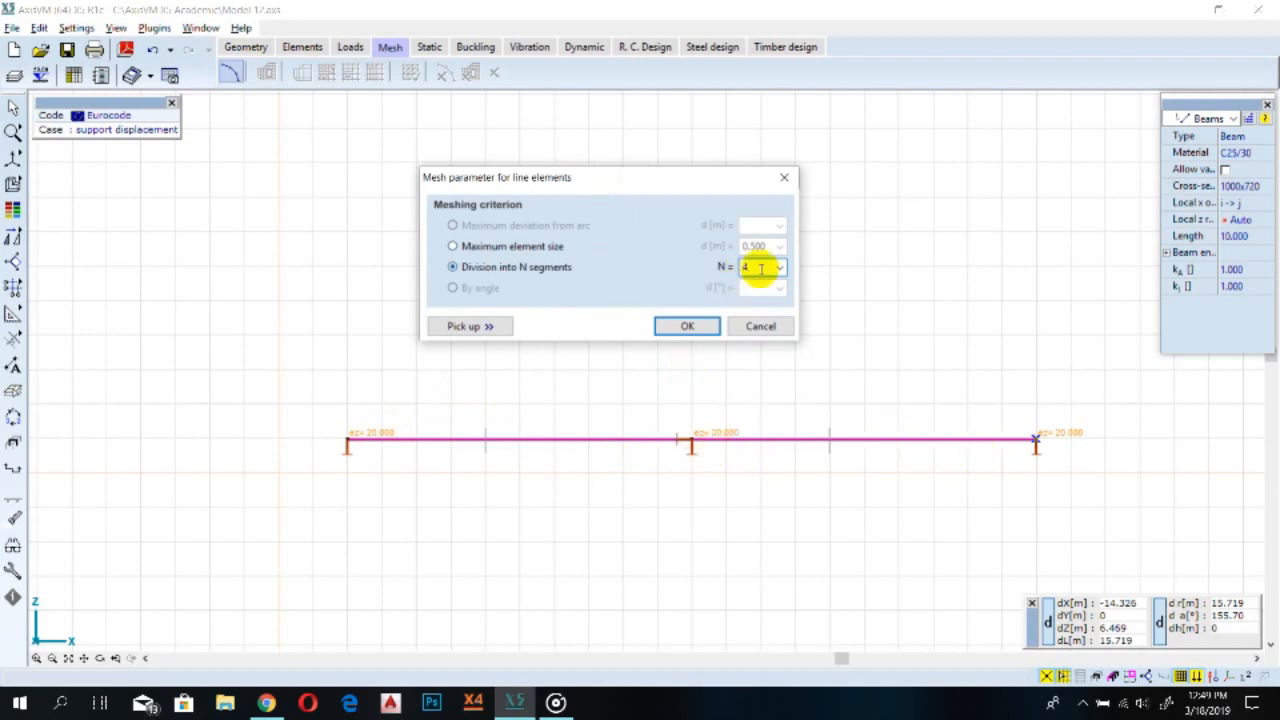
pyautogui.moveTo(759, 266); pyautogui.dragTo(744, 268)
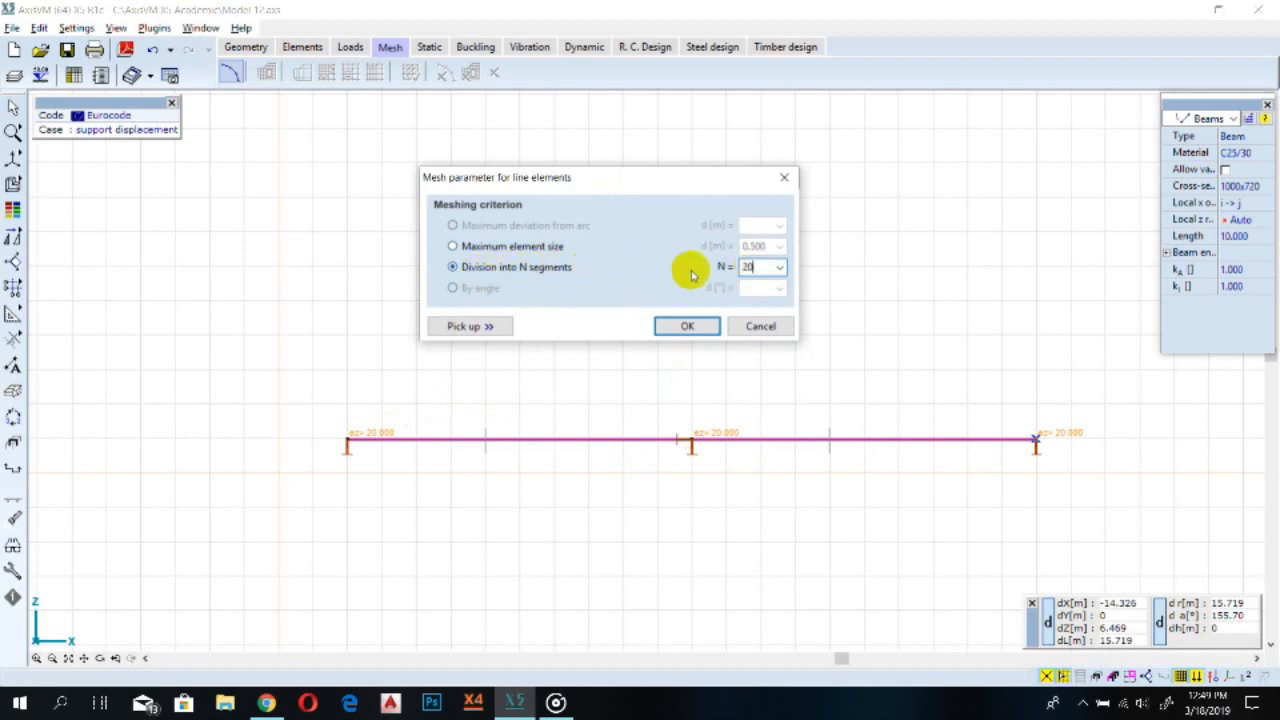
pyautogui.doubleClick(748, 266)
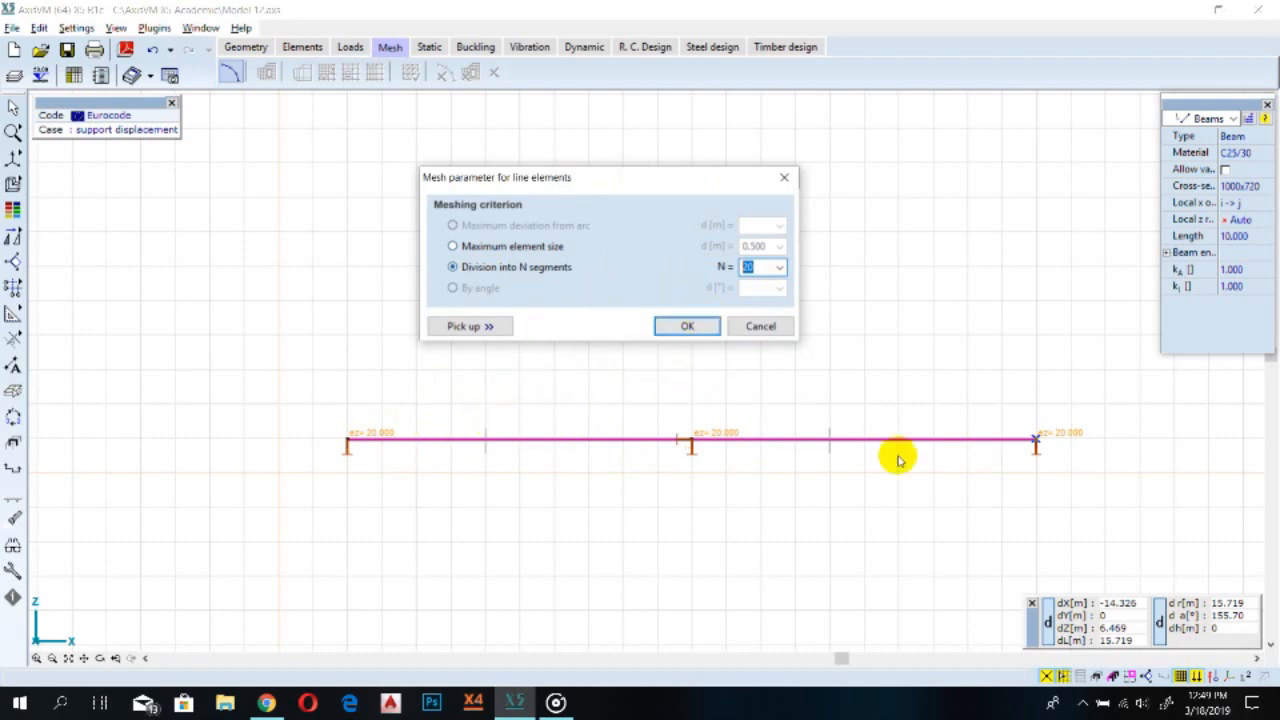
pyautogui.click(686, 327)
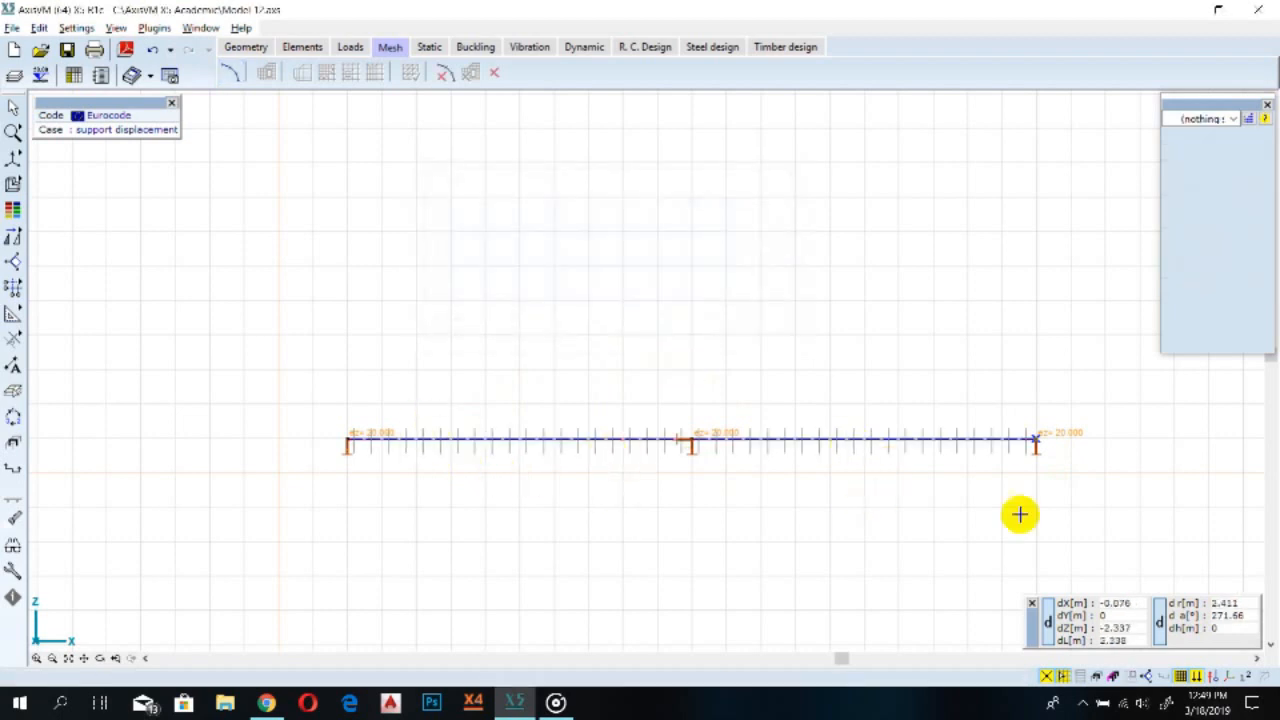
# Turn on the mesh display in the display options and review the meshed beam
pyautogui.click(13, 545)
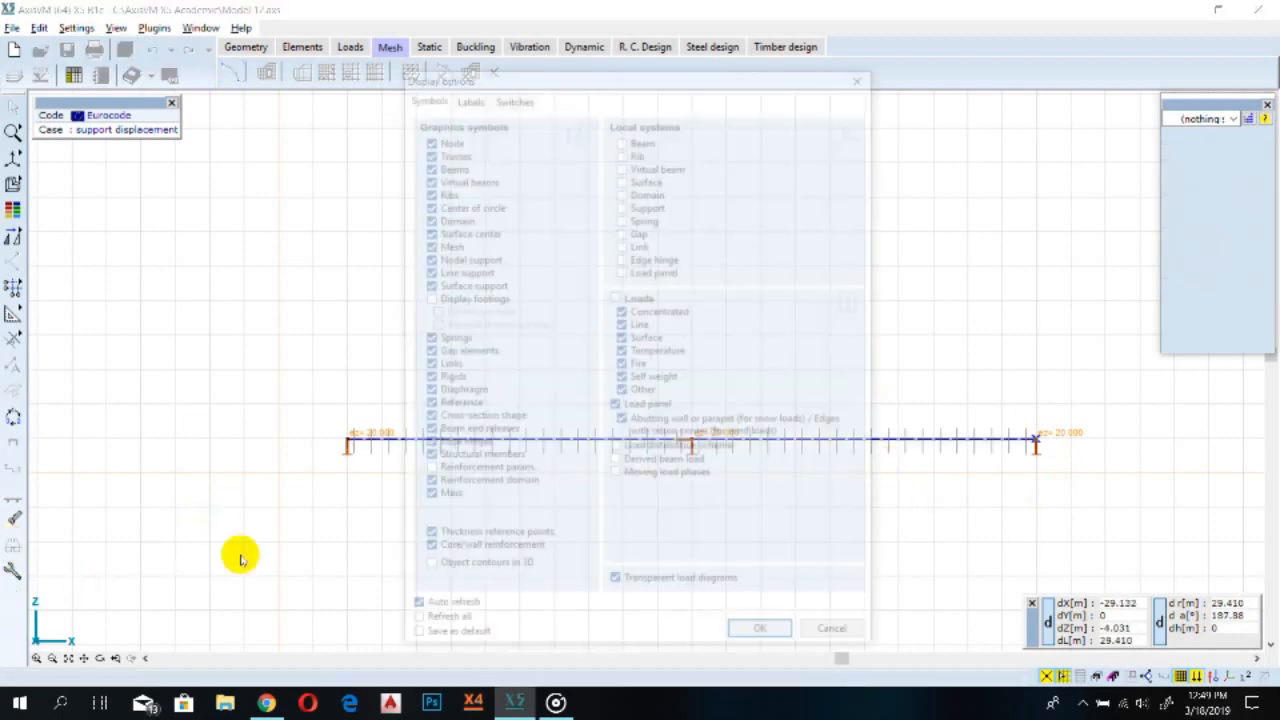
pyautogui.click(760, 640)
pyautogui.scroll(5, 920, 450)
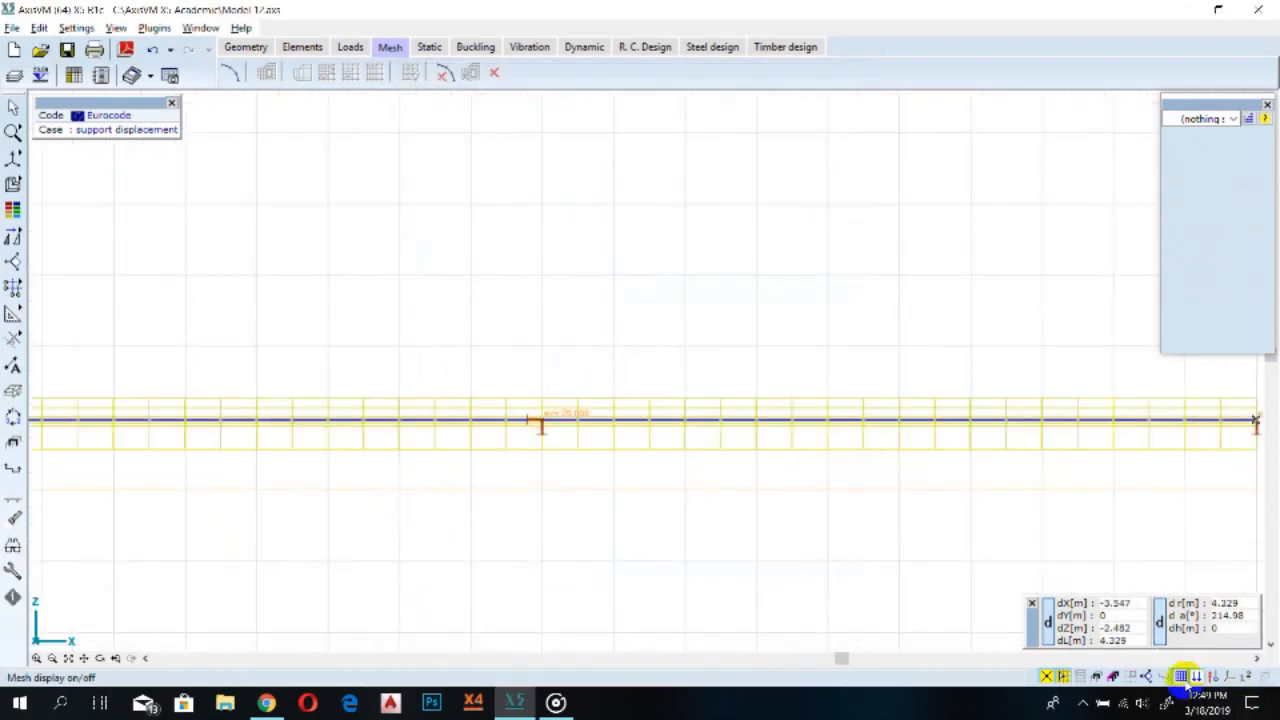
pyautogui.scroll(-3, 709, 487)
pyautogui.moveTo(777, 520); pyautogui.dragTo(518, 511, button='middle')
pyautogui.scroll(-2, 420, 450)
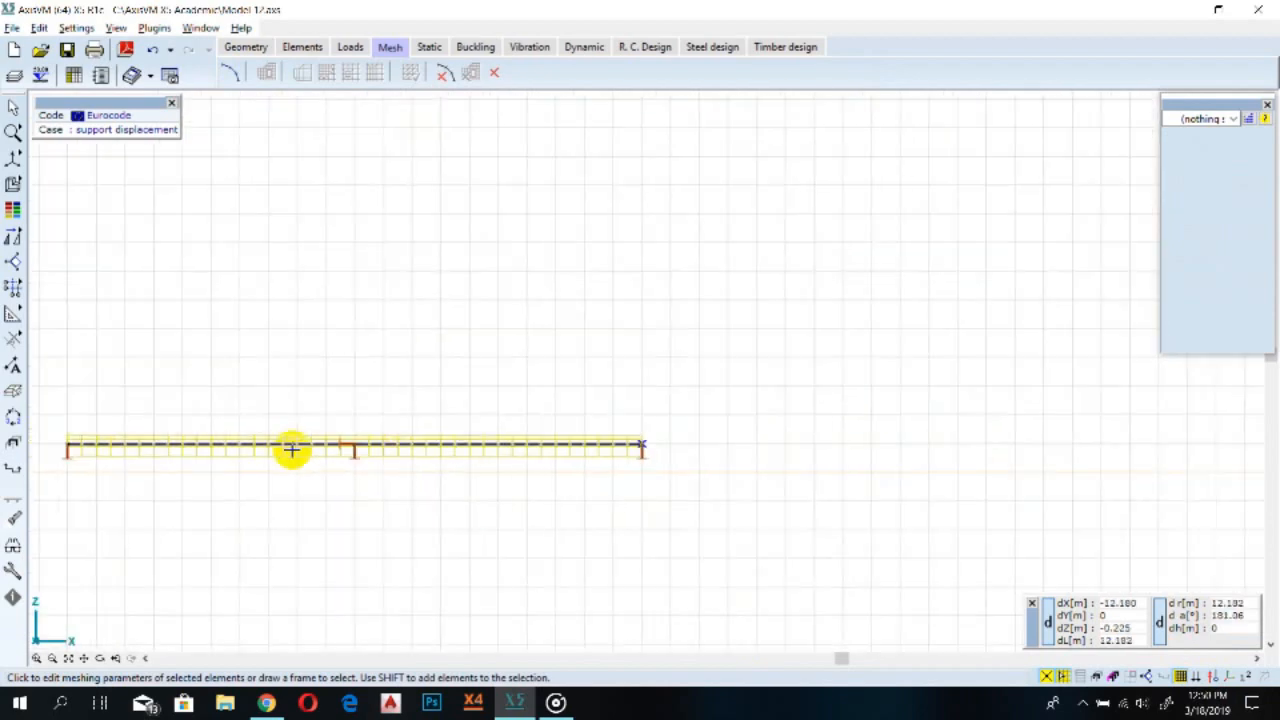
# Inspect the meshed beam by zooming and orbiting between perspective and front X-Z views
pyautogui.scroll(5, 371, 451)
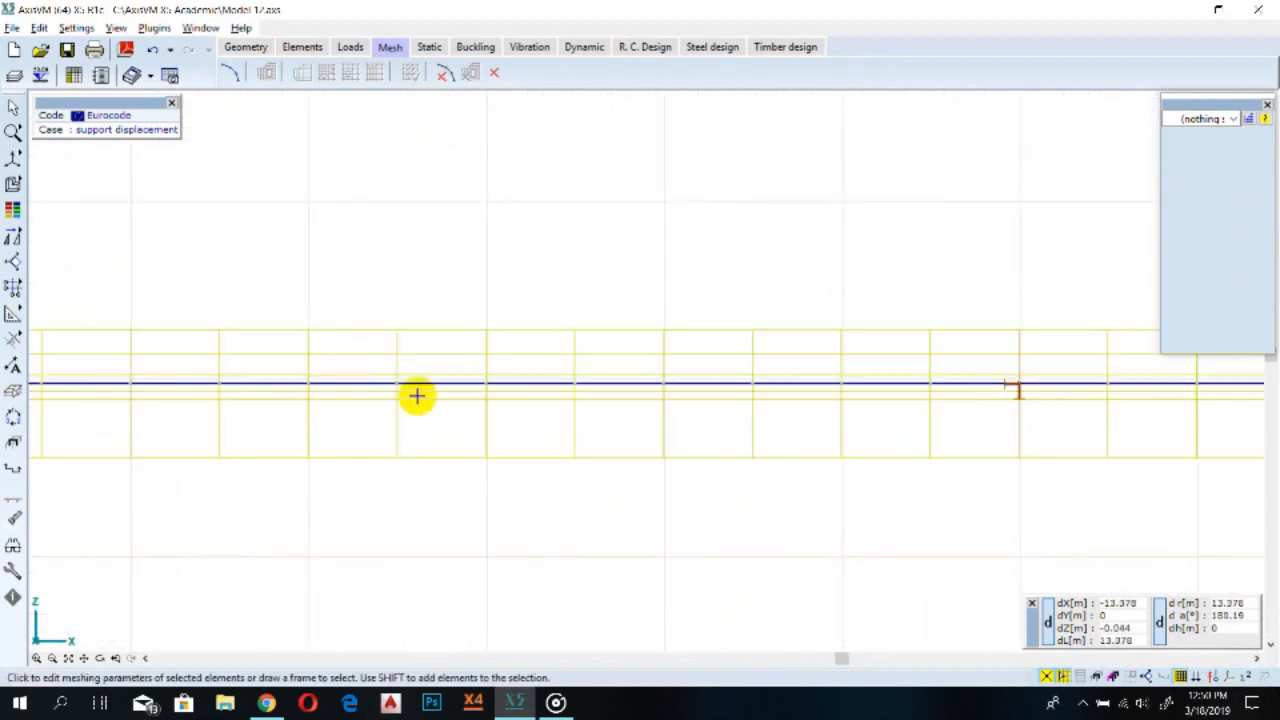
pyautogui.scroll(-3, 354, 417)
pyautogui.scroll(-2, 540, 460)
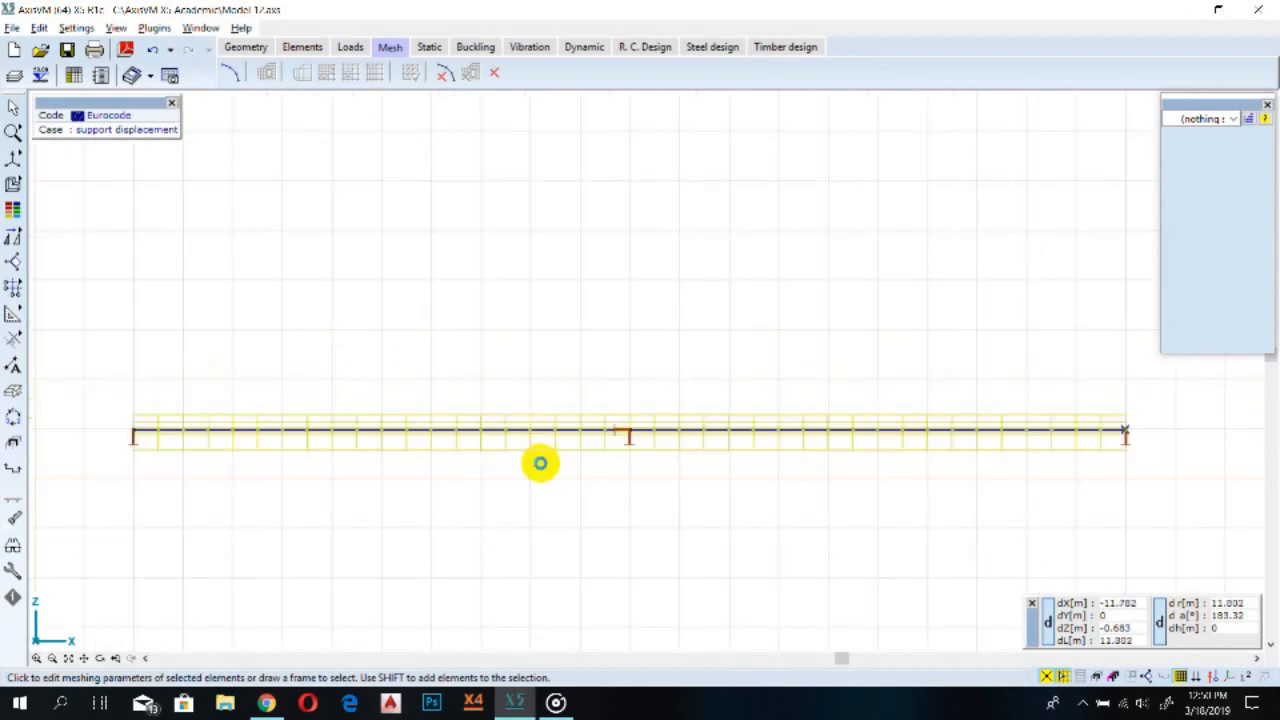
pyautogui.moveTo(14, 158)
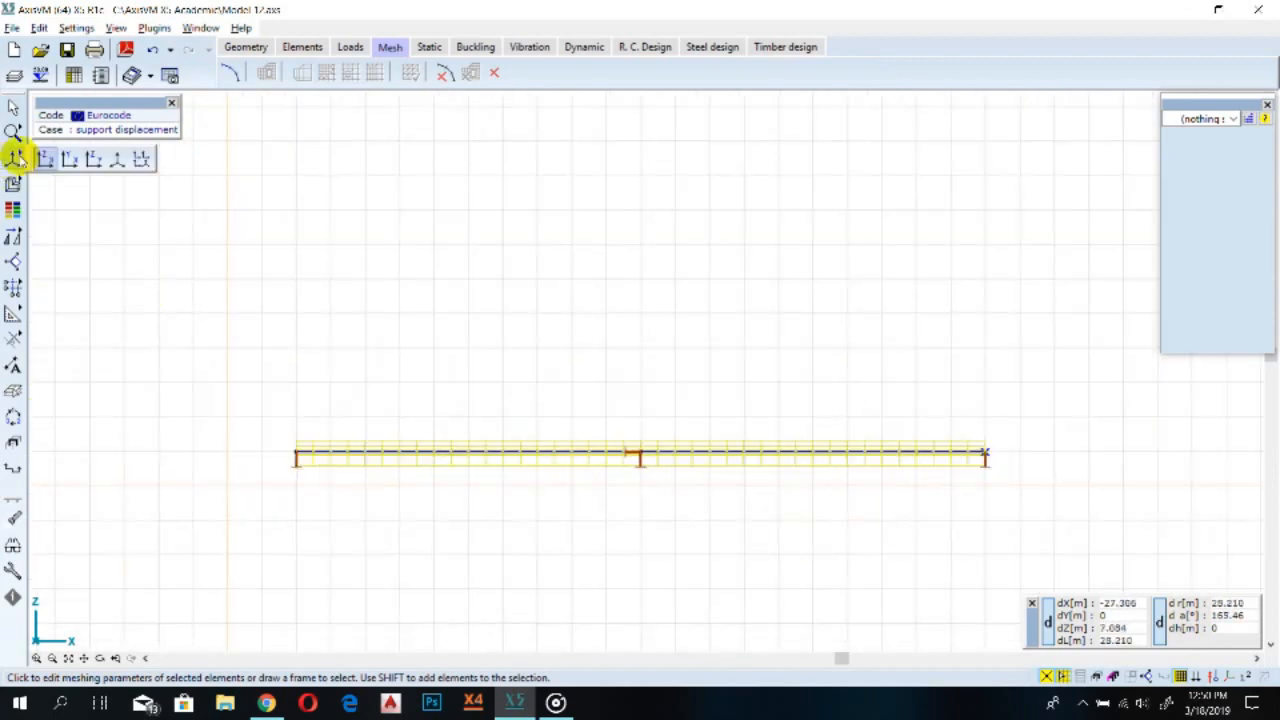
pyautogui.click(118, 162)
pyautogui.scroll(-1, 598, 418)
pyautogui.scroll(-1, 598, 418)
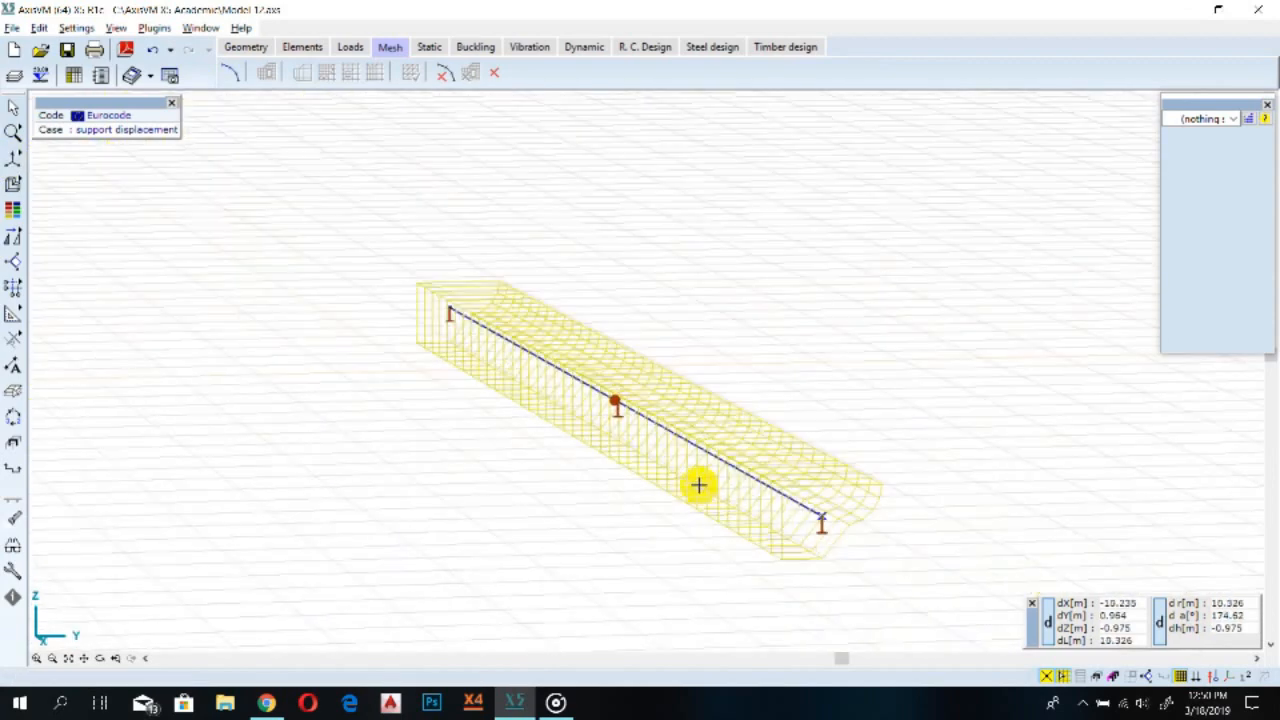
pyautogui.moveTo(808, 517); pyautogui.dragTo(491, 517, button='middle')
pyautogui.scroll(-1, 508, 445)
pyautogui.scroll(1, 508, 456)
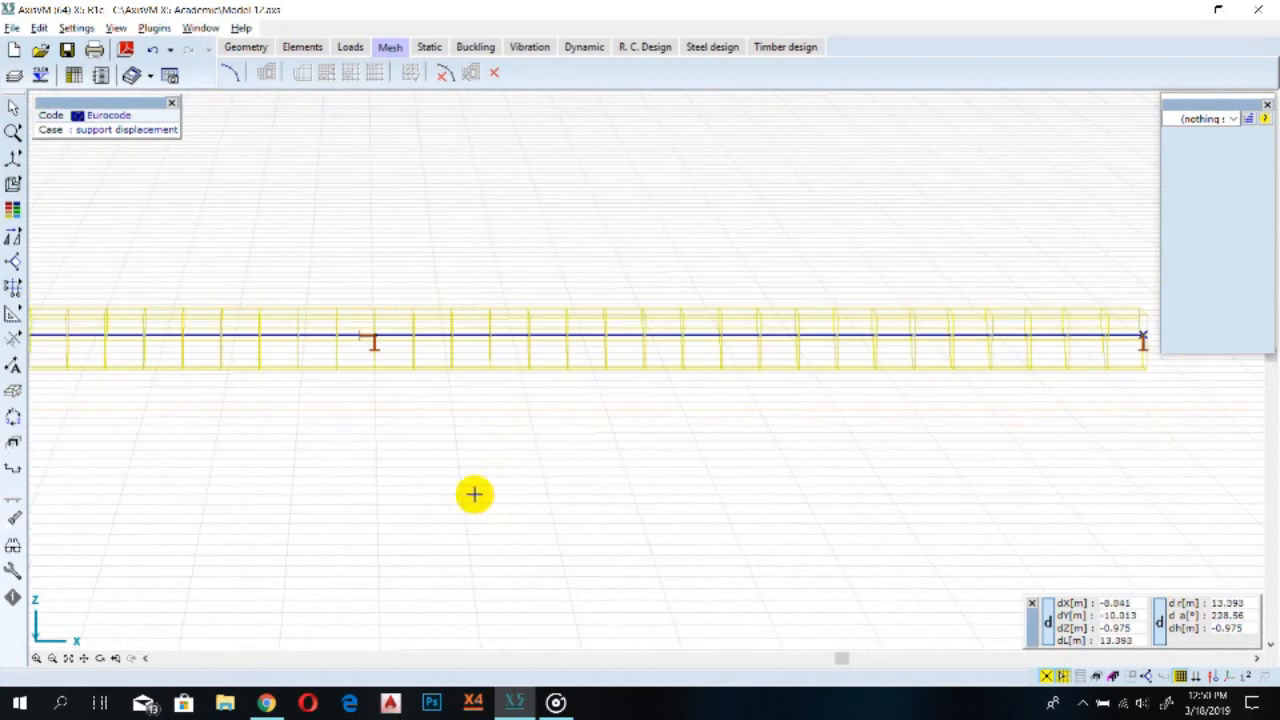
pyautogui.hotkey('ctrl', 'w')
pyautogui.click(44, 159)
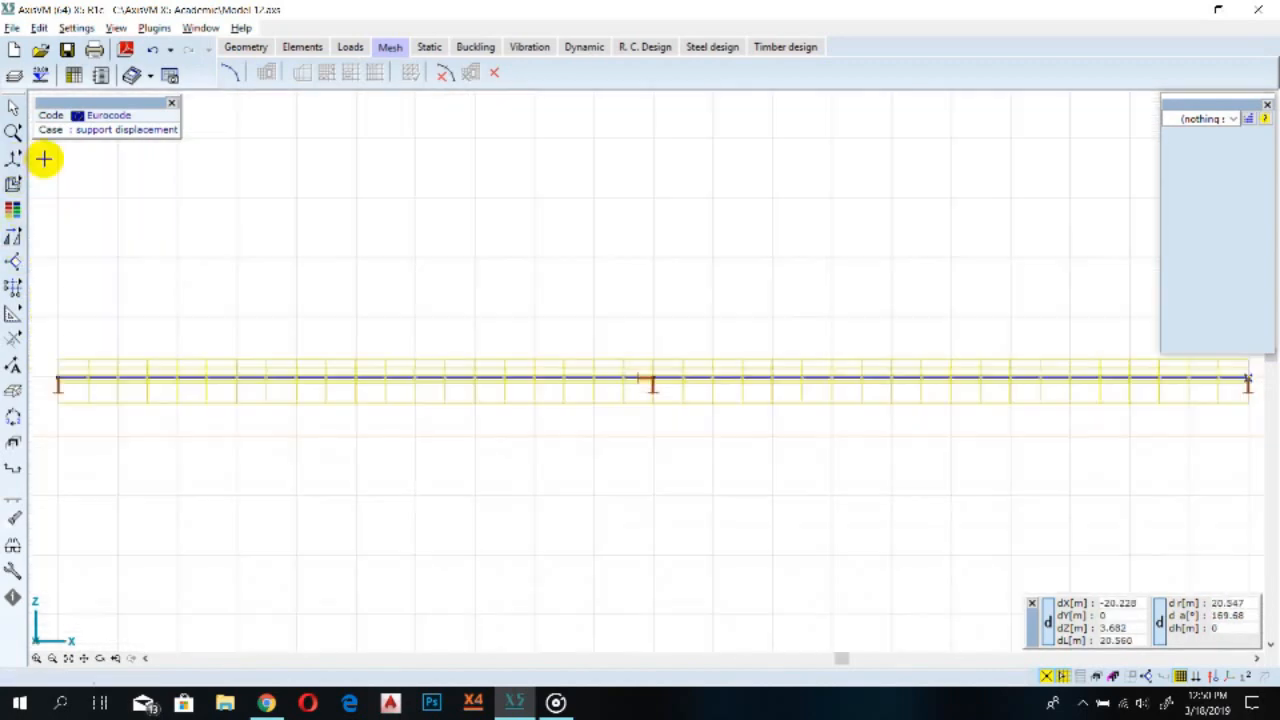
pyautogui.scroll(-1, 440, 375)
pyautogui.scroll(-1, 783, 480)
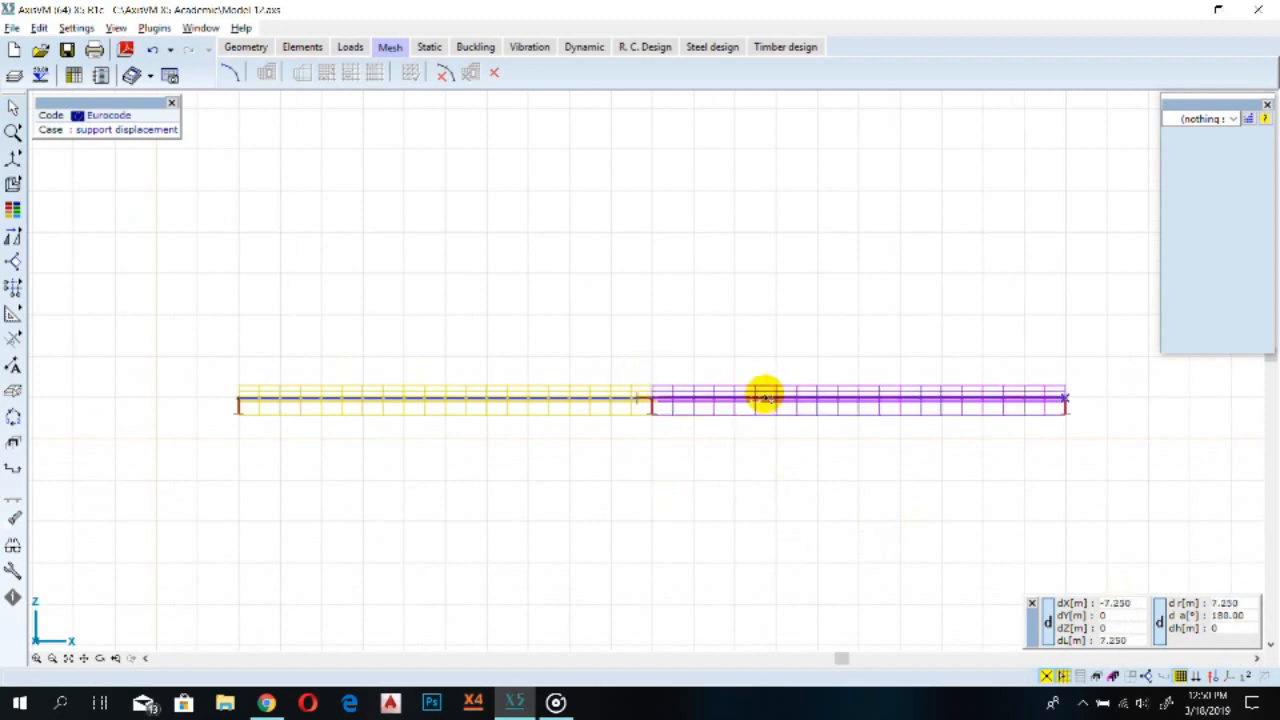
pyautogui.moveTo(764, 397)
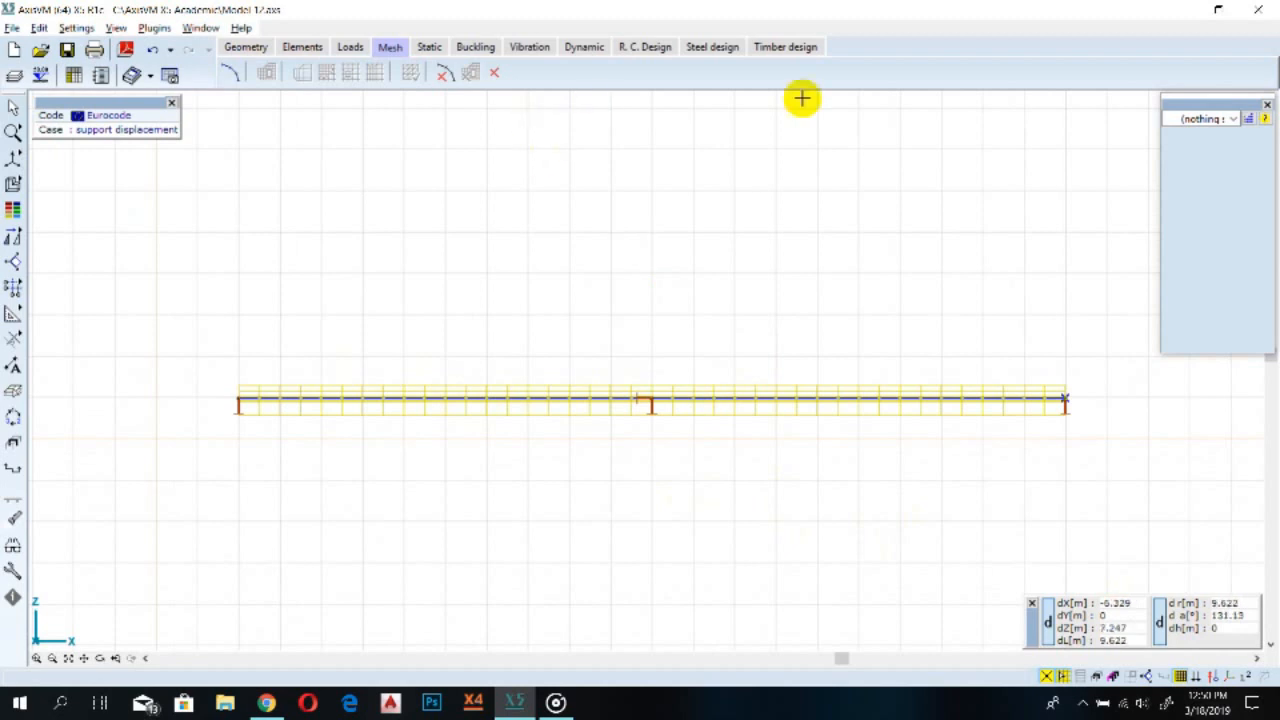
pyautogui.click(428, 47)
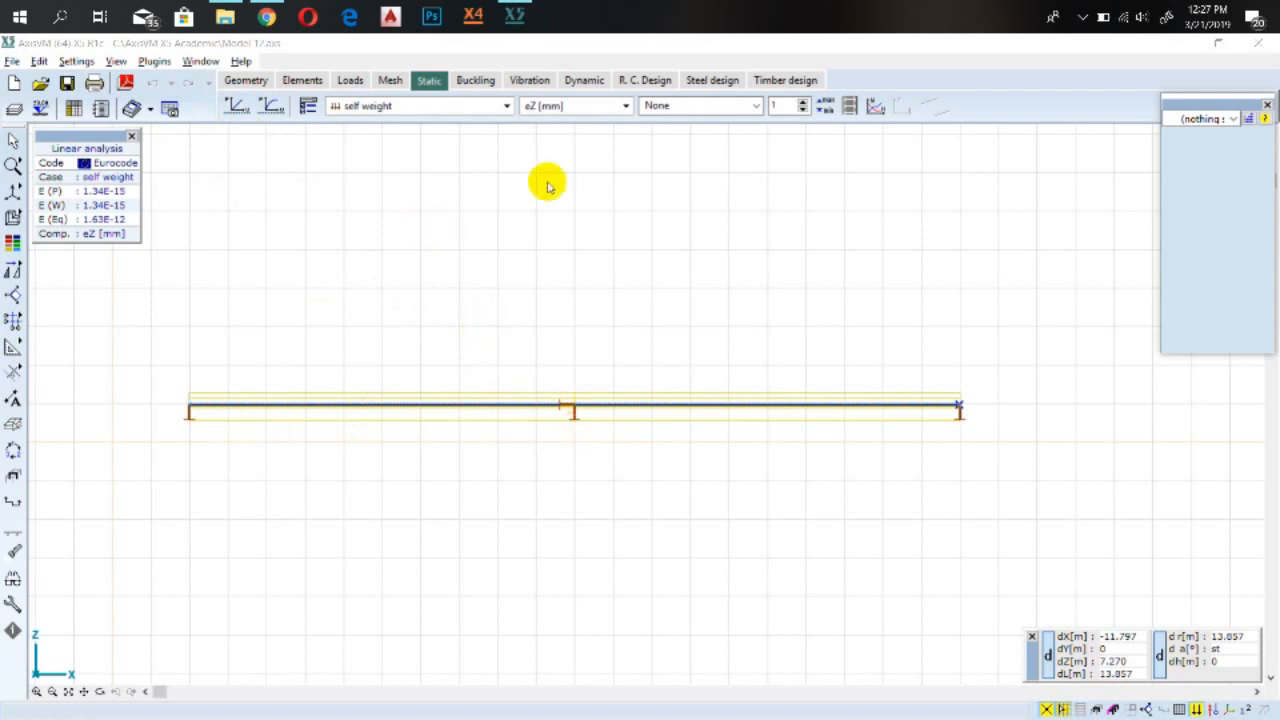
pyautogui.click(306, 82)
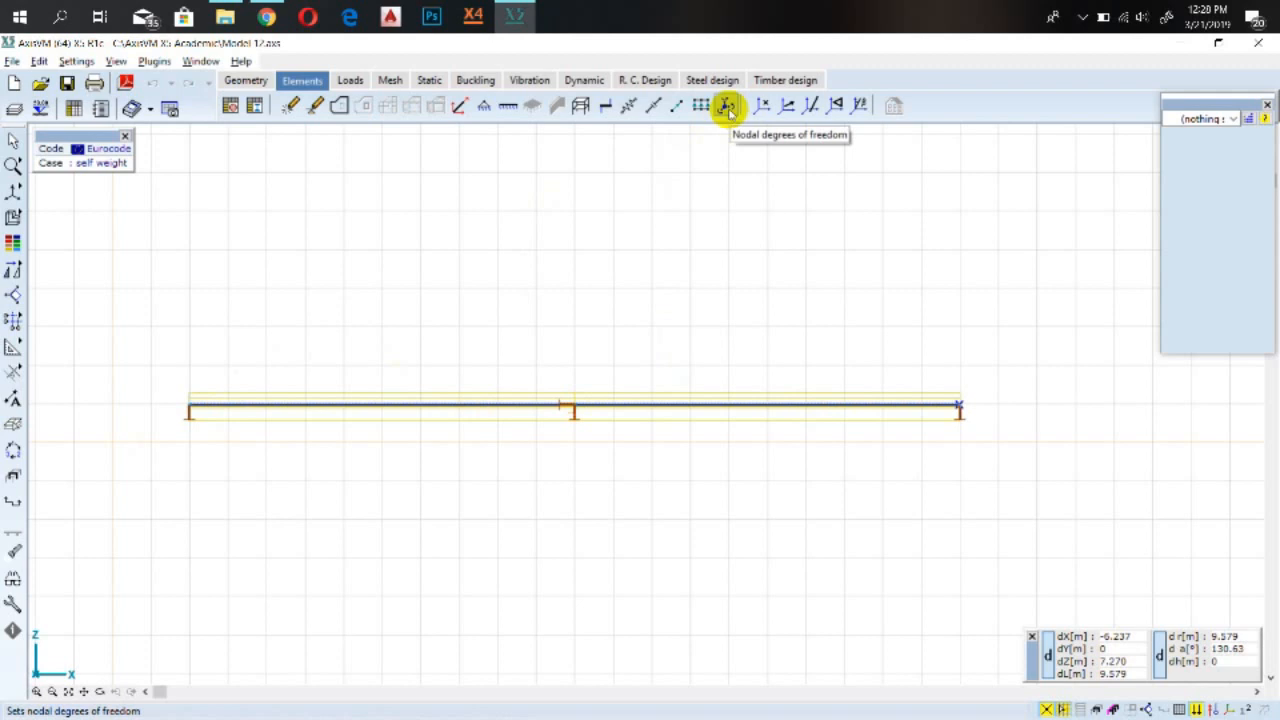
pyautogui.click(349, 80)
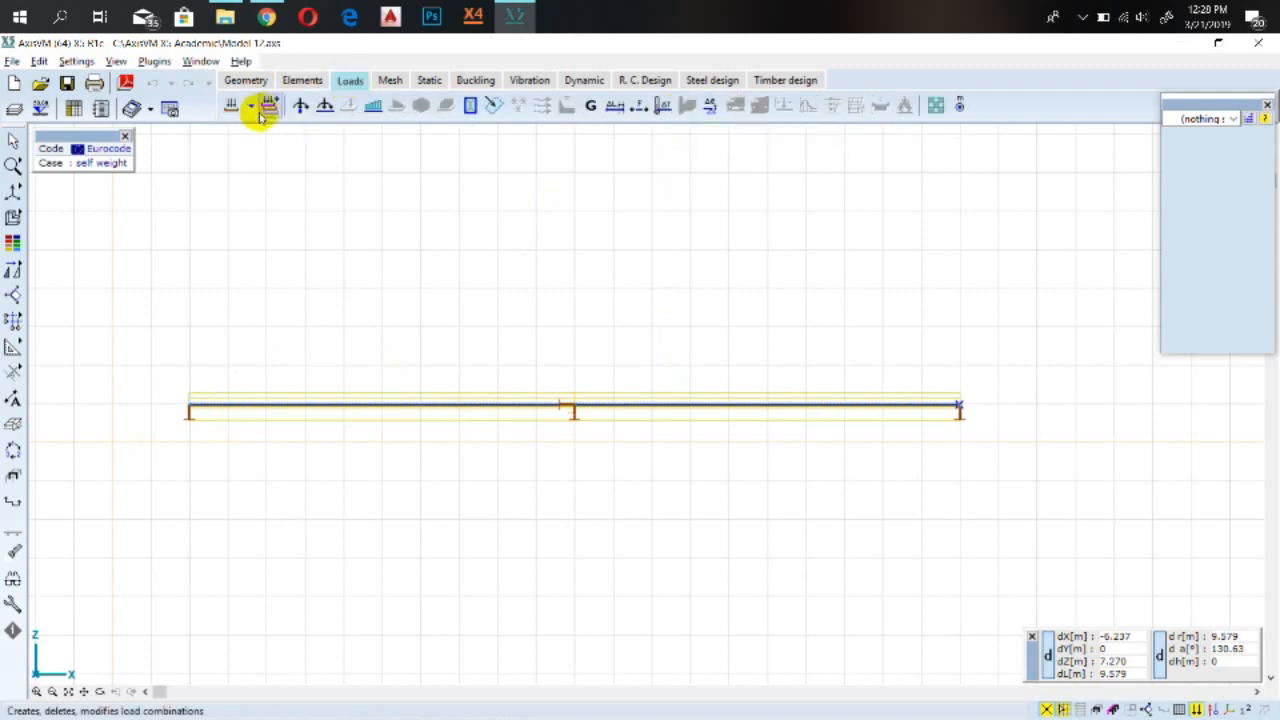
pyautogui.click(254, 110)
pyautogui.click(266, 127)
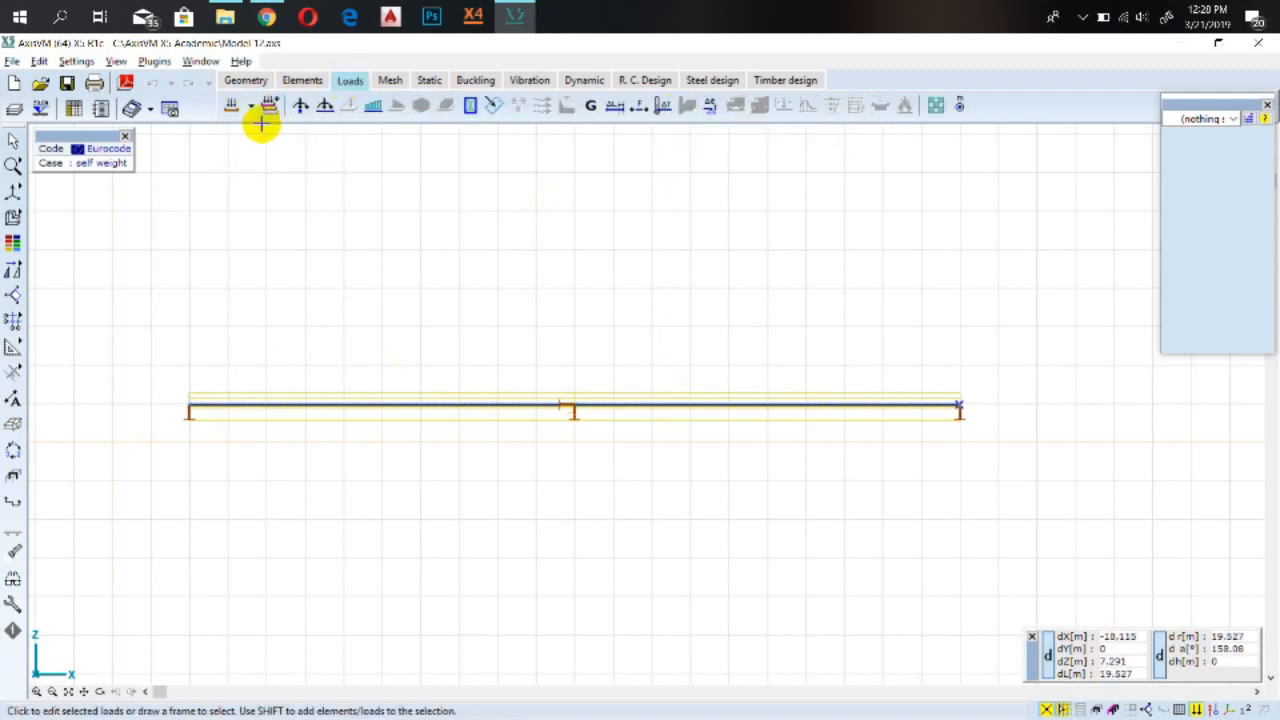
# Assign Frame in X-Z plane nodal degrees of freedom to all nodes of the beam
pyautogui.click(300, 80)
pyautogui.click(726, 108)
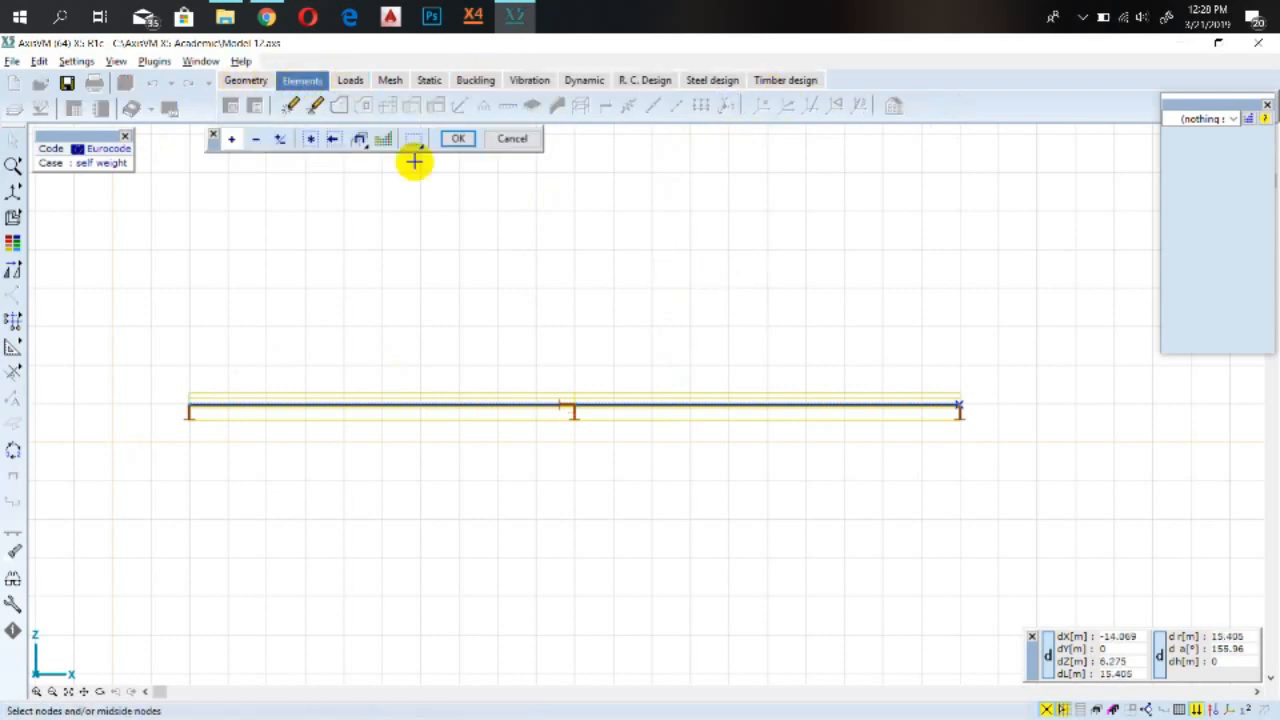
pyautogui.click(309, 140)
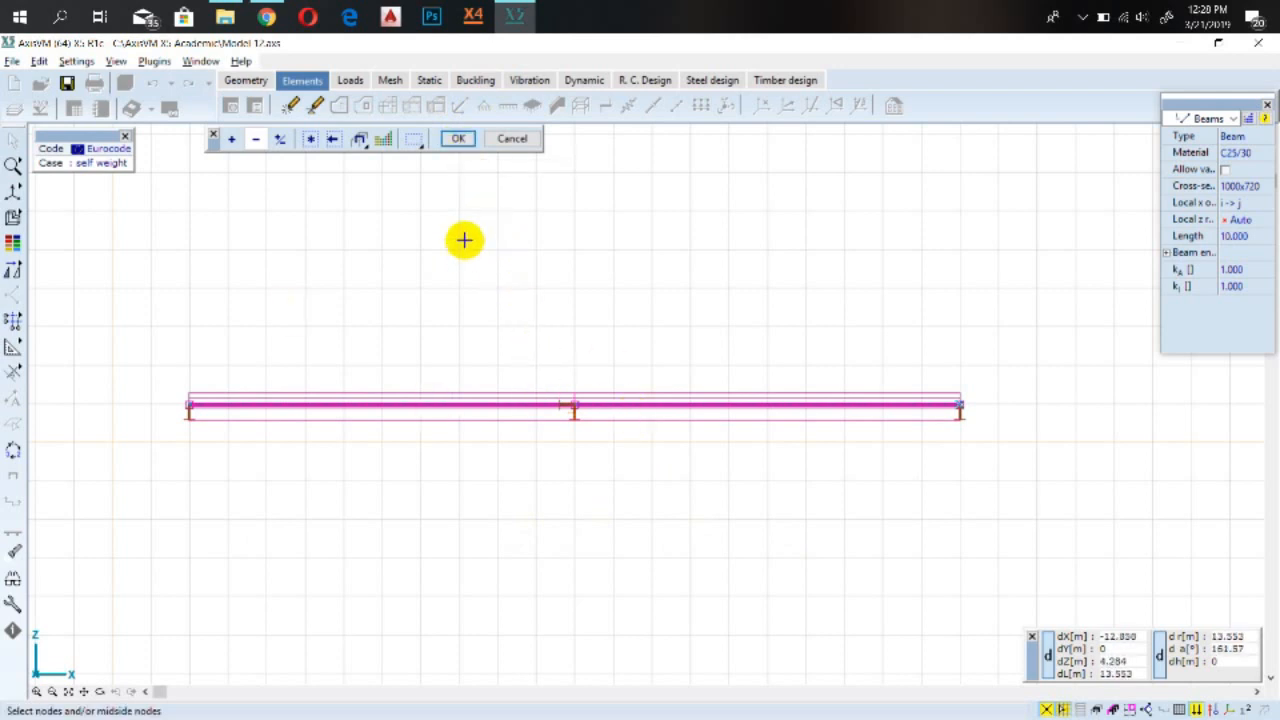
pyautogui.click(459, 140)
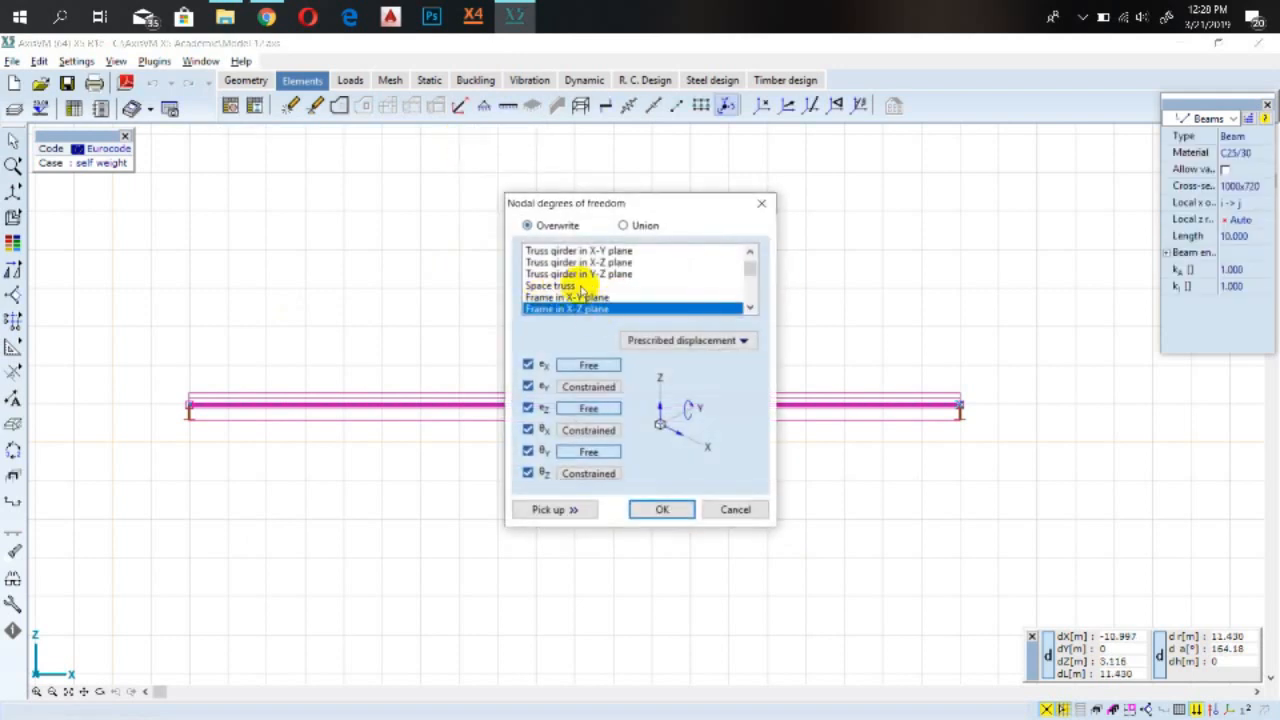
pyautogui.scroll(-1, 580, 290)
pyautogui.scroll(2, 570, 287)
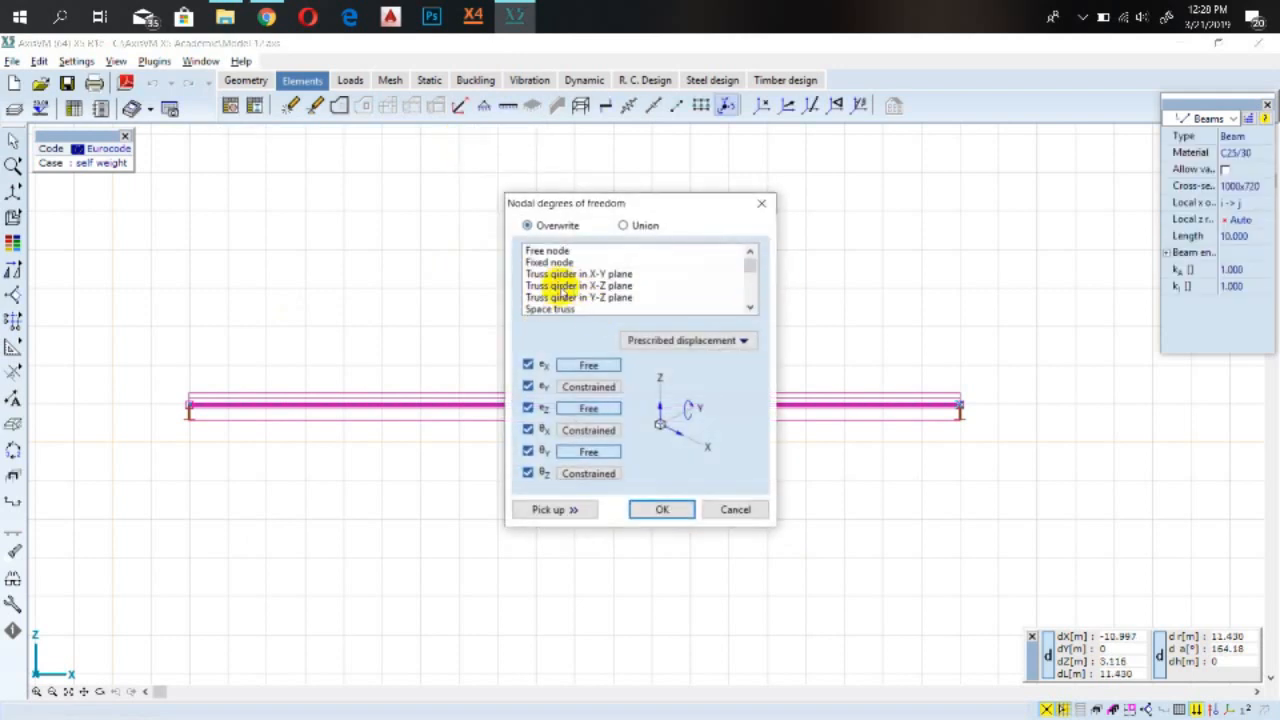
pyautogui.scroll(-2, 538, 287)
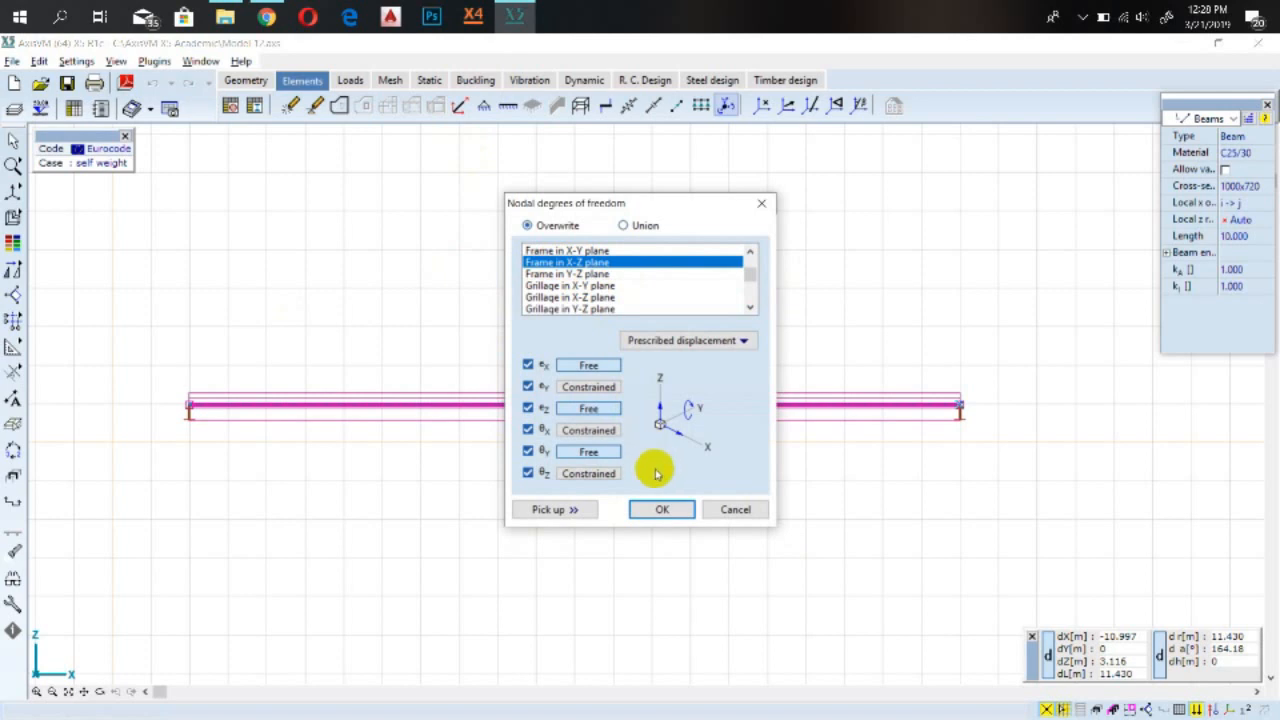
pyautogui.click(661, 509)
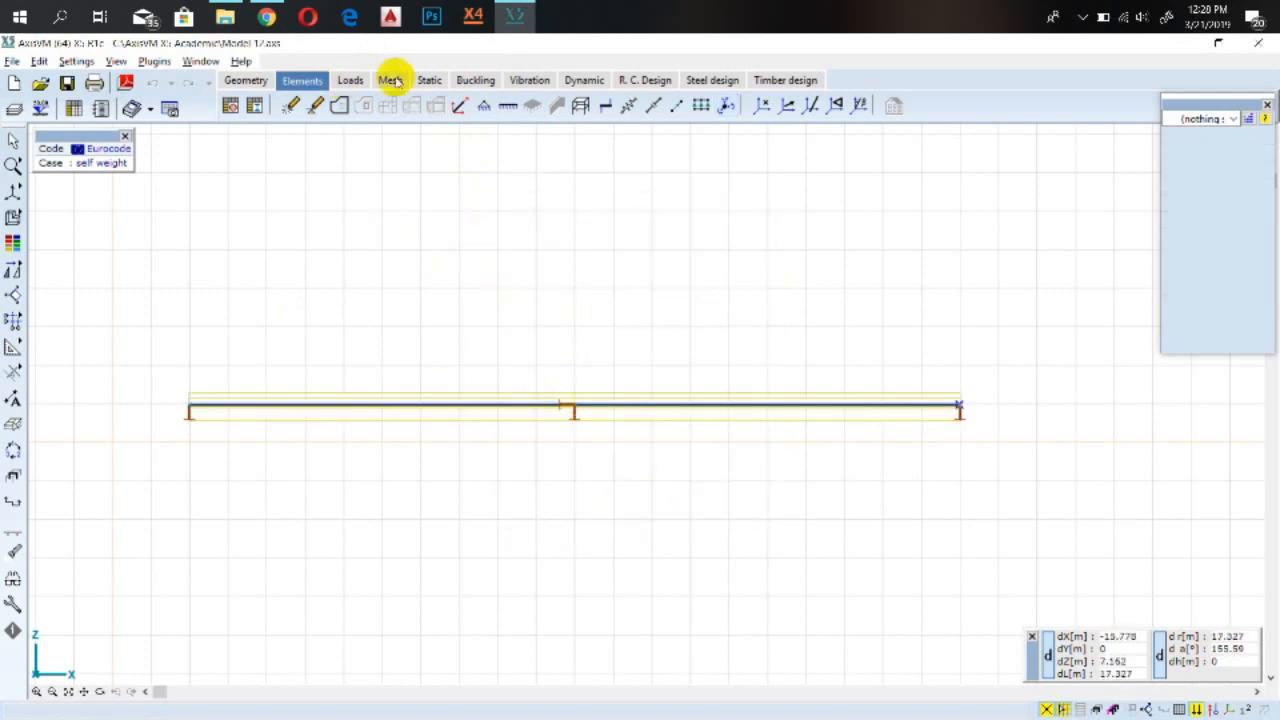
# Run the linear static analysis and close the analysis progress window
pyautogui.click(428, 80)
pyautogui.click(237, 107)
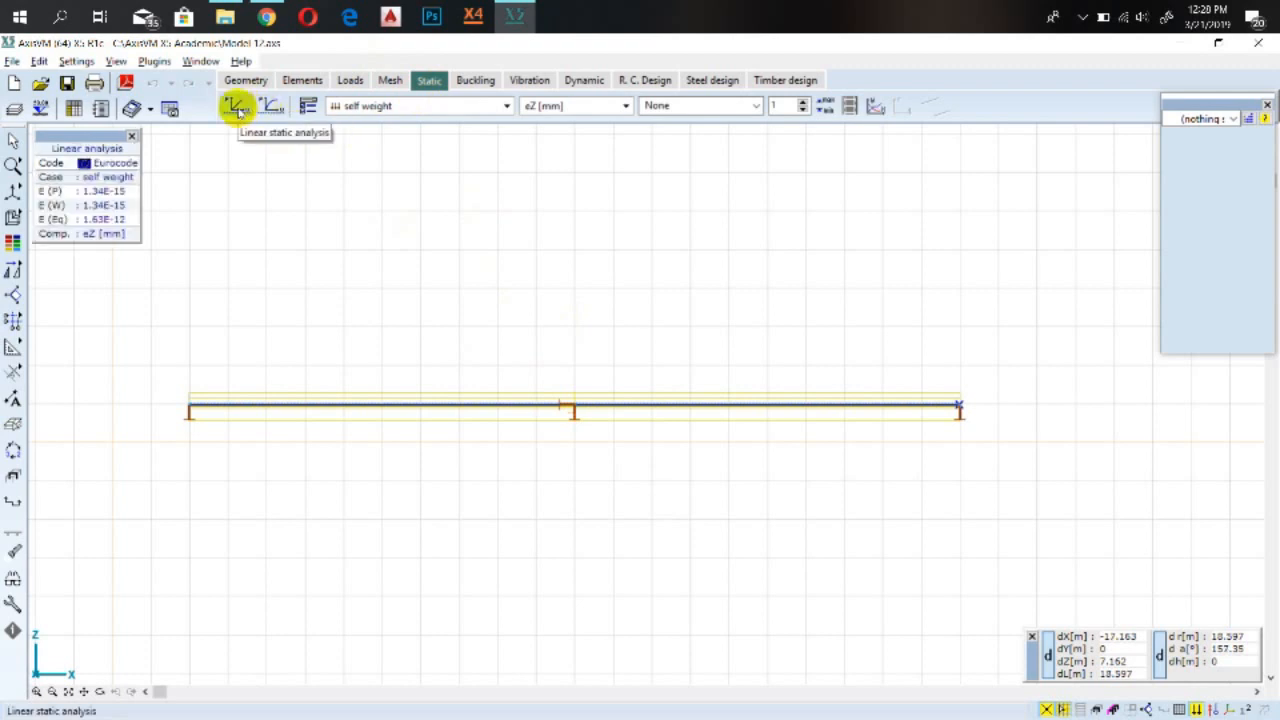
pyautogui.click(237, 107)
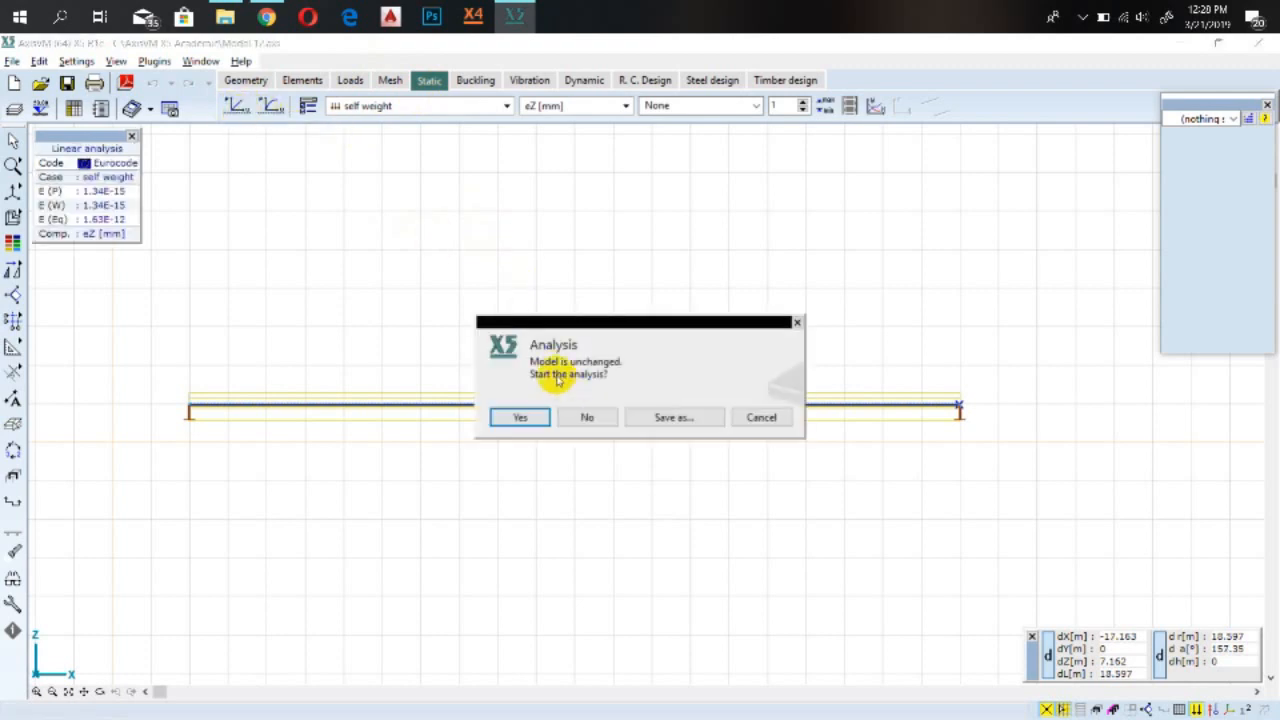
pyautogui.click(520, 417)
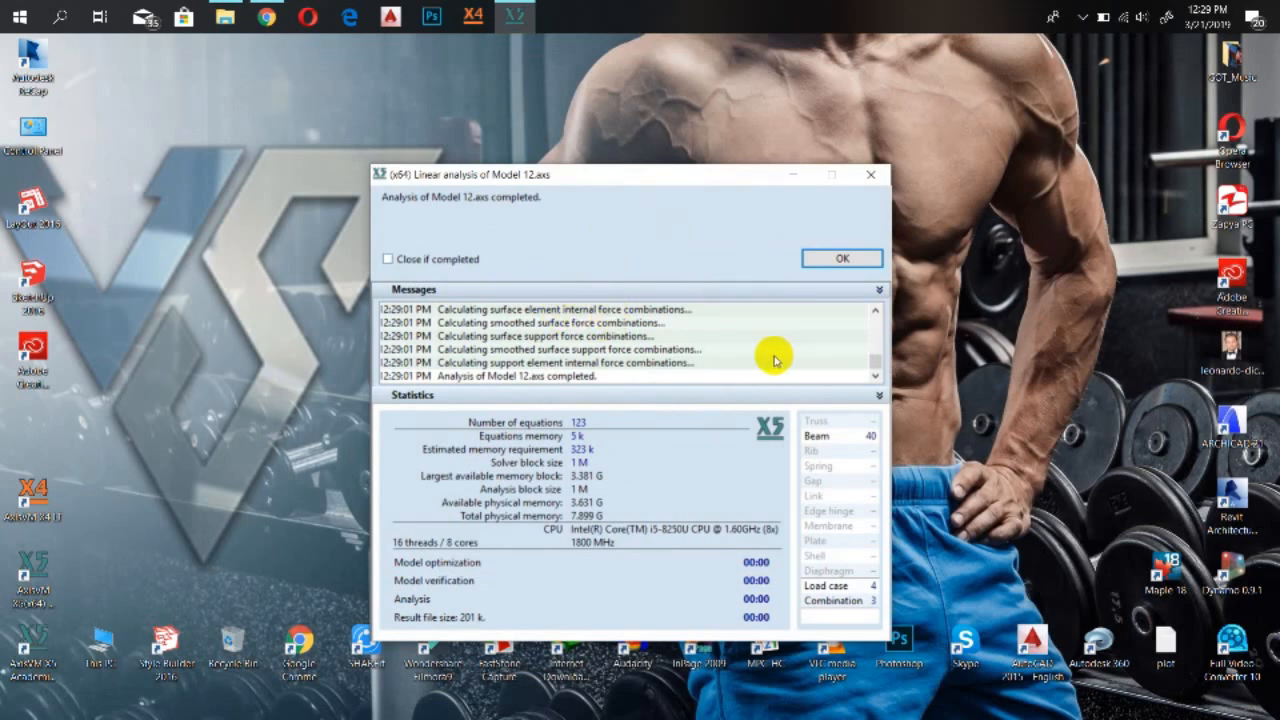
pyautogui.click(846, 259)
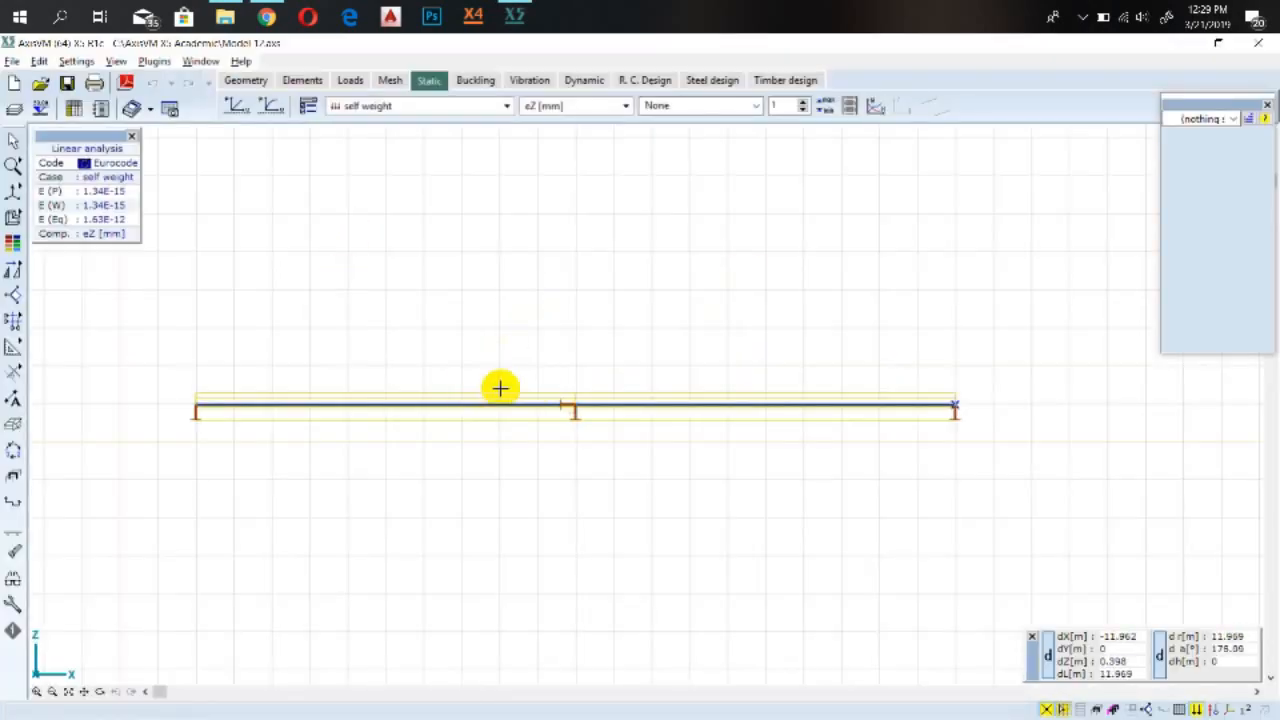
# Display the self weight results as a diagram
pyautogui.click(680, 105)
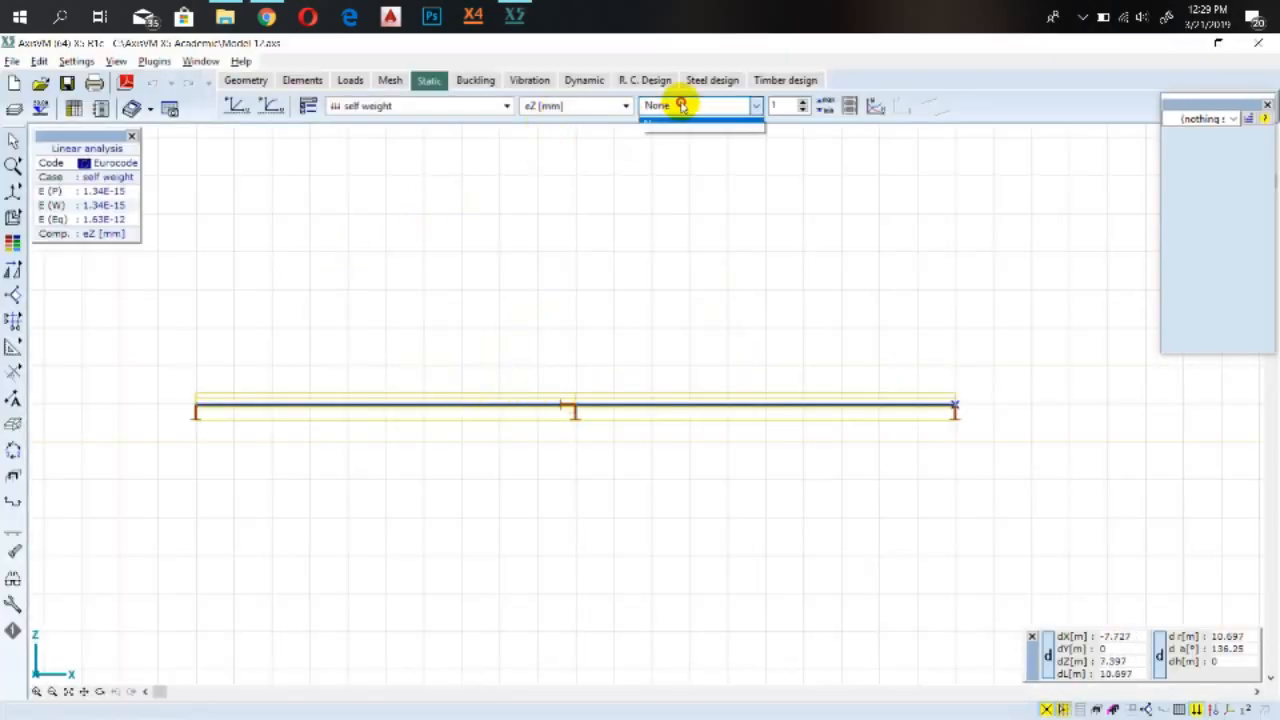
pyautogui.click(668, 123)
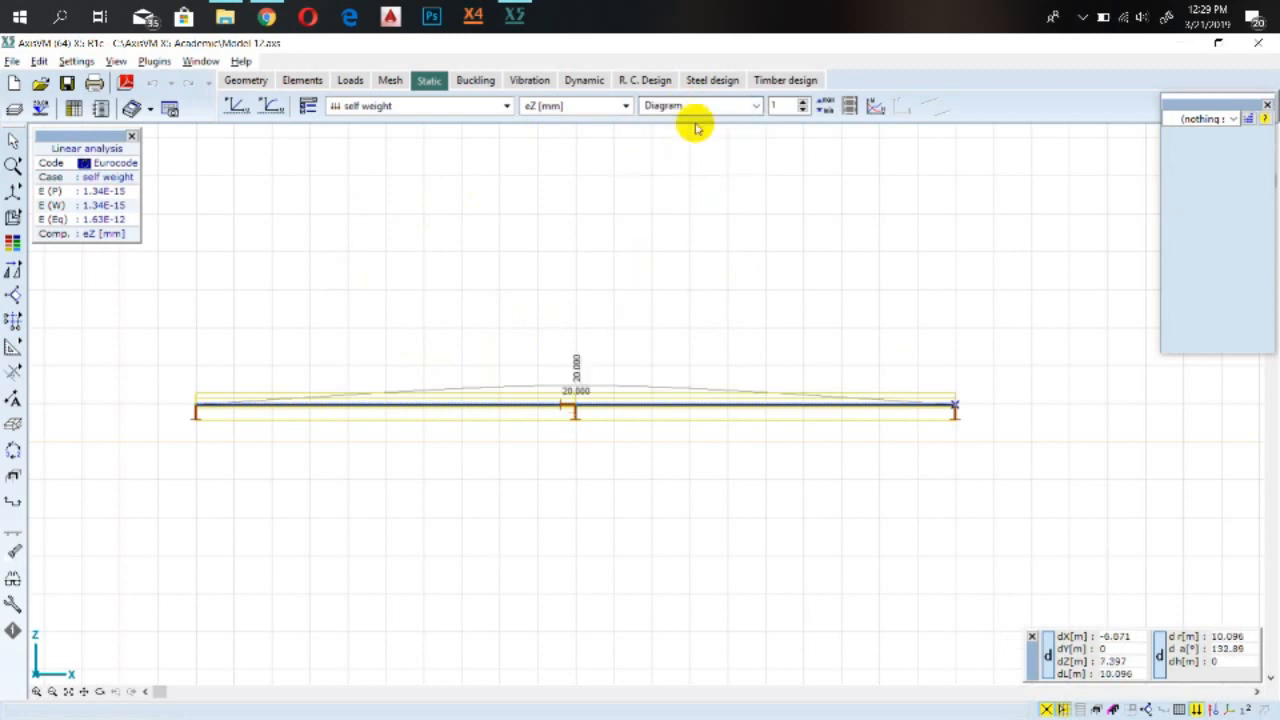
pyautogui.scroll(2, 515, 395)
pyautogui.scroll(-3, 654, 429)
pyautogui.scroll(2, 654, 414)
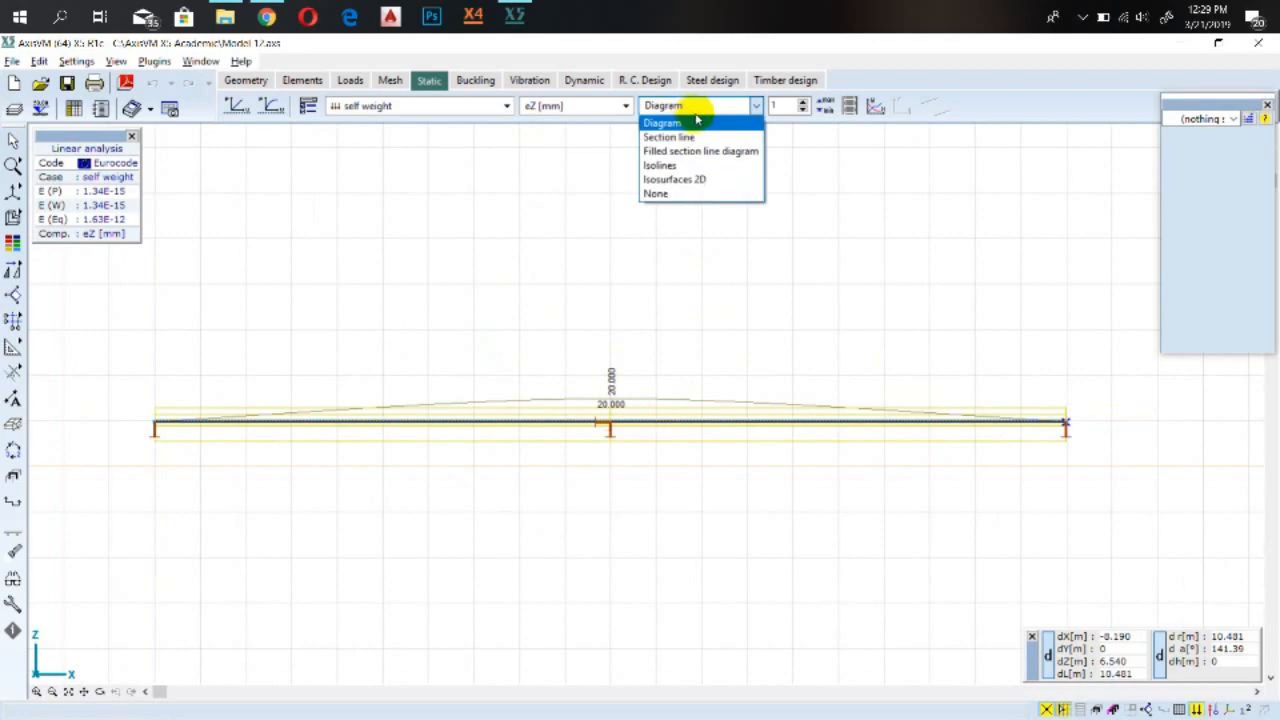
pyautogui.click(692, 116)
# Switch the displayed result component to eX displacement
pyautogui.click(548, 108)
pyautogui.click(545, 108)
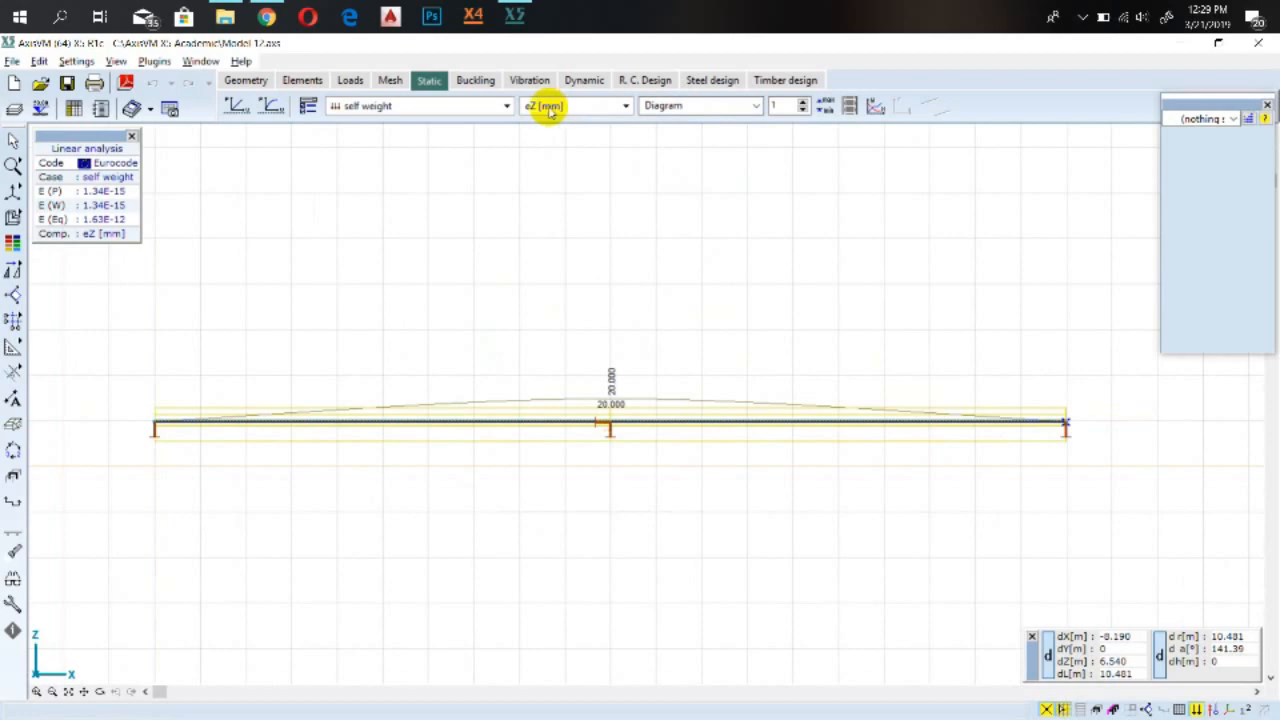
pyautogui.click(700, 106)
pyautogui.click(668, 122)
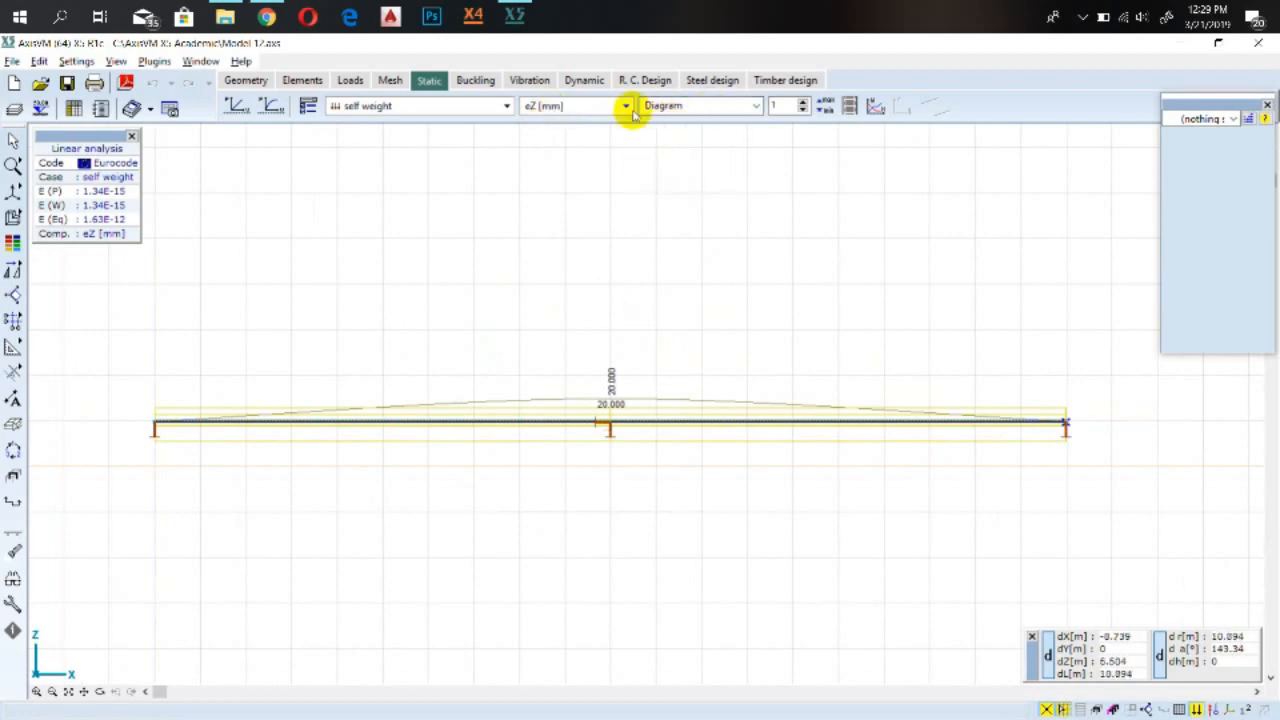
pyautogui.click(593, 107)
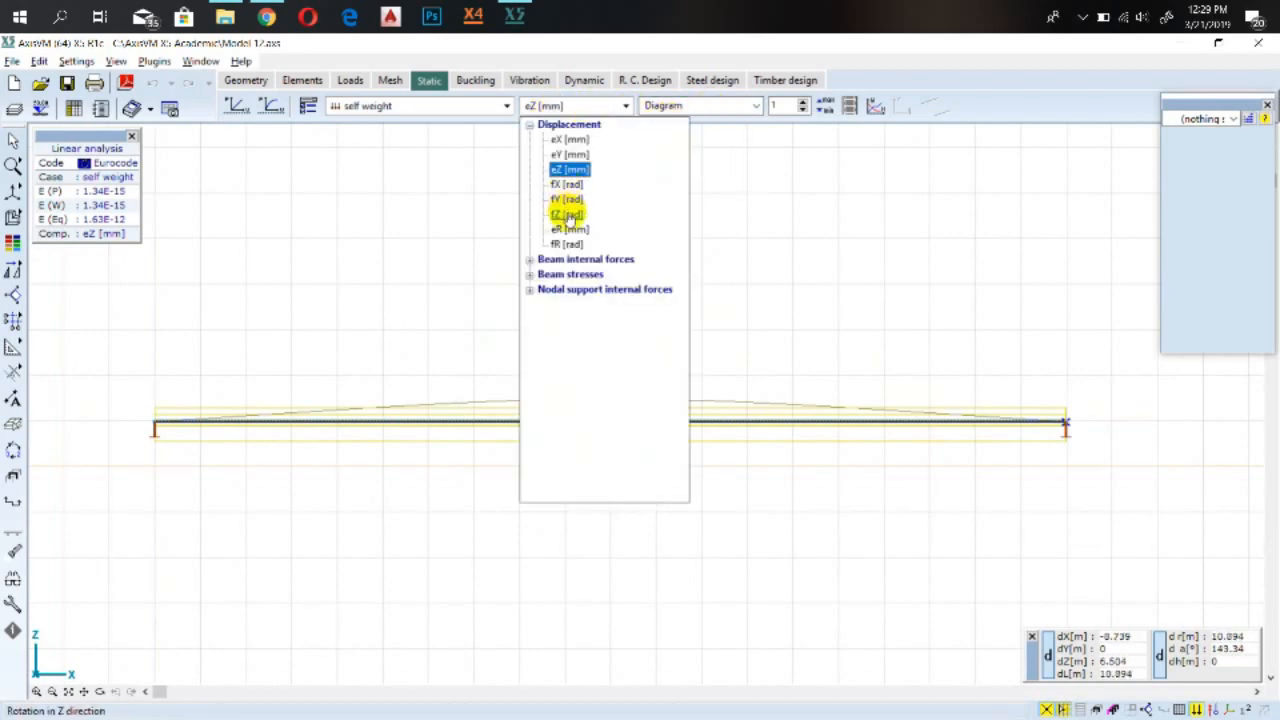
pyautogui.click(570, 140)
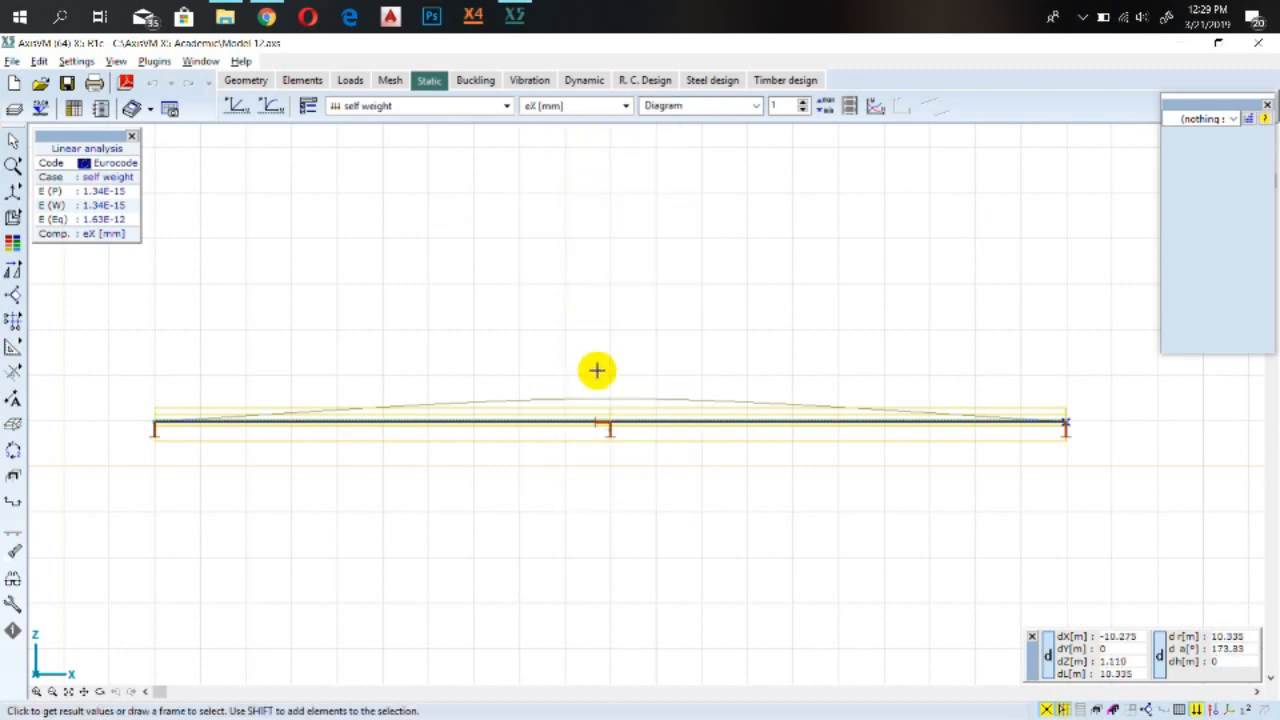
# Turn on load value, beam and node number labels in the symbol display settings
pyautogui.click(1247, 709)
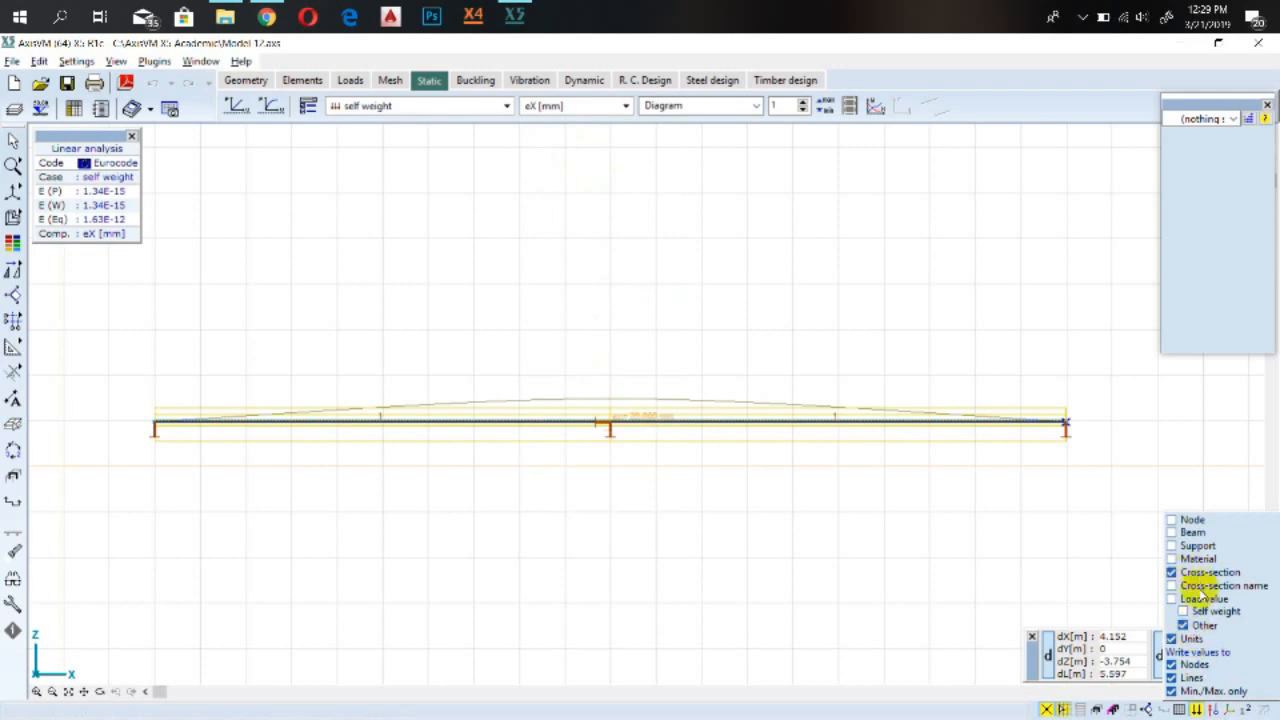
pyautogui.click(1203, 598)
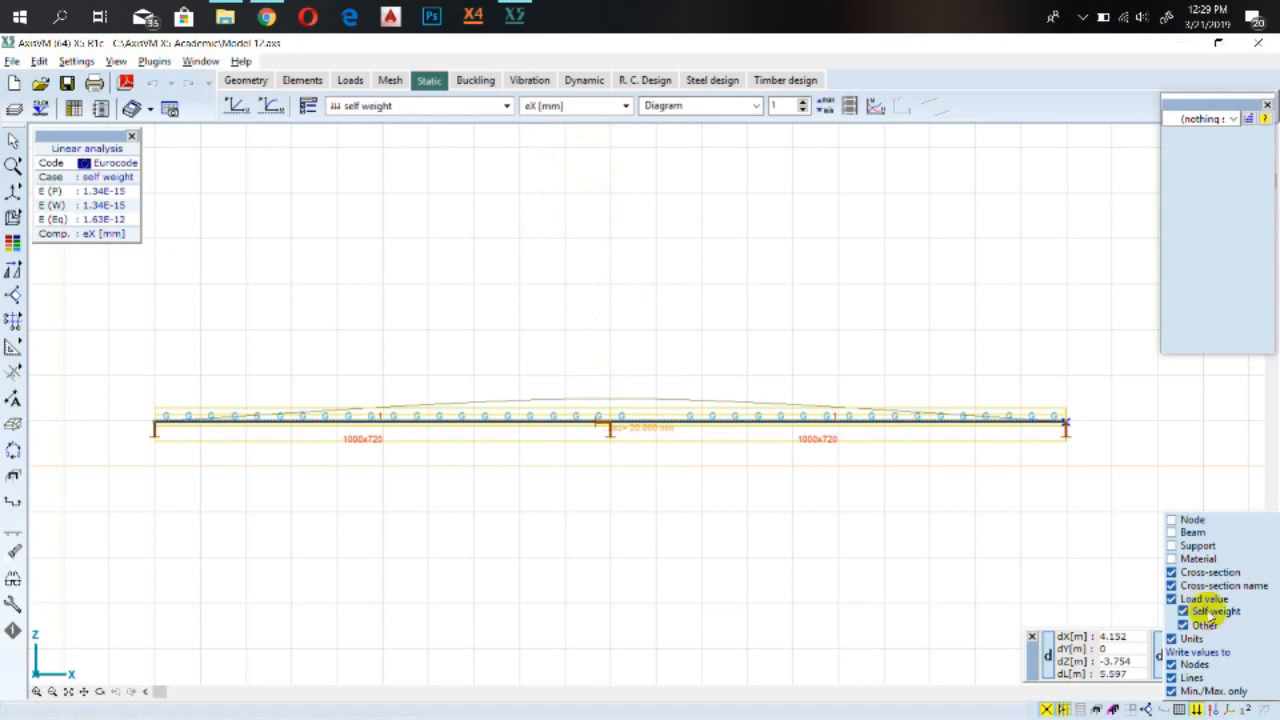
pyautogui.click(1172, 532)
pyautogui.click(1172, 520)
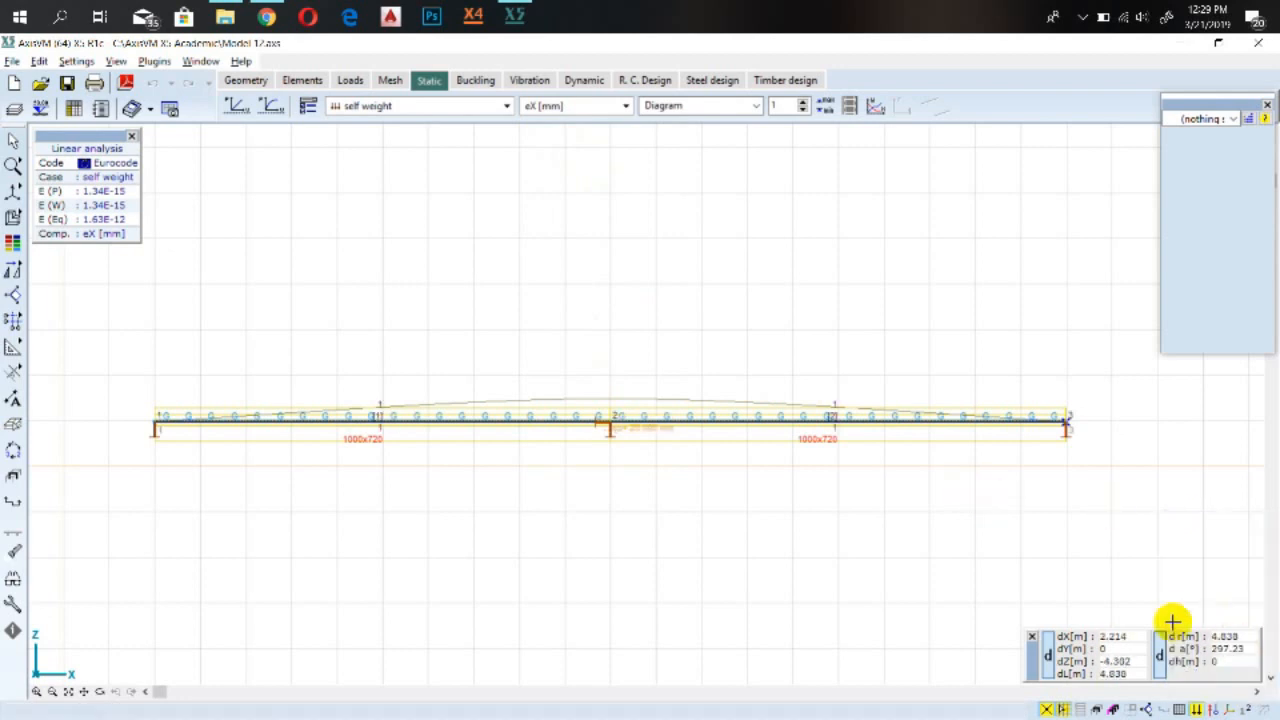
# Set the displayed result component to eZ displacement and open the result display parameters
pyautogui.click(668, 108)
pyautogui.click(624, 106)
pyautogui.click(624, 106)
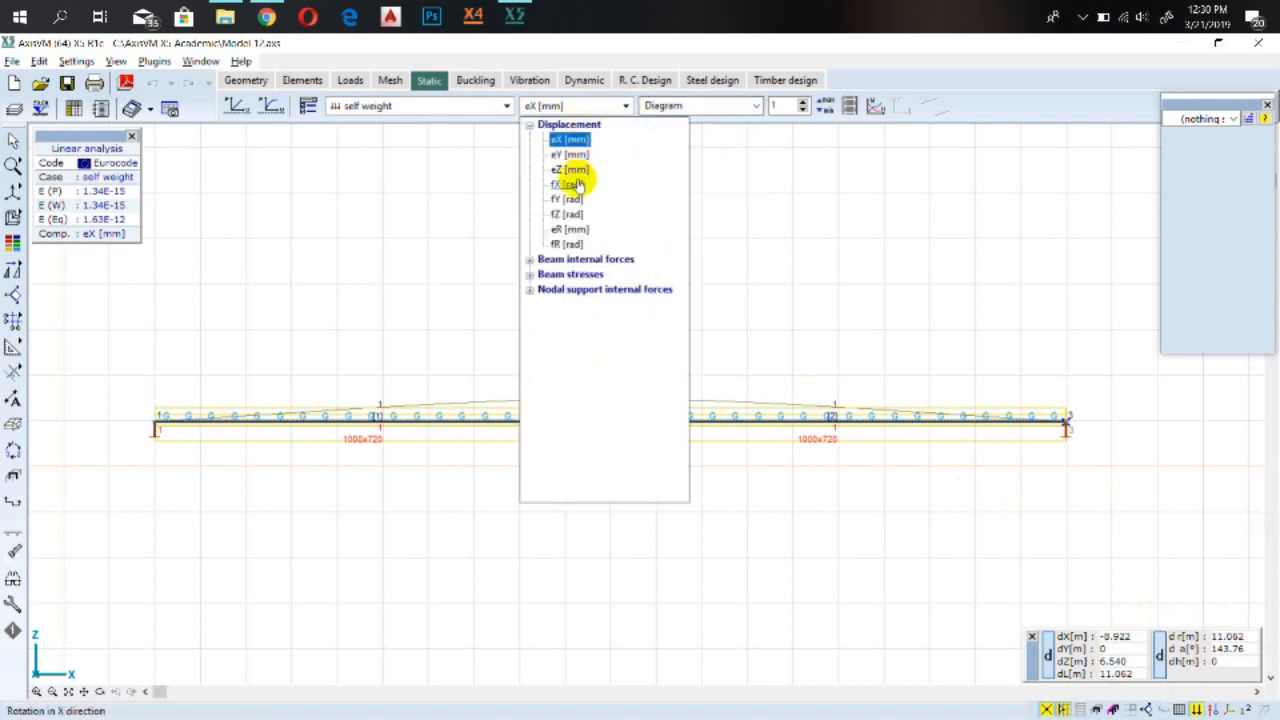
pyautogui.click(572, 170)
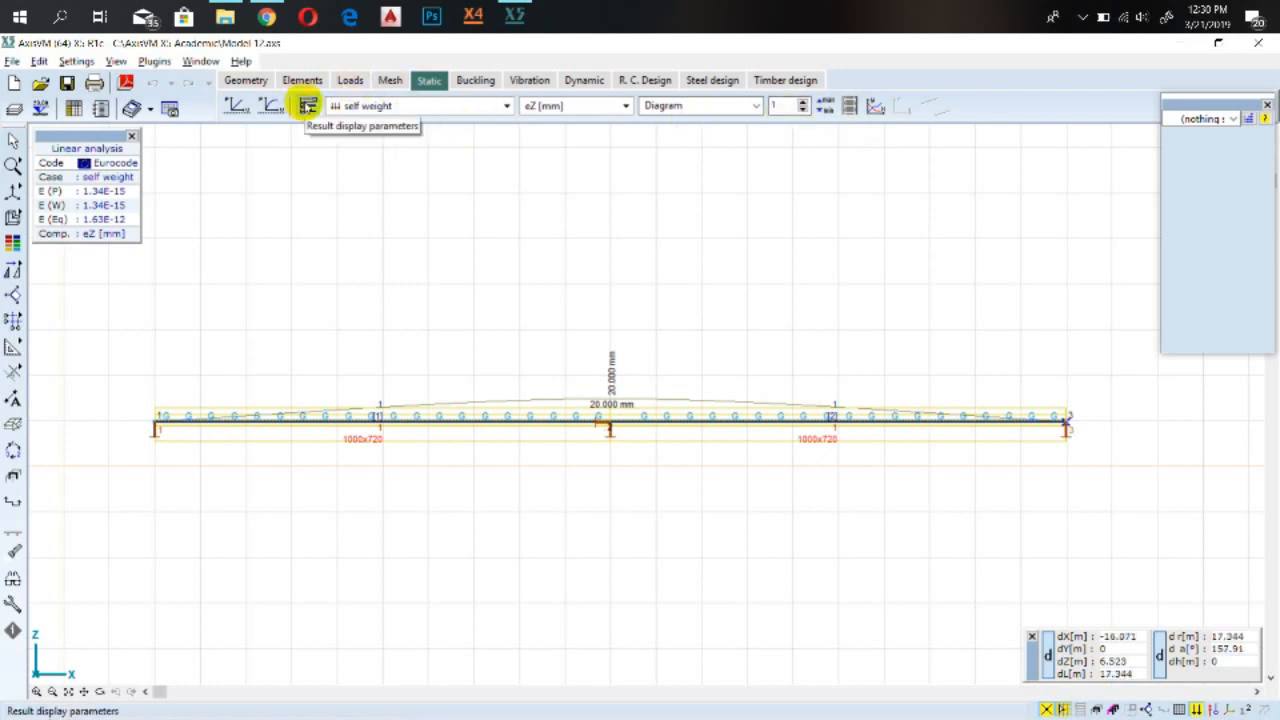
pyautogui.click(309, 107)
pyautogui.click(309, 107)
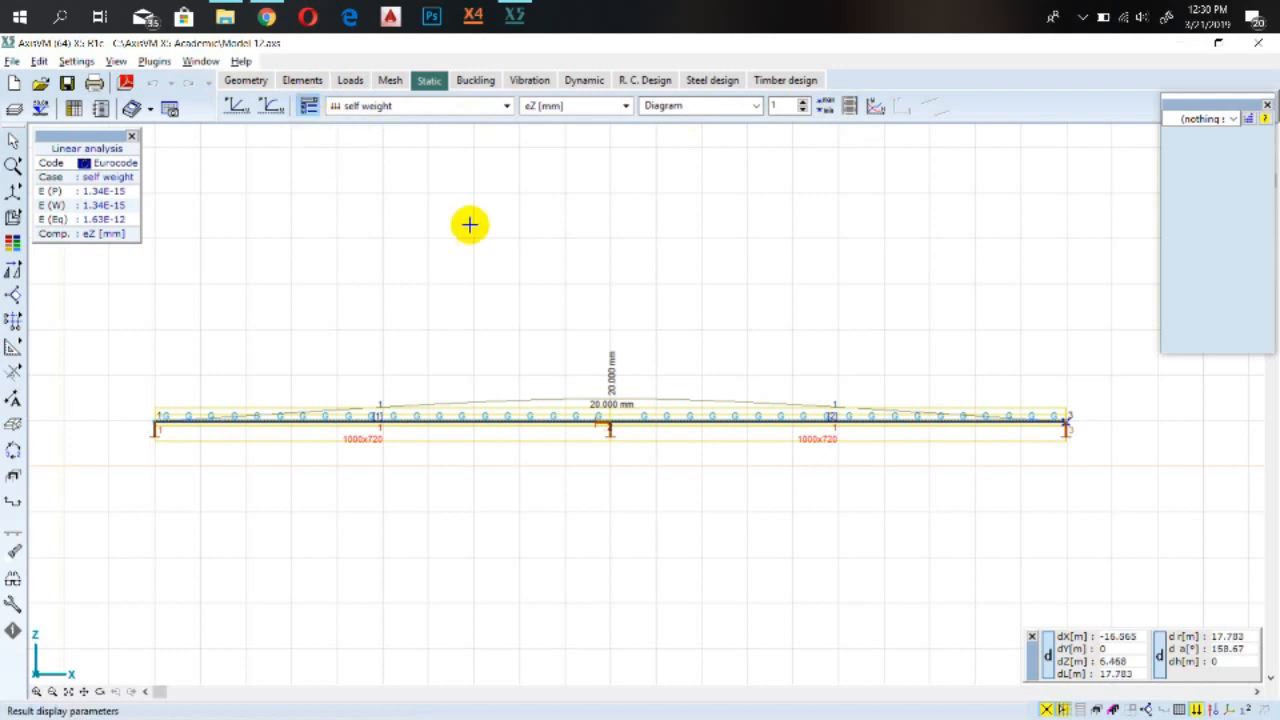
# Turn off value labels on surfaces for the self weight eZ diagram in the result display parameters
pyautogui.click(446, 254)
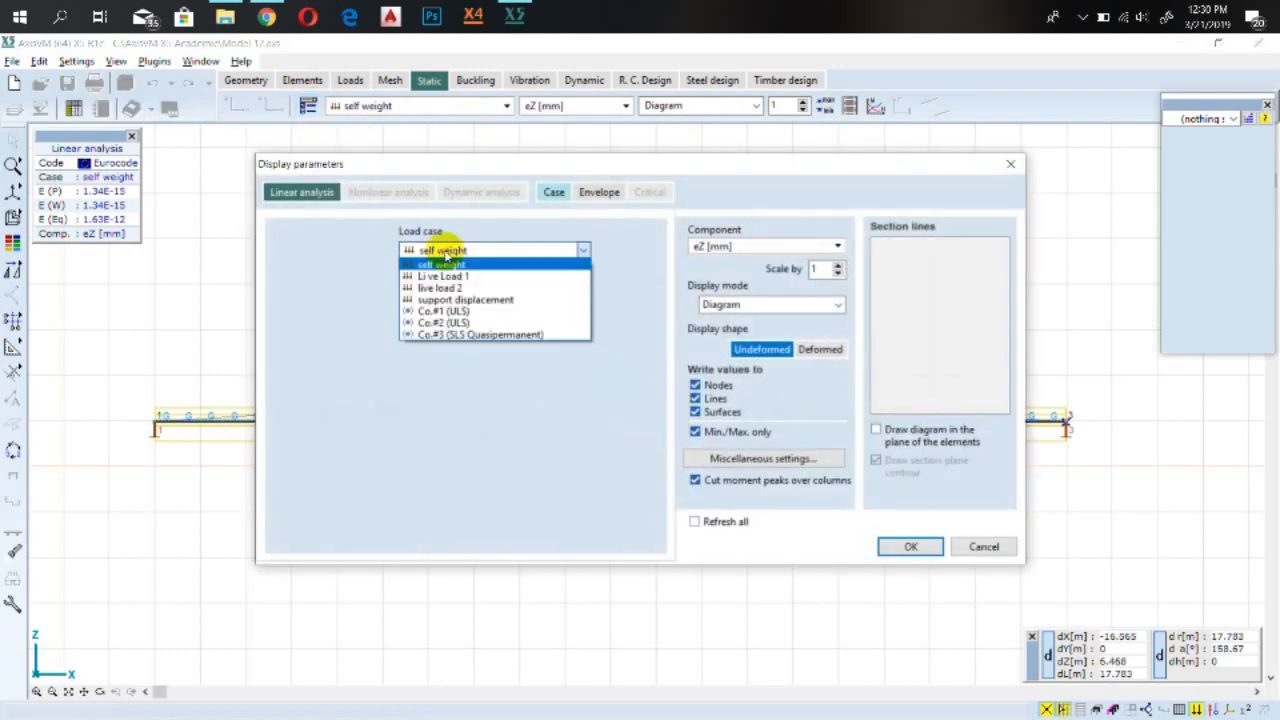
pyautogui.click(447, 256)
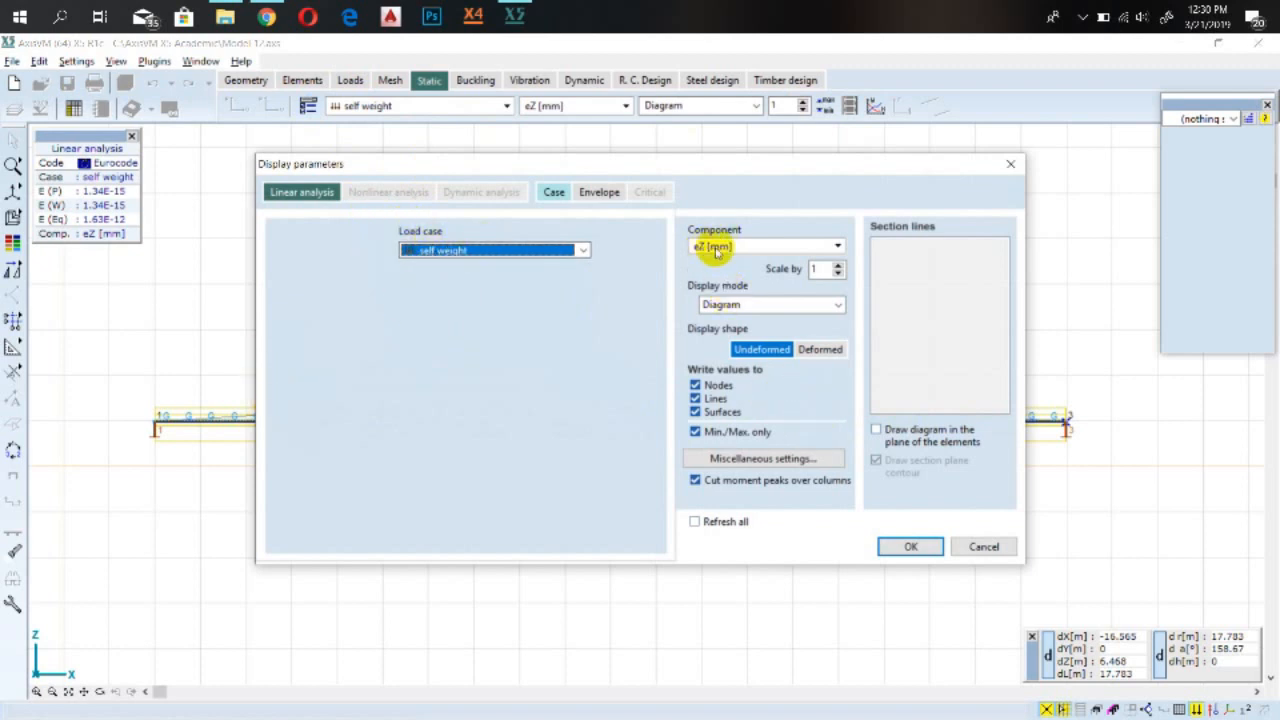
pyautogui.click(741, 305)
pyautogui.click(741, 307)
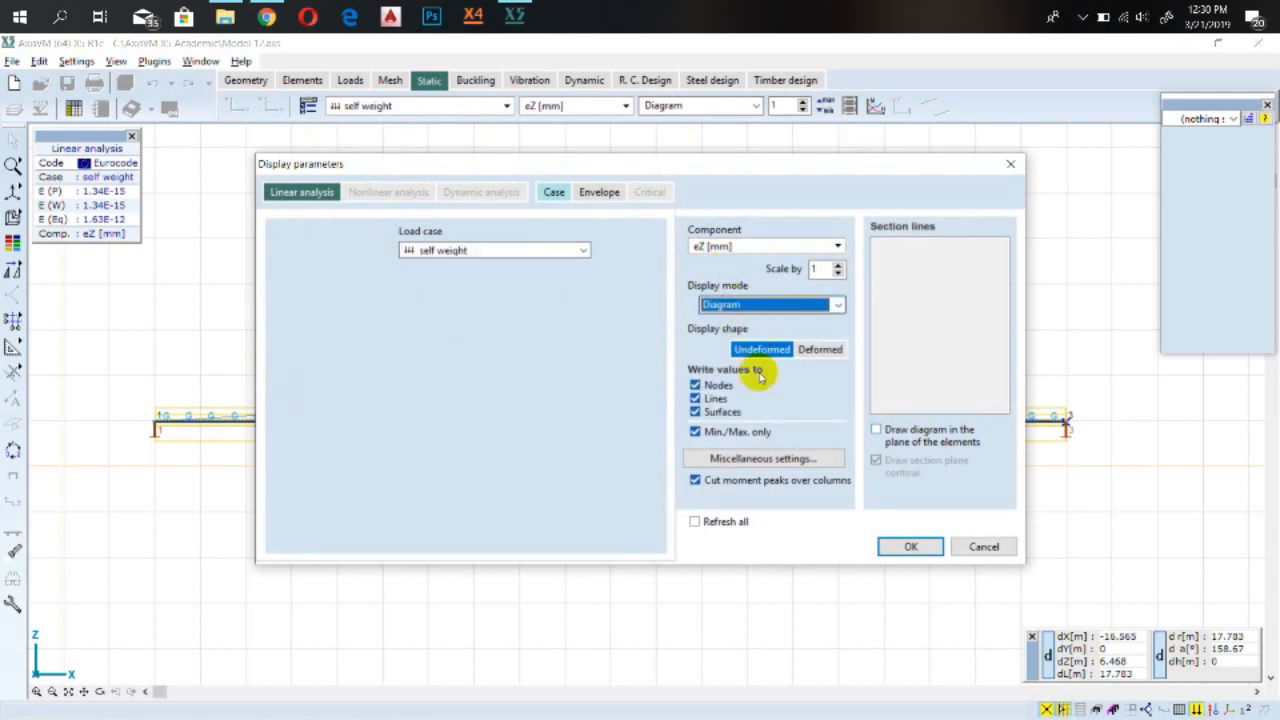
pyautogui.click(751, 350)
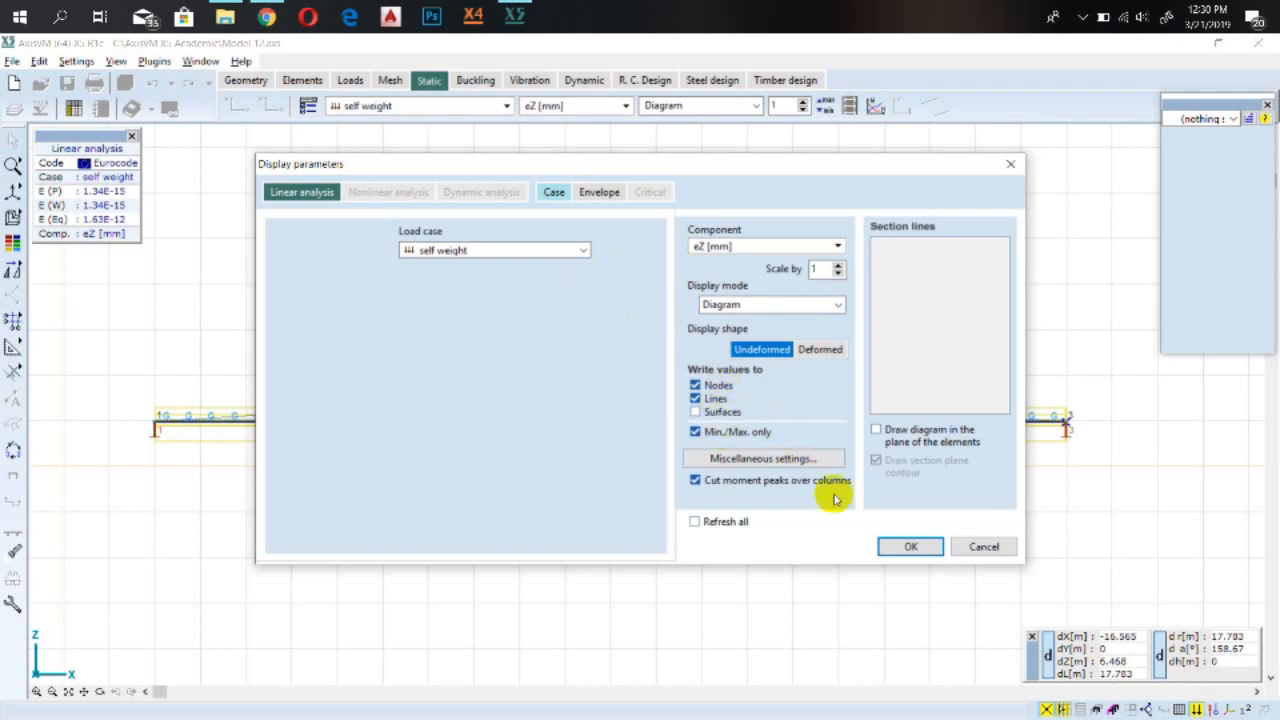
pyautogui.click(905, 547)
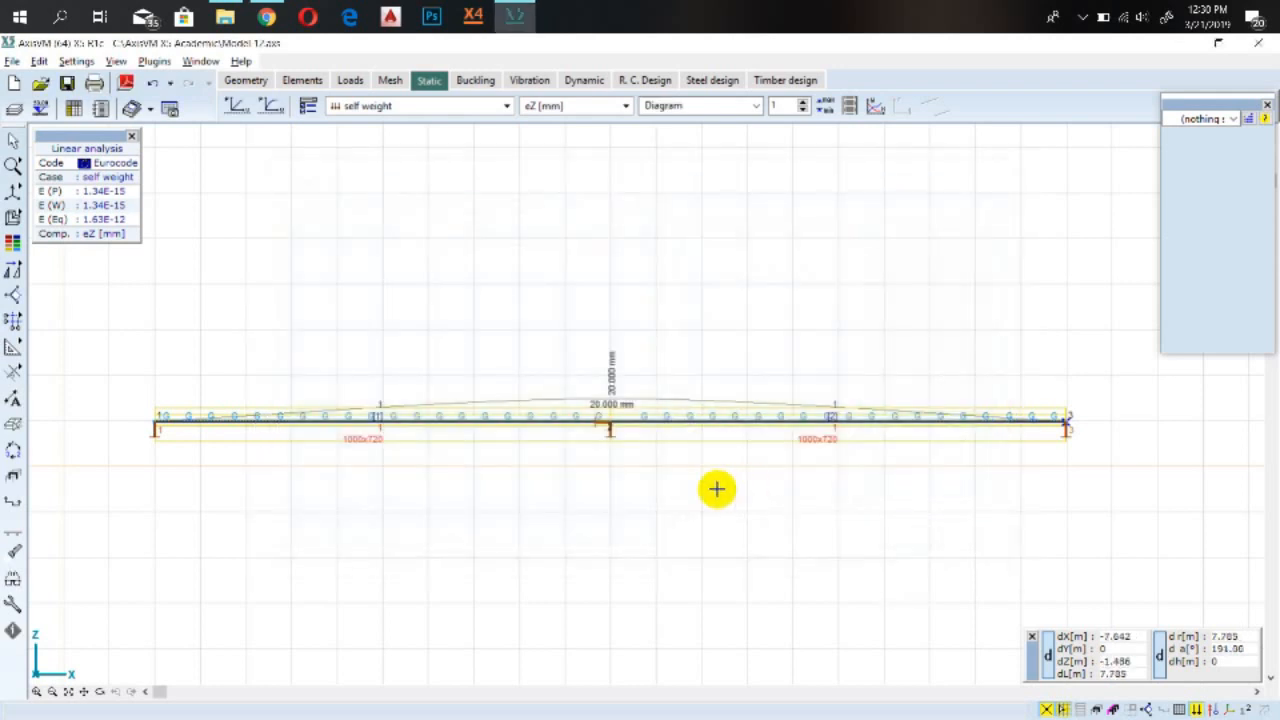
# Try the isolines display mode and switch back to diagram
pyautogui.click(682, 107)
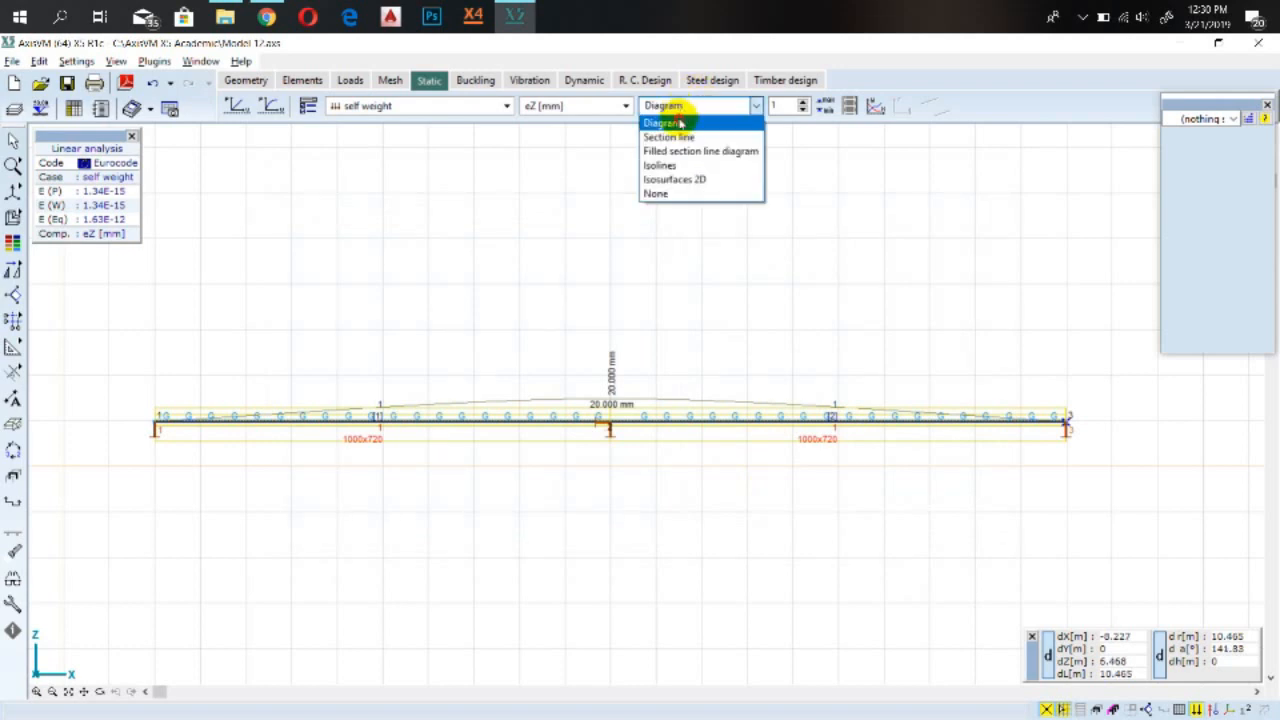
pyautogui.click(686, 165)
pyautogui.click(688, 110)
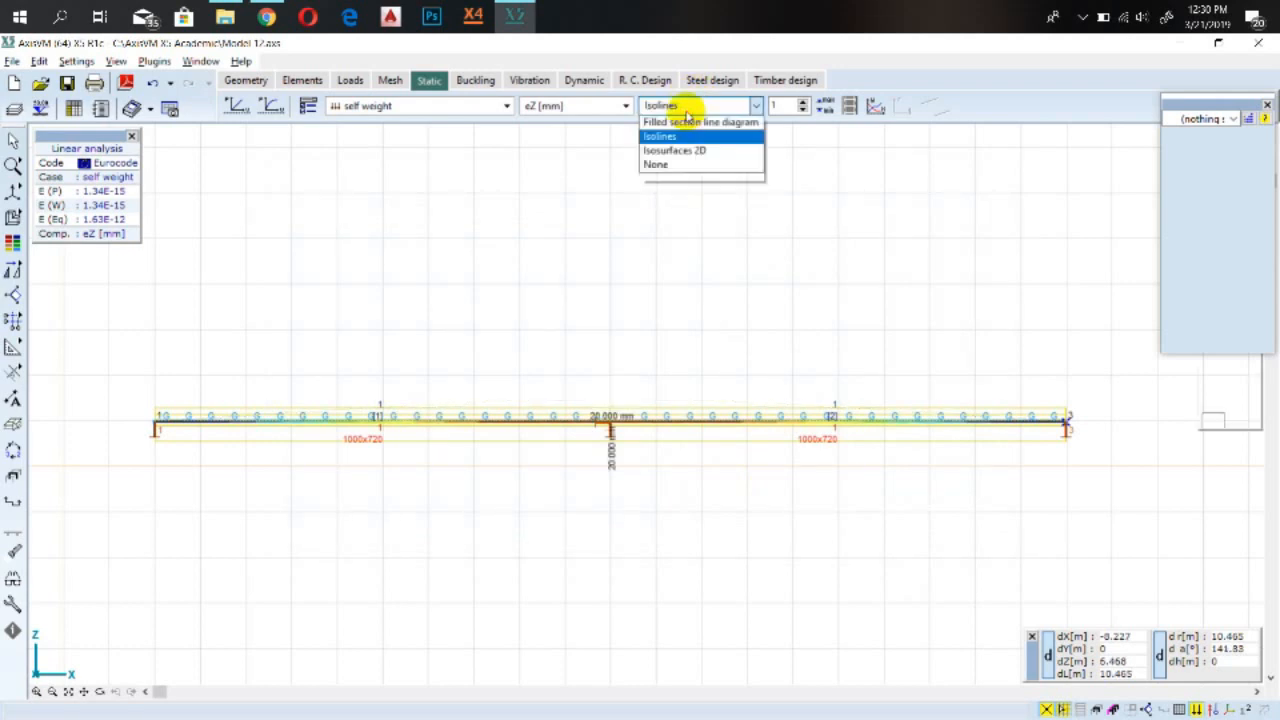
pyautogui.click(686, 110)
pyautogui.click(674, 106)
pyautogui.click(674, 121)
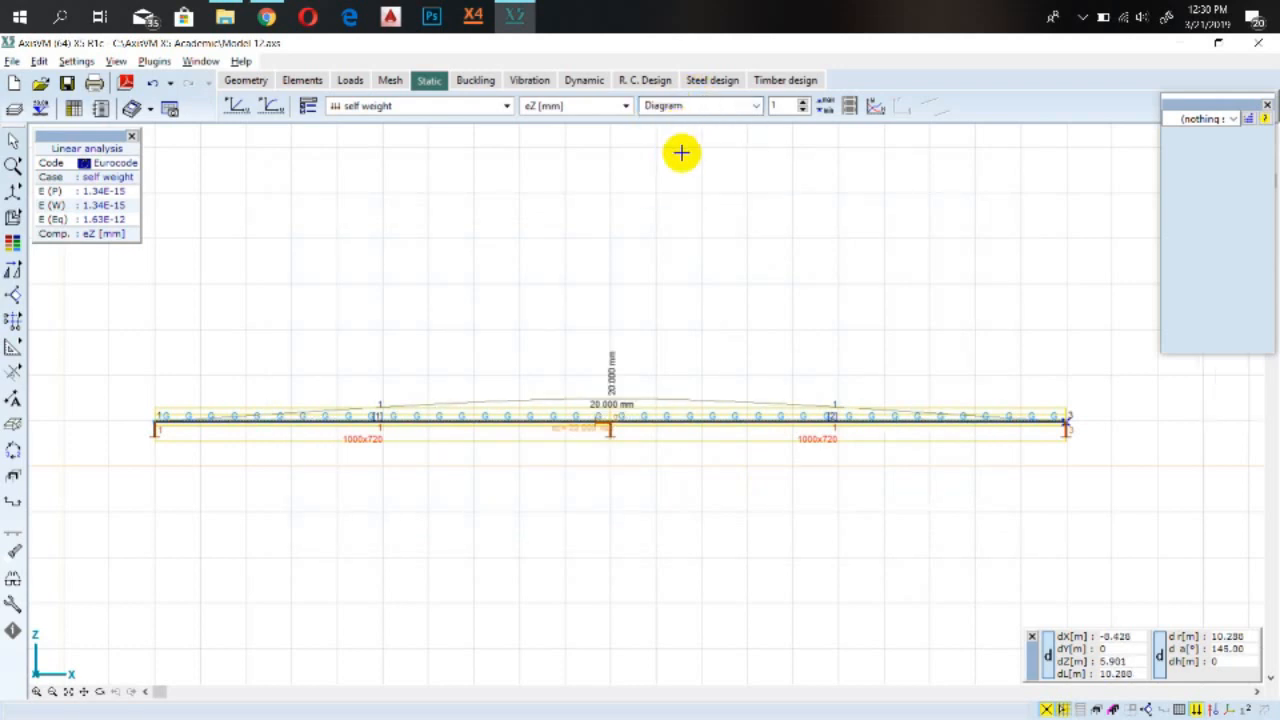
pyautogui.scroll(4, 612, 392)
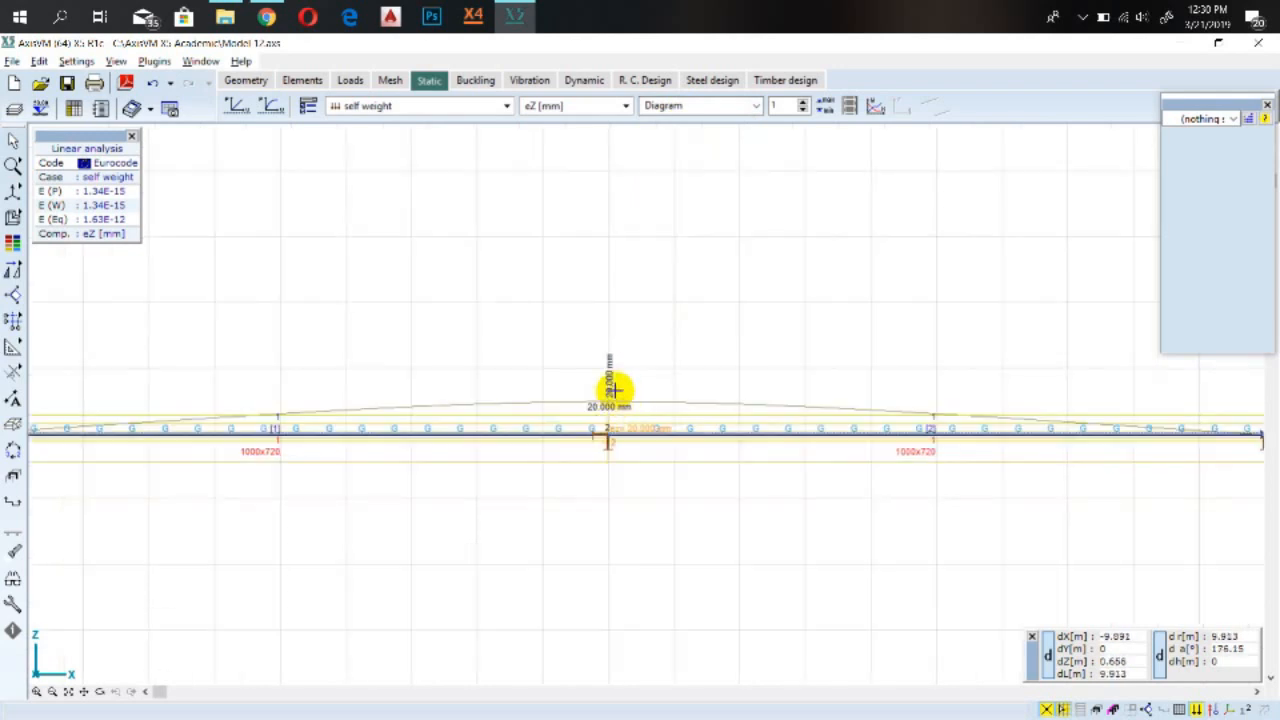
pyautogui.scroll(-5, 588, 385)
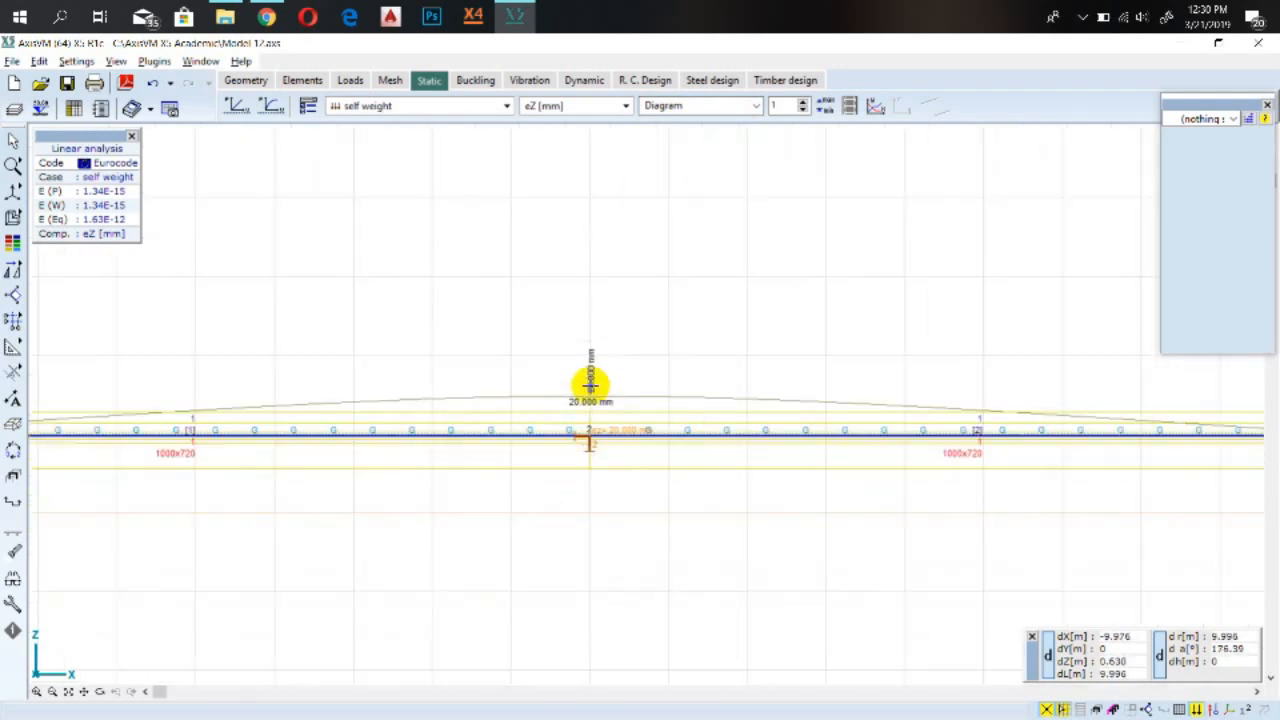
# Preview the Live Load 1 displacement diagram and return to the self weight case
pyautogui.click(428, 110)
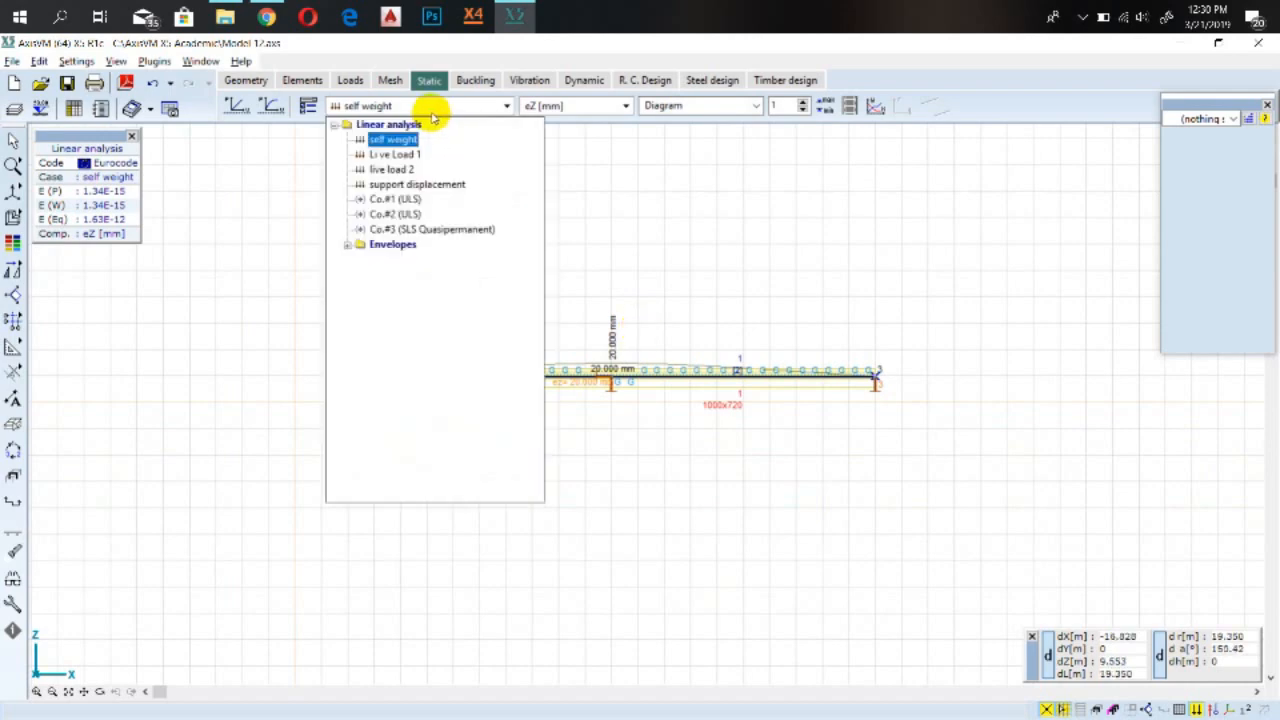
pyautogui.click(400, 156)
pyautogui.click(420, 110)
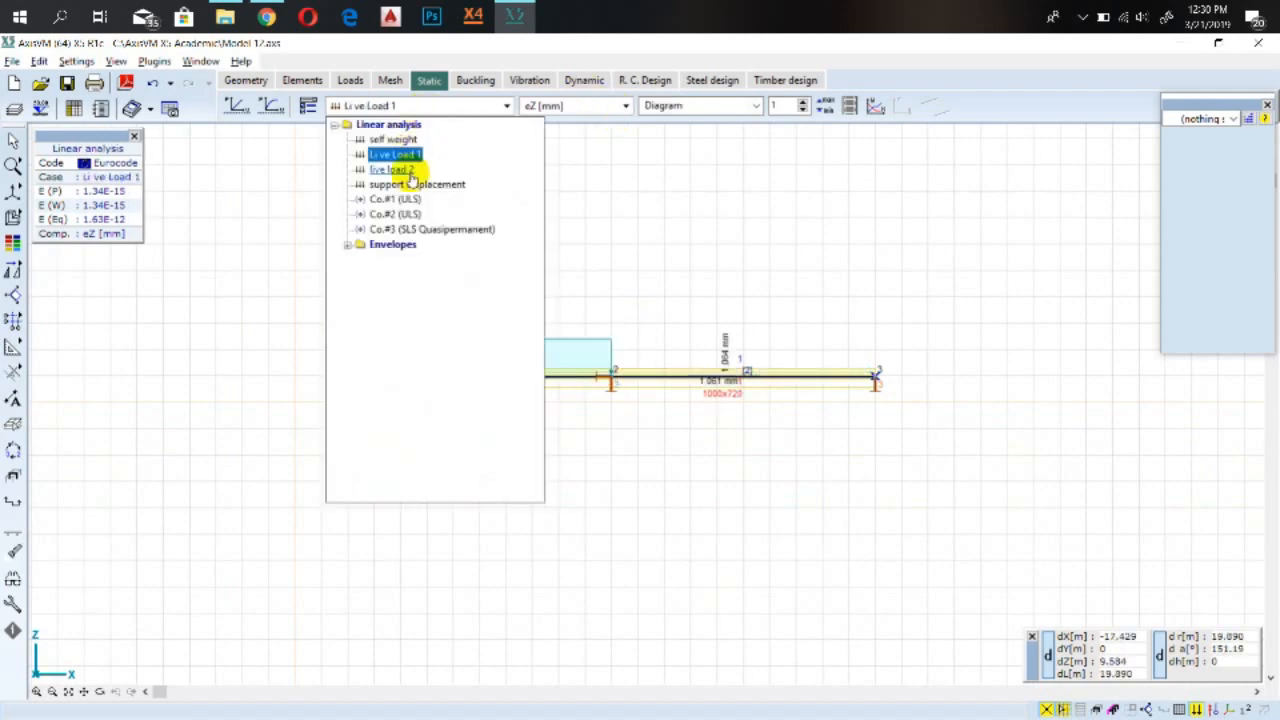
pyautogui.click(409, 144)
pyautogui.scroll(3, 658, 209)
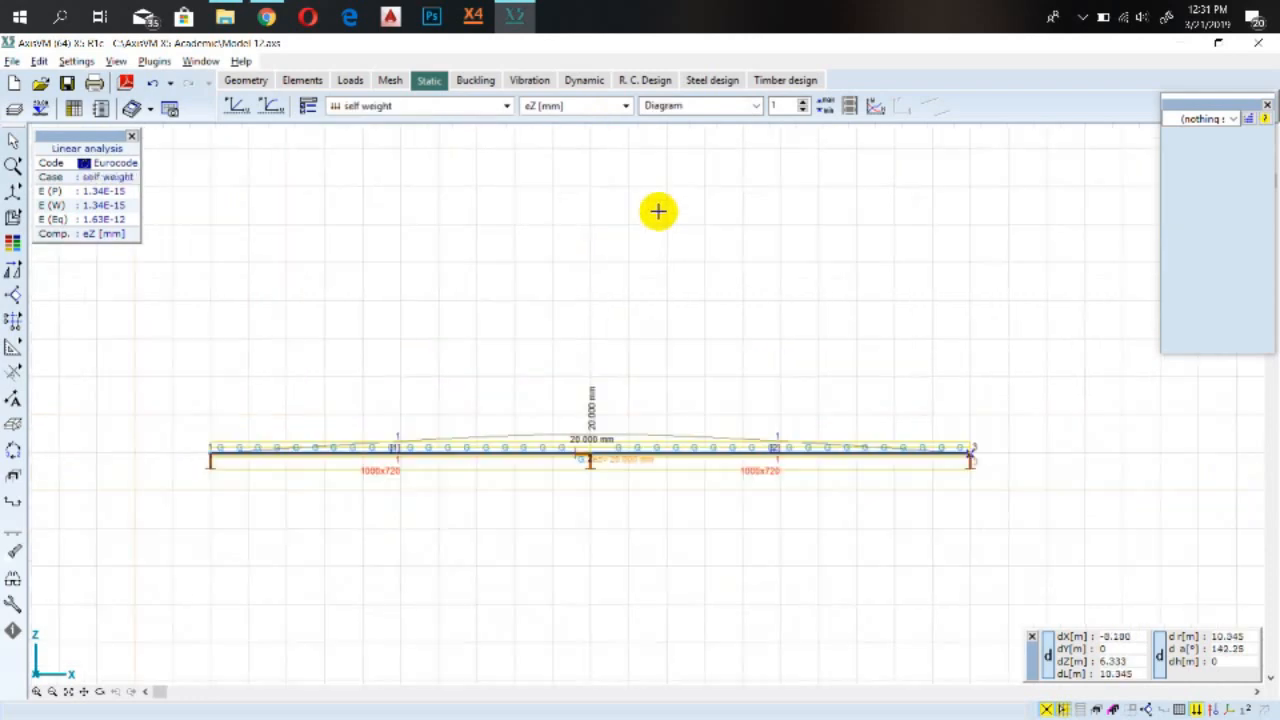
pyautogui.scroll(-2, 1000, 550)
pyautogui.moveTo(606, 477); pyautogui.dragTo(391, 337, button='middle')
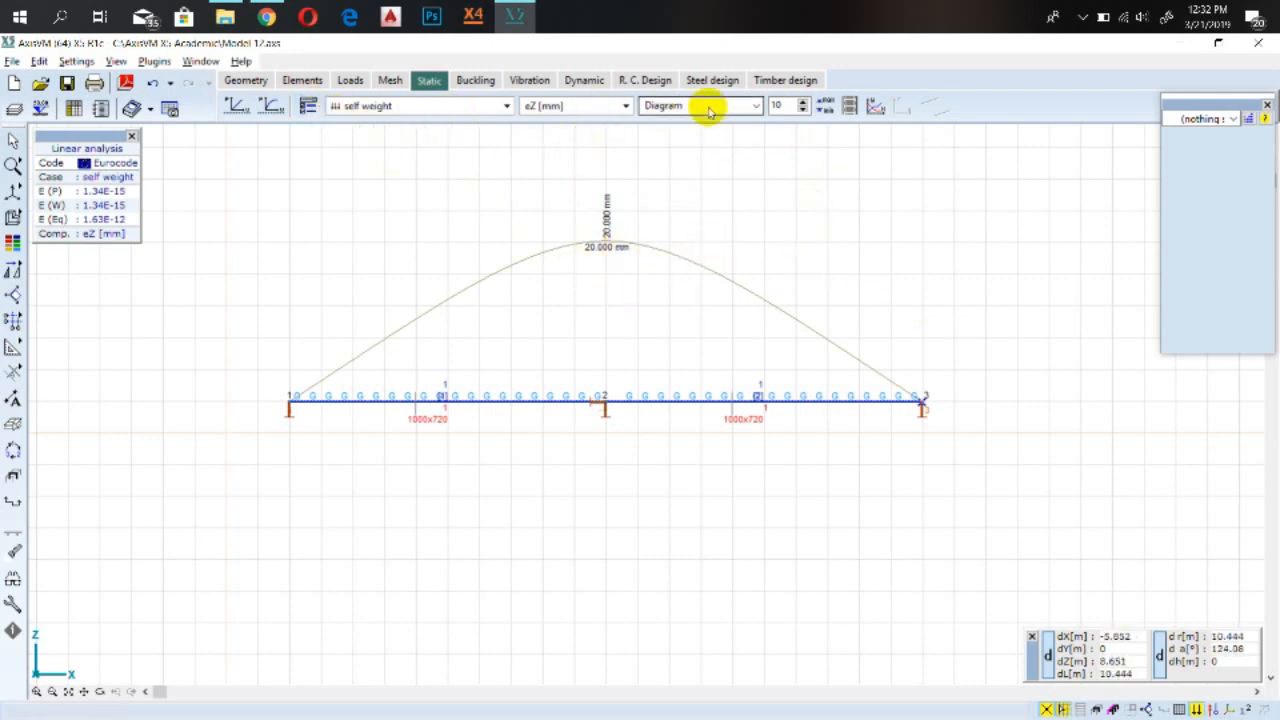
# Set the result diagram scale factor to 1
pyautogui.click(311, 108)
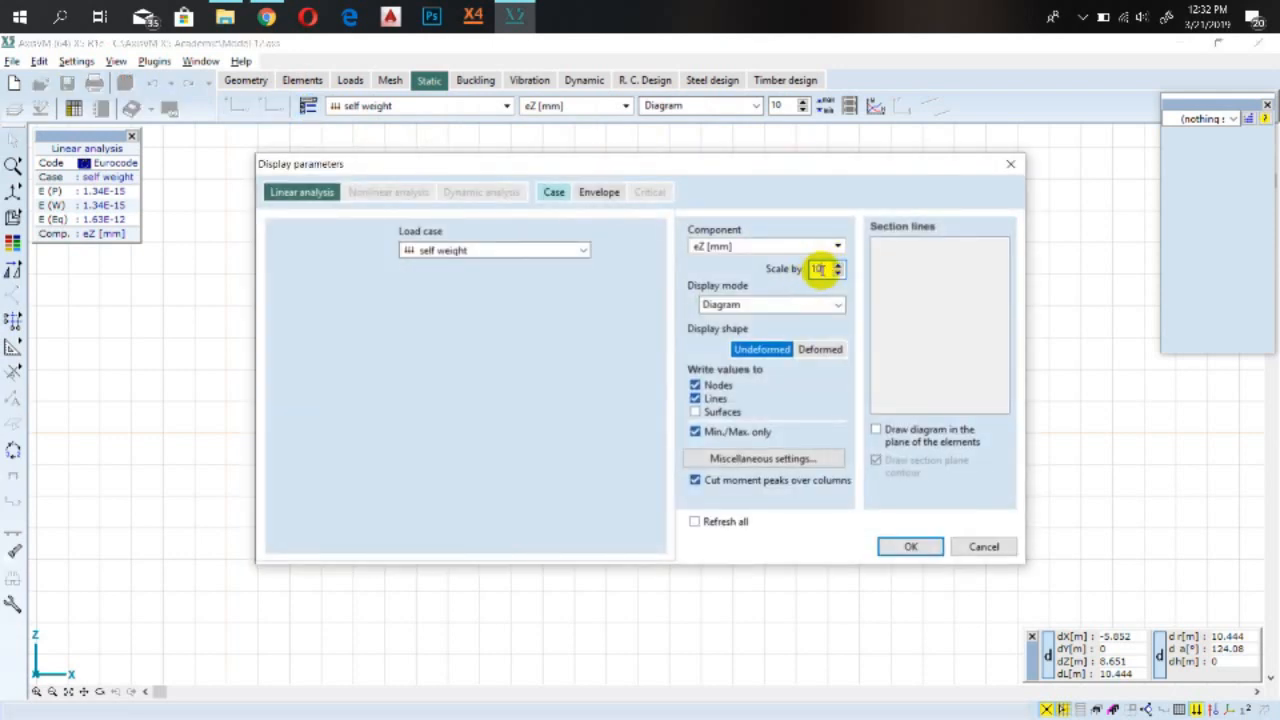
pyautogui.write('1')
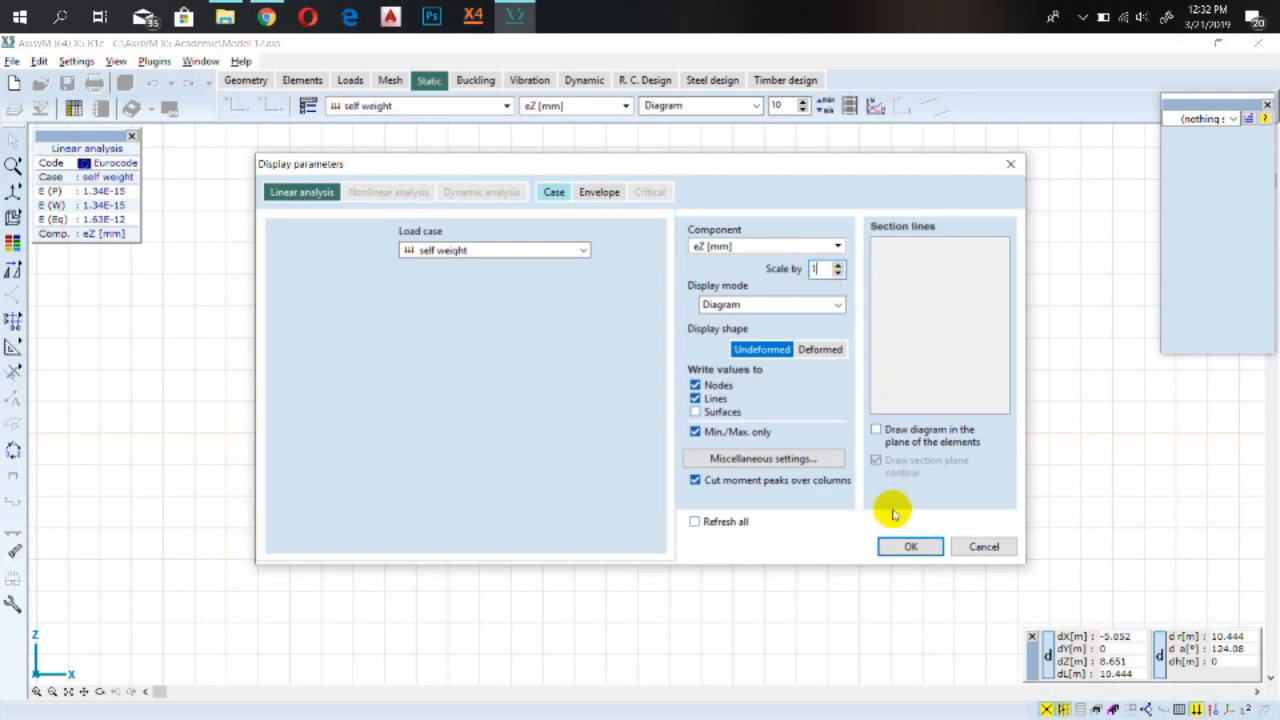
pyautogui.click(908, 545)
# Set the result diagram scale factor to 10 in the display parameters
pyautogui.scroll(5, 617, 376)
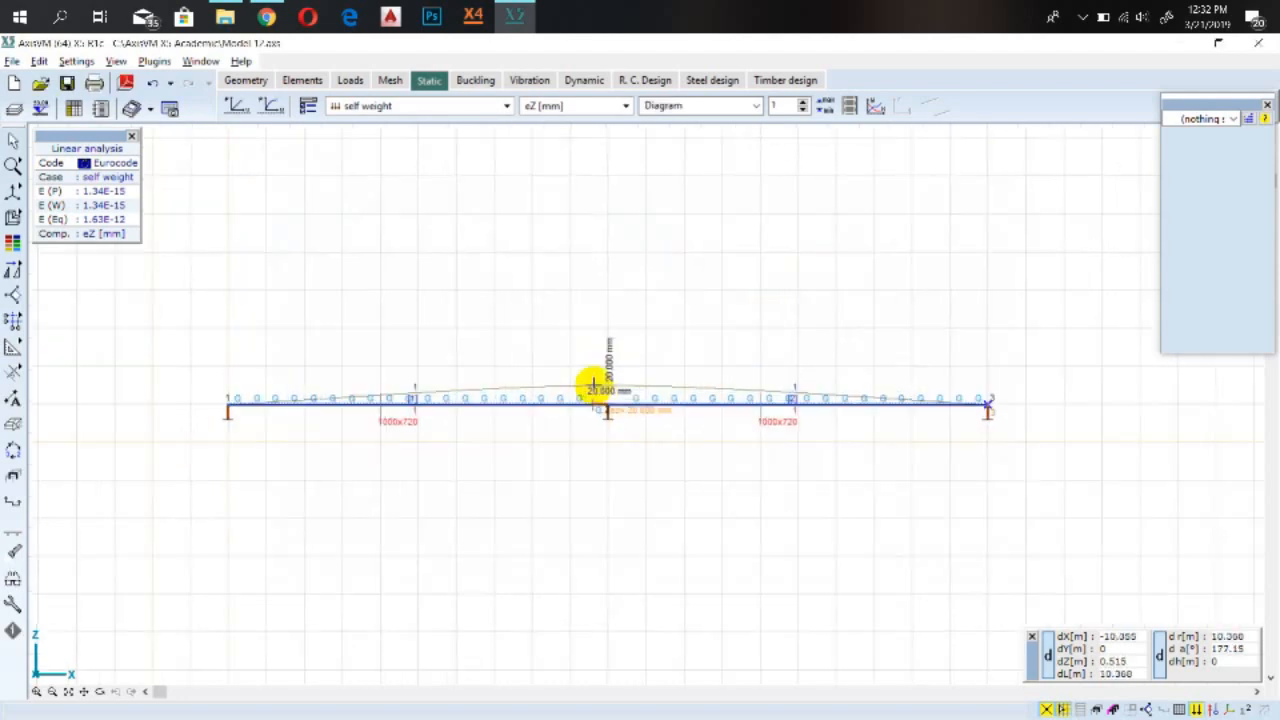
pyautogui.scroll(-4, 648, 390)
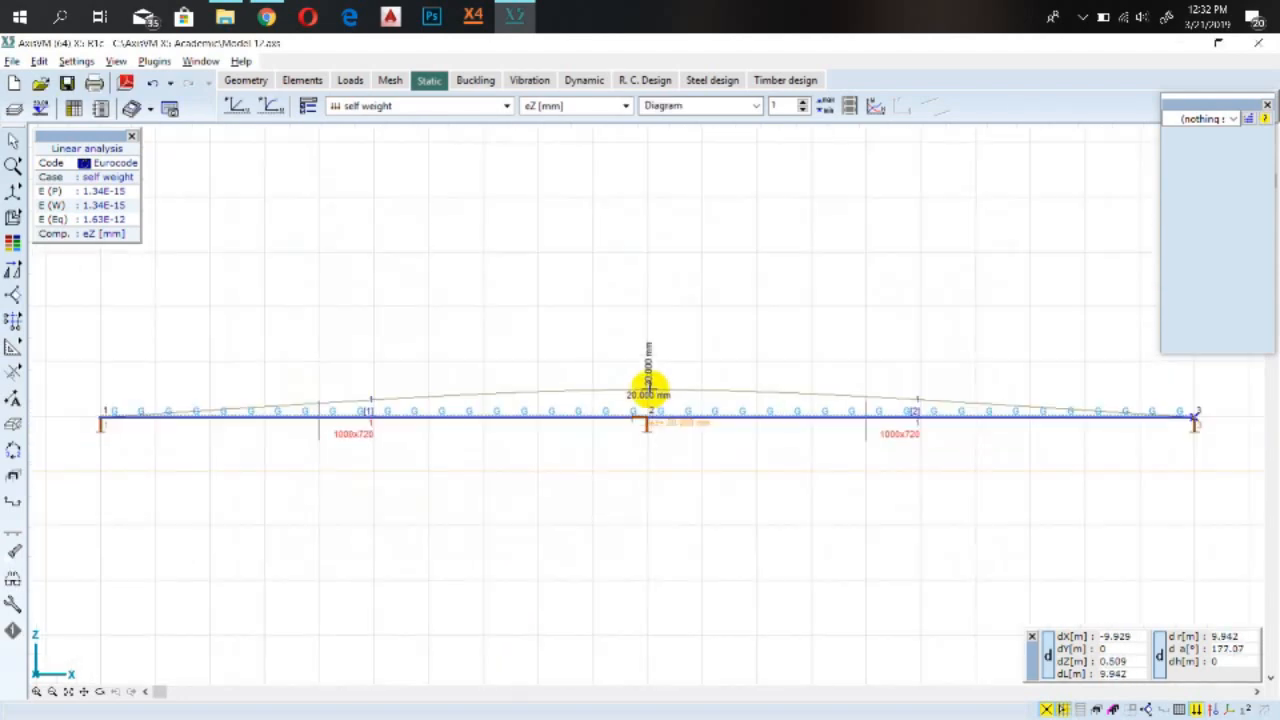
pyautogui.click(308, 105)
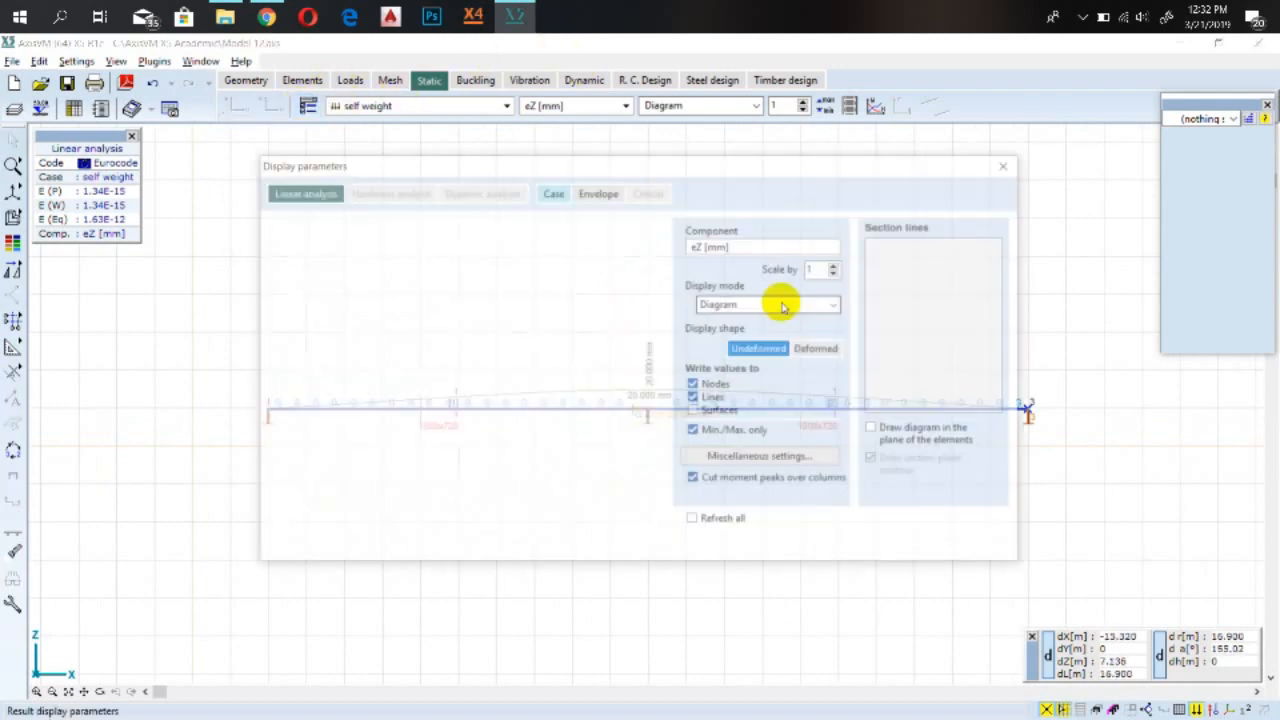
pyautogui.click(820, 268)
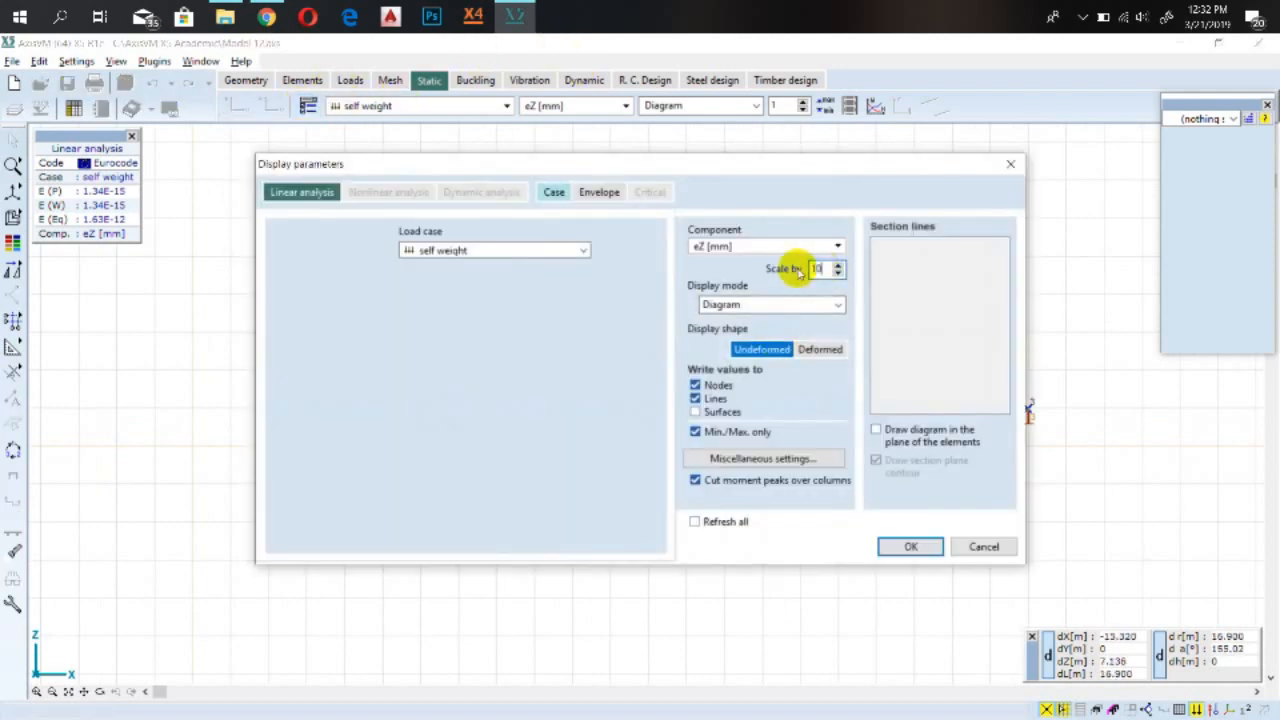
pyautogui.click(909, 548)
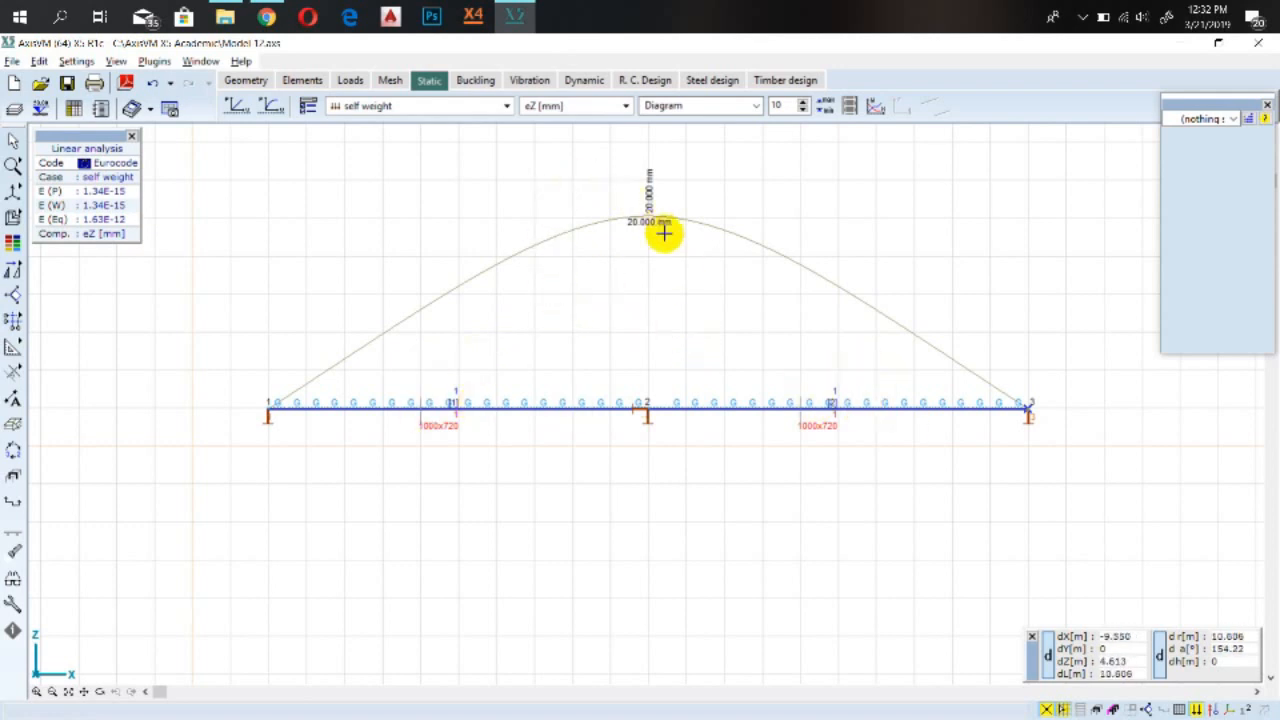
pyautogui.click(16, 577)
pyautogui.click(468, 568)
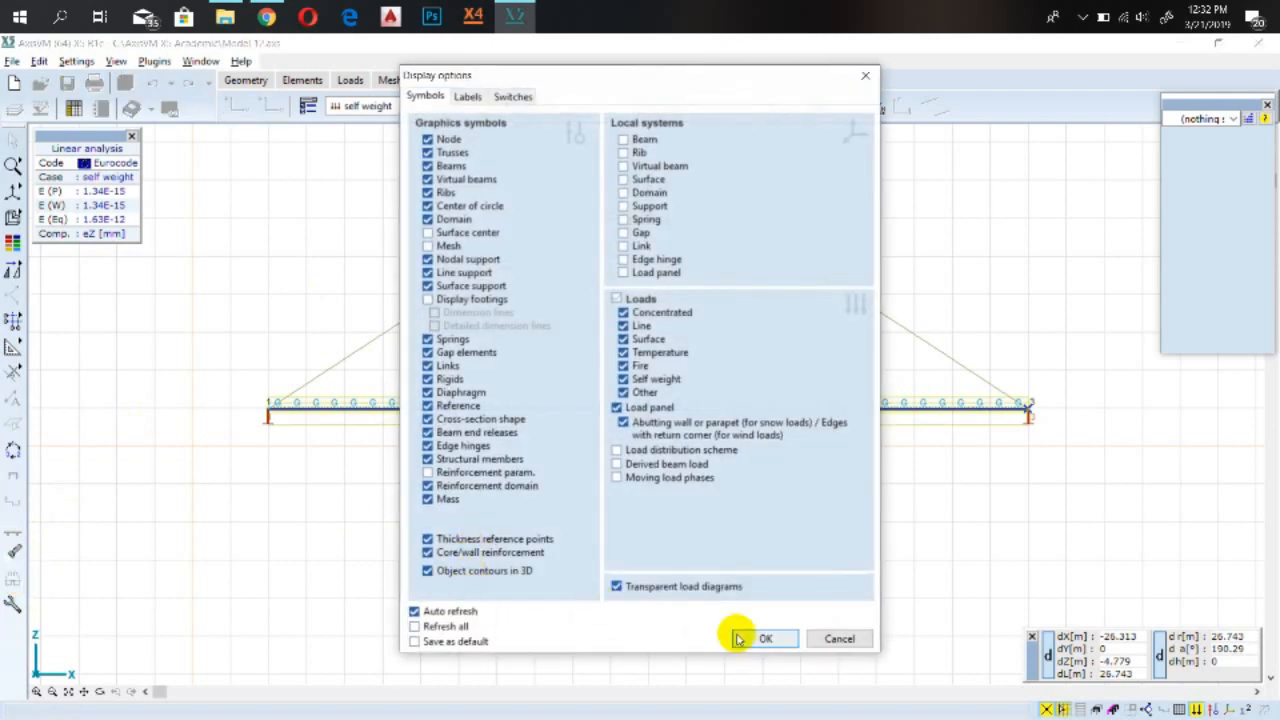
pyautogui.click(766, 636)
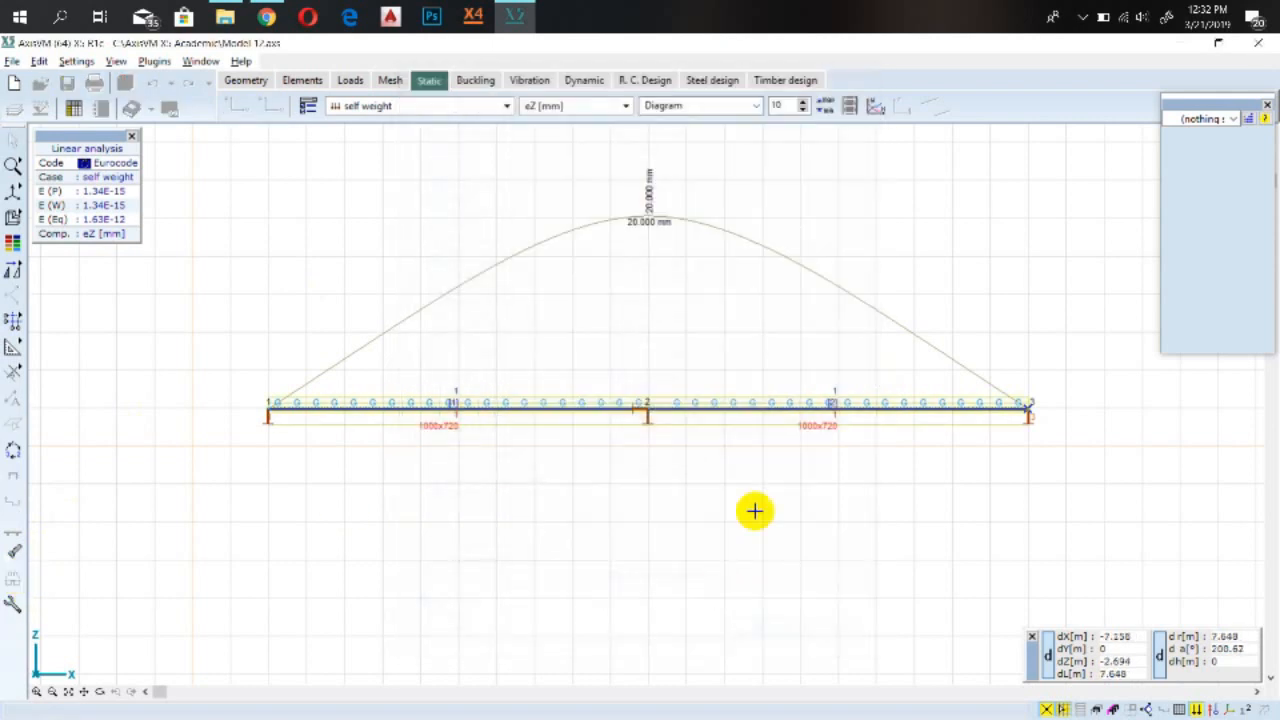
# Show the eZ displacement diagrams for Live Load 1 and live load 2
pyautogui.click(603, 108)
pyautogui.click(603, 108)
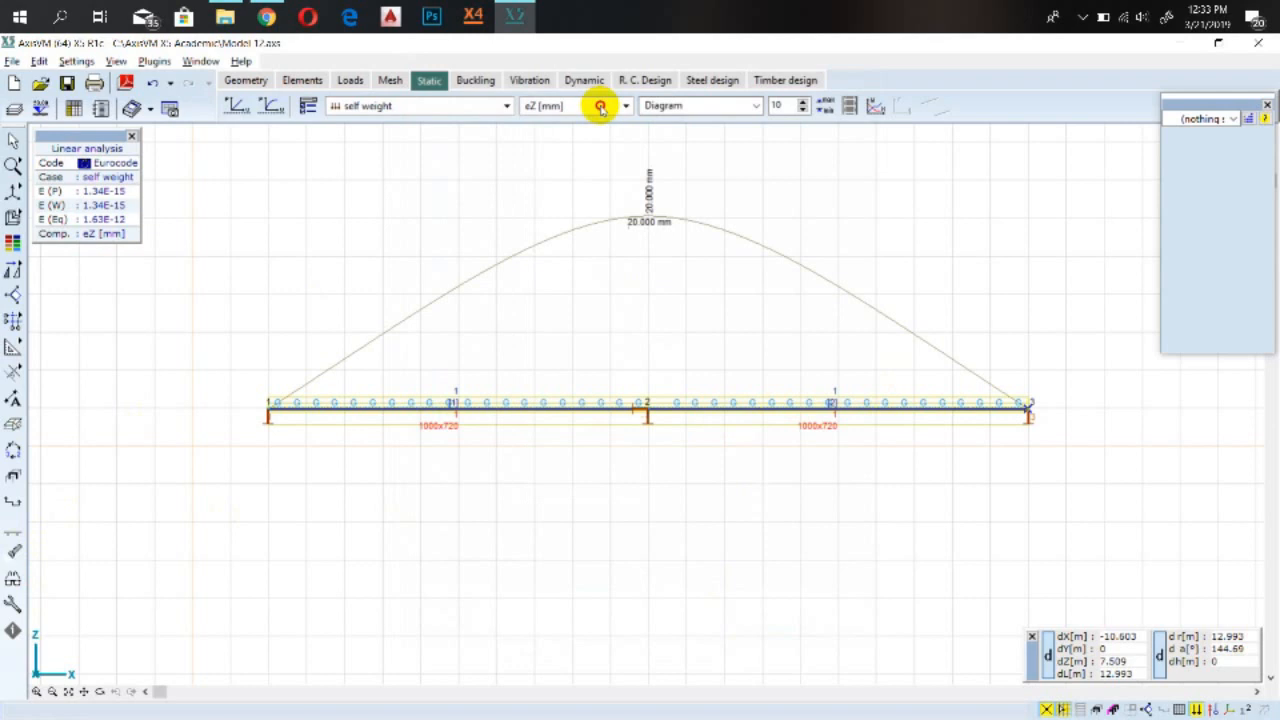
pyautogui.click(500, 107)
pyautogui.click(400, 155)
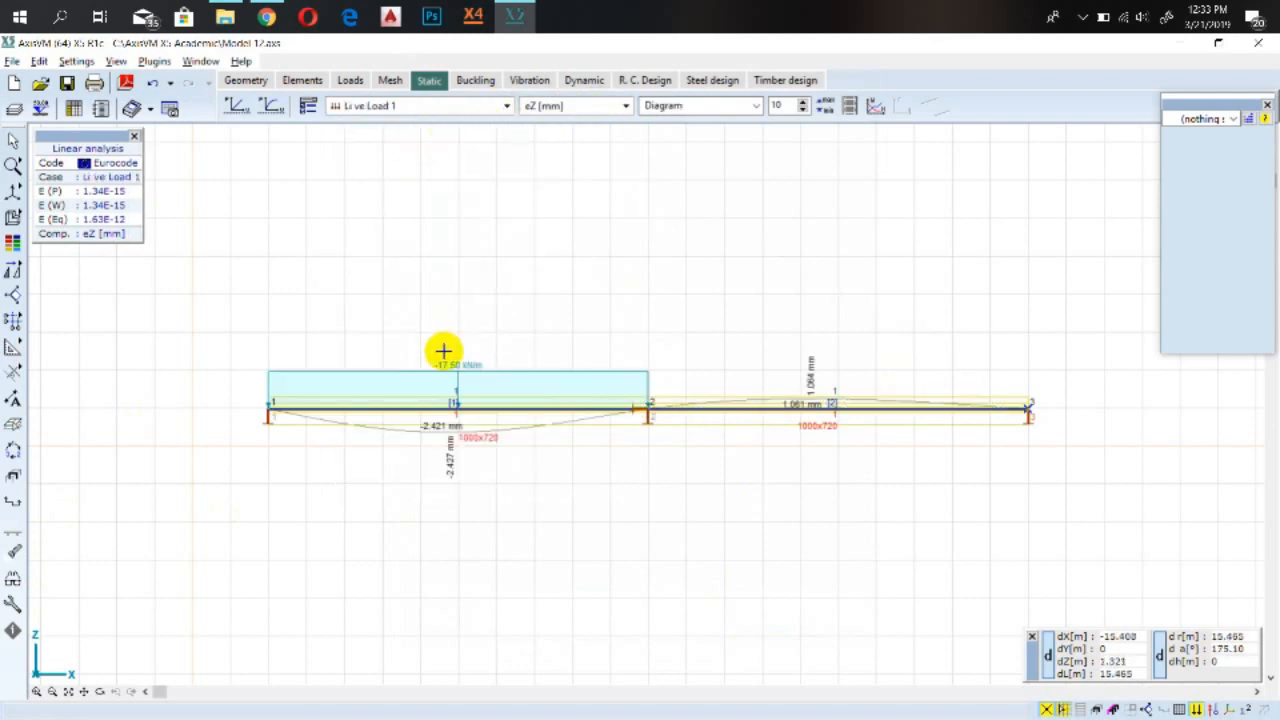
pyautogui.click(443, 106)
pyautogui.click(395, 169)
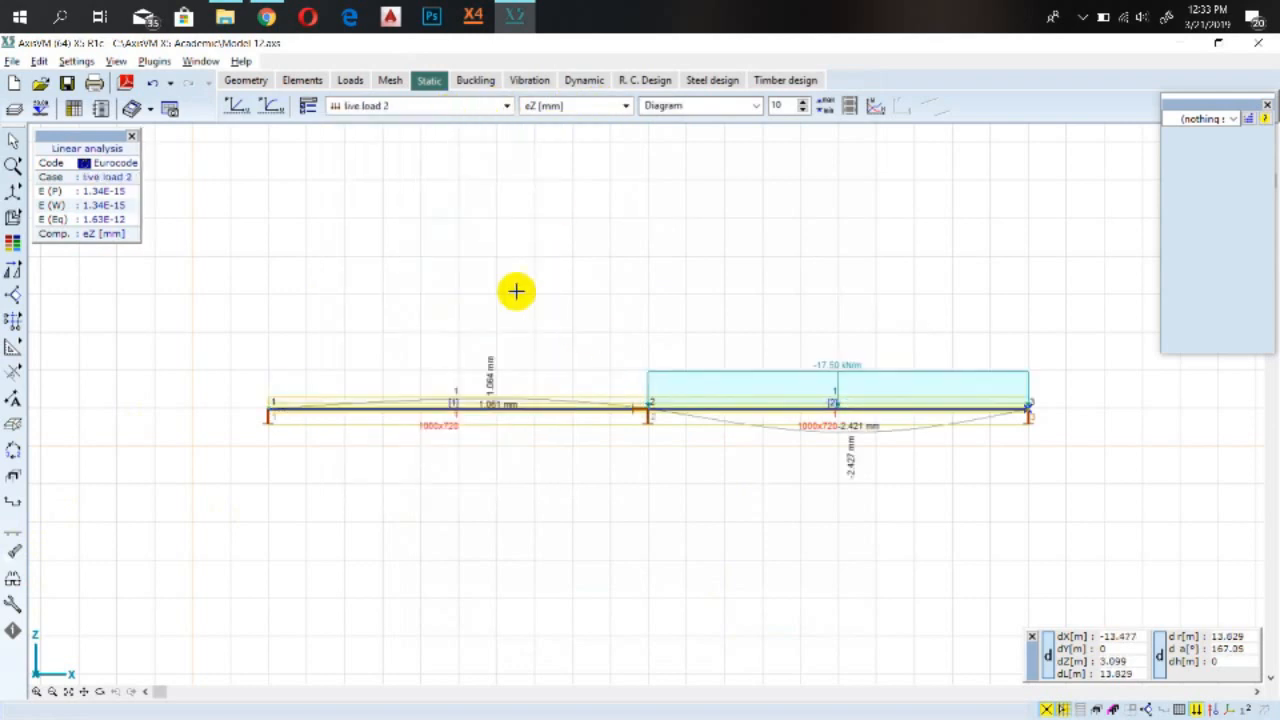
# Show the eZ displacement diagram for combination Co.#1 (ULS)
pyautogui.click(452, 108)
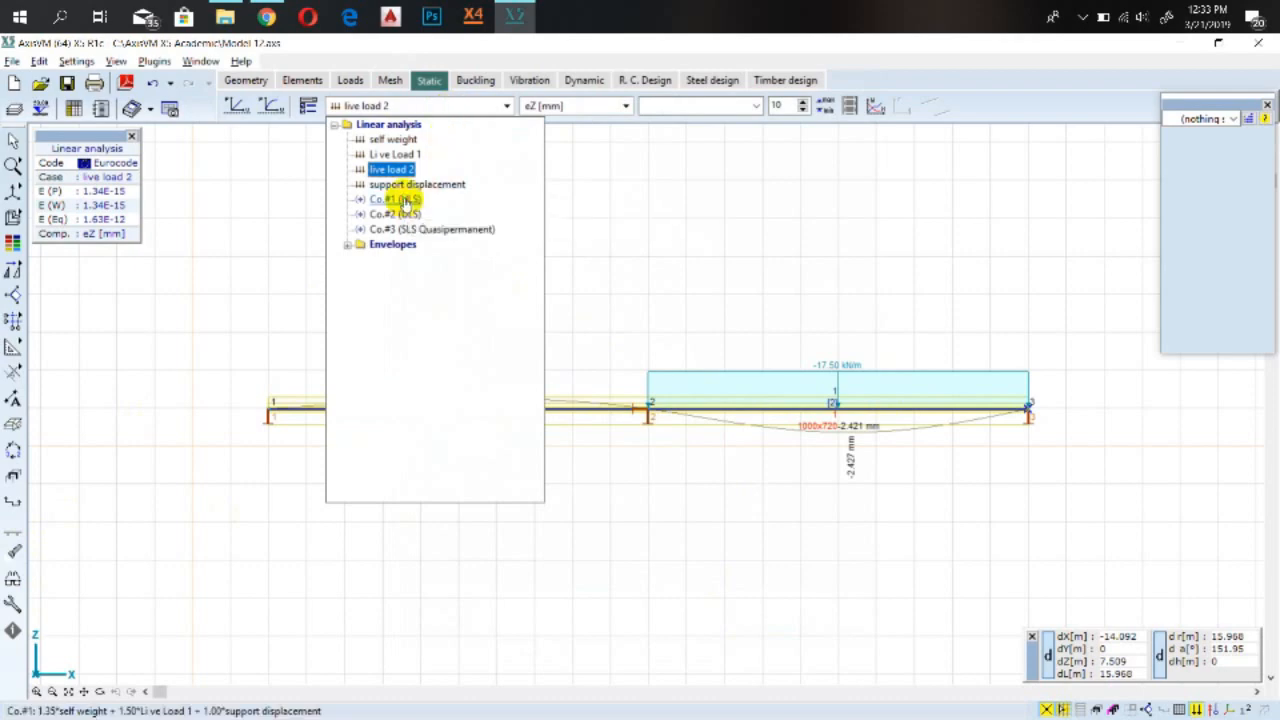
pyautogui.click(405, 199)
pyautogui.scroll(-3, 697, 243)
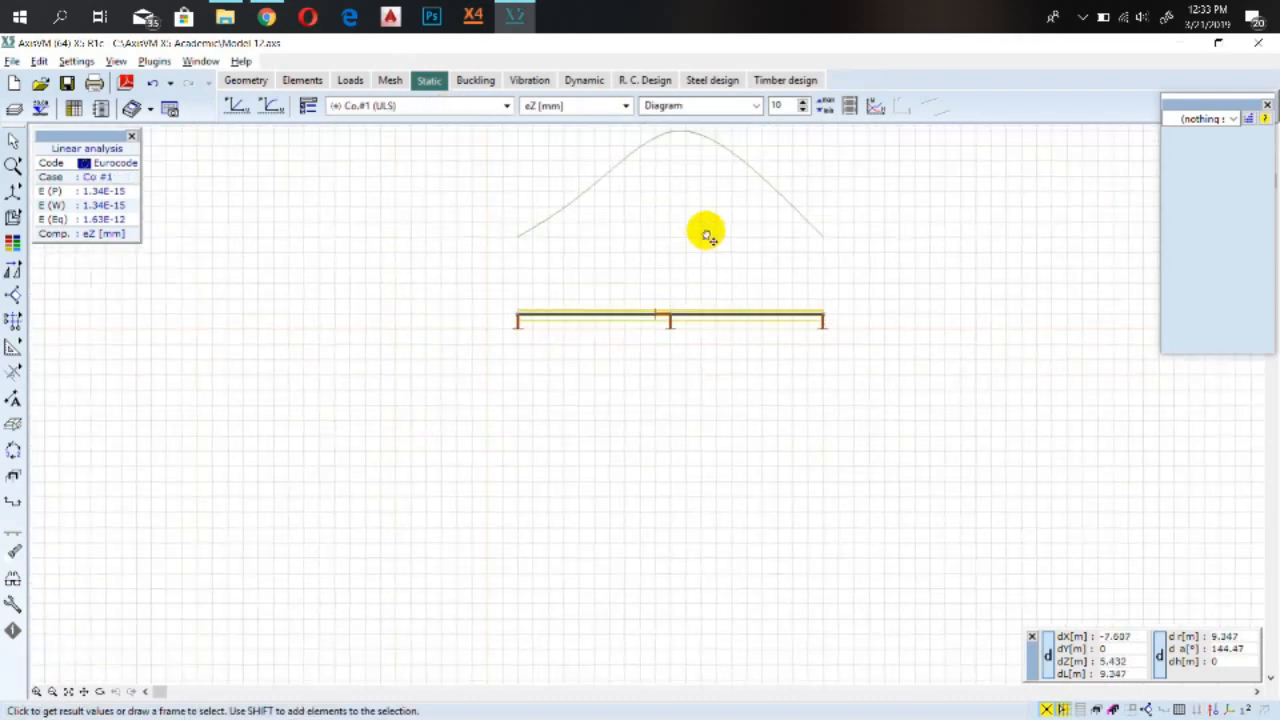
pyautogui.moveTo(611, 228); pyautogui.dragTo(543, 314, button='middle')
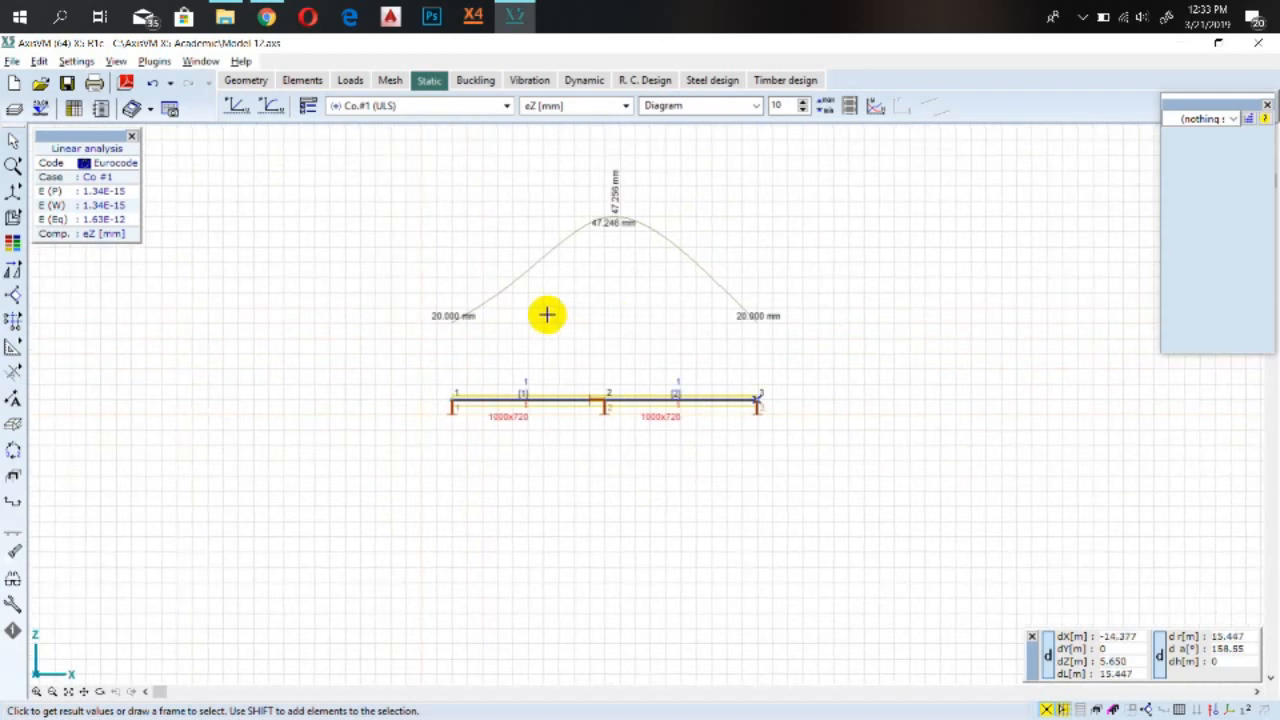
# Show the eZ displacement diagrams for Co.#2 (ULS) and Co.#3 (SLS Quasipermanent)
pyautogui.click(386, 105)
pyautogui.click(410, 214)
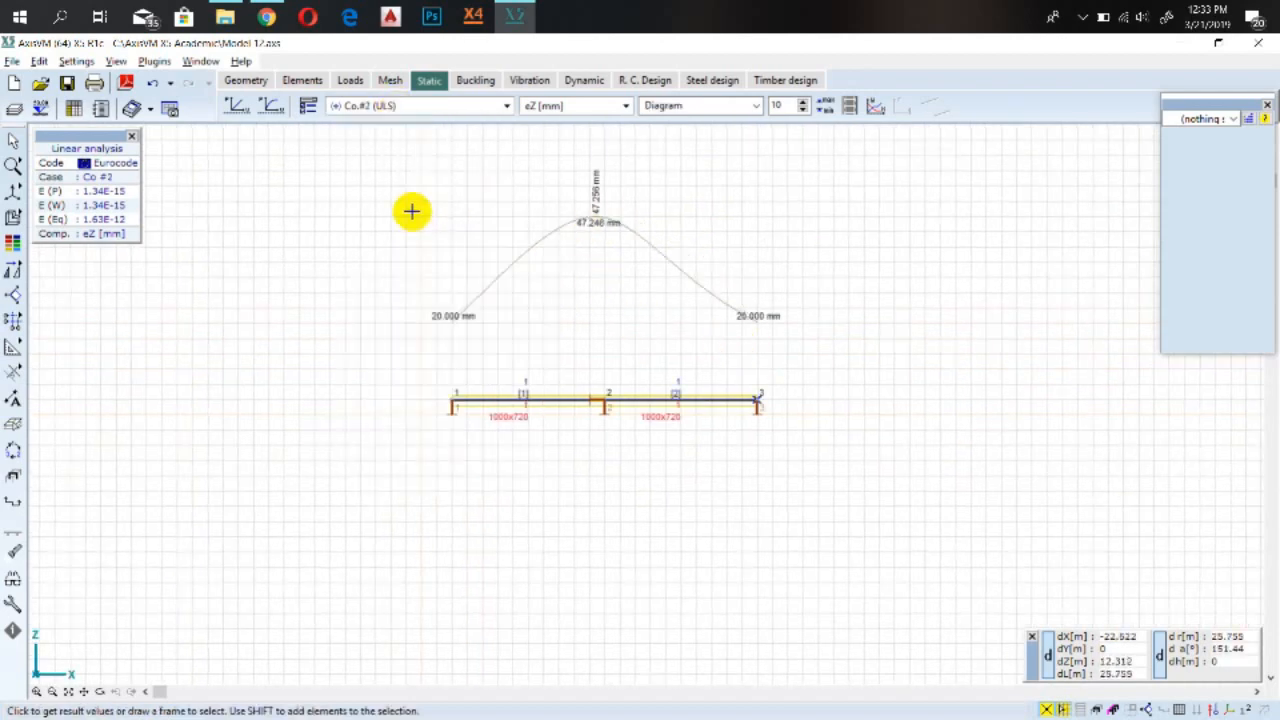
pyautogui.click(423, 107)
pyautogui.click(416, 229)
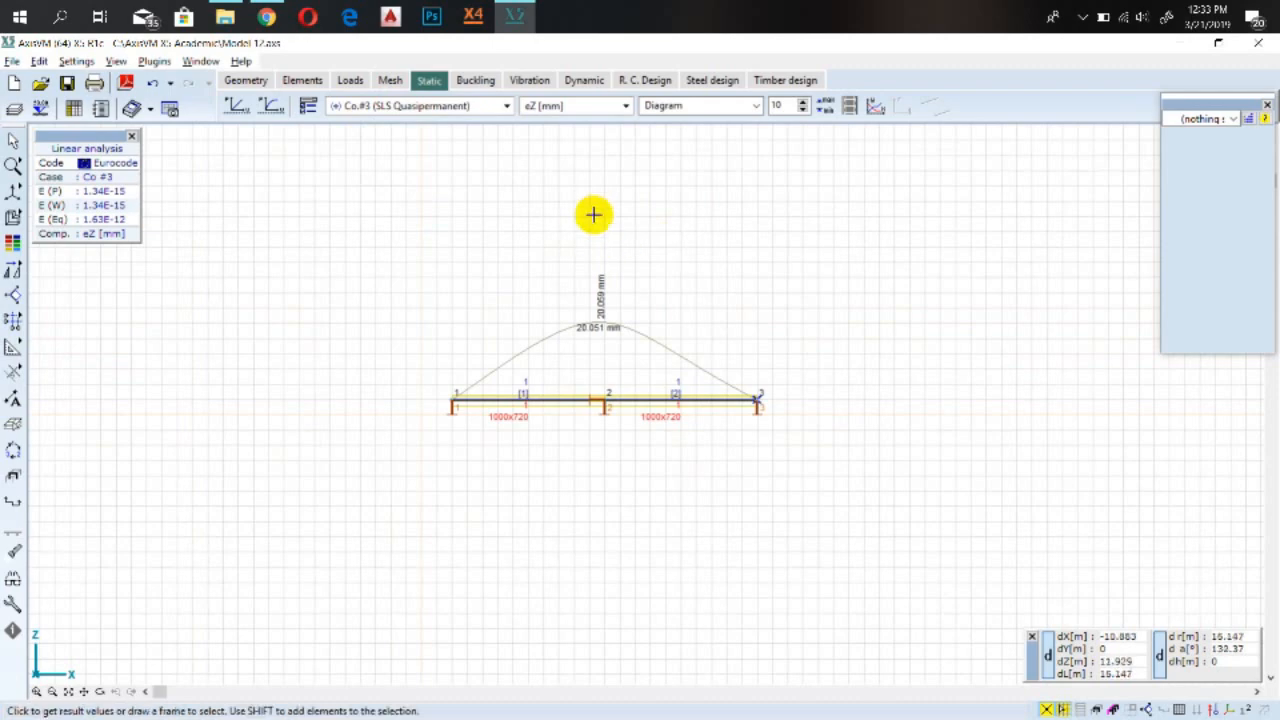
# Switch the displayed result component to the My bending moment under beam internal forces
pyautogui.click(437, 110)
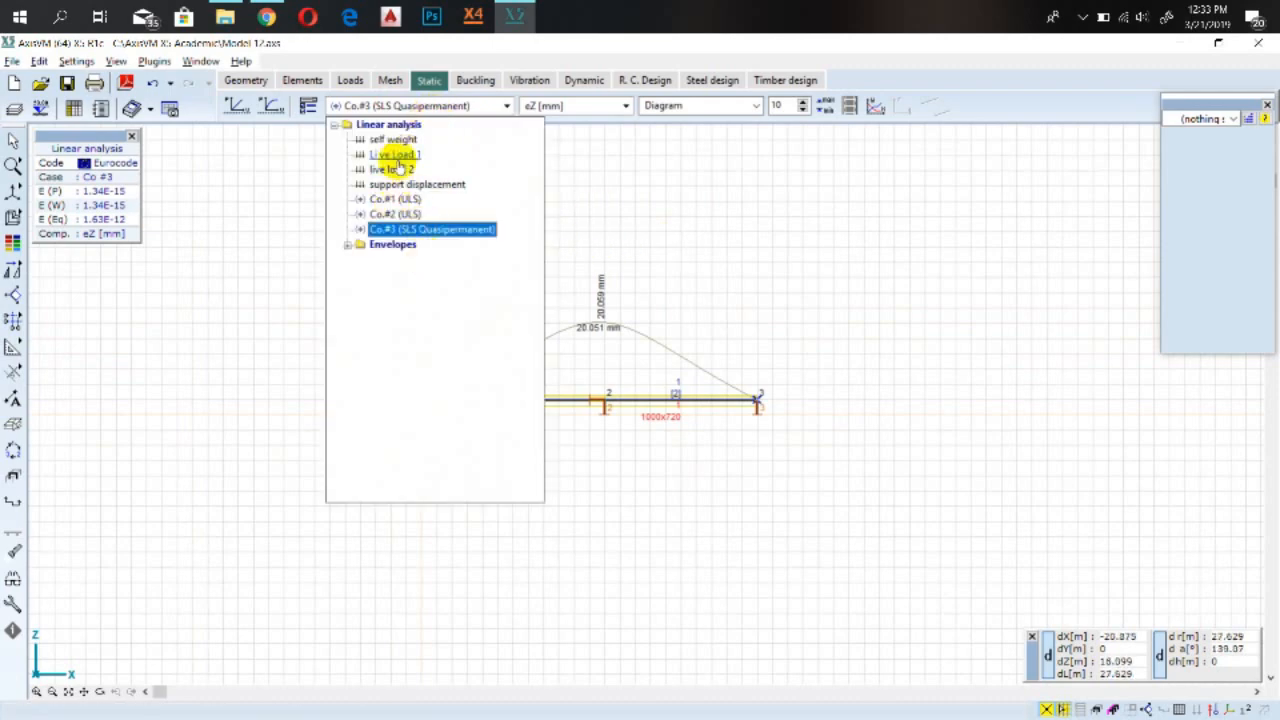
pyautogui.click(534, 106)
pyautogui.click(540, 107)
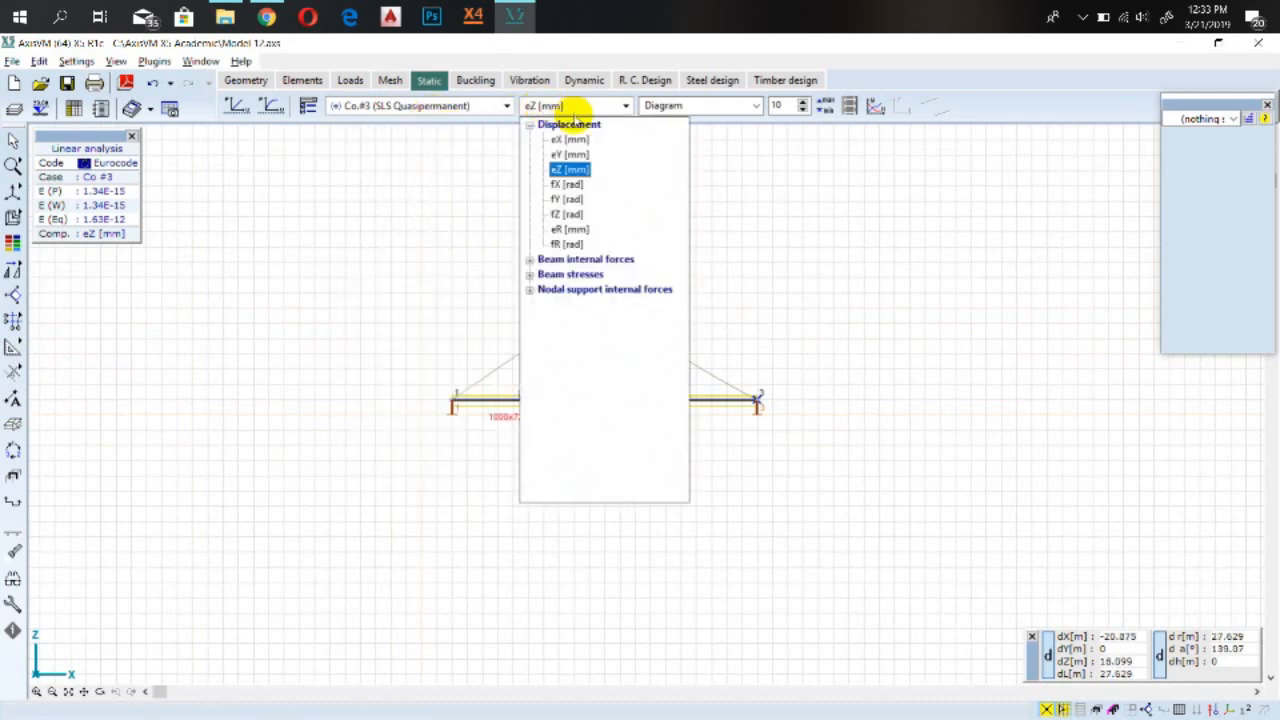
pyautogui.click(582, 261)
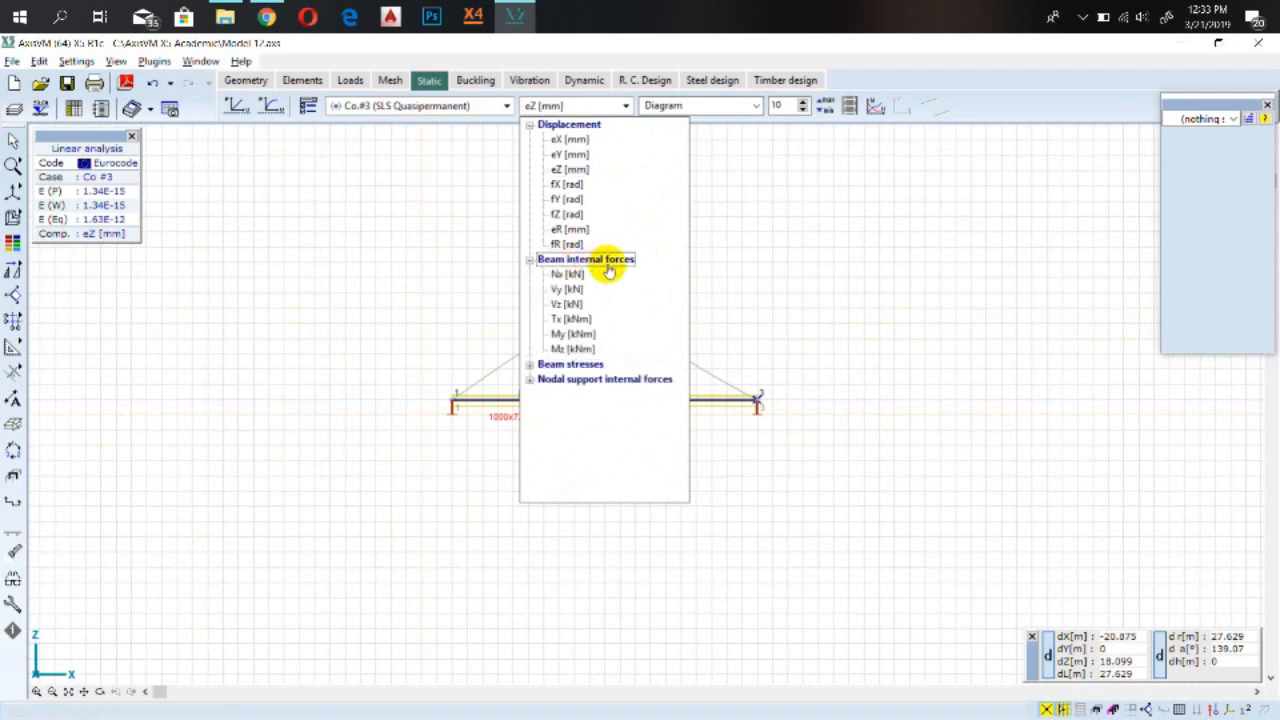
pyautogui.click(571, 334)
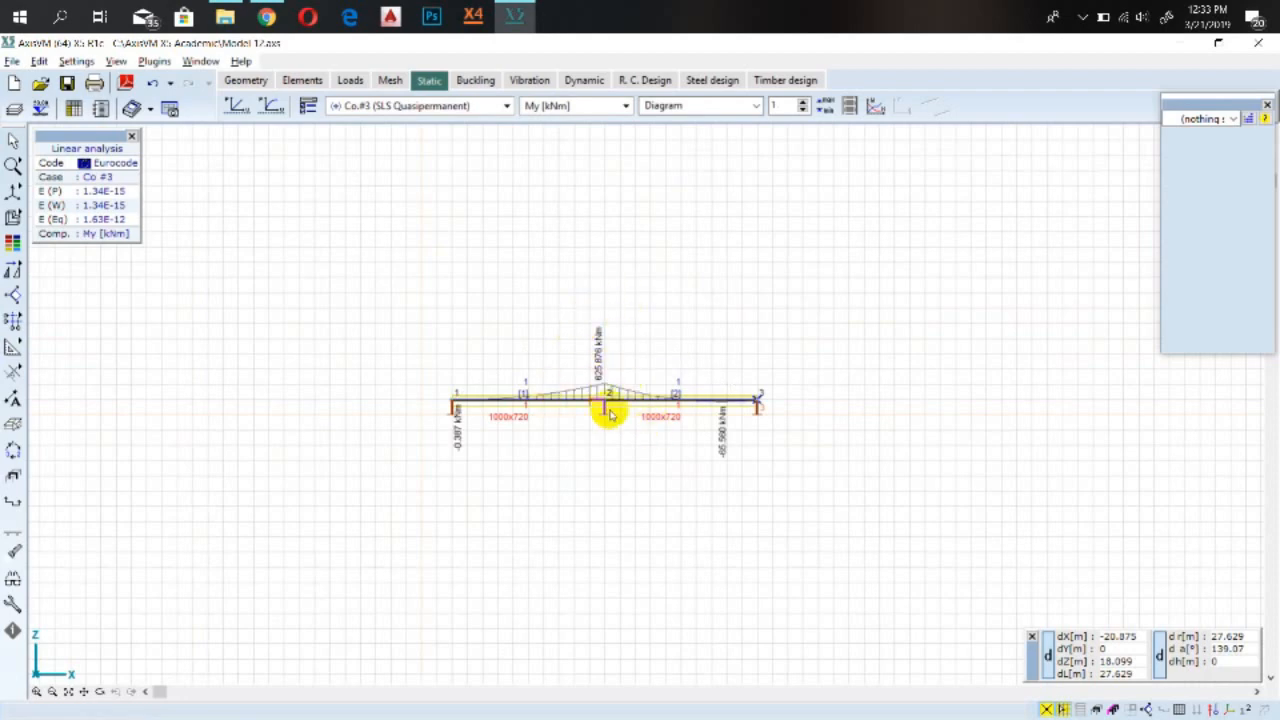
# Examine the My bending moment diagram for Co.#3 (SLS Quasipermanent) along both spans of the beam
pyautogui.scroll(4, 597, 400)
pyautogui.scroll(-2, 609, 394)
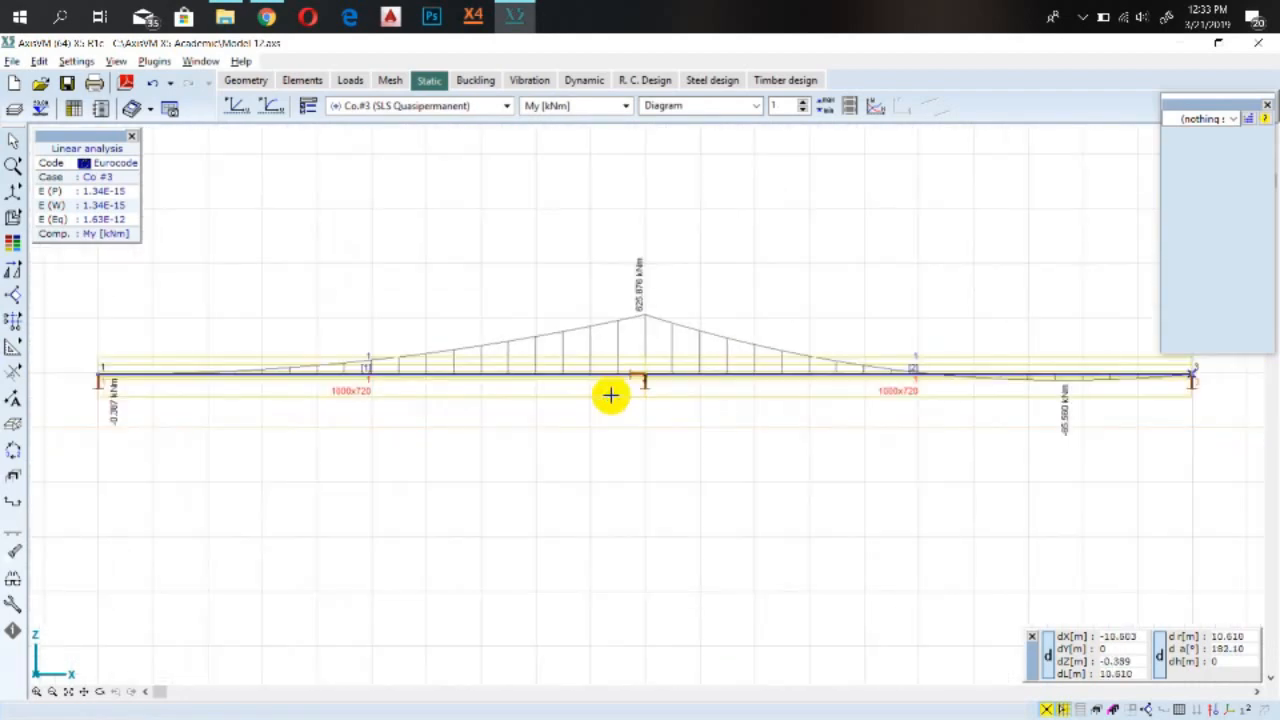
pyautogui.scroll(3, 646, 329)
pyautogui.scroll(-3, 691, 346)
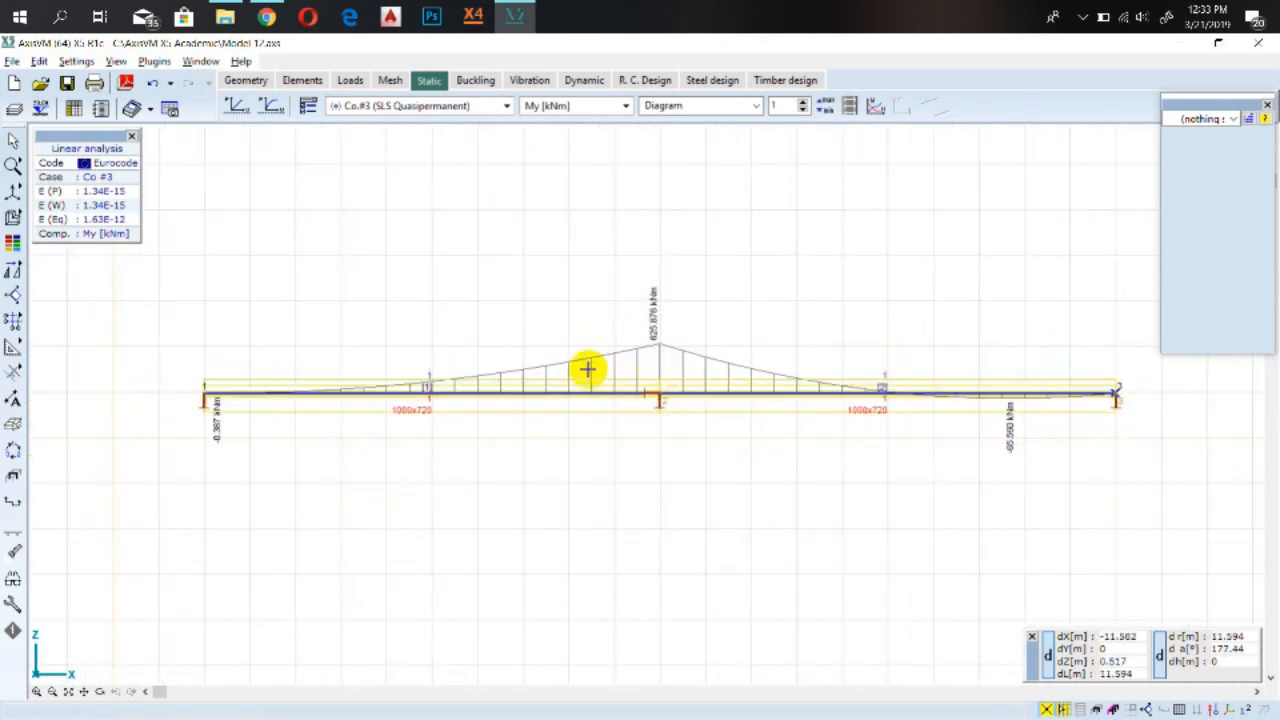
pyautogui.scroll(2, 650, 410)
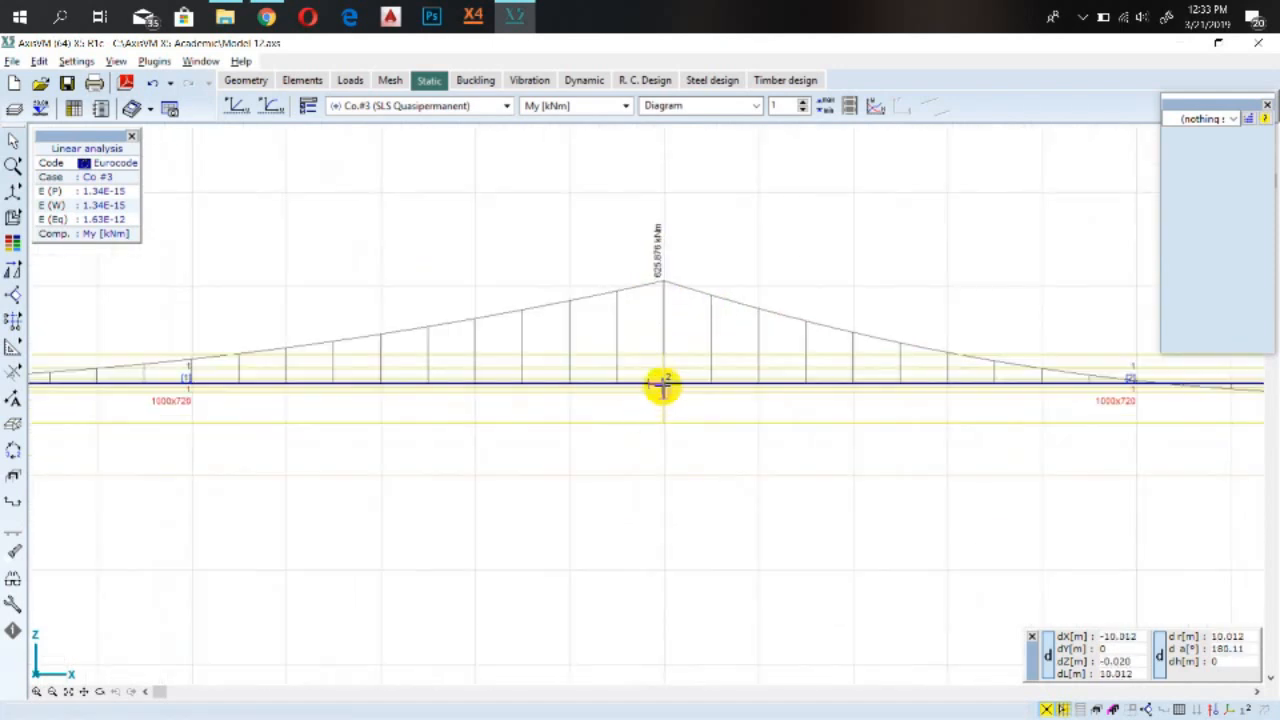
pyautogui.scroll(-2, 665, 397)
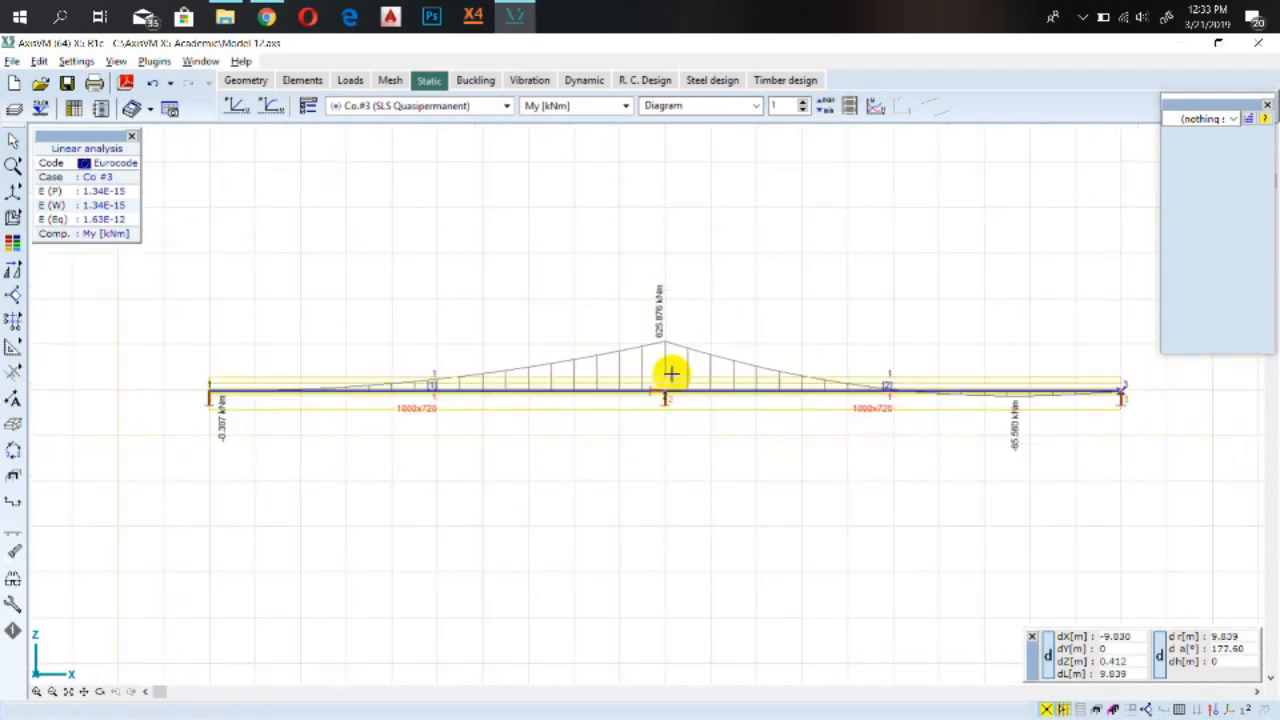
pyautogui.scroll(1, 665, 333)
pyautogui.scroll(-4, 666, 429)
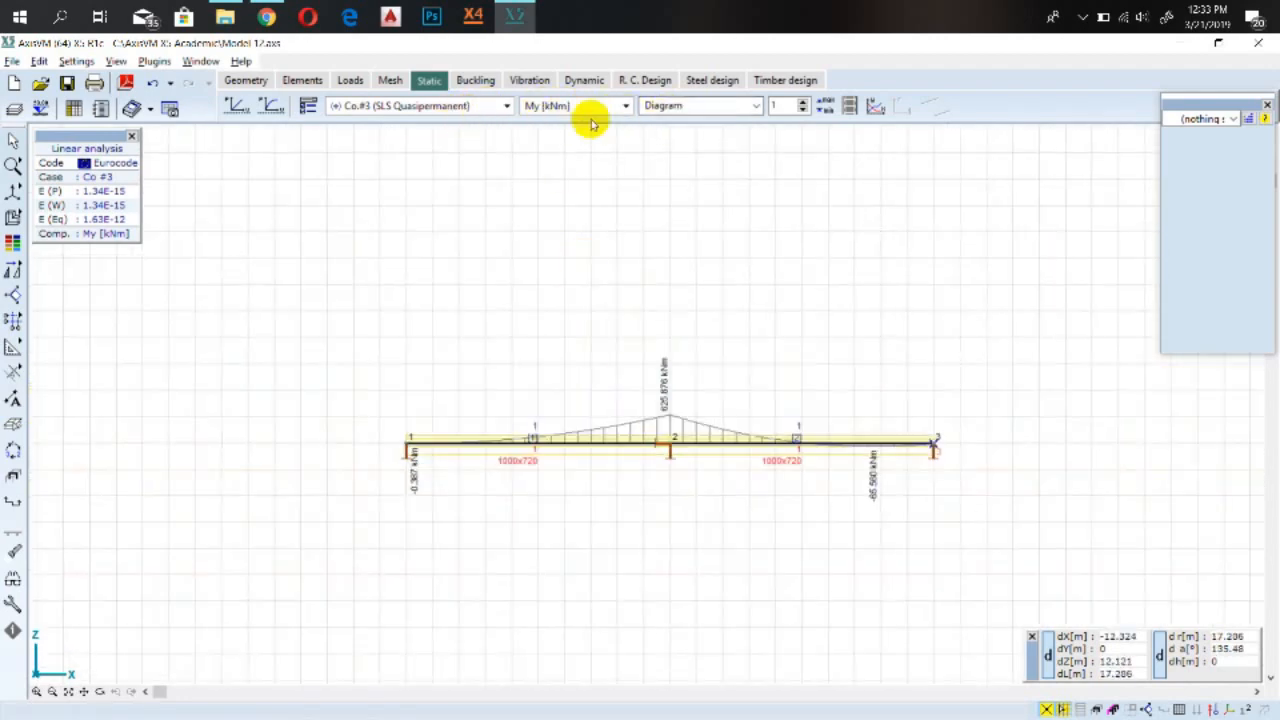
# Try the Isosurfaces 2D display mode for the Co.#3 My results before returning to Diagram mode
pyautogui.click(712, 106)
pyautogui.click(705, 176)
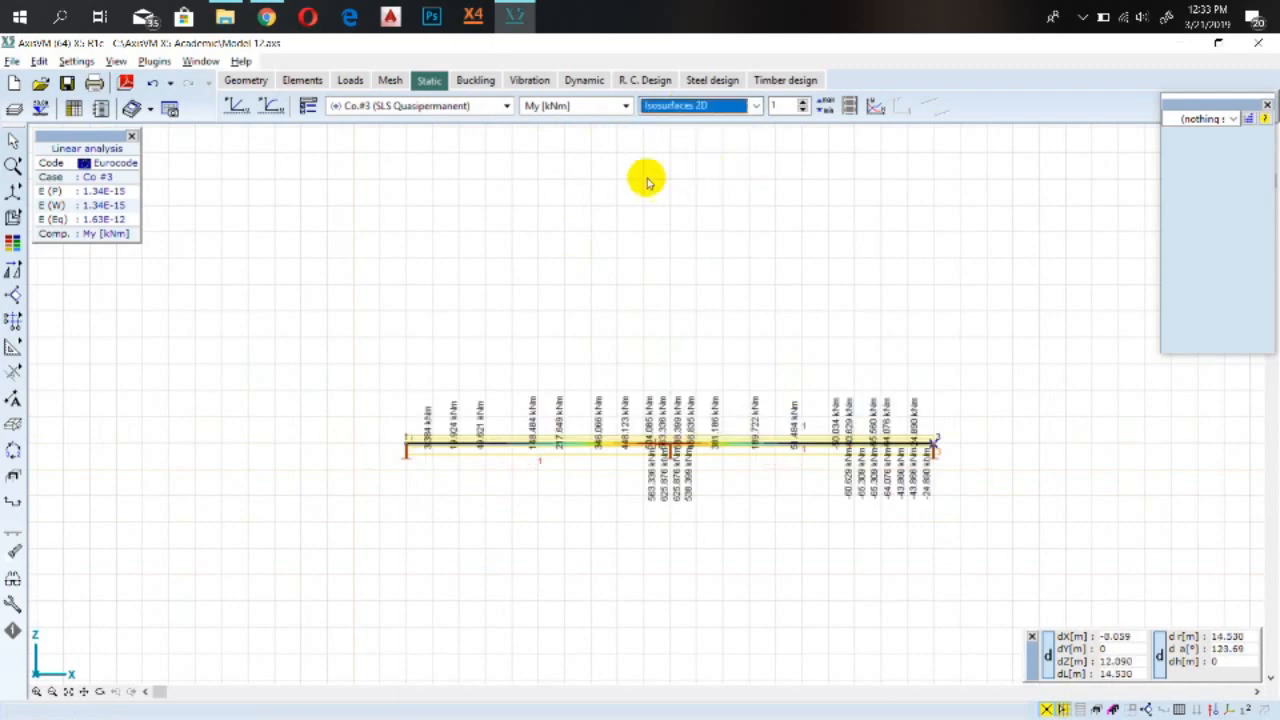
pyautogui.scroll(3, 743, 423)
pyautogui.scroll(-2, 749, 449)
pyautogui.scroll(2, 843, 486)
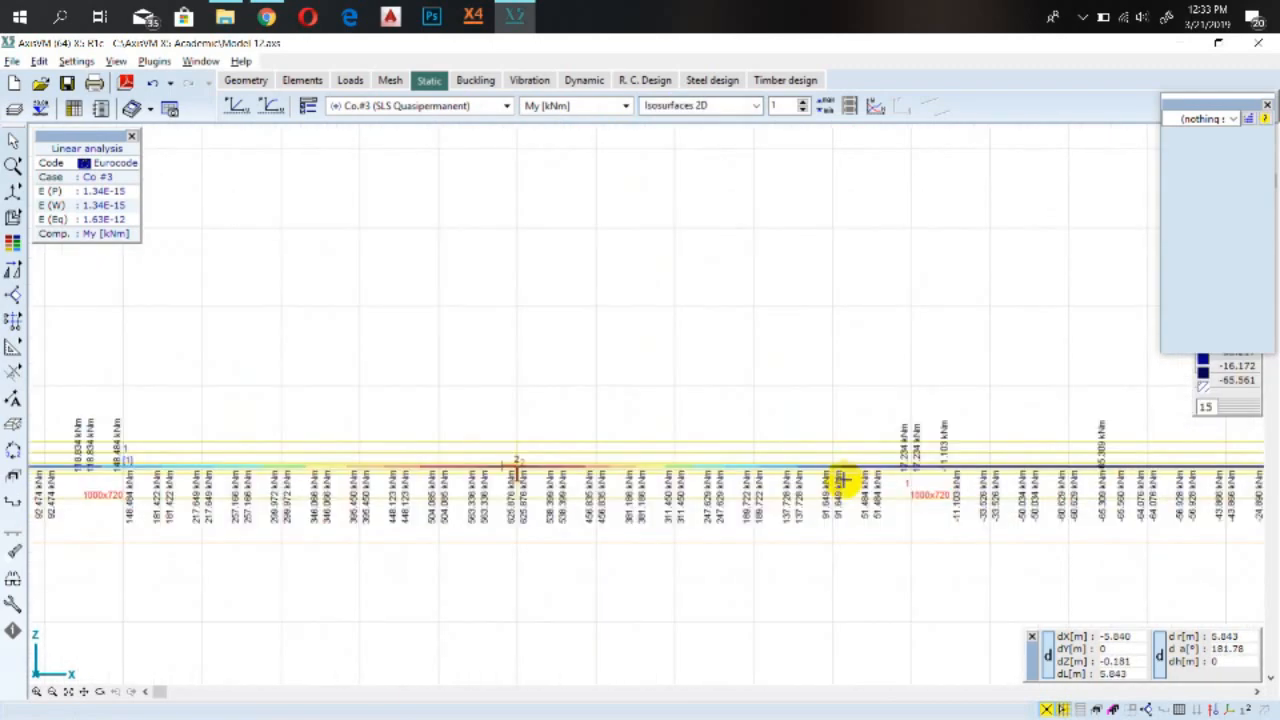
pyautogui.scroll(-1, 716, 481)
pyautogui.scroll(-3, 712, 460)
pyautogui.scroll(2, 680, 428)
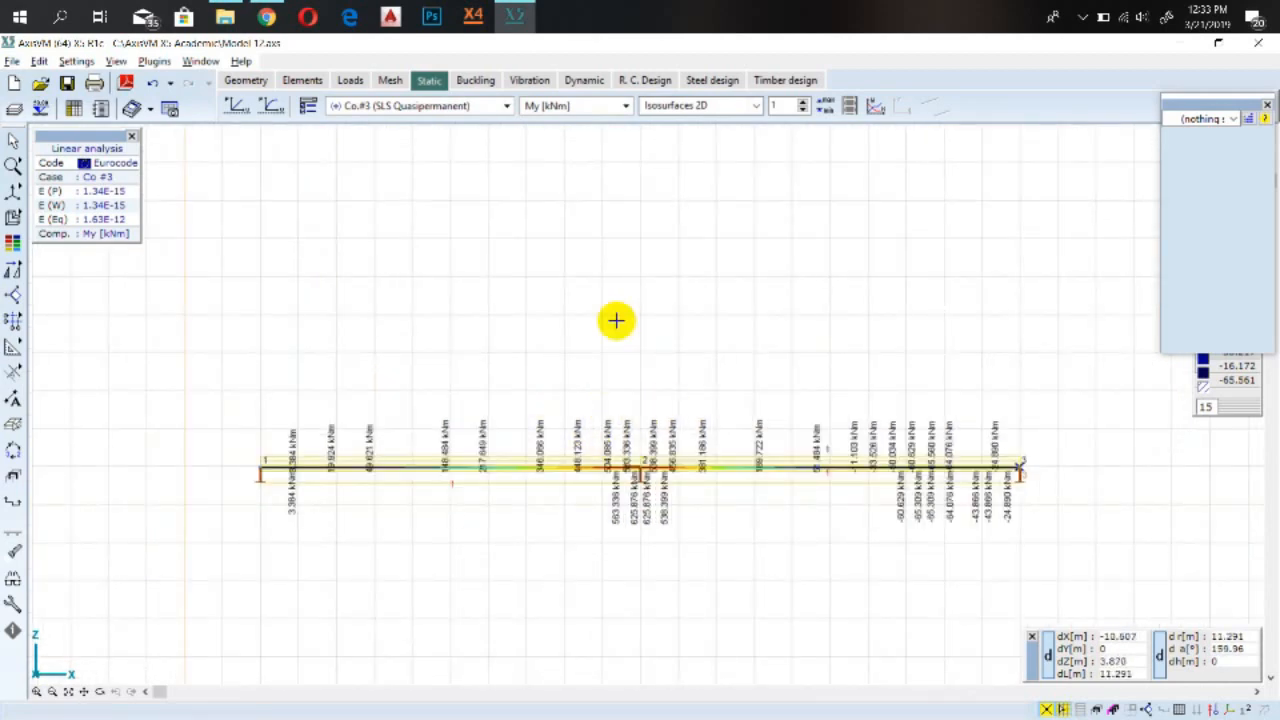
pyautogui.click(665, 106)
pyautogui.click(662, 123)
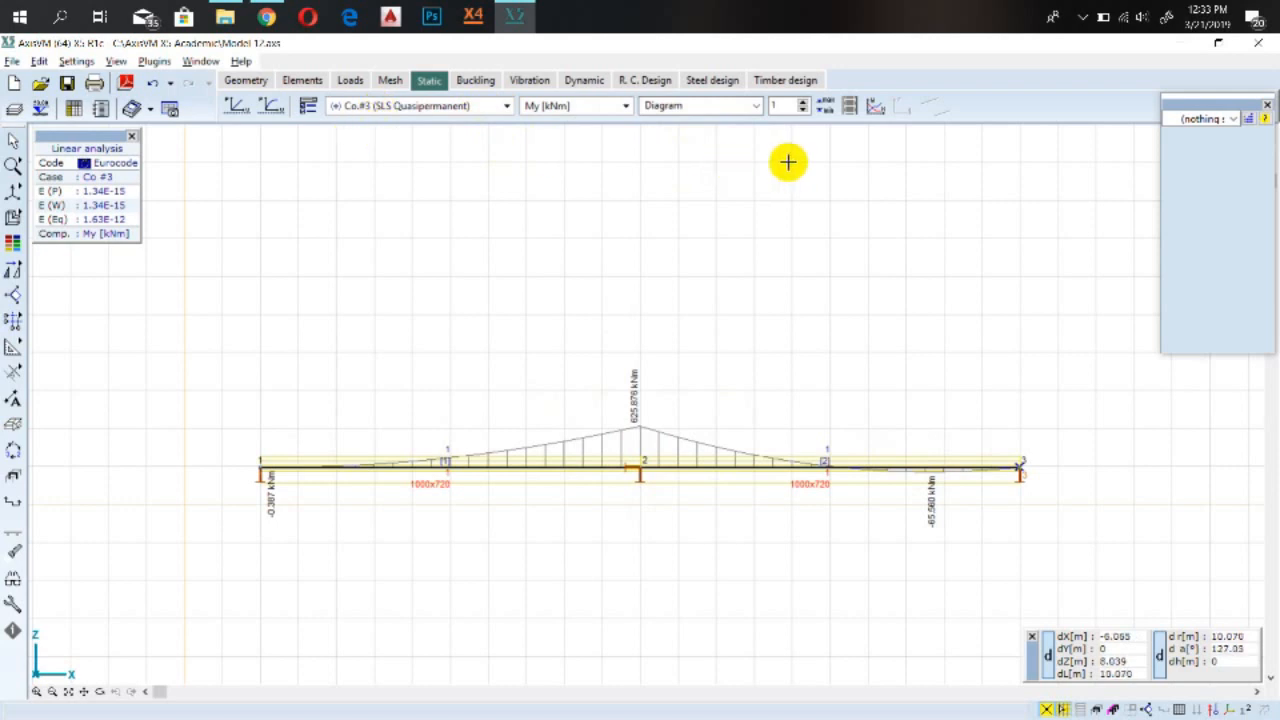
# Look up the model extreme Mz values of the beam internal forces for Co.#3
pyautogui.click(825, 112)
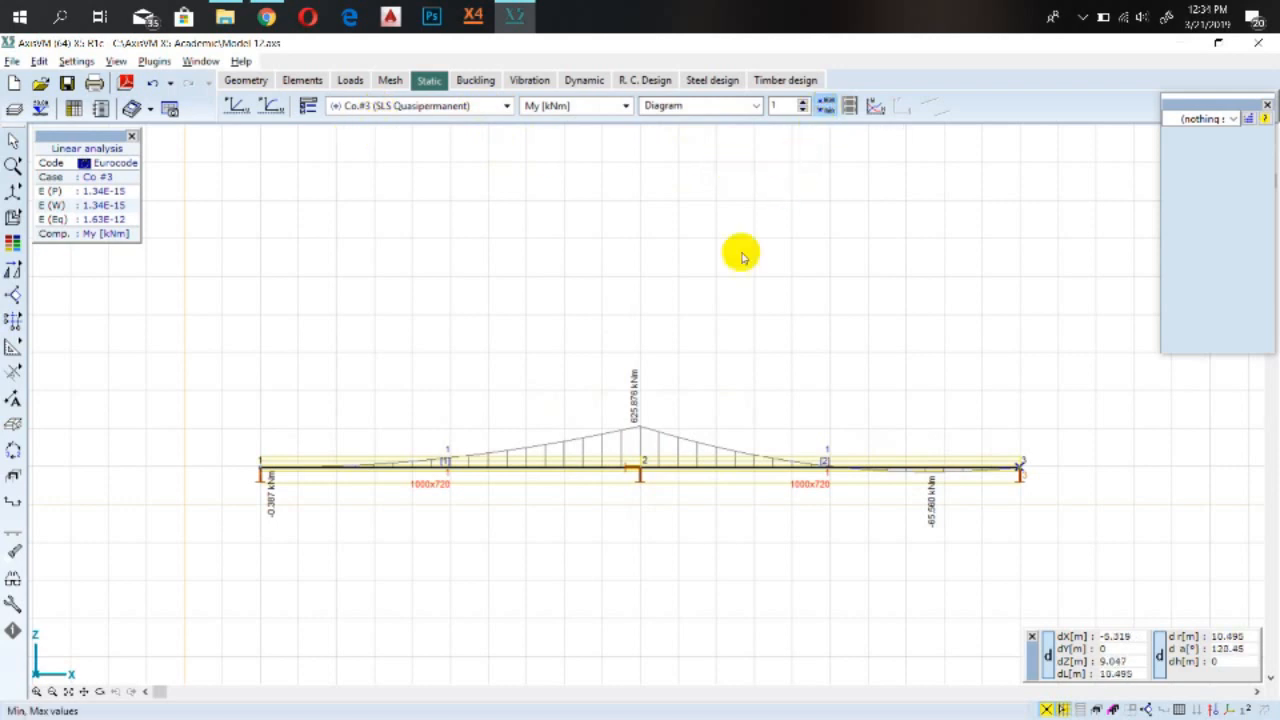
pyautogui.doubleClick(665, 318)
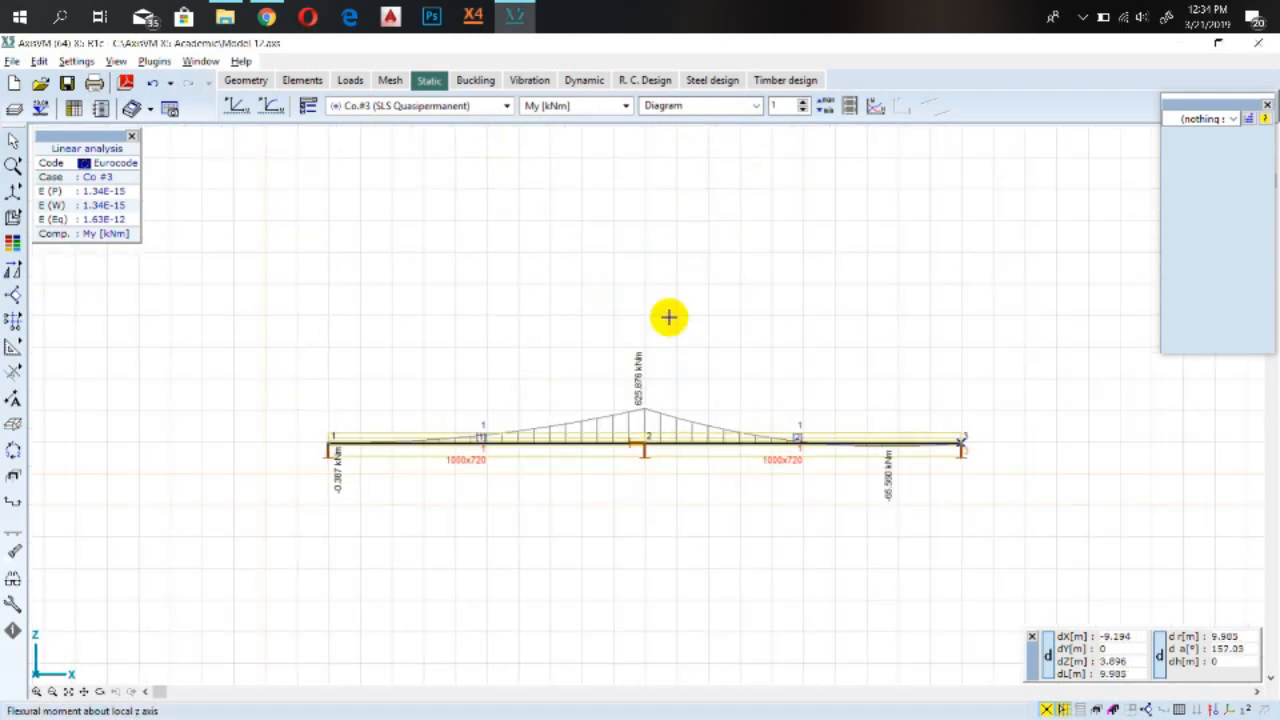
pyautogui.moveTo(712, 462); pyautogui.dragTo(616, 292)
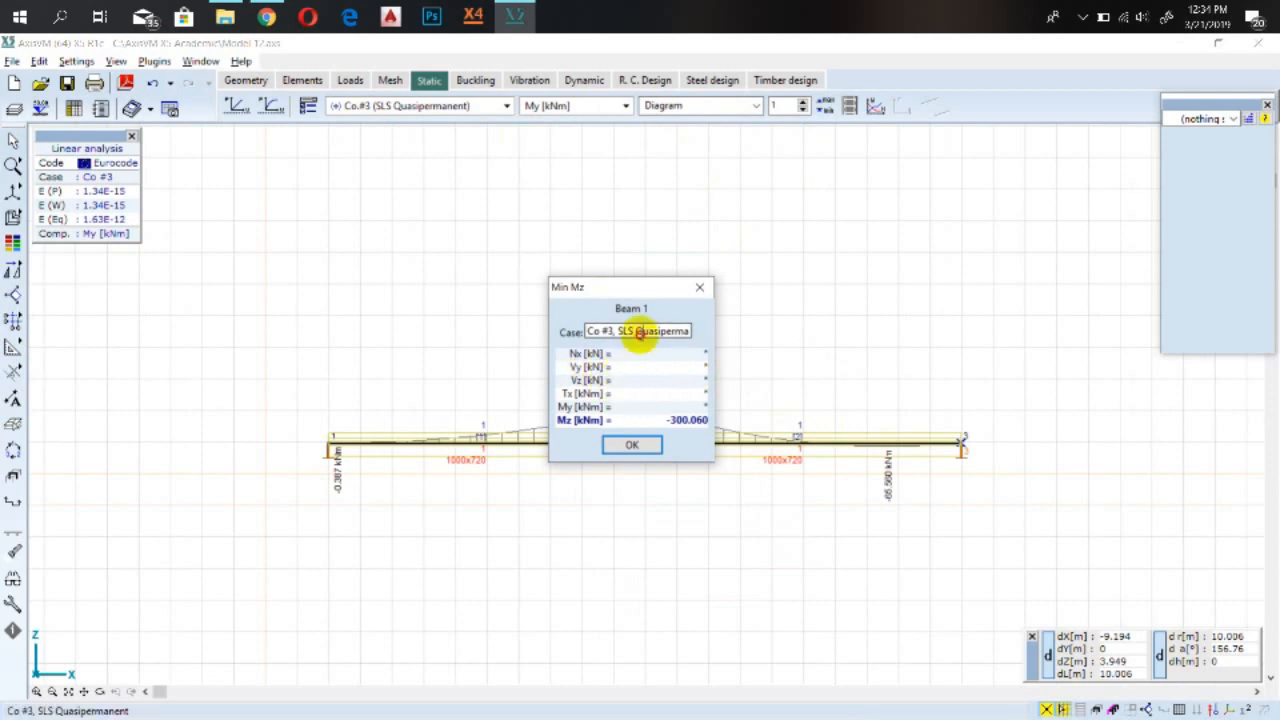
pyautogui.click(700, 287)
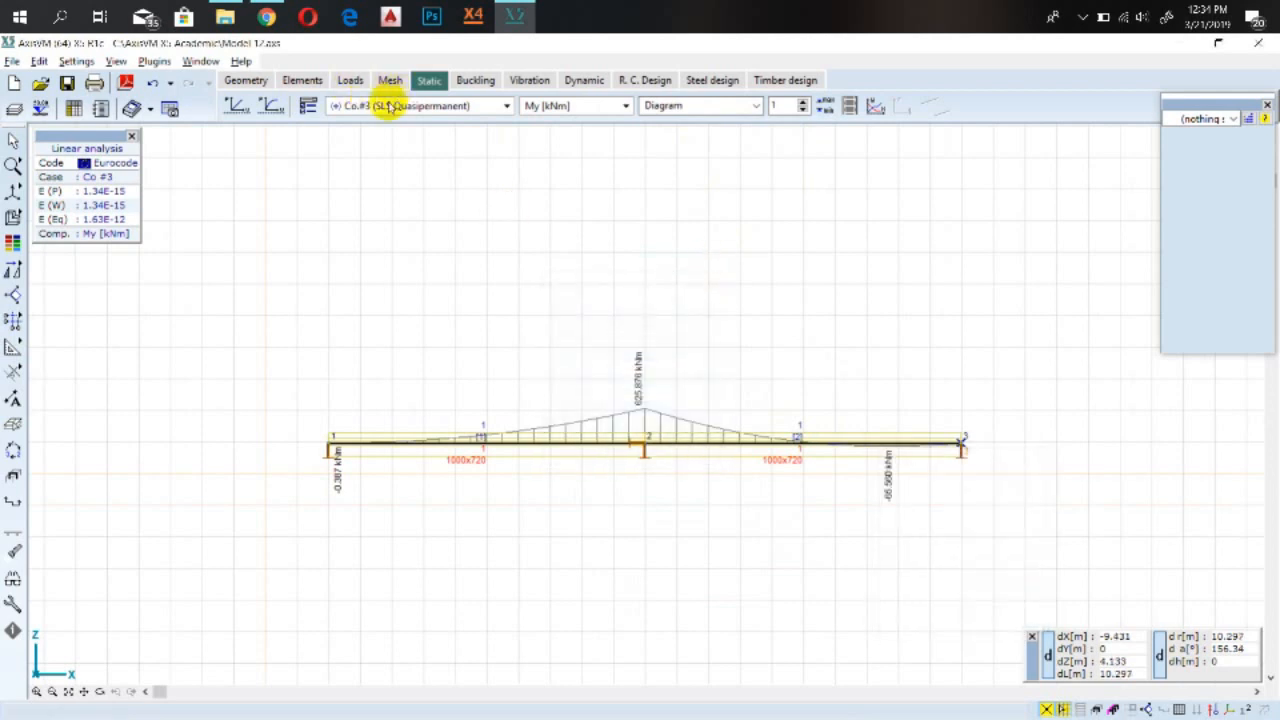
# Switch to the self weight load case and look up its model extreme Mz values
pyautogui.click(388, 105)
pyautogui.click(398, 141)
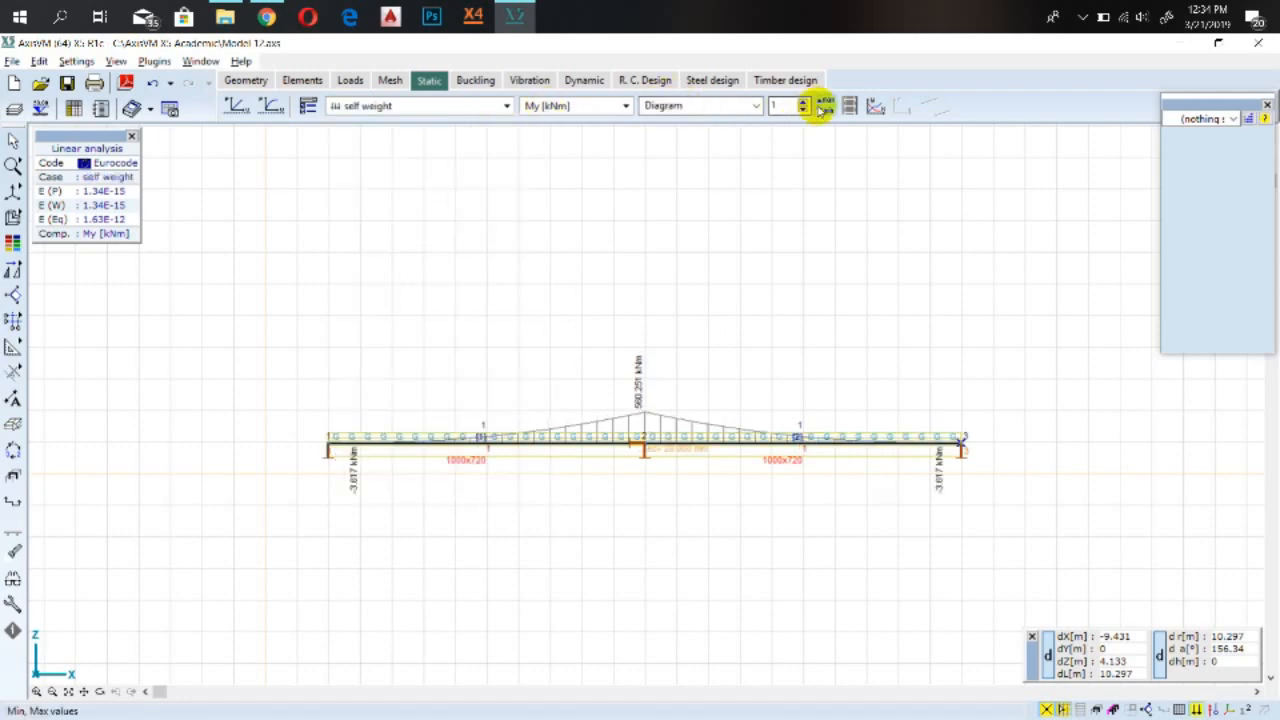
pyautogui.click(822, 105)
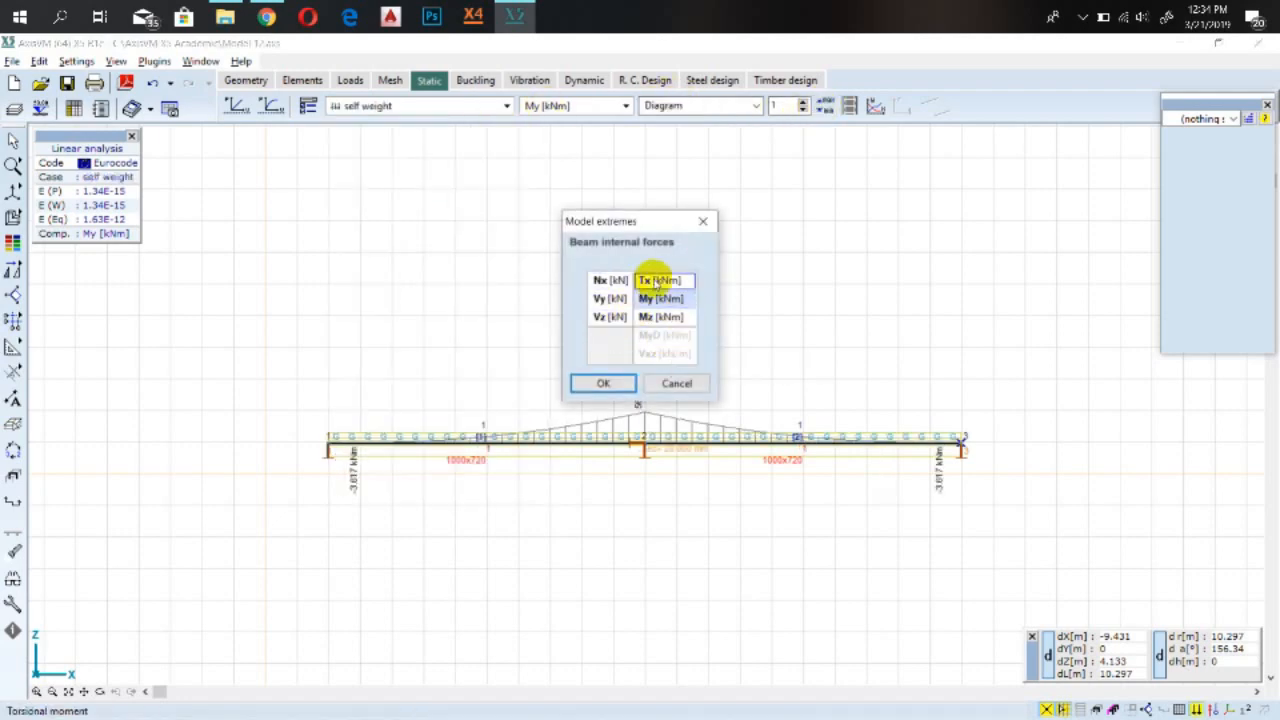
pyautogui.click(662, 318)
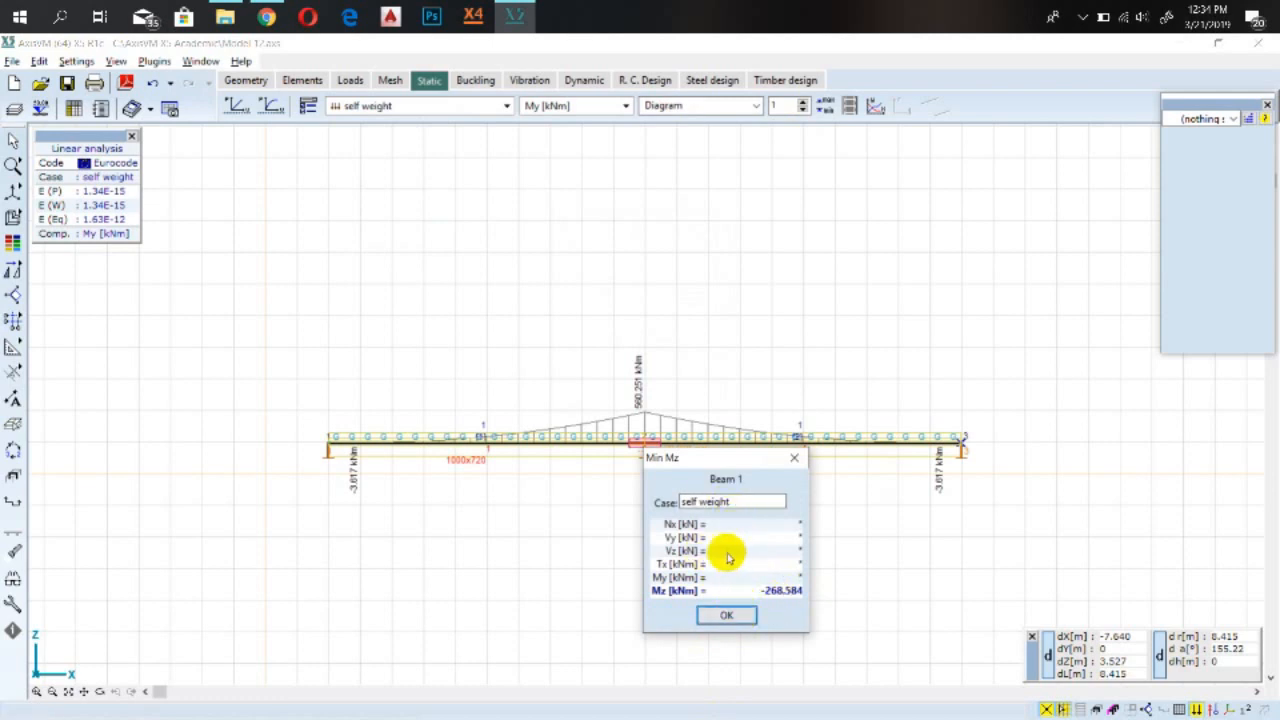
pyautogui.click(729, 612)
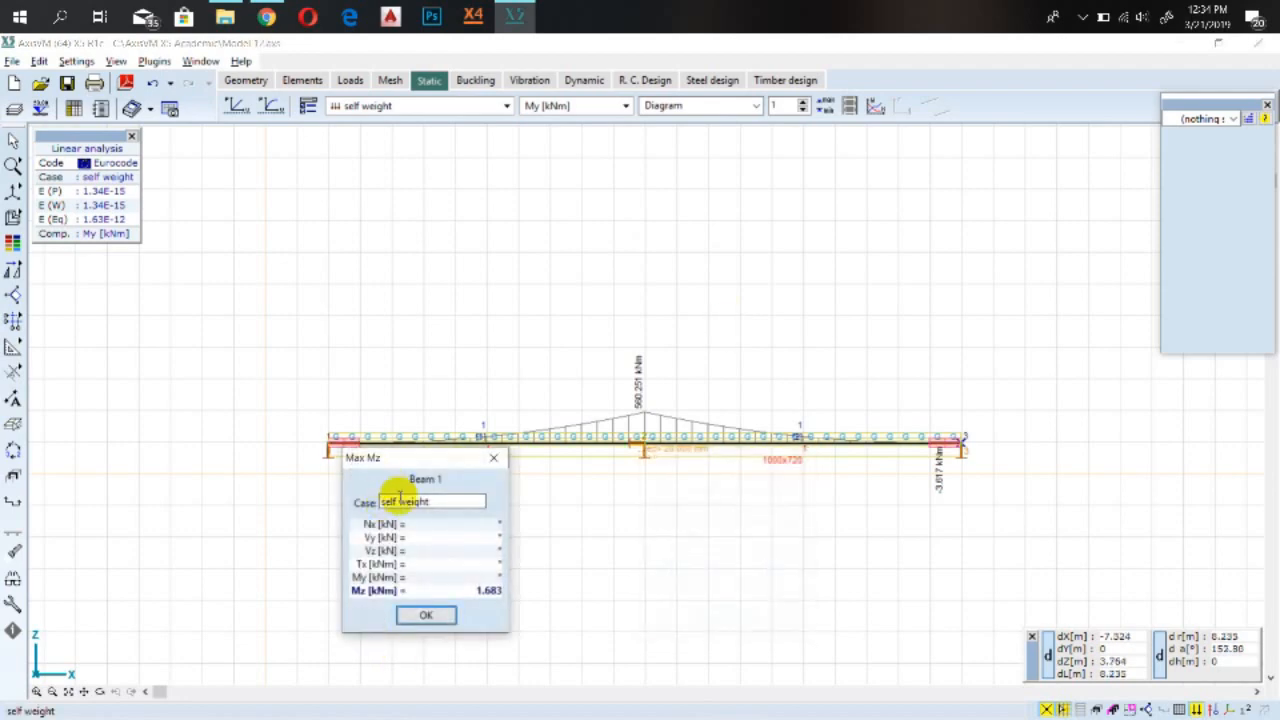
pyautogui.click(438, 614)
# Switch to Live Load 1 and look up its model extreme My bending moment values
pyautogui.click(394, 106)
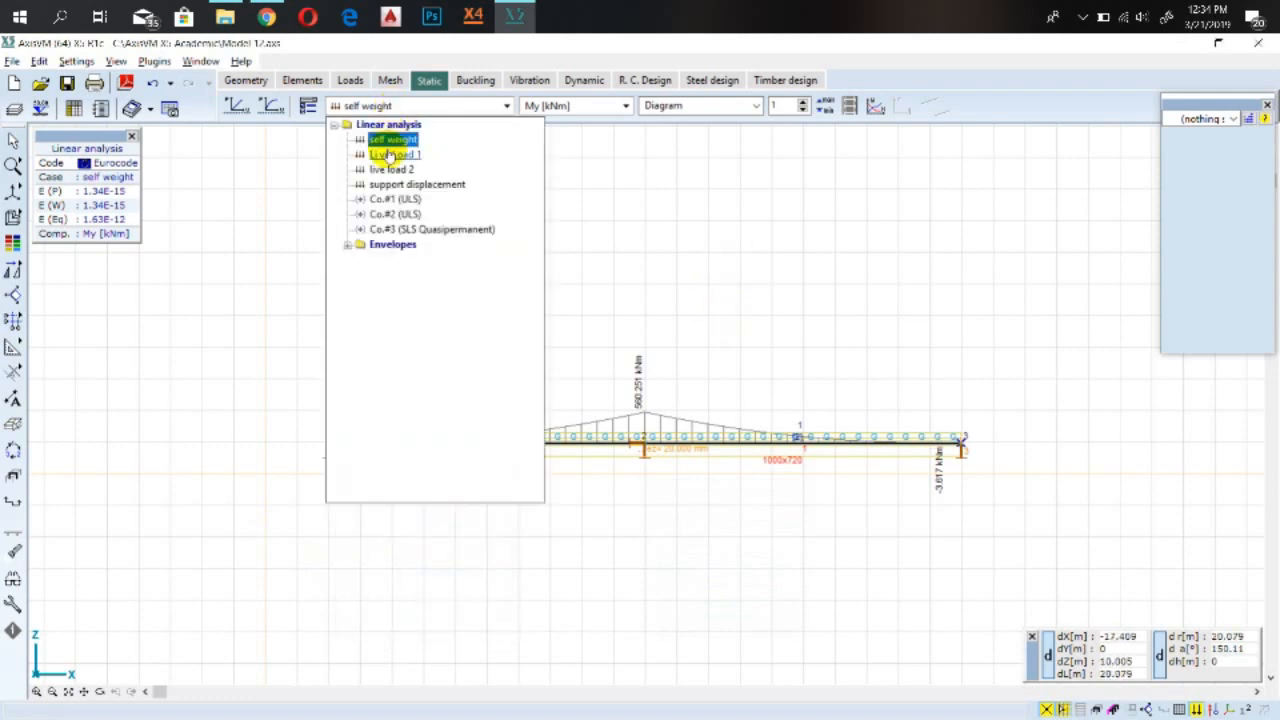
pyautogui.click(385, 152)
pyautogui.click(824, 105)
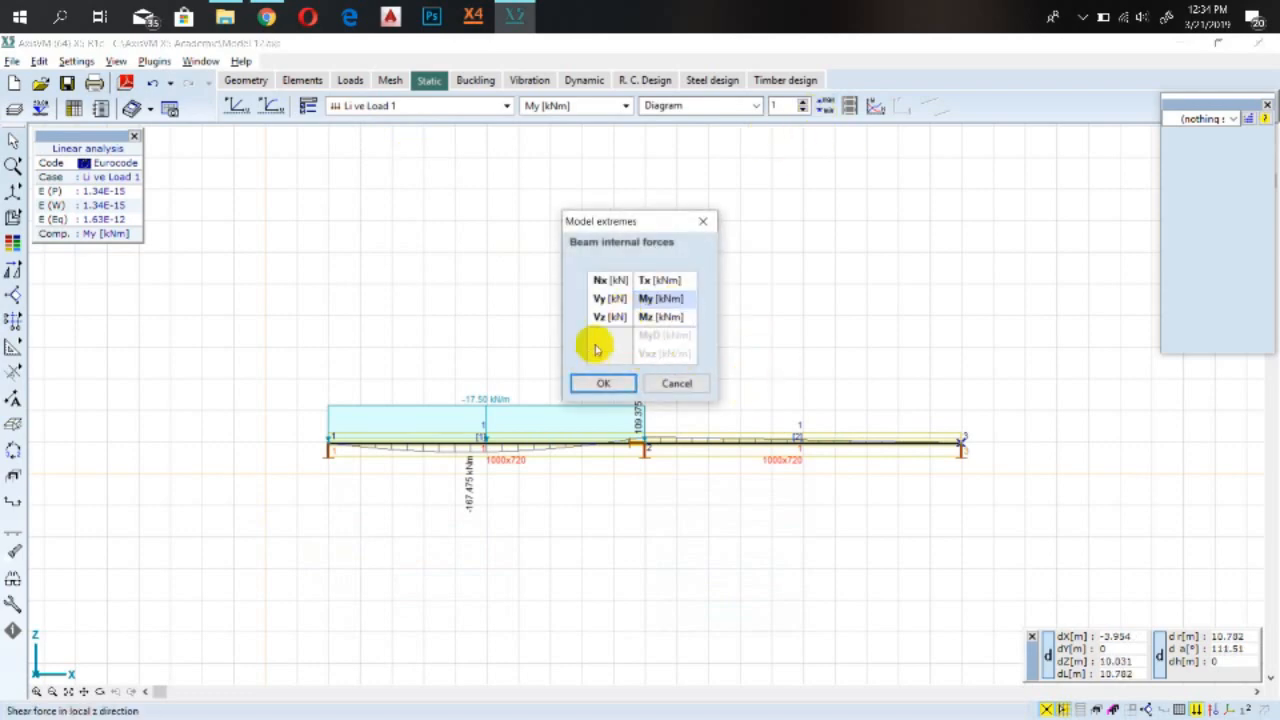
pyautogui.click(663, 298)
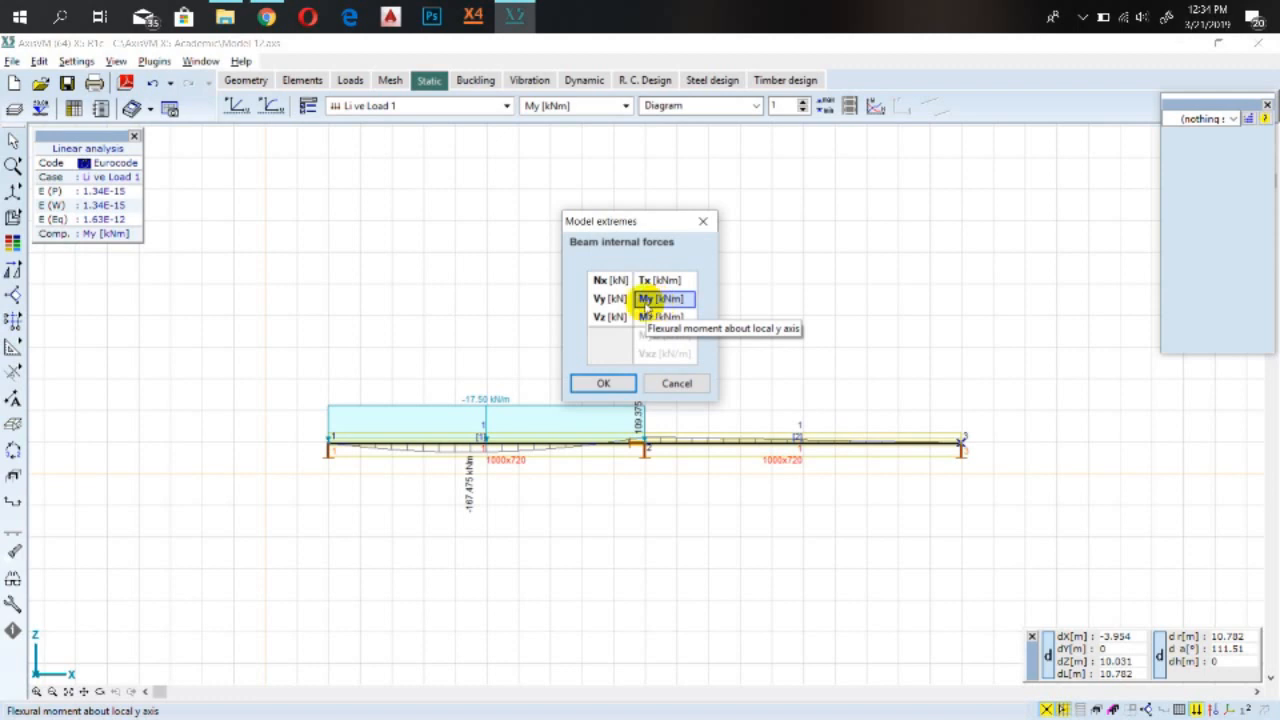
pyautogui.click(653, 317)
pyautogui.click(659, 299)
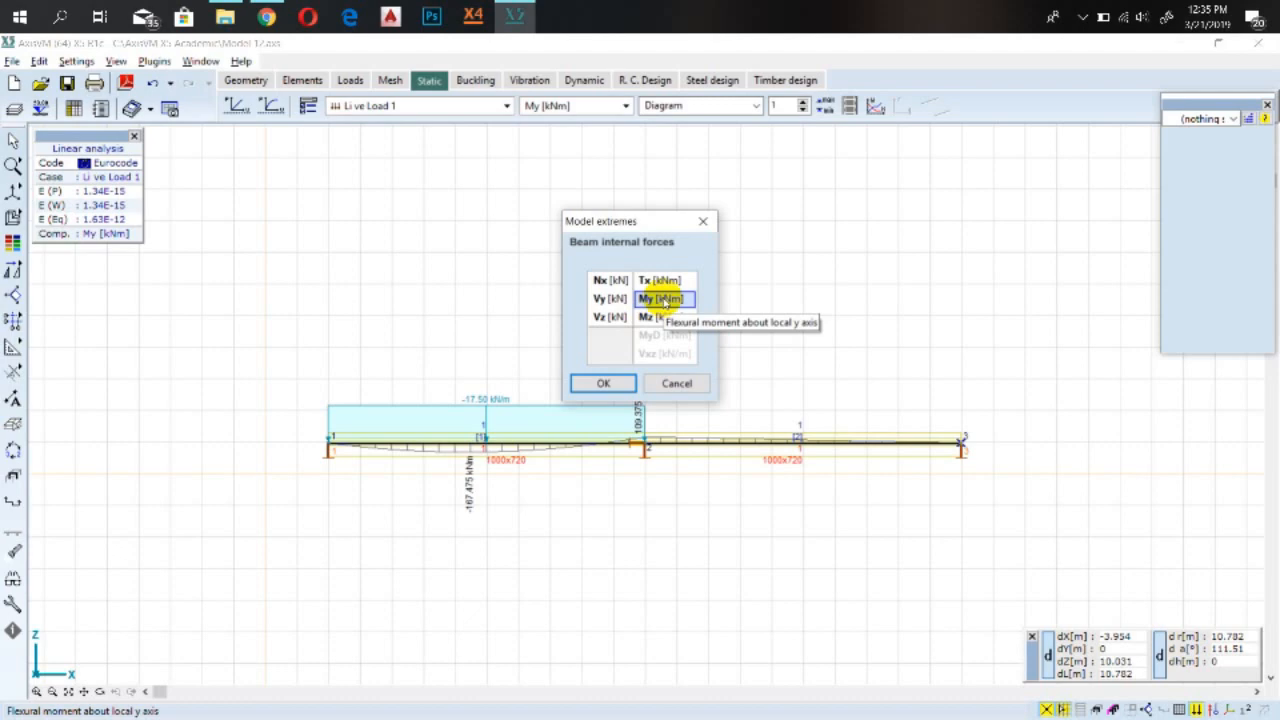
pyautogui.doubleClick(663, 303)
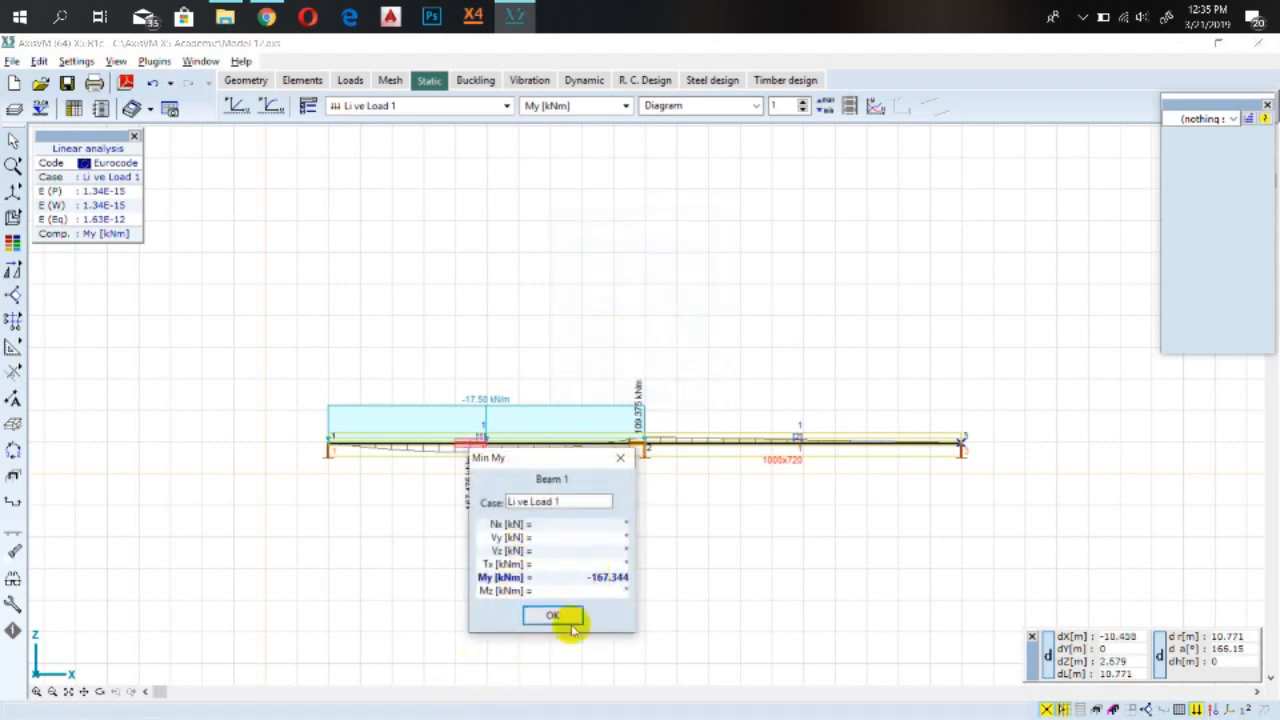
pyautogui.click(566, 618)
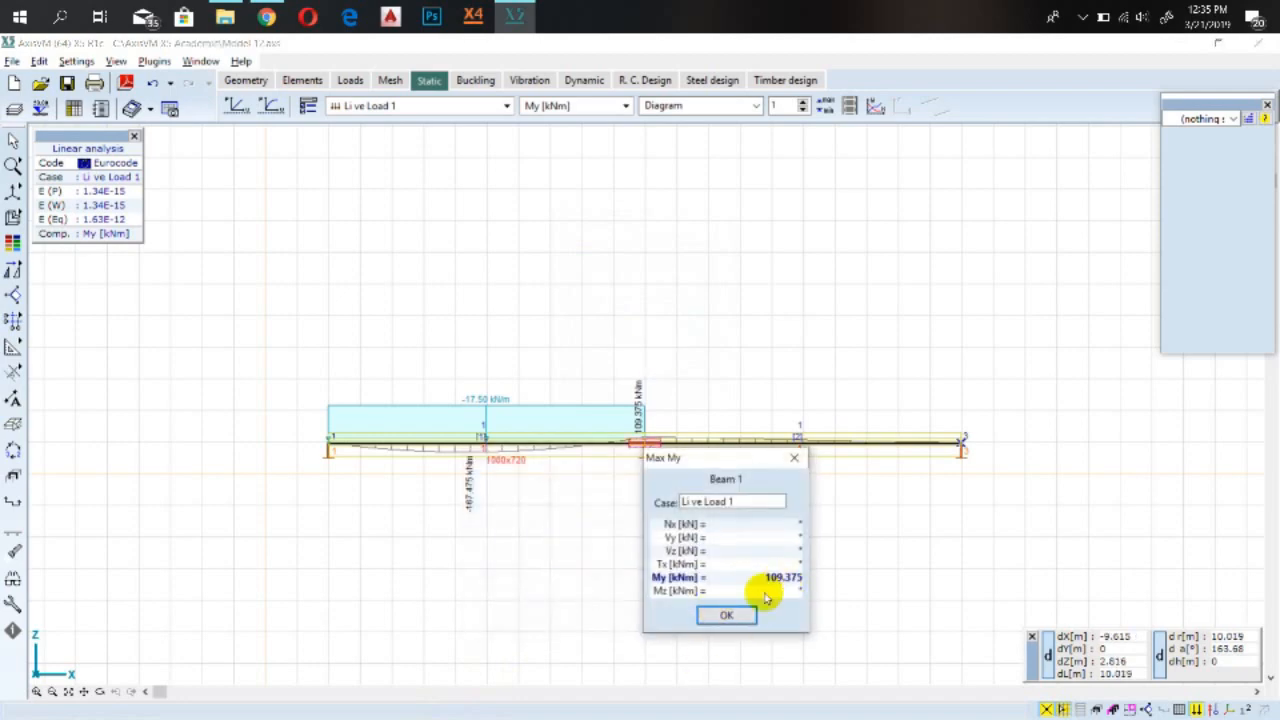
pyautogui.click(729, 615)
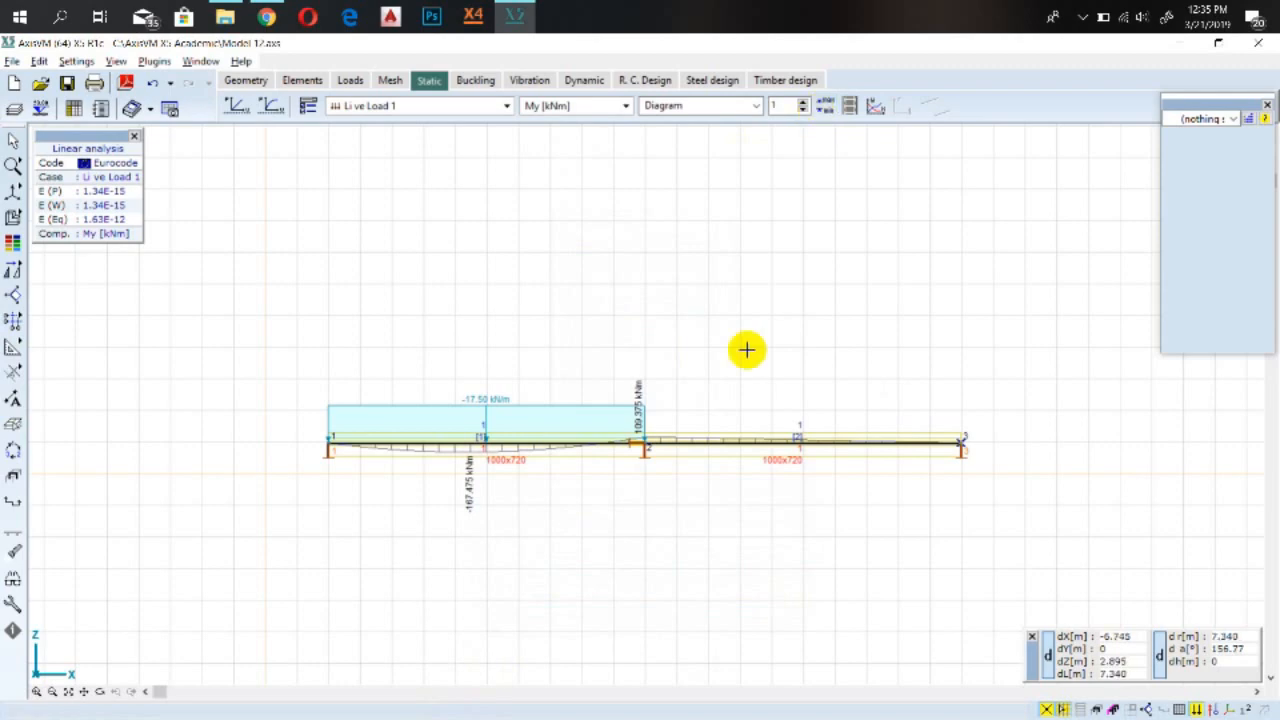
pyautogui.click(310, 108)
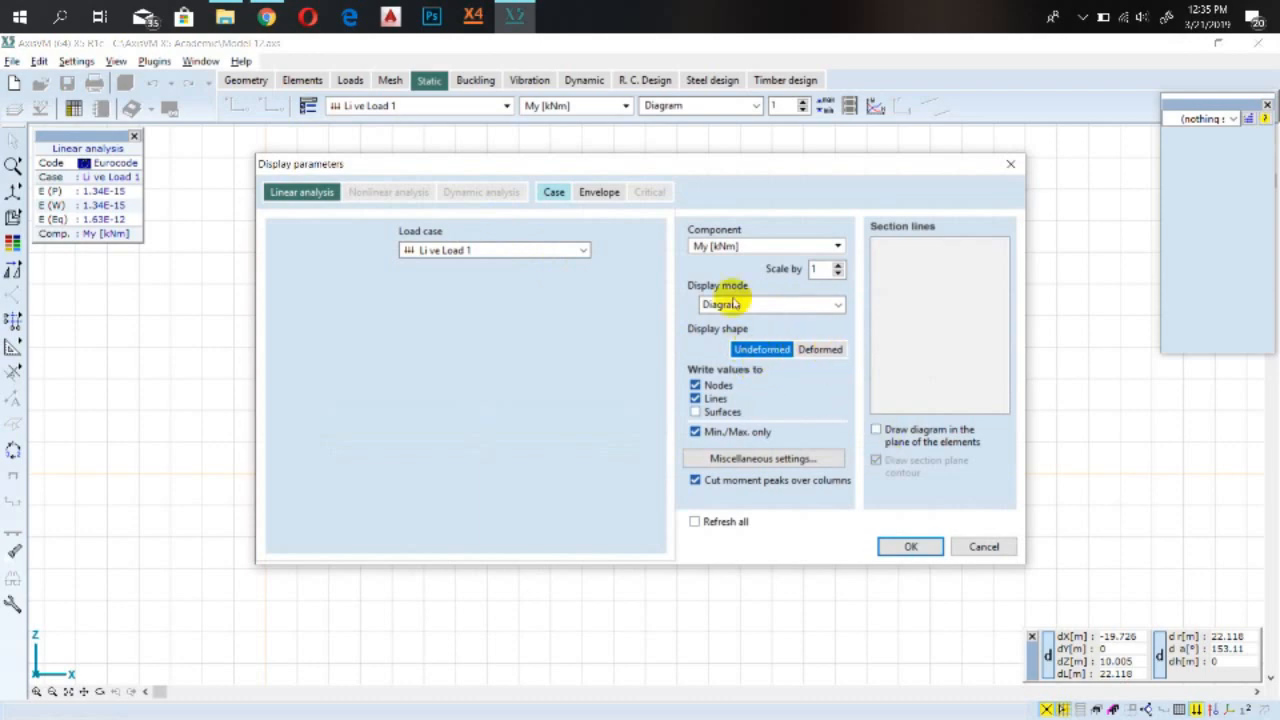
pyautogui.click(983, 546)
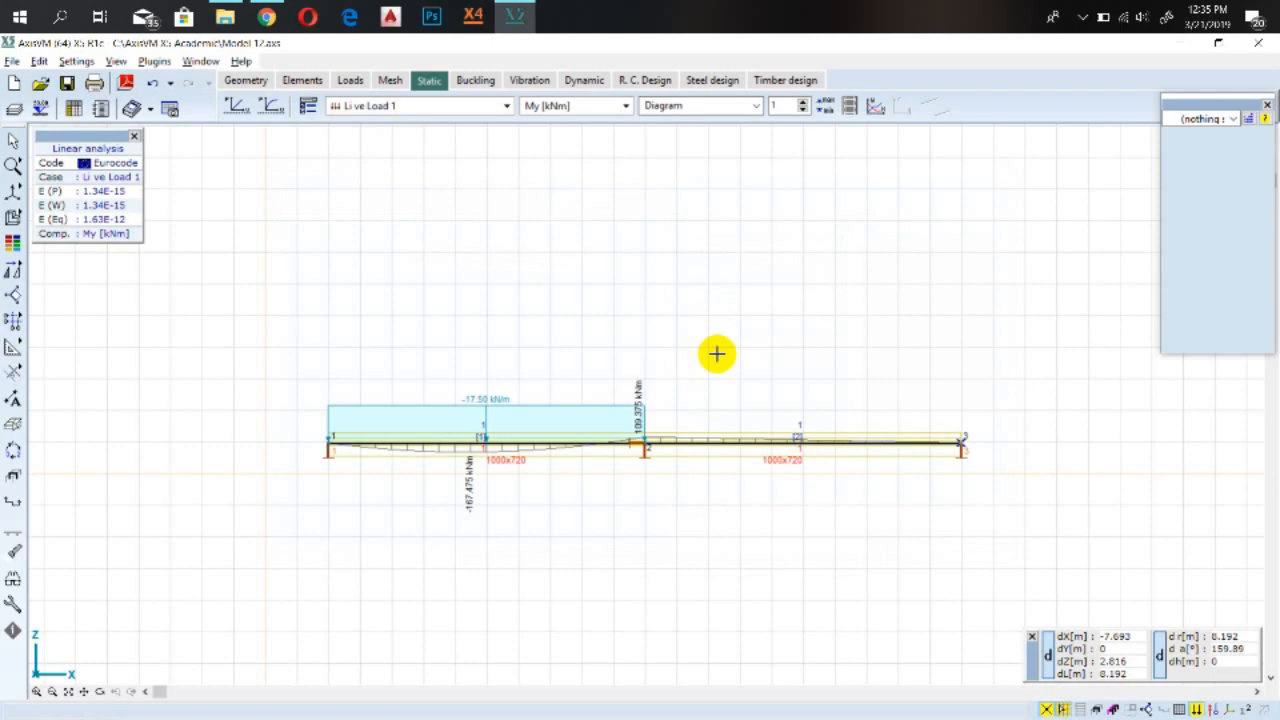
pyautogui.scroll(2, 716, 353)
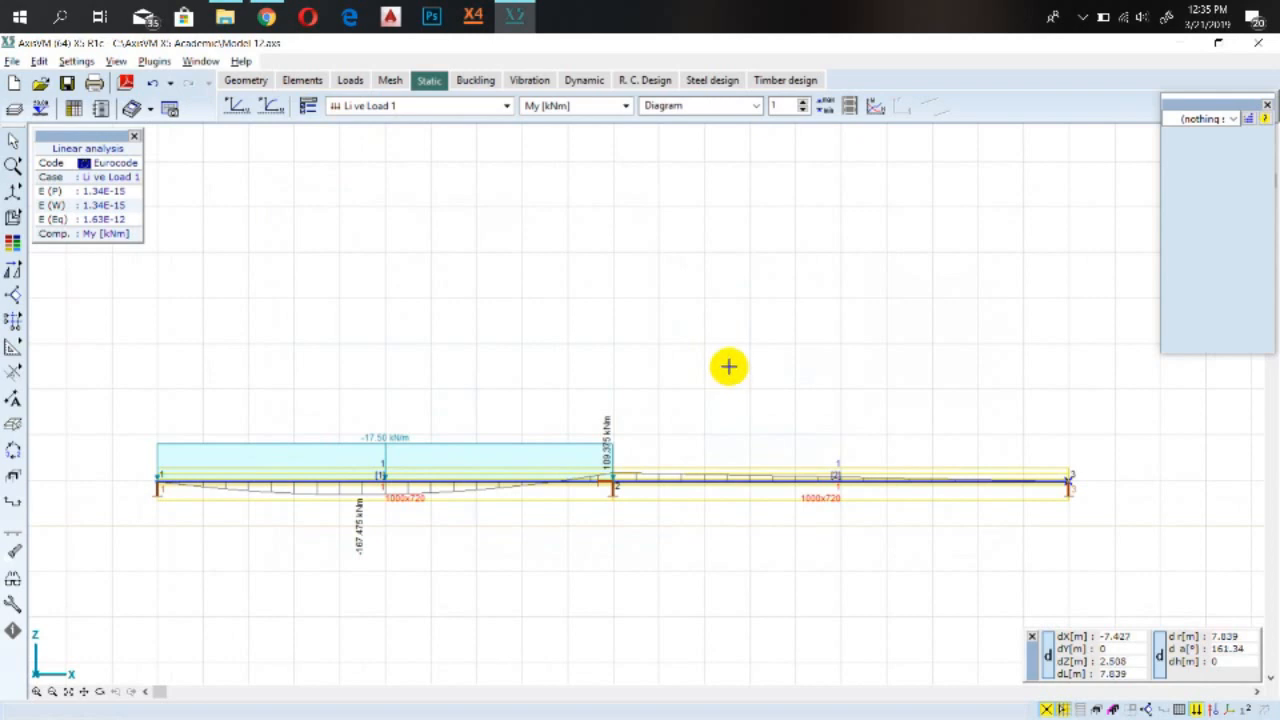
pyautogui.scroll(-1, 728, 366)
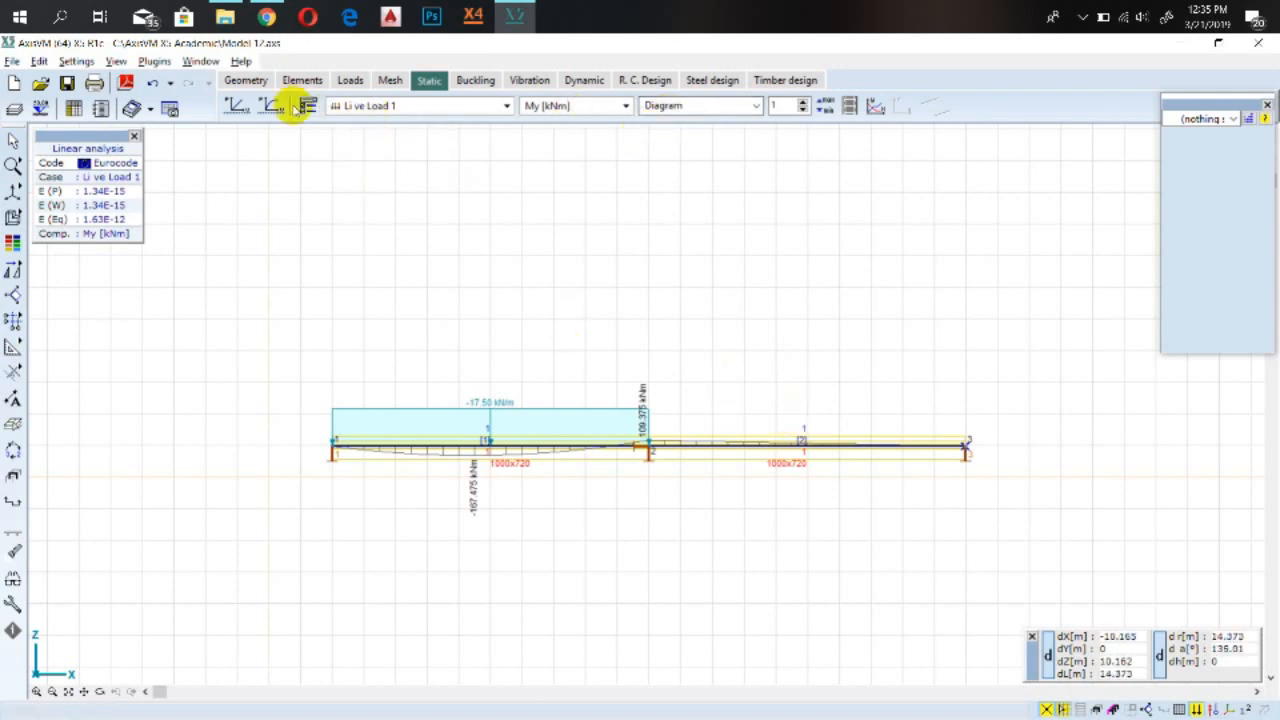
# Show the My bending moment diagram for the self weight load case
pyautogui.click(400, 106)
pyautogui.click(385, 137)
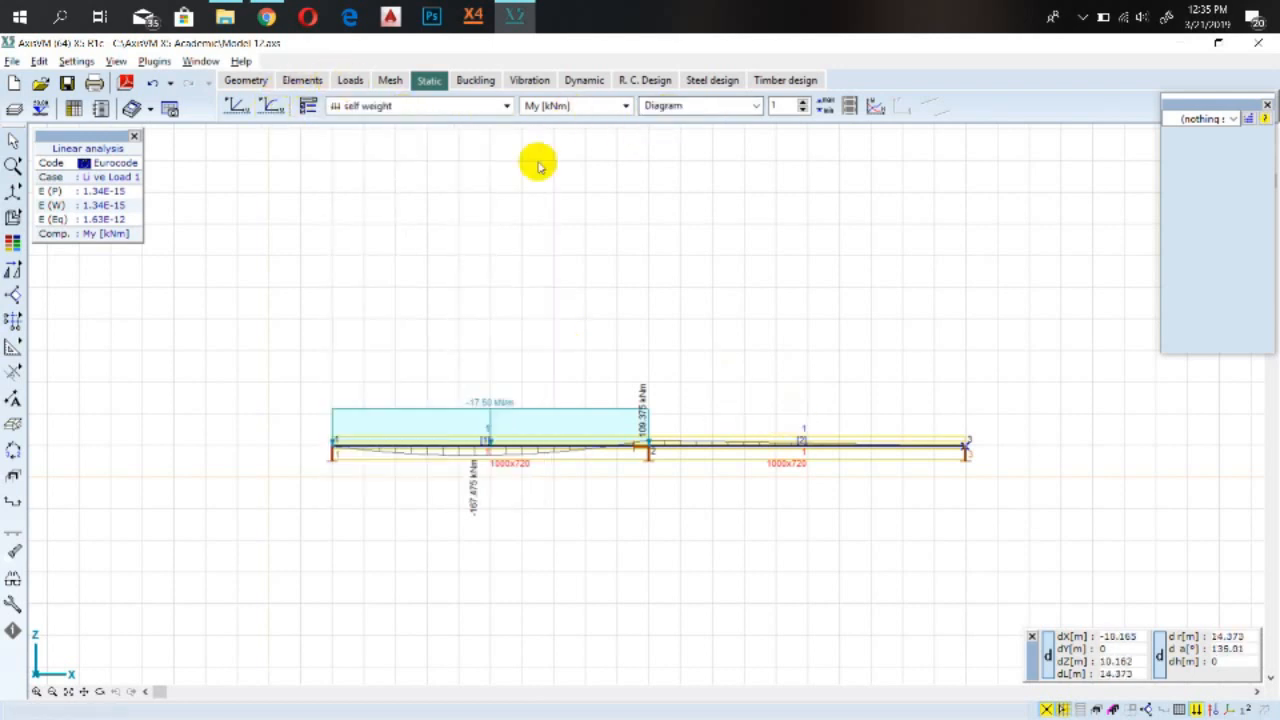
pyautogui.scroll(1, 709, 274)
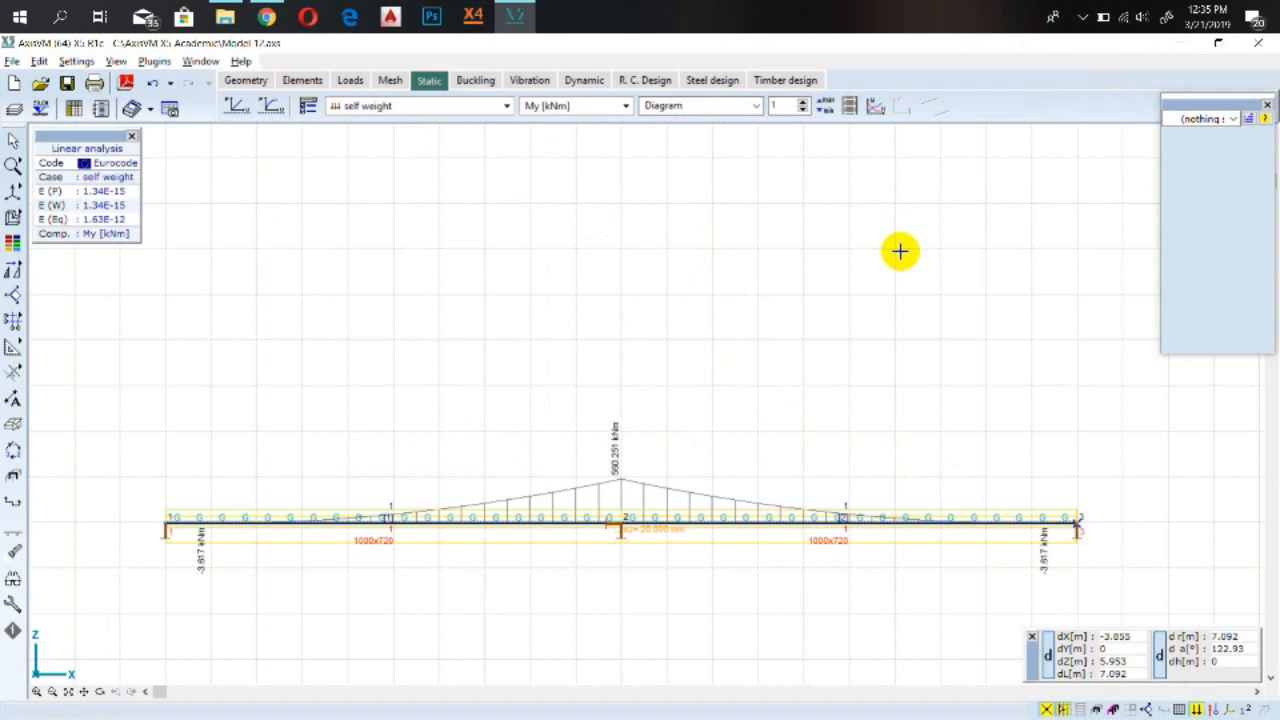
pyautogui.scroll(-2, 900, 251)
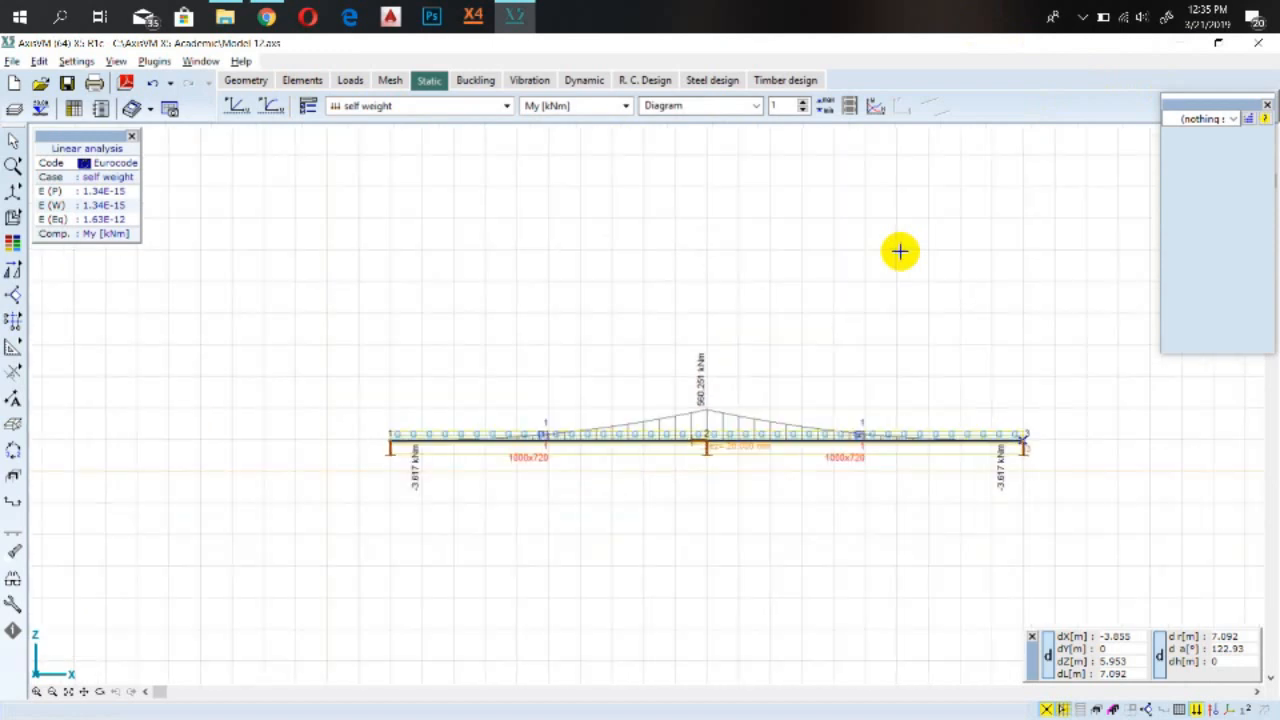